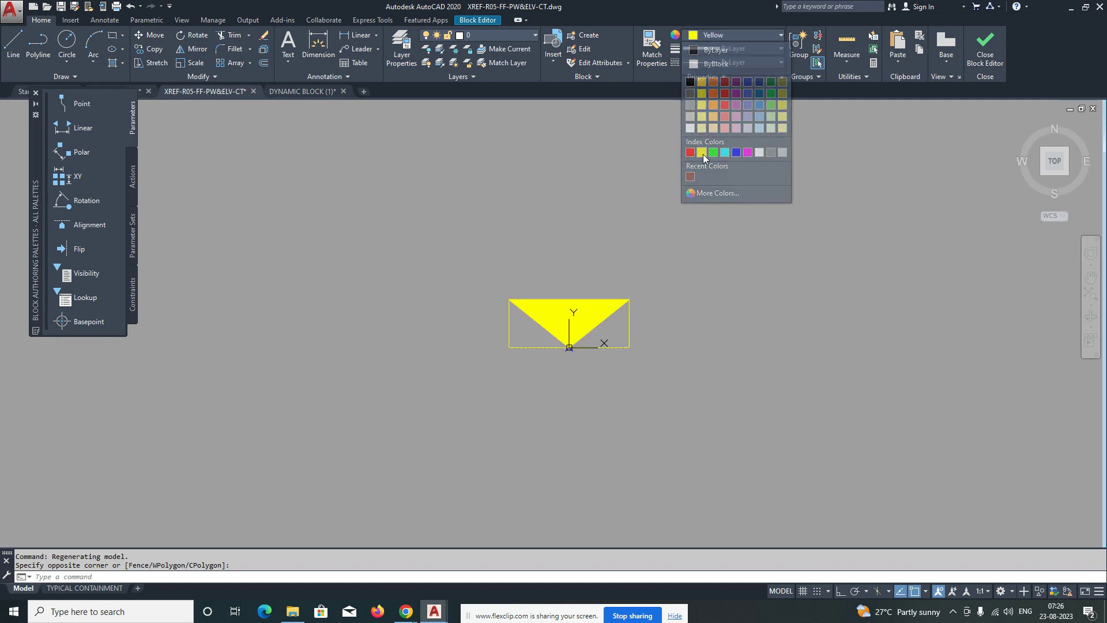
Step: Close the block editor of the yellow panel symbol and return to the floor plan around the electrical room
{"action": "left_click", "coordinate": [521, 291]}
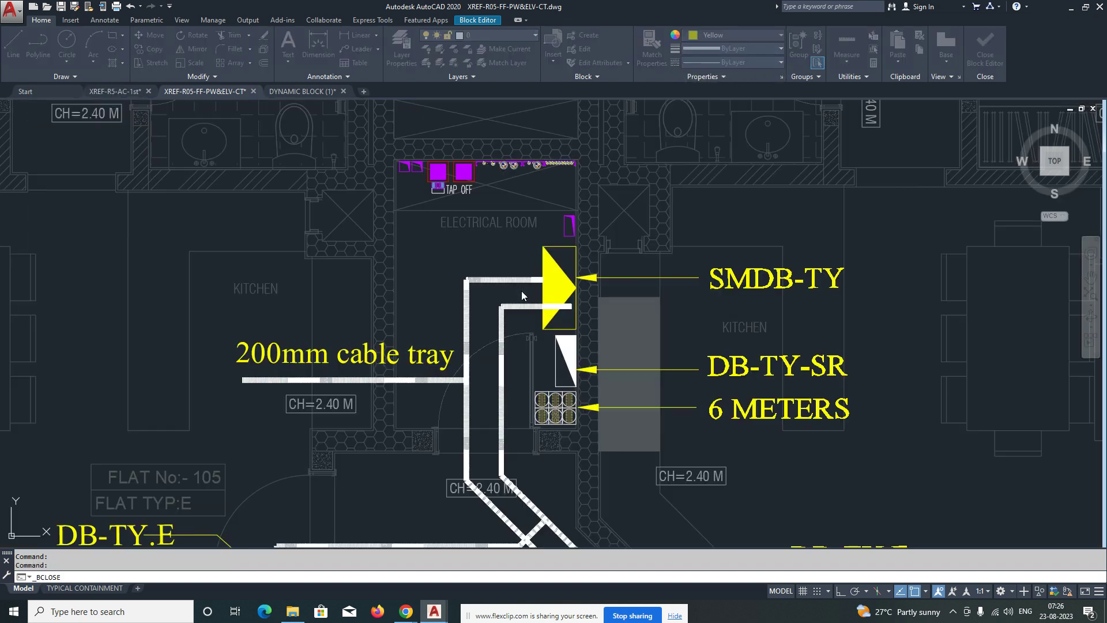
{"action": "mouse_move", "coordinate": [536, 292]}
{"action": "middle_mouse_down"}
{"action": "mouse_move", "coordinate": [507, 275]}
{"action": "mouse_move", "coordinate": [494, 237]}
{"action": "mouse_move", "coordinate": [442, 252]}
{"action": "middle_mouse_up"}
{"action": "scroll", "coordinate": [495, 216], "scroll_direction": "down", "scroll_amount": 1}
{"action": "scroll", "coordinate": [532, 253], "scroll_direction": "up", "scroll_amount": 1}
{"action": "middle_click_drag", "start_coordinate": [545, 257], "coordinate": [574, 231]}
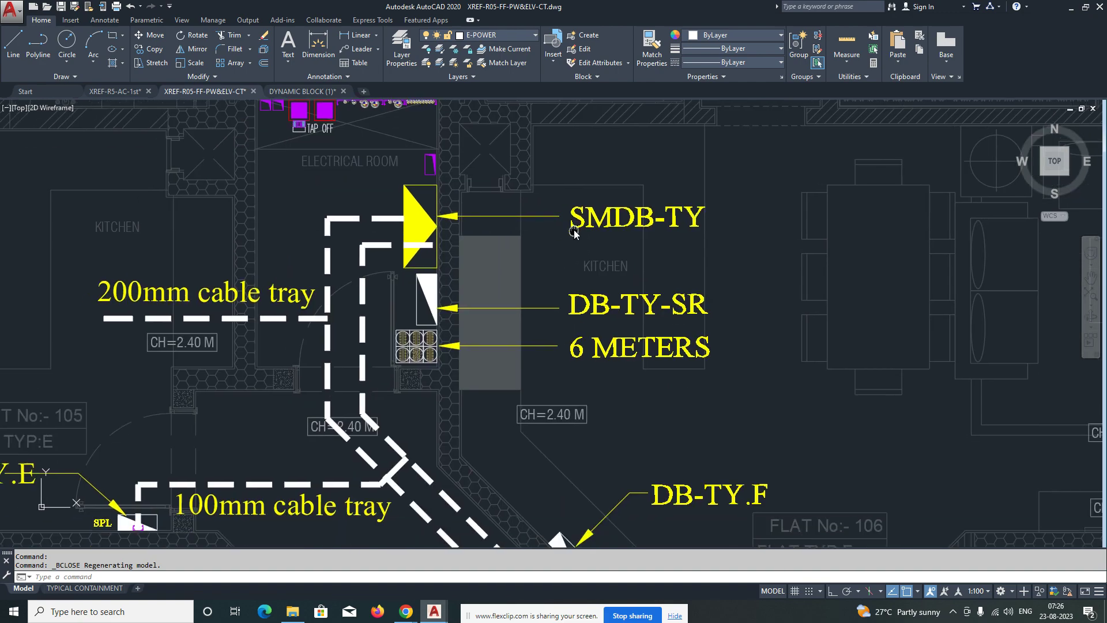
{"action": "scroll", "coordinate": [569, 238], "scroll_direction": "down", "scroll_amount": 6}
{"action": "scroll", "coordinate": [321, 199], "scroll_direction": "up", "scroll_amount": 2}
{"action": "scroll", "coordinate": [321, 199], "scroll_direction": "down", "scroll_amount": 2}
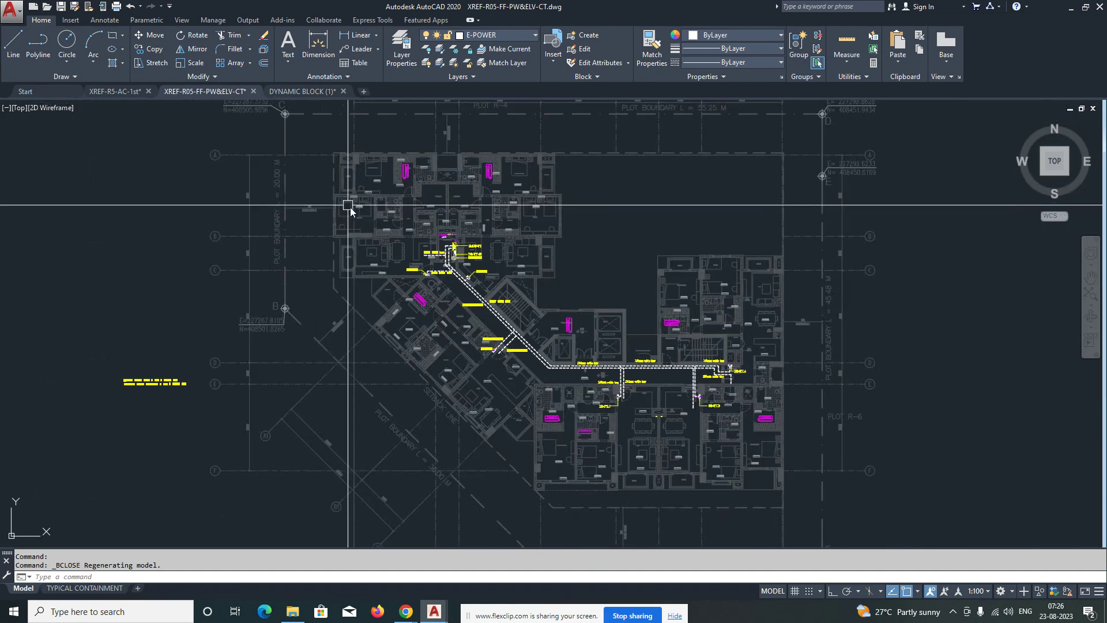
Step: Examine the cable tray routes running from the electrical room along the corridor to the flats' distribution boards
{"action": "scroll", "coordinate": [453, 257], "scroll_direction": "up", "scroll_amount": 6}
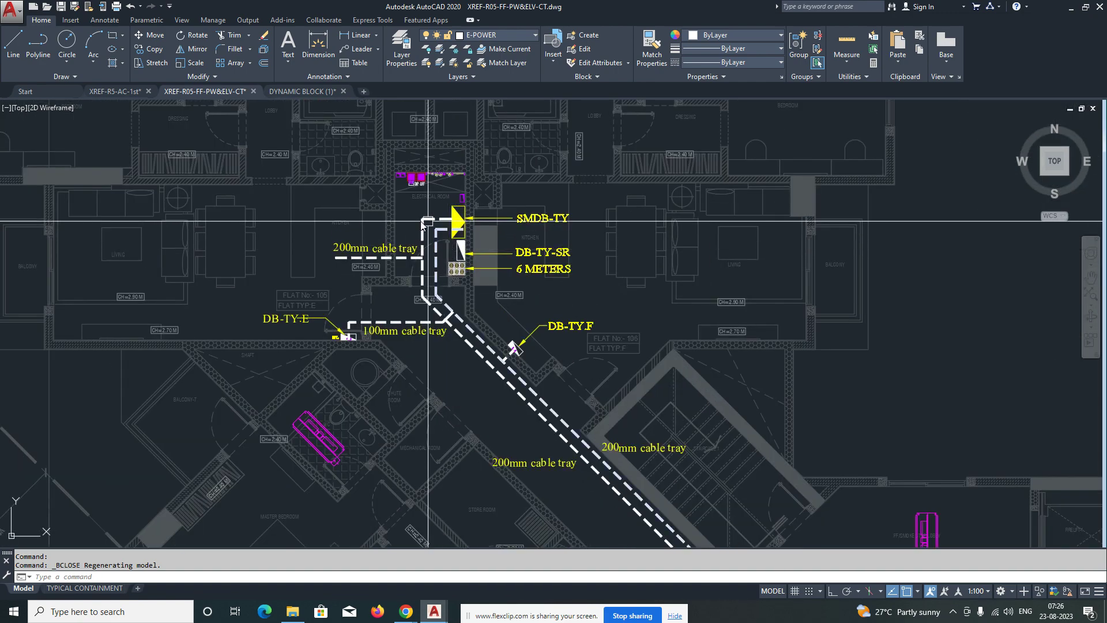
{"action": "scroll", "coordinate": [442, 226], "scroll_direction": "down", "scroll_amount": 4}
{"action": "scroll", "coordinate": [445, 231], "scroll_direction": "up", "scroll_amount": 3}
{"action": "scroll", "coordinate": [449, 227], "scroll_direction": "up", "scroll_amount": 1}
{"action": "scroll", "coordinate": [399, 236], "scroll_direction": "down", "scroll_amount": 2}
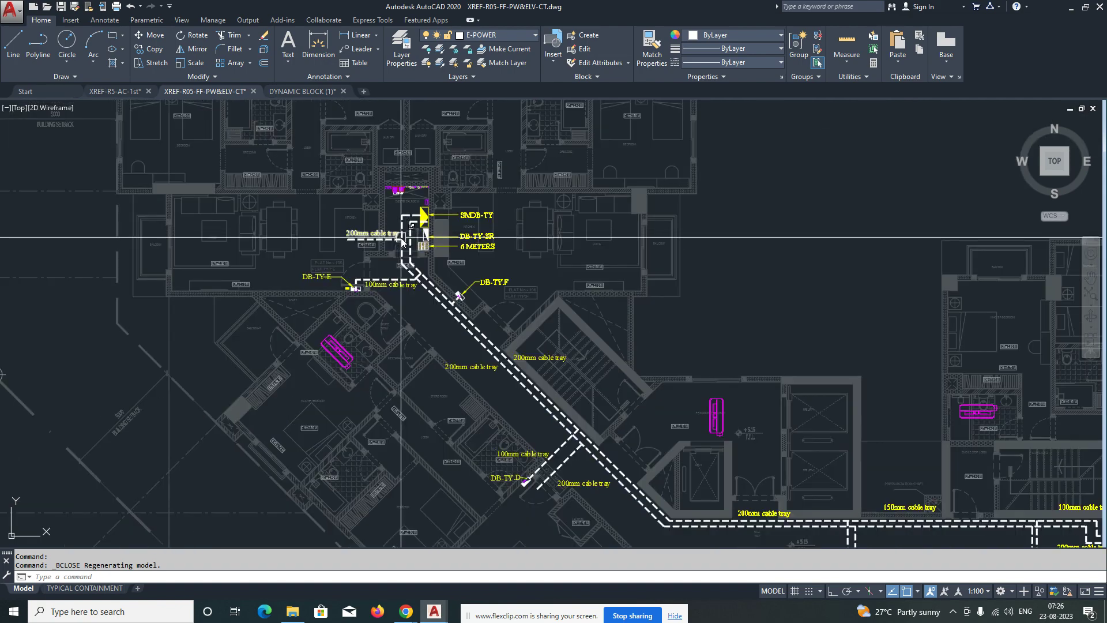
{"action": "scroll", "coordinate": [398, 237], "scroll_direction": "down", "scroll_amount": 1}
{"action": "scroll", "coordinate": [375, 268], "scroll_direction": "up", "scroll_amount": 4}
{"action": "scroll", "coordinate": [329, 261], "scroll_direction": "down", "scroll_amount": 3}
{"action": "middle_click_drag", "start_coordinate": [422, 352], "coordinate": [360, 252]}
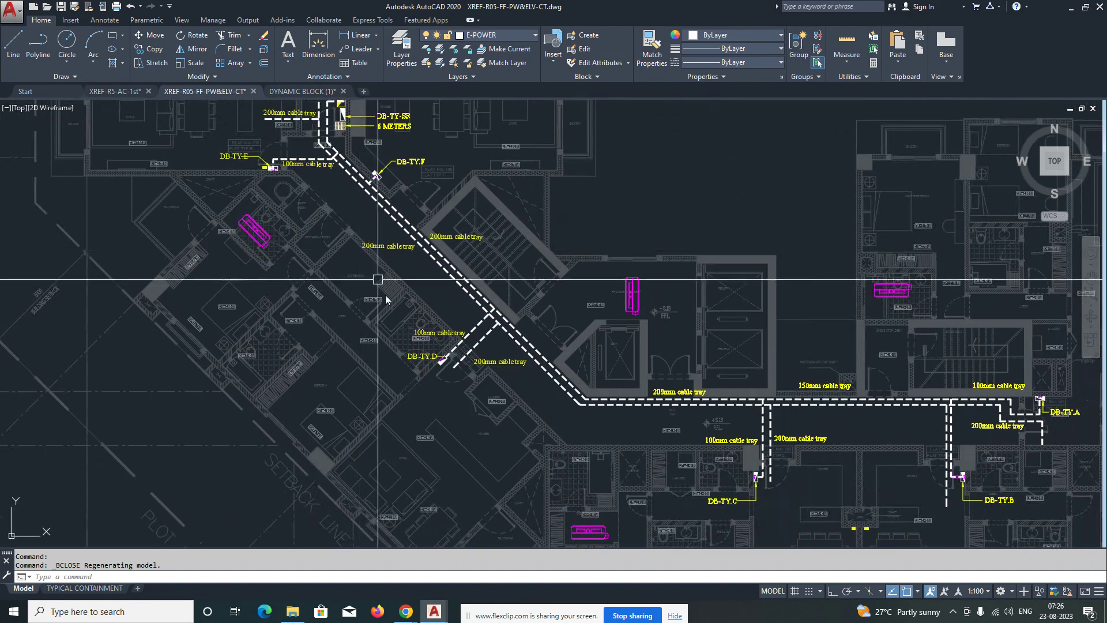
{"action": "scroll", "coordinate": [369, 248], "scroll_direction": "down", "scroll_amount": 3}
{"action": "scroll", "coordinate": [380, 306], "scroll_direction": "up", "scroll_amount": 5}
{"action": "scroll", "coordinate": [473, 346], "scroll_direction": "down", "scroll_amount": 4}
{"action": "scroll", "coordinate": [705, 364], "scroll_direction": "up", "scroll_amount": 2}
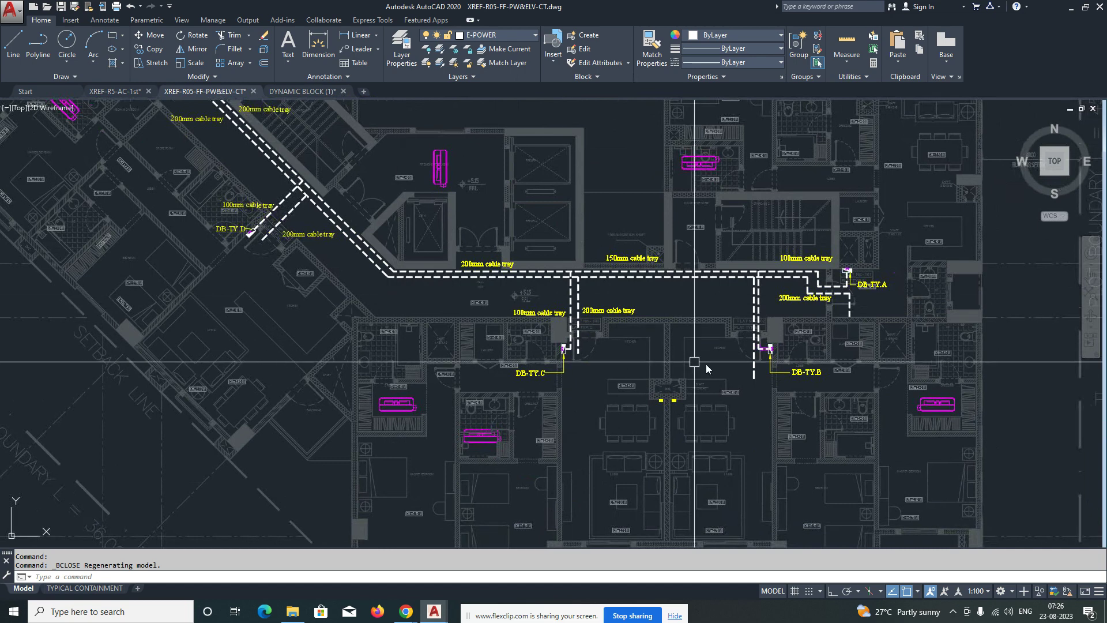
{"action": "scroll", "coordinate": [762, 383], "scroll_direction": "up", "scroll_amount": 5}
{"action": "scroll", "coordinate": [695, 378], "scroll_direction": "down", "scroll_amount": 5}
{"action": "key", "text": "Escape"}
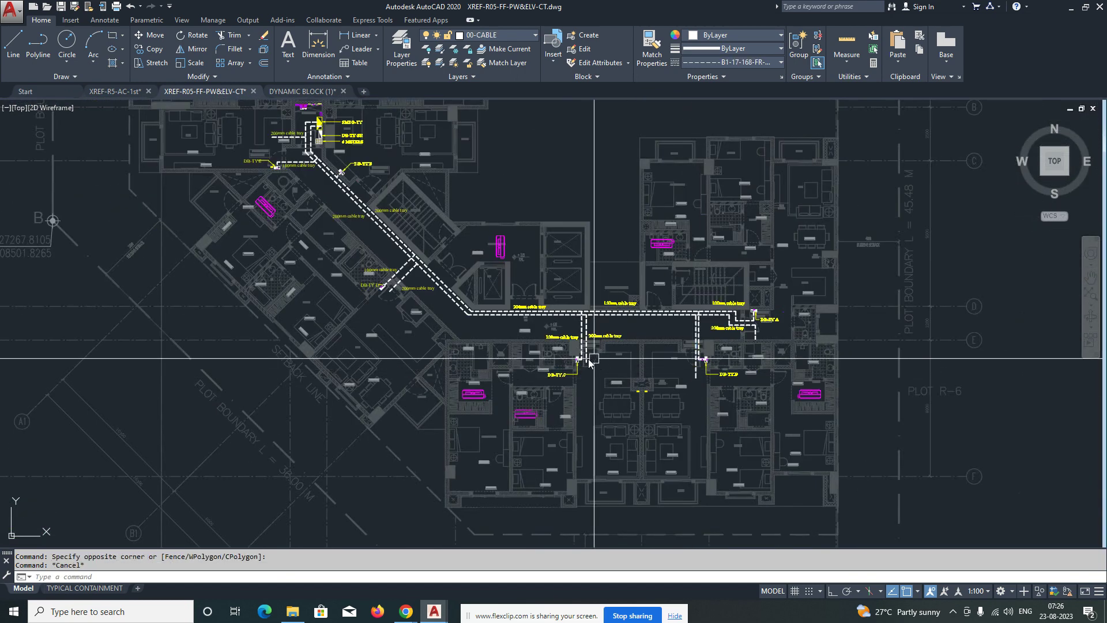
Step: Examine the electrical room's tap-off units, cable risers and panels at close range
{"action": "middle_click_drag", "start_coordinate": [331, 235], "coordinate": [364, 309]}
{"action": "middle_click_drag", "start_coordinate": [232, 218], "coordinate": [297, 269]}
{"action": "middle_click_drag", "start_coordinate": [330, 221], "coordinate": [330, 340]}
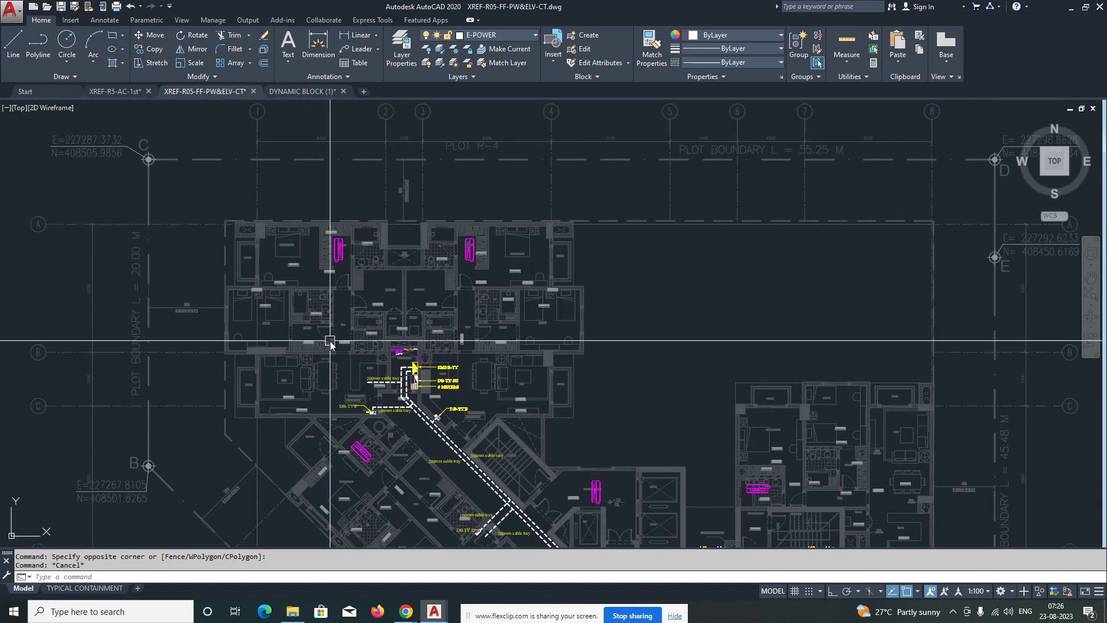
{"action": "scroll", "coordinate": [346, 390], "scroll_direction": "up", "scroll_amount": 5}
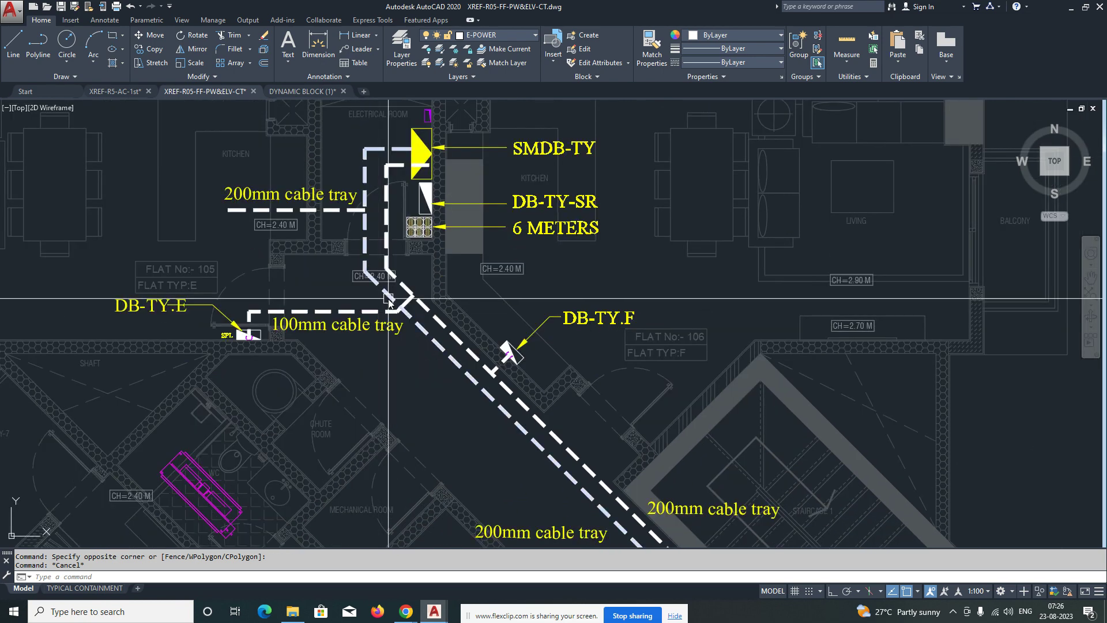
{"action": "middle_click_drag", "start_coordinate": [390, 300], "coordinate": [398, 382]}
{"action": "middle_click_drag", "start_coordinate": [394, 287], "coordinate": [394, 330]}
{"action": "scroll", "coordinate": [433, 248], "scroll_direction": "up", "scroll_amount": 2}
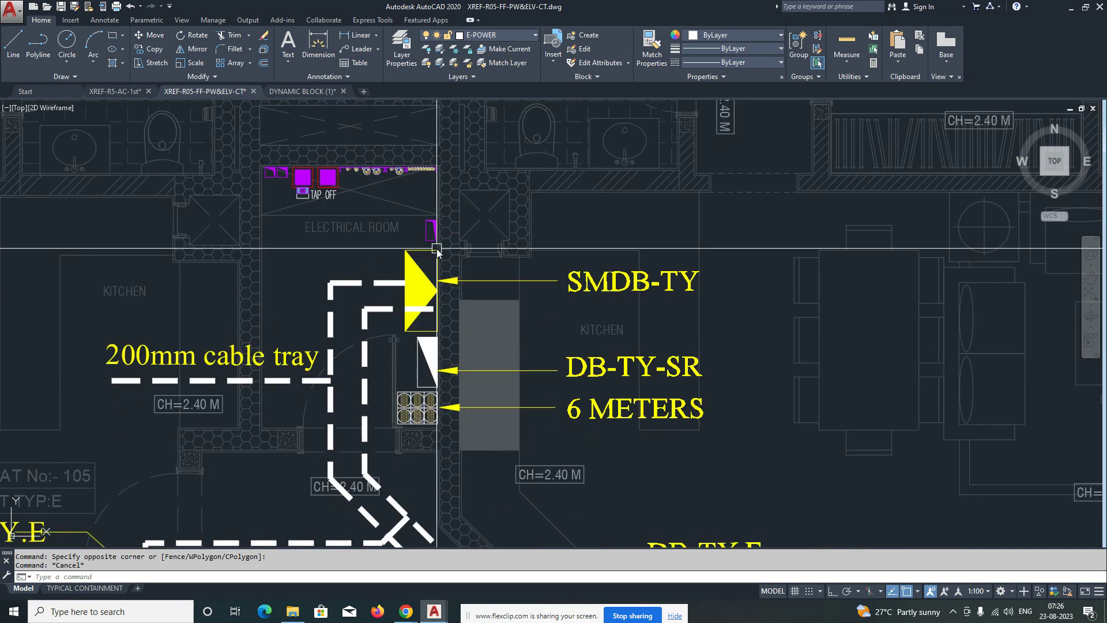
{"action": "scroll", "coordinate": [324, 286], "scroll_direction": "up", "scroll_amount": 3}
{"action": "mouse_move", "coordinate": [379, 218]}
{"action": "middle_mouse_down"}
{"action": "mouse_move", "coordinate": [411, 335]}
{"action": "mouse_move", "coordinate": [371, 251]}
{"action": "middle_mouse_up"}
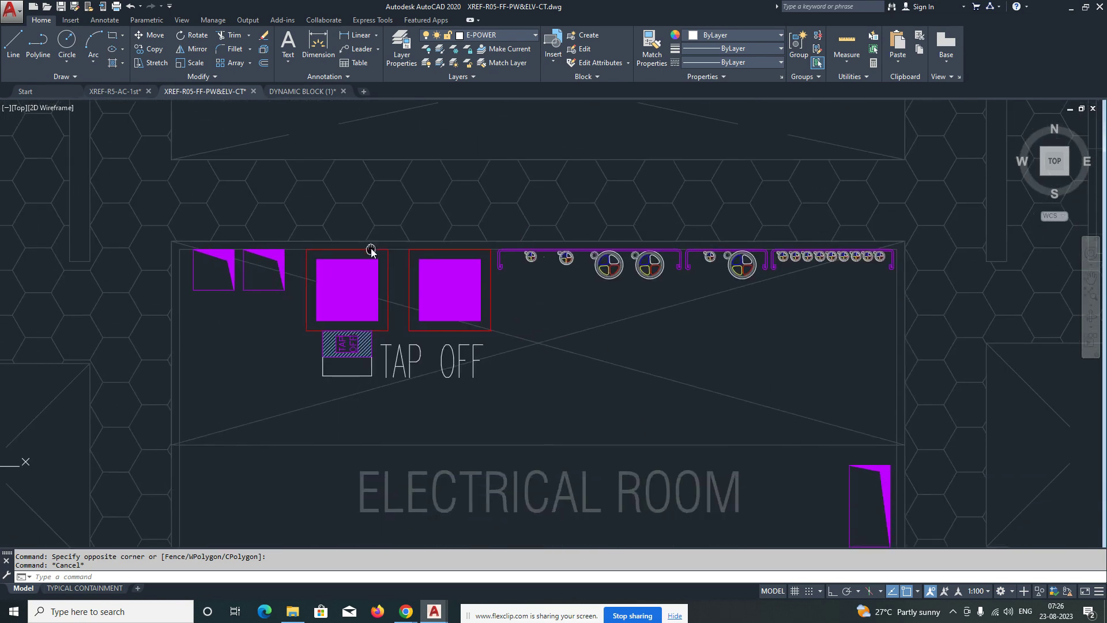
{"action": "scroll", "coordinate": [377, 252], "scroll_direction": "down", "scroll_amount": 1}
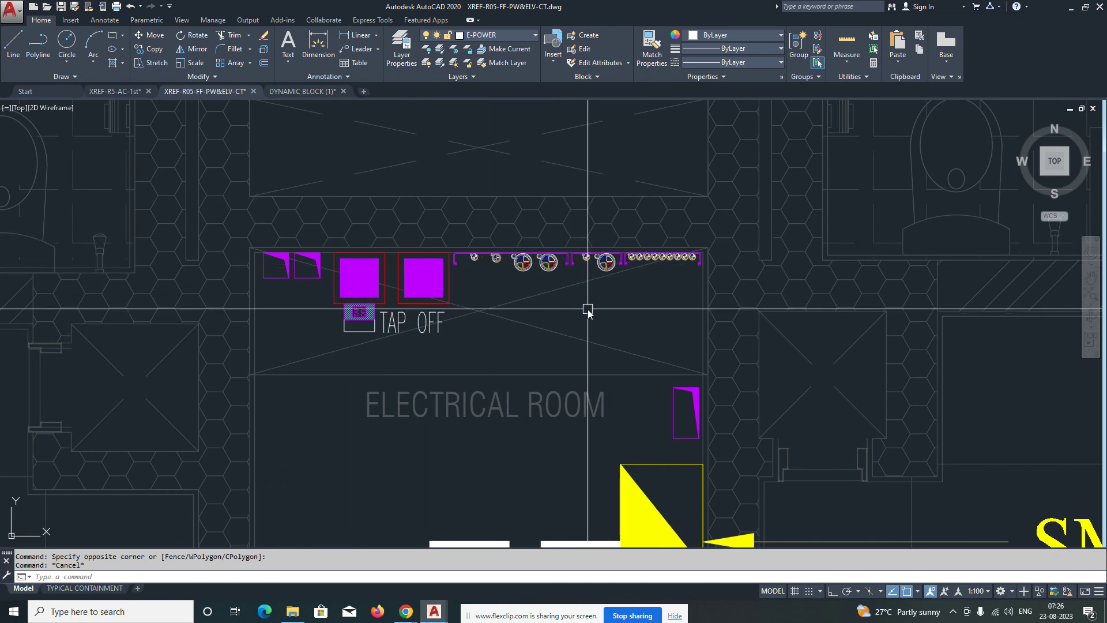
{"action": "middle_click_drag", "start_coordinate": [587, 309], "coordinate": [552, 280]}
{"action": "scroll", "coordinate": [537, 278], "scroll_direction": "down", "scroll_amount": 8}
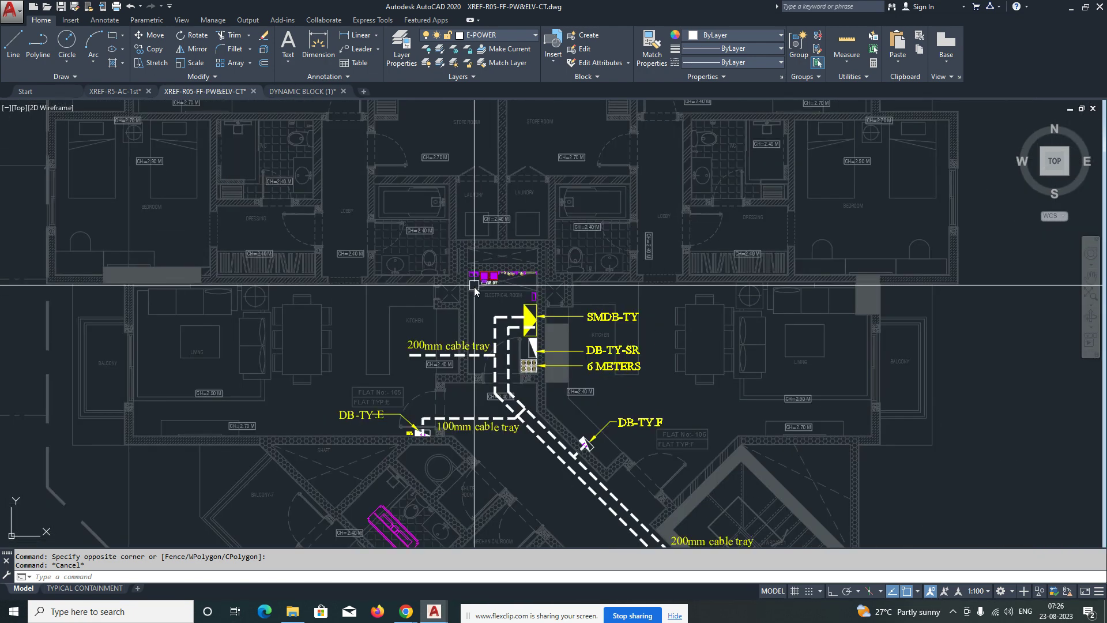
Step: Examine the tray runs leaving SMDB-TY and the 100mm cable tray branch feeding DB-TY.E
{"action": "middle_click_drag", "start_coordinate": [512, 301], "coordinate": [411, 213]}
{"action": "scroll", "coordinate": [441, 234], "scroll_direction": "up", "scroll_amount": 2}
{"action": "scroll", "coordinate": [446, 221], "scroll_direction": "down", "scroll_amount": 4}
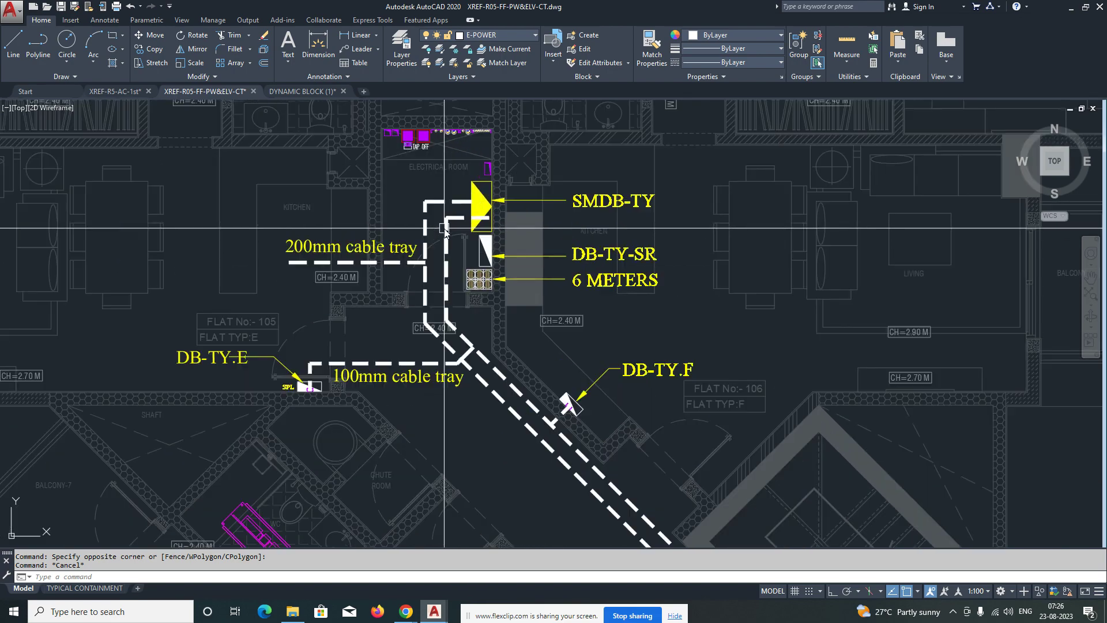
{"action": "scroll", "coordinate": [540, 346], "scroll_direction": "up", "scroll_amount": 3}
{"action": "scroll", "coordinate": [450, 327], "scroll_direction": "down", "scroll_amount": 3}
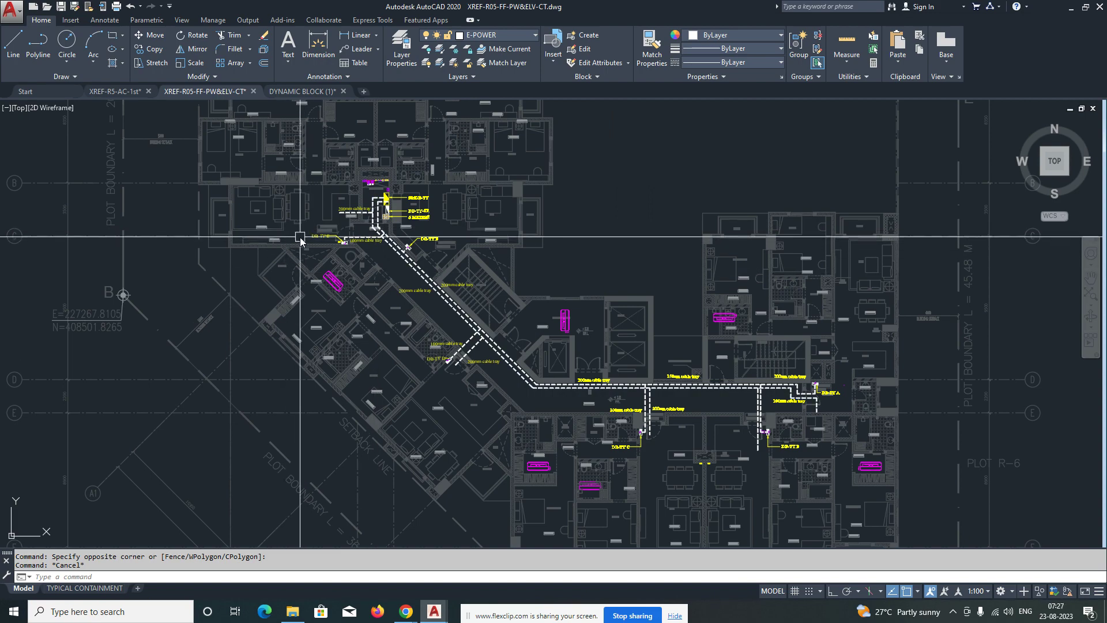
{"action": "scroll", "coordinate": [404, 234], "scroll_direction": "up", "scroll_amount": 9}
{"action": "scroll", "coordinate": [403, 235], "scroll_direction": "down", "scroll_amount": 6}
{"action": "scroll", "coordinate": [430, 329], "scroll_direction": "up", "scroll_amount": 2}
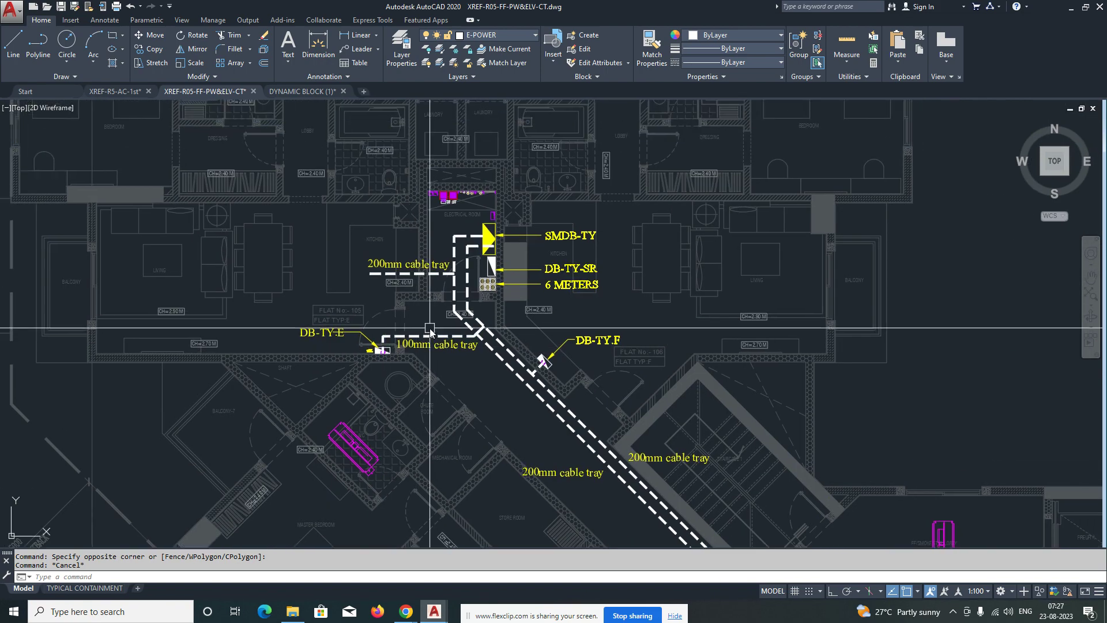
{"action": "scroll", "coordinate": [374, 340], "scroll_direction": "up", "scroll_amount": 6}
{"action": "scroll", "coordinate": [322, 272], "scroll_direction": "down", "scroll_amount": 6}
{"action": "scroll", "coordinate": [335, 262], "scroll_direction": "up", "scroll_amount": 3}
{"action": "scroll", "coordinate": [429, 274], "scroll_direction": "down", "scroll_amount": 3}
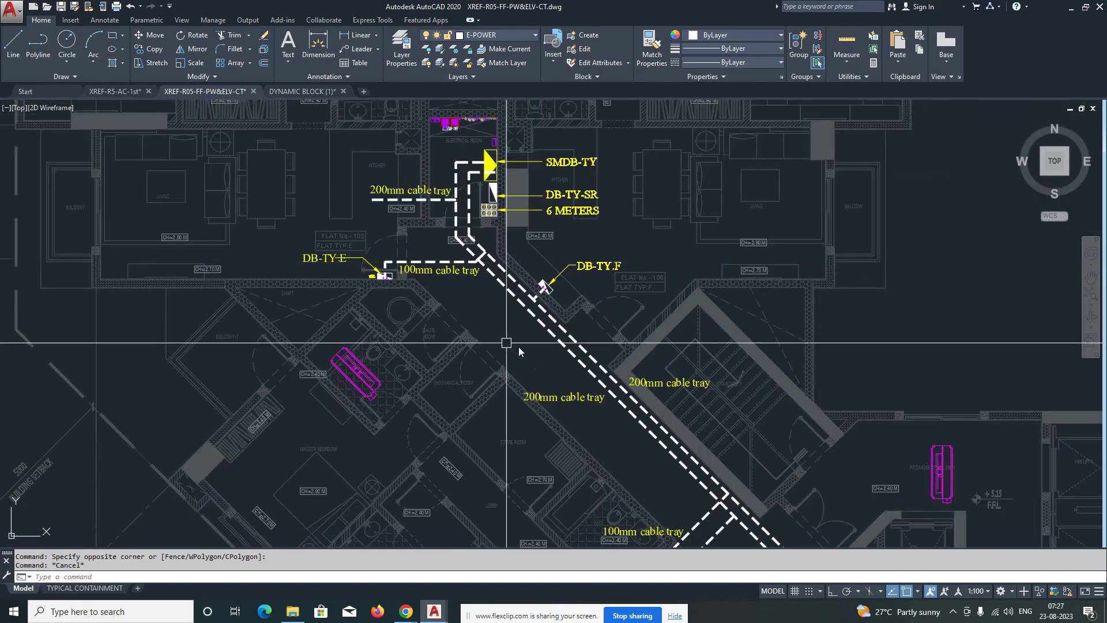
Step: Follow the corridor cable trays to the branches serving DB-TY.C, DB-TY.B and DB-TY.A
{"action": "middle_click_drag", "start_coordinate": [534, 381], "coordinate": [385, 234]}
{"action": "middle_click_drag", "start_coordinate": [525, 360], "coordinate": [446, 207]}
{"action": "scroll", "coordinate": [406, 259], "scroll_direction": "up", "scroll_amount": 6}
{"action": "scroll", "coordinate": [403, 260], "scroll_direction": "down", "scroll_amount": 6}
{"action": "middle_click_drag", "start_coordinate": [477, 342], "coordinate": [336, 206]}
{"action": "middle_click_drag", "start_coordinate": [808, 331], "coordinate": [465, 295]}
{"action": "scroll", "coordinate": [458, 296], "scroll_direction": "up", "scroll_amount": 2}
{"action": "scroll", "coordinate": [458, 296], "scroll_direction": "down", "scroll_amount": 2}
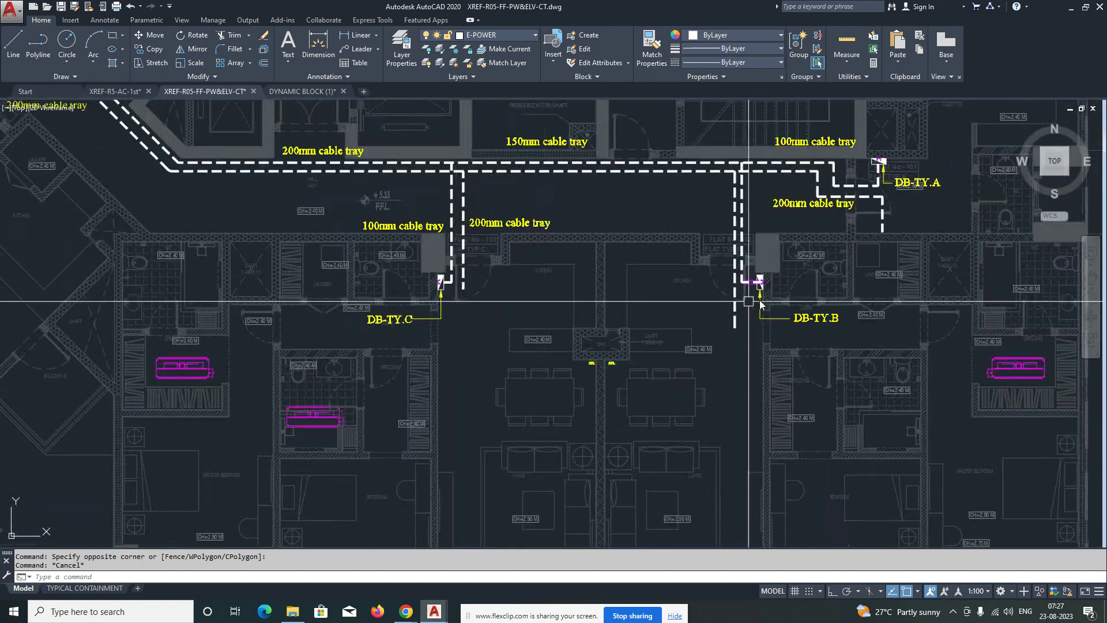
{"action": "scroll", "coordinate": [732, 306], "scroll_direction": "up", "scroll_amount": 2}
{"action": "scroll", "coordinate": [701, 241], "scroll_direction": "down", "scroll_amount": 4}
{"action": "scroll", "coordinate": [701, 241], "scroll_direction": "up", "scroll_amount": 4}
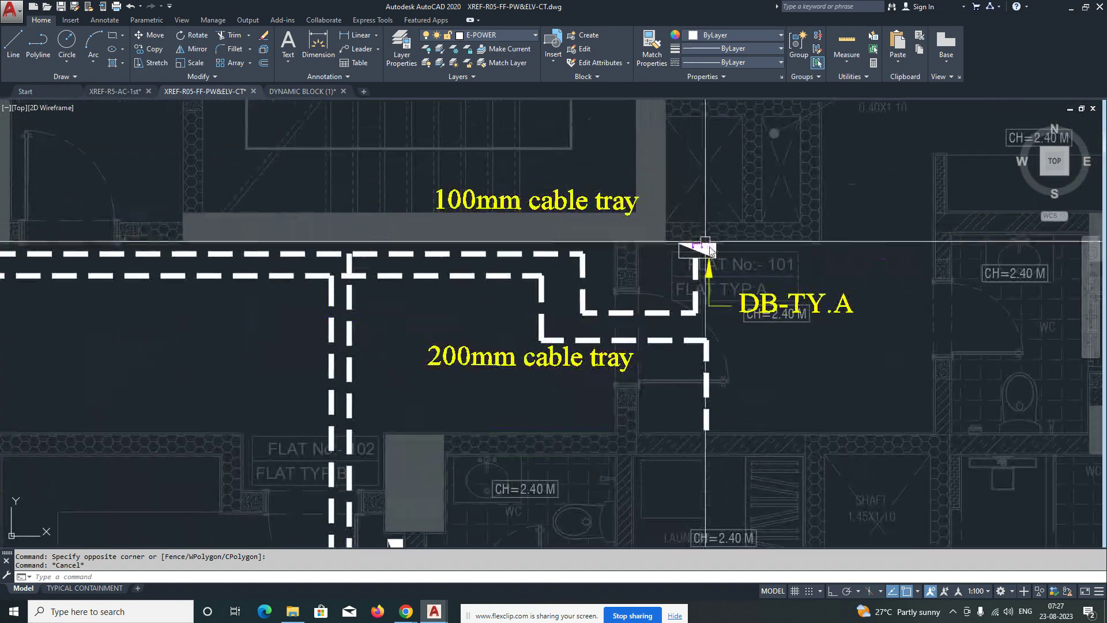
{"action": "scroll", "coordinate": [700, 235], "scroll_direction": "down", "scroll_amount": 3}
Step: Review the 200mm and 100mm cable tray runs and labels from SMDB-TY down the diagonal corridor
{"action": "middle_click_drag", "start_coordinate": [403, 239], "coordinate": [480, 325]}
{"action": "scroll", "coordinate": [319, 202], "scroll_direction": "up", "scroll_amount": 2}
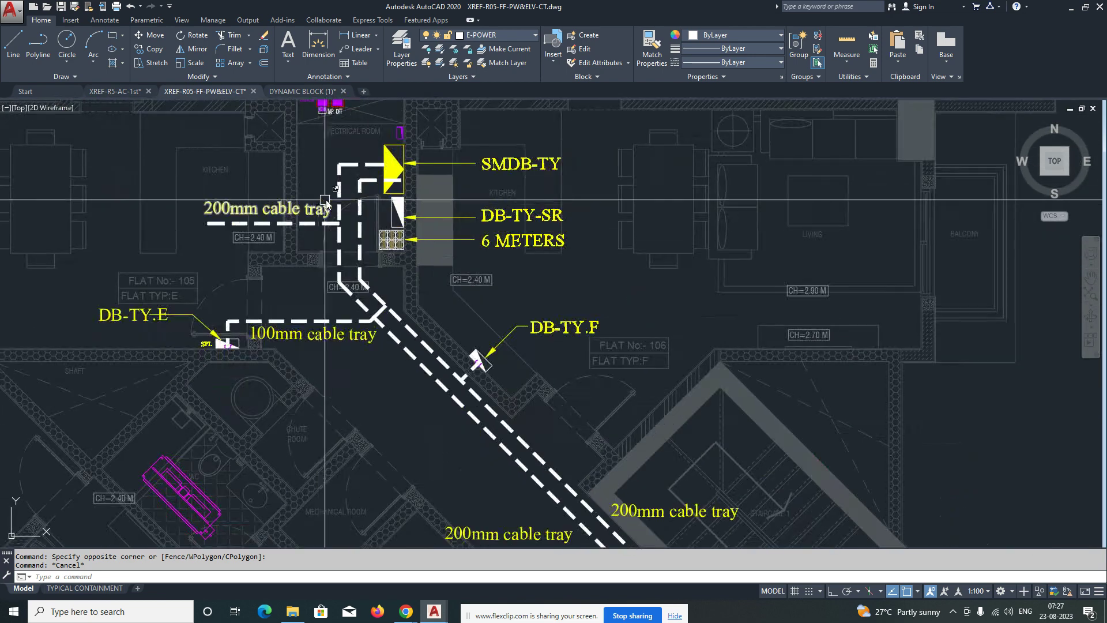
{"action": "scroll", "coordinate": [320, 202], "scroll_direction": "up", "scroll_amount": 2}
{"action": "middle_click_drag", "start_coordinate": [375, 179], "coordinate": [448, 262]}
{"action": "middle_click_drag", "start_coordinate": [347, 260], "coordinate": [468, 222]}
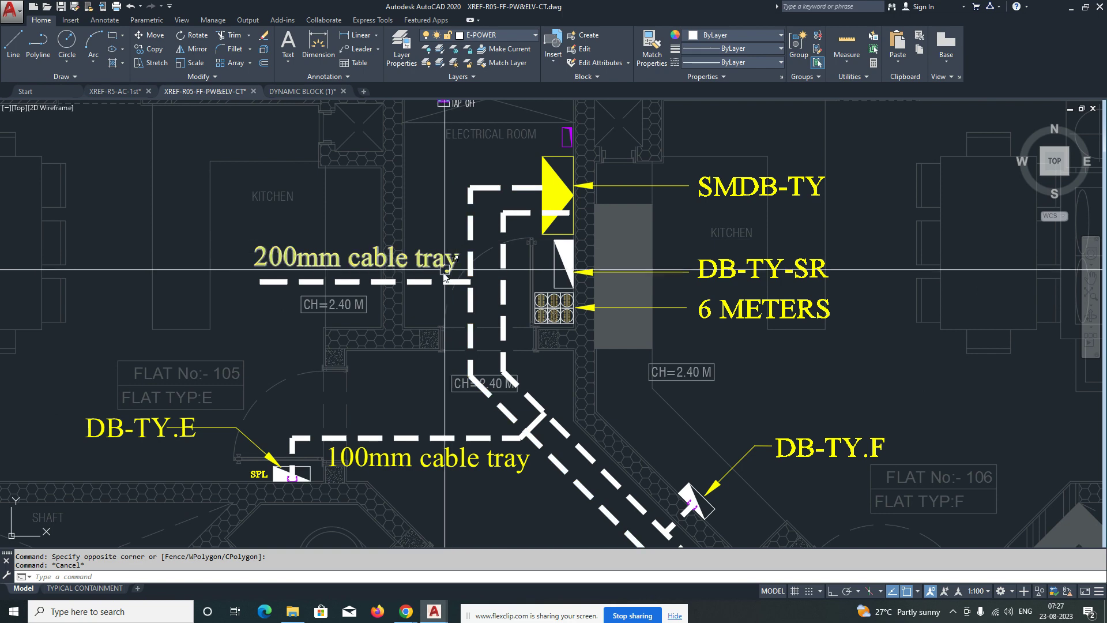
{"action": "middle_click_drag", "start_coordinate": [437, 282], "coordinate": [434, 211]}
{"action": "middle_click_drag", "start_coordinate": [432, 413], "coordinate": [379, 362]}
{"action": "scroll", "coordinate": [430, 372], "scroll_direction": "down", "scroll_amount": 2}
{"action": "middle_click_drag", "start_coordinate": [397, 324], "coordinate": [353, 217]}
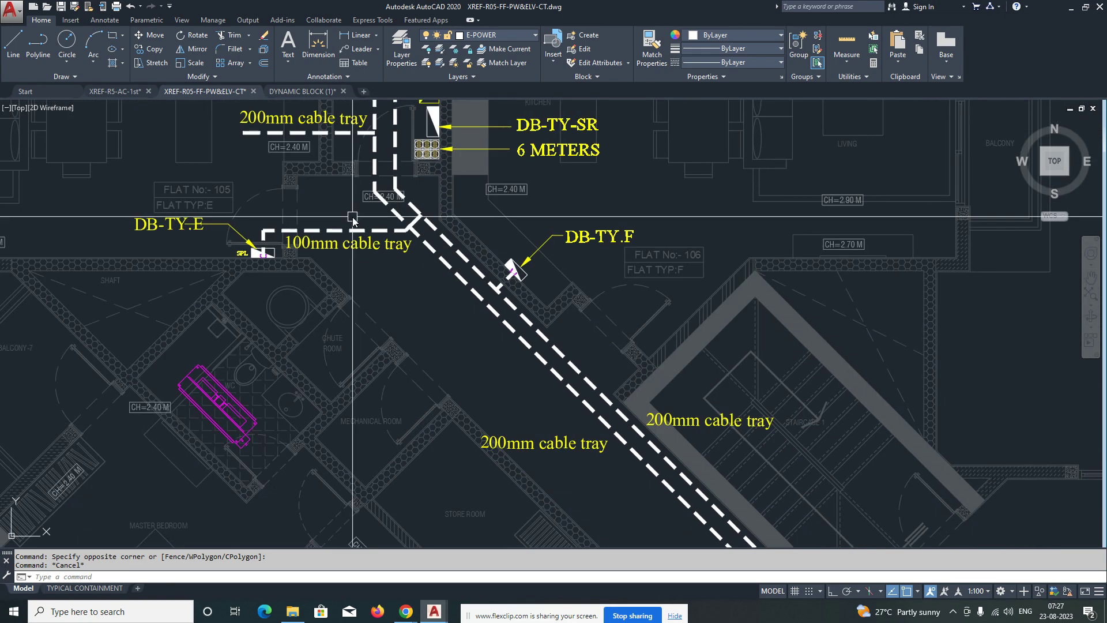
{"action": "middle_click_drag", "start_coordinate": [477, 334], "coordinate": [378, 245]}
{"action": "middle_click_drag", "start_coordinate": [470, 383], "coordinate": [352, 262]}
{"action": "middle_click_drag", "start_coordinate": [499, 373], "coordinate": [388, 252]}
{"action": "scroll", "coordinate": [483, 347], "scroll_direction": "down", "scroll_amount": 6}
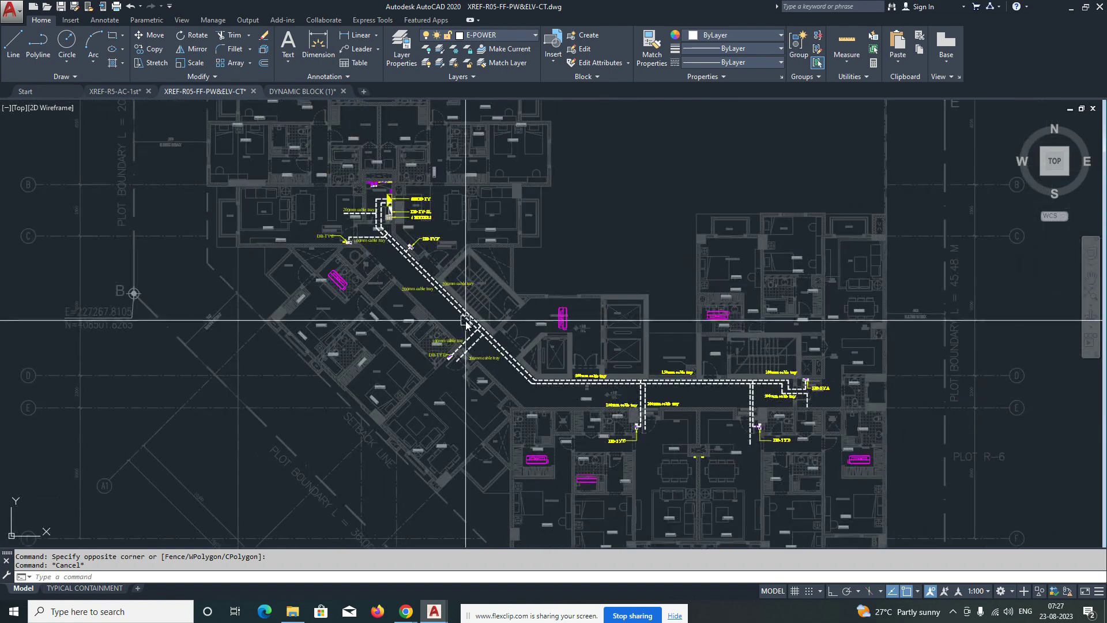
{"action": "middle_click_drag", "start_coordinate": [466, 322], "coordinate": [516, 353]}
{"action": "scroll", "coordinate": [413, 229], "scroll_direction": "up", "scroll_amount": 8}
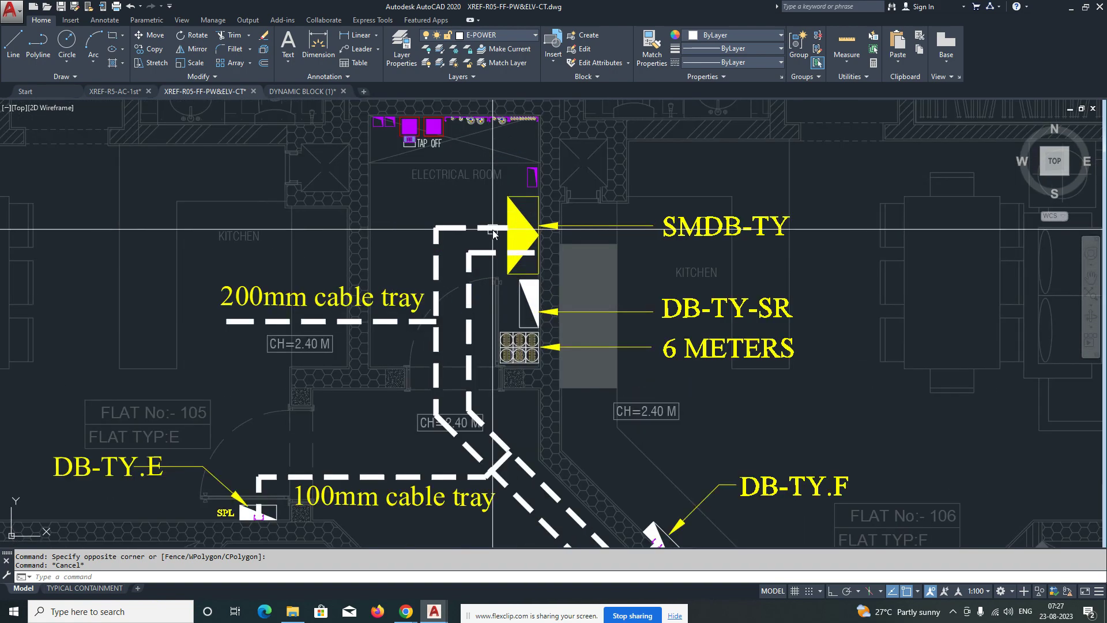
Step: Copy the 200 cable tray fittings from the fittings library into the kitchen beside the electrical room
{"action": "scroll", "coordinate": [492, 229], "scroll_direction": "down", "scroll_amount": 8}
{"action": "scroll", "coordinate": [187, 277], "scroll_direction": "up", "scroll_amount": 8}
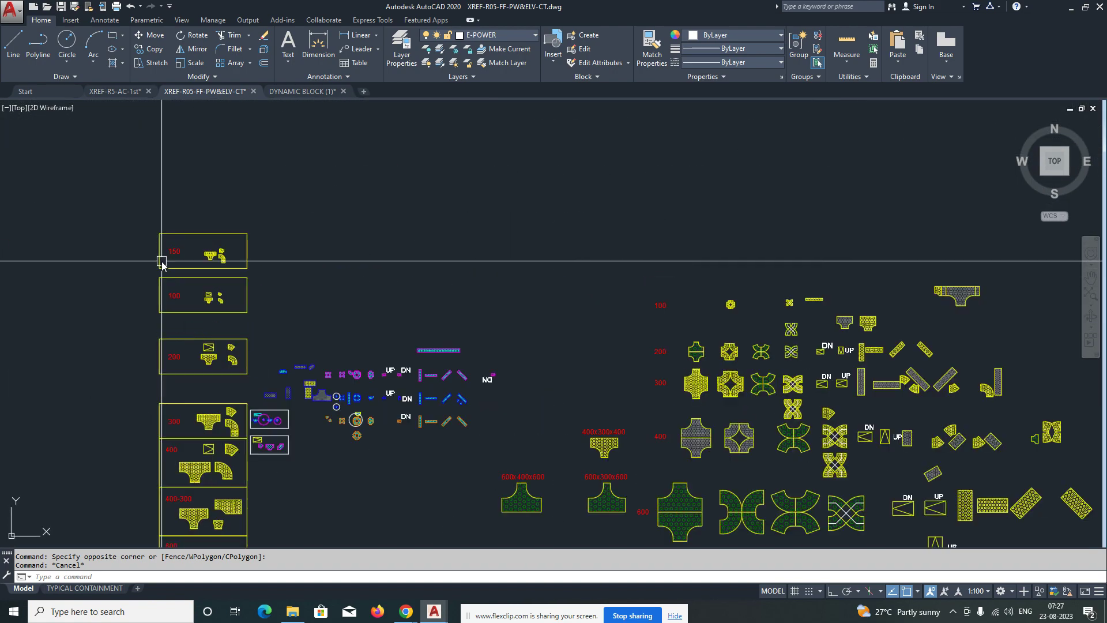
{"action": "middle_click_drag", "start_coordinate": [191, 284], "coordinate": [327, 300]}
{"action": "scroll", "coordinate": [382, 349], "scroll_direction": "up", "scroll_amount": 2}
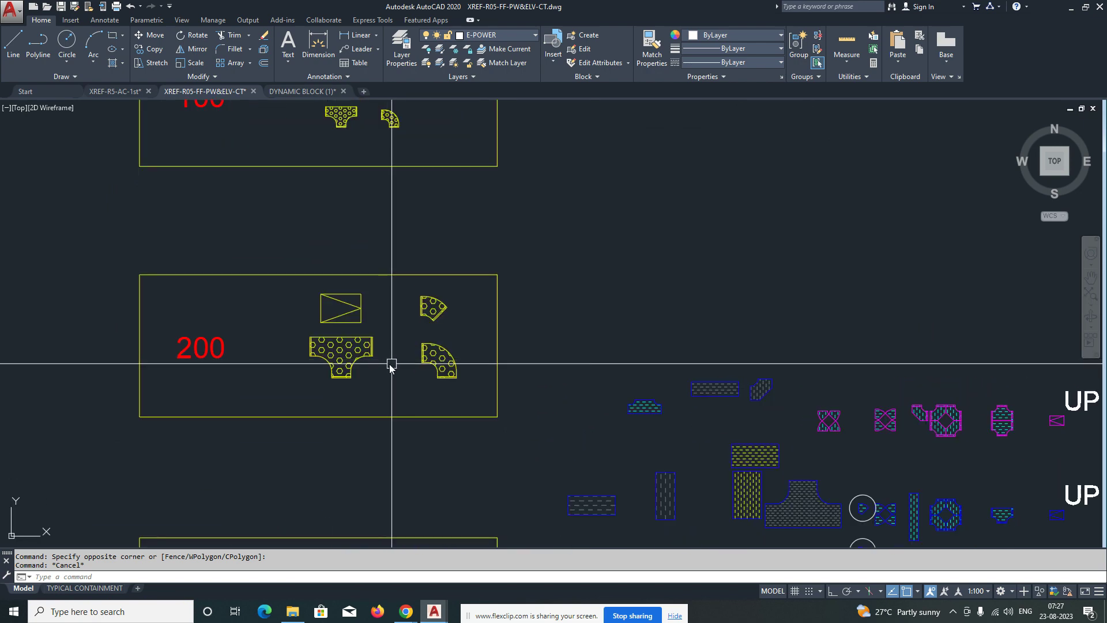
{"action": "type", "text": "COPY"}
{"action": "scroll", "coordinate": [448, 325], "scroll_direction": "up", "scroll_amount": 2}
{"action": "left_click", "coordinate": [467, 279]}
{"action": "left_click", "coordinate": [228, 428]}
{"action": "key", "text": "space"}
{"action": "left_click", "coordinate": [278, 408]}
{"action": "scroll", "coordinate": [299, 375], "scroll_direction": "down", "scroll_amount": 8}
{"action": "scroll", "coordinate": [238, 360], "scroll_direction": "down", "scroll_amount": 6}
{"action": "scroll", "coordinate": [735, 372], "scroll_direction": "up", "scroll_amount": 6}
{"action": "middle_click_drag", "start_coordinate": [751, 358], "coordinate": [511, 403]}
{"action": "scroll", "coordinate": [505, 402], "scroll_direction": "up", "scroll_amount": 4}
{"action": "scroll", "coordinate": [369, 321], "scroll_direction": "up", "scroll_amount": 4}
{"action": "left_click", "coordinate": [339, 319]}
{"action": "key", "text": "Escape"}
{"action": "key", "text": "Escape"}
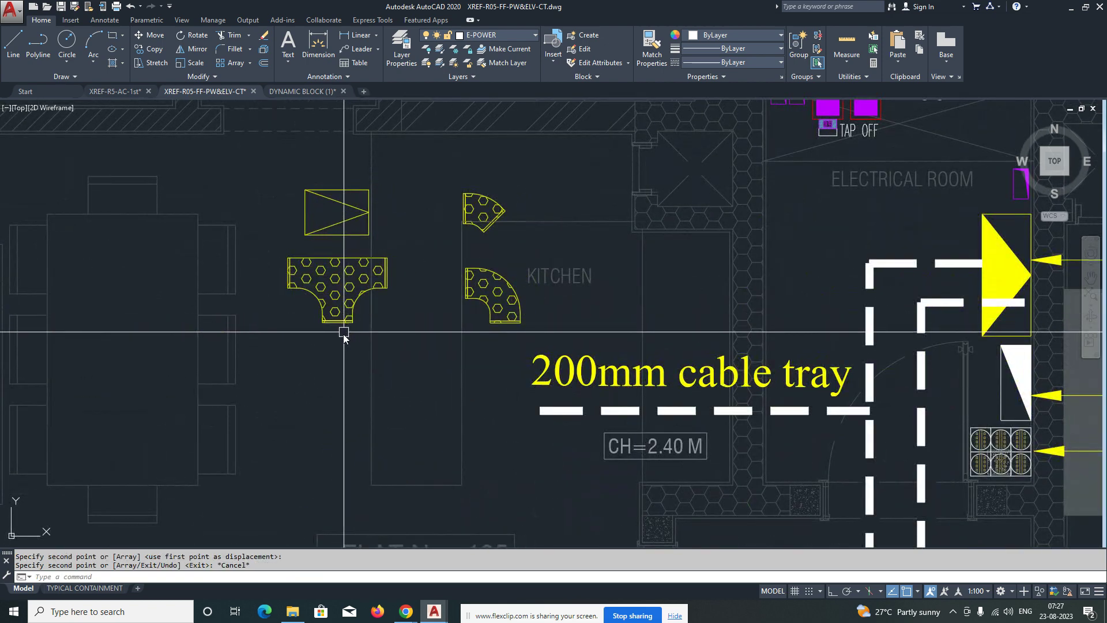
Step: Move the copied 90-degree tray bend into the electrical room, just above the outer tray corner beside SMDB-TY
{"action": "scroll", "coordinate": [344, 333], "scroll_direction": "down", "scroll_amount": 4}
{"action": "scroll", "coordinate": [406, 331], "scroll_direction": "up", "scroll_amount": 6}
{"action": "middle_click_drag", "start_coordinate": [414, 332], "coordinate": [371, 315]}
{"action": "type", "text": "m"}
{"action": "key", "text": "Return"}
{"action": "left_click", "coordinate": [375, 365]}
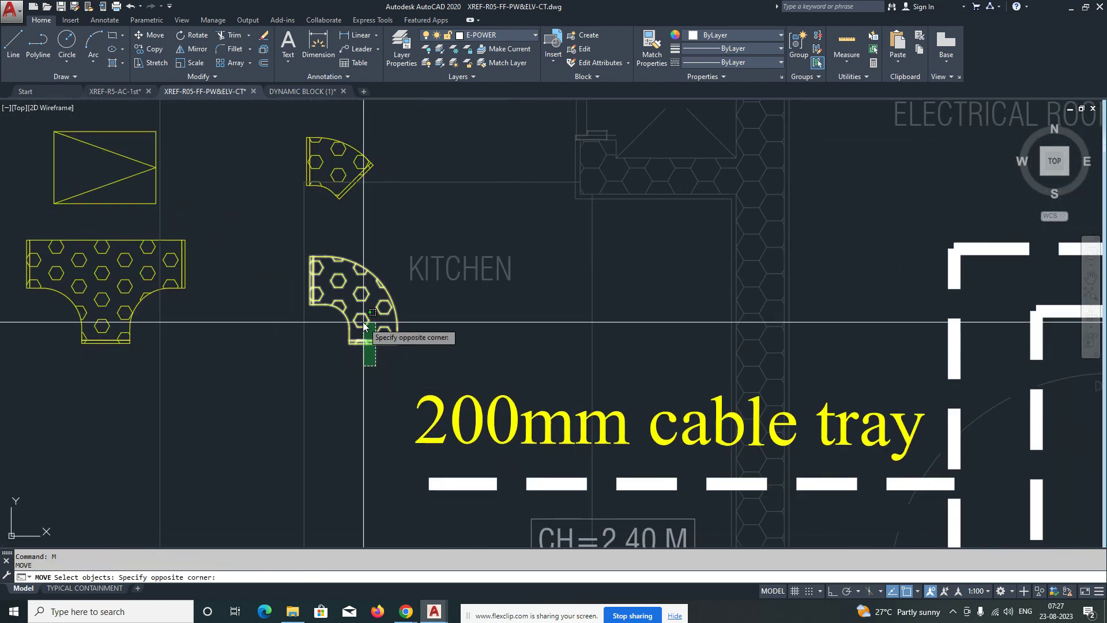
{"action": "left_click", "coordinate": [369, 345]}
{"action": "scroll", "coordinate": [688, 331], "scroll_direction": "down", "scroll_amount": 3}
{"action": "scroll", "coordinate": [633, 307], "scroll_direction": "up", "scroll_amount": 5}
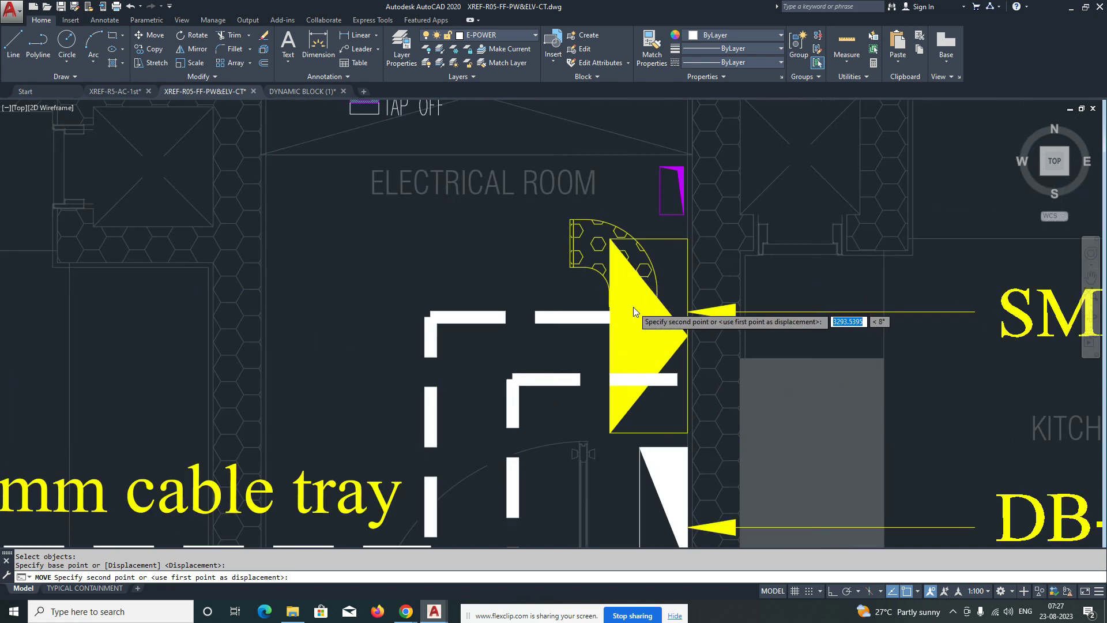
{"action": "left_click", "coordinate": [456, 288]}
Step: Rotate the bend 90 degrees counterclockwise and shift it so its lower end centres on the outer vertical tray run
{"action": "type", "text": "ro"}
{"action": "key", "text": "Return"}
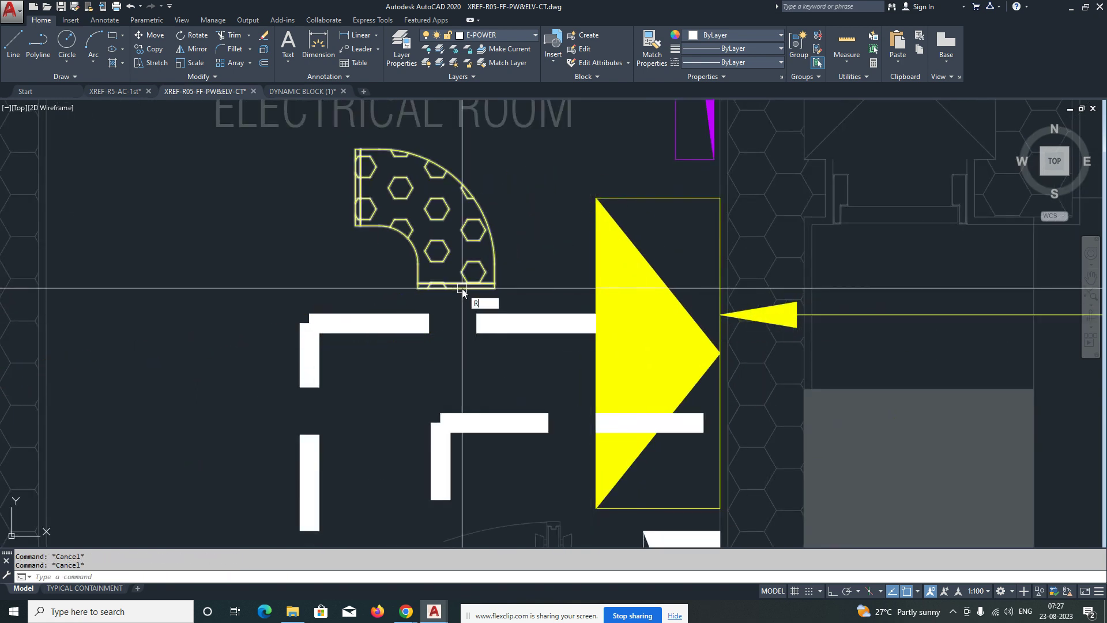
{"action": "left_click", "coordinate": [503, 246]}
{"action": "key", "text": "Return"}
{"action": "left_click", "coordinate": [456, 286]}
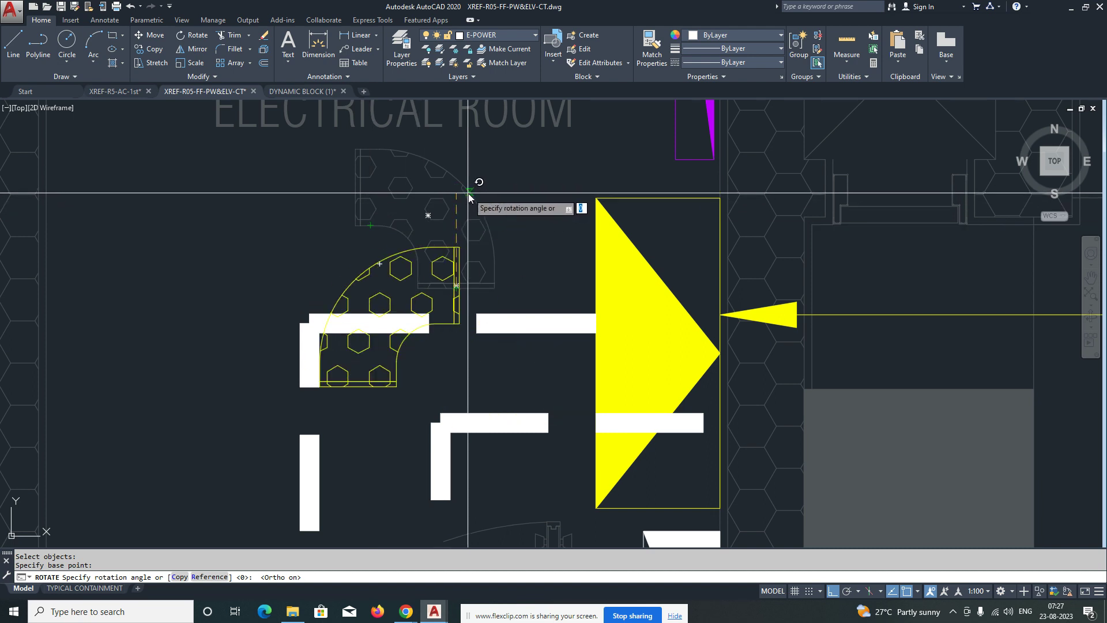
{"action": "left_click", "coordinate": [357, 387]}
{"action": "left_click", "coordinate": [308, 387]}
{"action": "middle_click_drag", "start_coordinate": [377, 394], "coordinate": [392, 350]}
{"action": "type", "text": "m"}
{"action": "key", "text": "Return"}
{"action": "left_click", "coordinate": [454, 240]}
{"action": "left_click", "coordinate": [411, 248]}
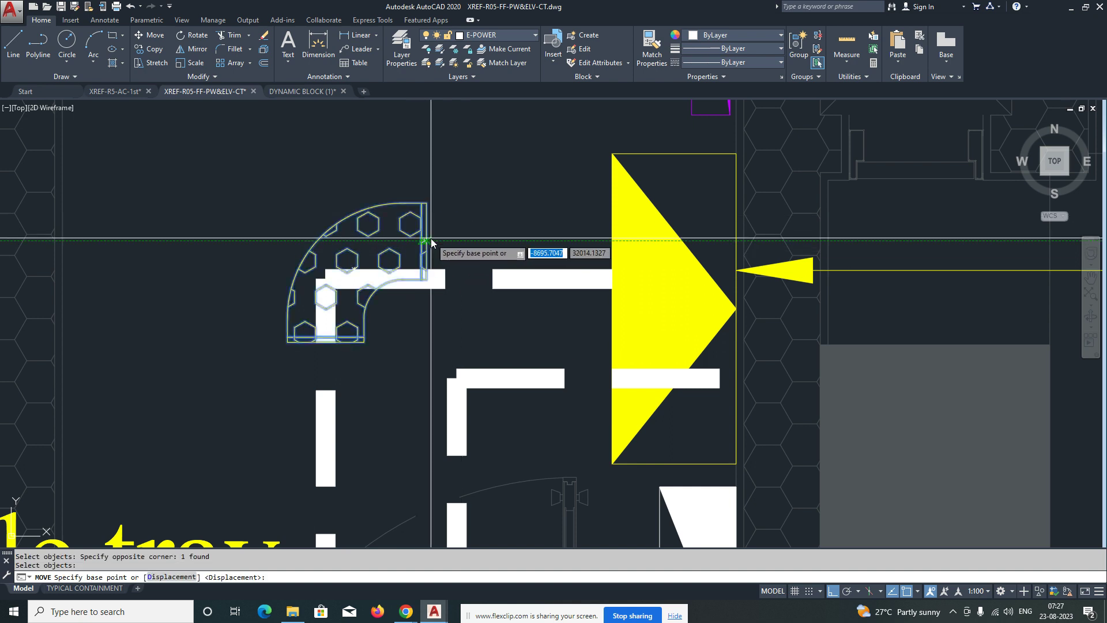
{"action": "key", "text": "Escape"}
Step: Stretch the dynamic bend's horizontal end until it meets the SMDB-TY panel
{"action": "left_click", "coordinate": [429, 237]}
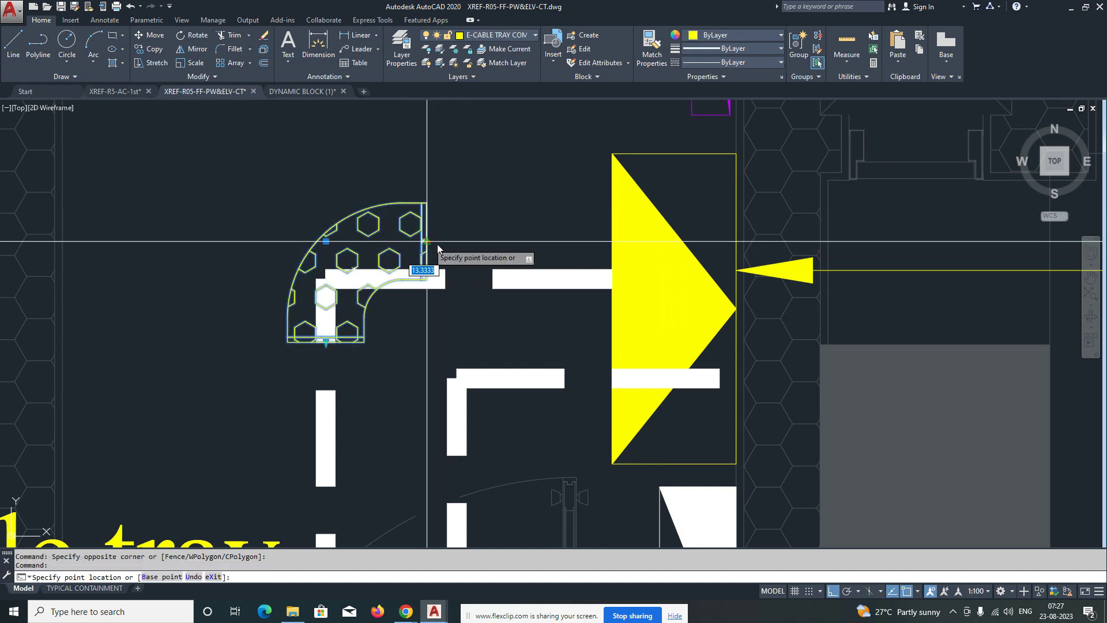
{"action": "key", "text": "Escape"}
{"action": "scroll", "coordinate": [406, 271], "scroll_direction": "down", "scroll_amount": 5}
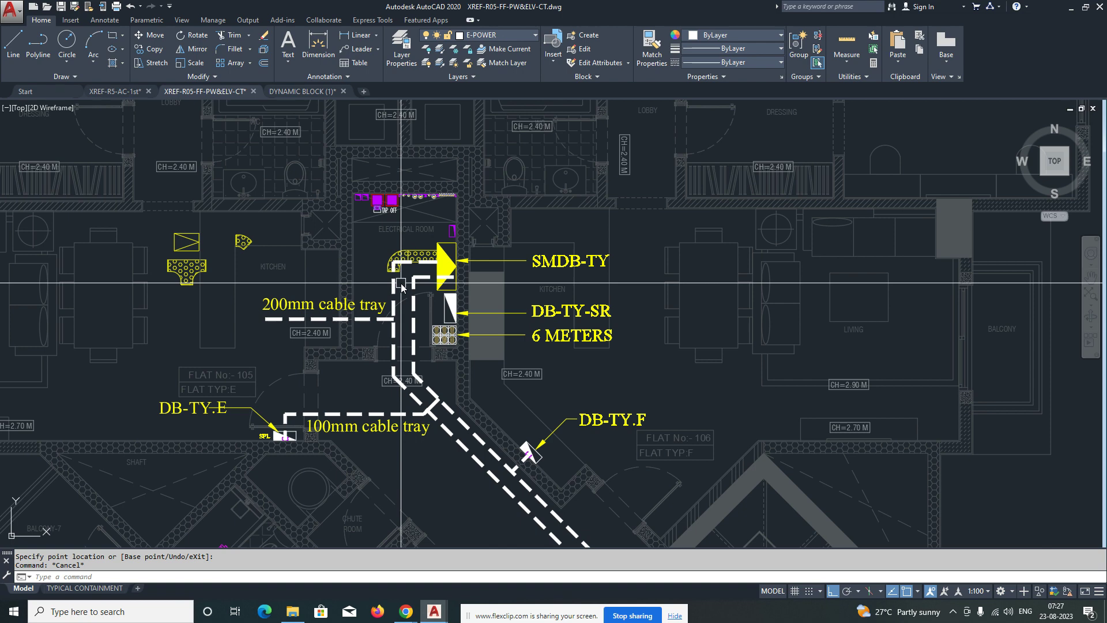
Step: Stretch the dynamic bend's lower end down the outer vertical route to the point where the route turns diagonal
{"action": "scroll", "coordinate": [406, 280], "scroll_direction": "up", "scroll_amount": 3}
{"action": "left_click", "coordinate": [375, 256]}
{"action": "middle_click_drag", "start_coordinate": [379, 428], "coordinate": [370, 277]}
{"action": "left_click", "coordinate": [367, 367]}
{"action": "key", "text": "Escape"}
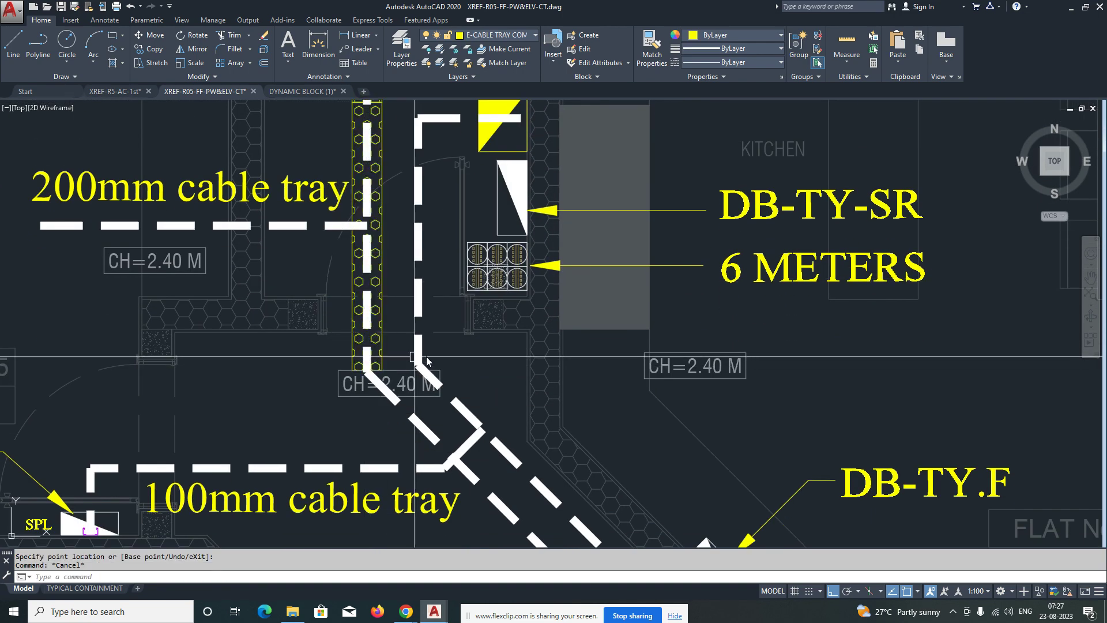
{"action": "scroll", "coordinate": [427, 357], "scroll_direction": "down", "scroll_amount": 6}
{"action": "scroll", "coordinate": [320, 276], "scroll_direction": "up", "scroll_amount": 6}
{"action": "middle_click_drag", "start_coordinate": [329, 297], "coordinate": [320, 255]}
{"action": "scroll", "coordinate": [321, 300], "scroll_direction": "down", "scroll_amount": 2}
{"action": "middle_click_drag", "start_coordinate": [379, 347], "coordinate": [356, 329]}
{"action": "key", "text": "Escape"}
{"action": "middle_click_drag", "start_coordinate": [398, 382], "coordinate": [302, 313]}
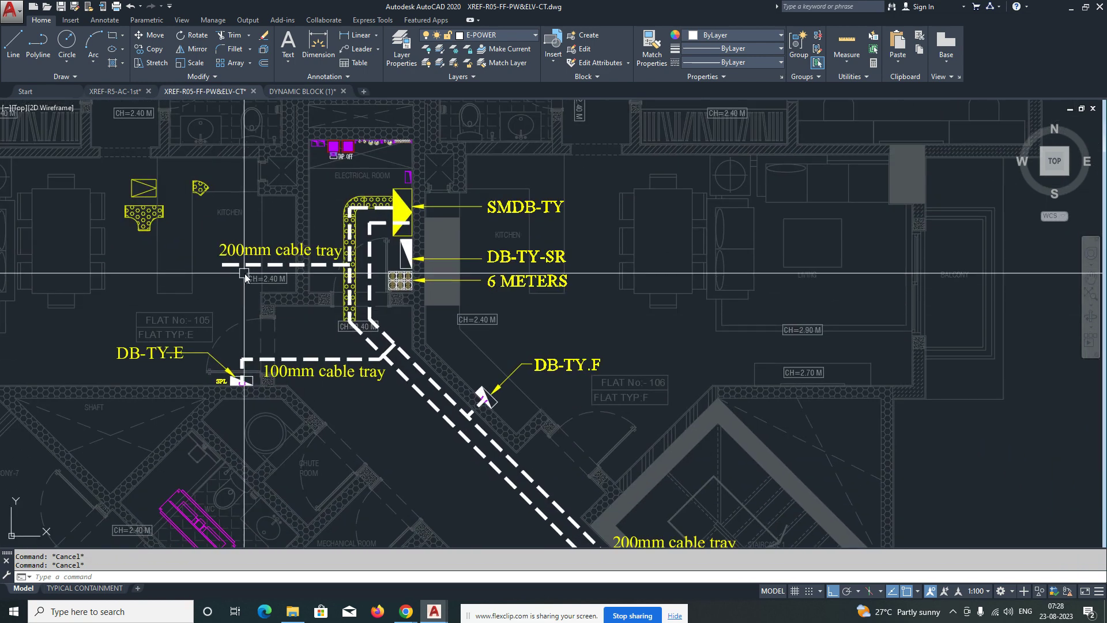
Step: Copy the 45-degree tray bend from the kitchen fittings onto the diagonal route just below the vertical tray's end
{"action": "scroll", "coordinate": [358, 288], "scroll_direction": "down", "scroll_amount": 2}
{"action": "scroll", "coordinate": [200, 182], "scroll_direction": "up", "scroll_amount": 6}
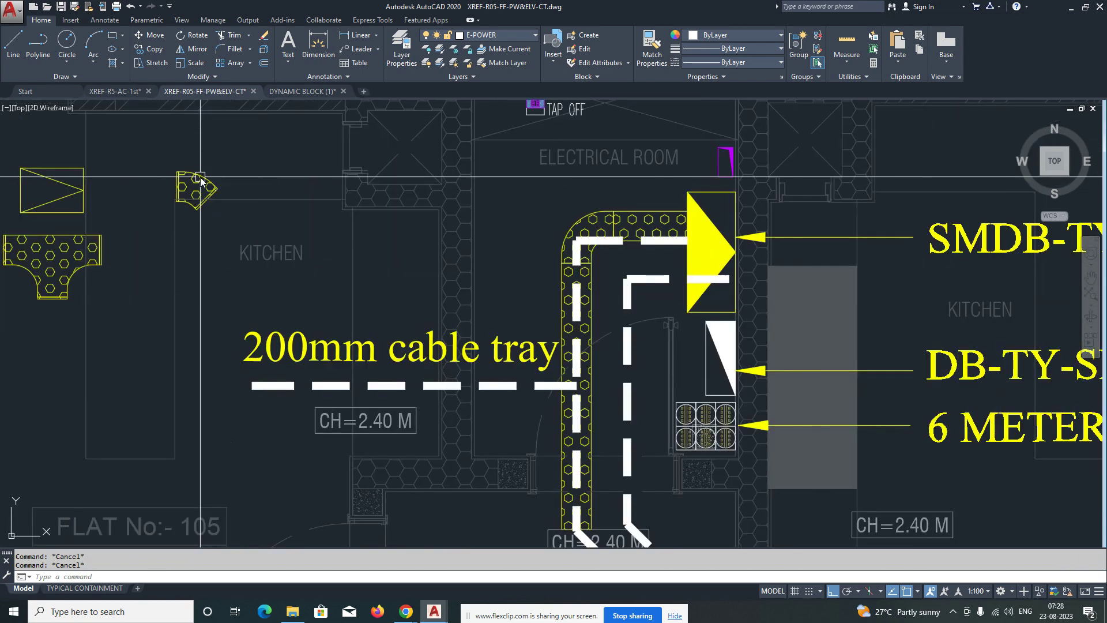
{"action": "left_click", "coordinate": [214, 195]}
{"action": "middle_click_drag", "start_coordinate": [214, 195], "coordinate": [228, 258]}
{"action": "type", "text": "CO"}
{"action": "key", "text": "Return"}
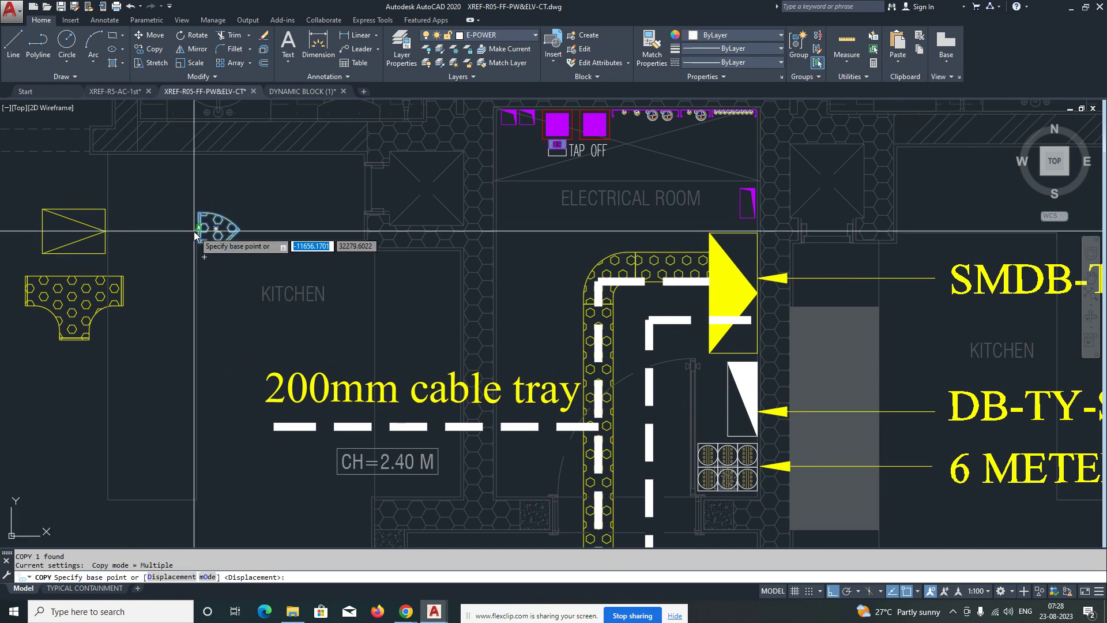
{"action": "scroll", "coordinate": [195, 230], "scroll_direction": "up", "scroll_amount": 1}
{"action": "left_click", "coordinate": [200, 226]}
{"action": "scroll", "coordinate": [187, 243], "scroll_direction": "down", "scroll_amount": 3}
{"action": "scroll", "coordinate": [318, 370], "scroll_direction": "up", "scroll_amount": 5}
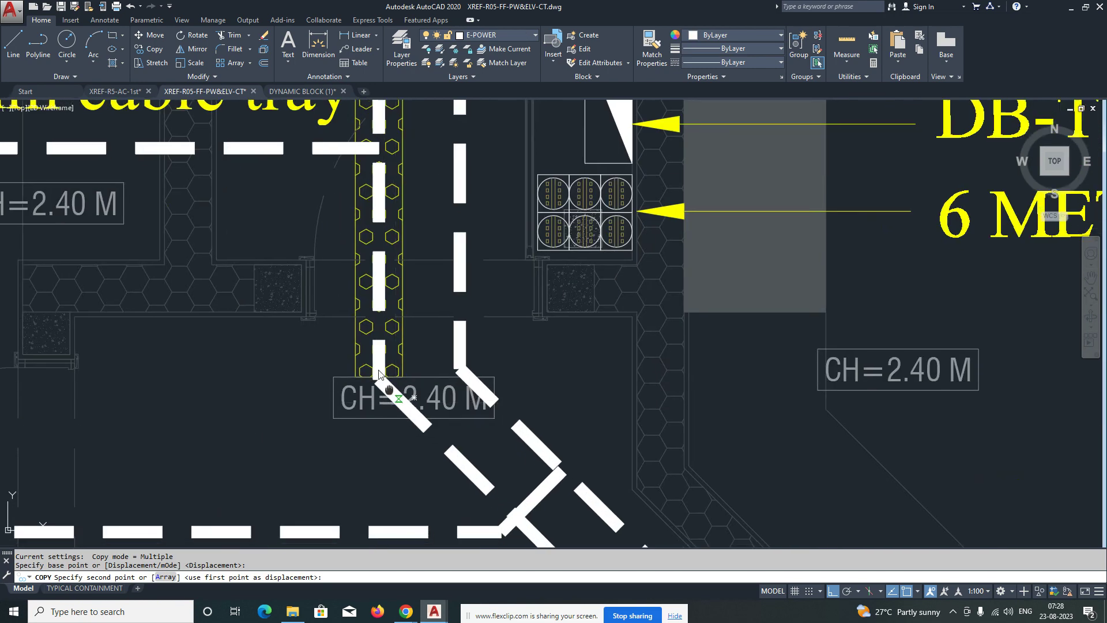
{"action": "key", "text": "F8"}
{"action": "key", "text": "Escape"}
{"action": "key", "text": "Escape"}
{"action": "key", "text": "Escape"}
{"action": "type", "text": "RP"}
{"action": "key", "text": "Return"}
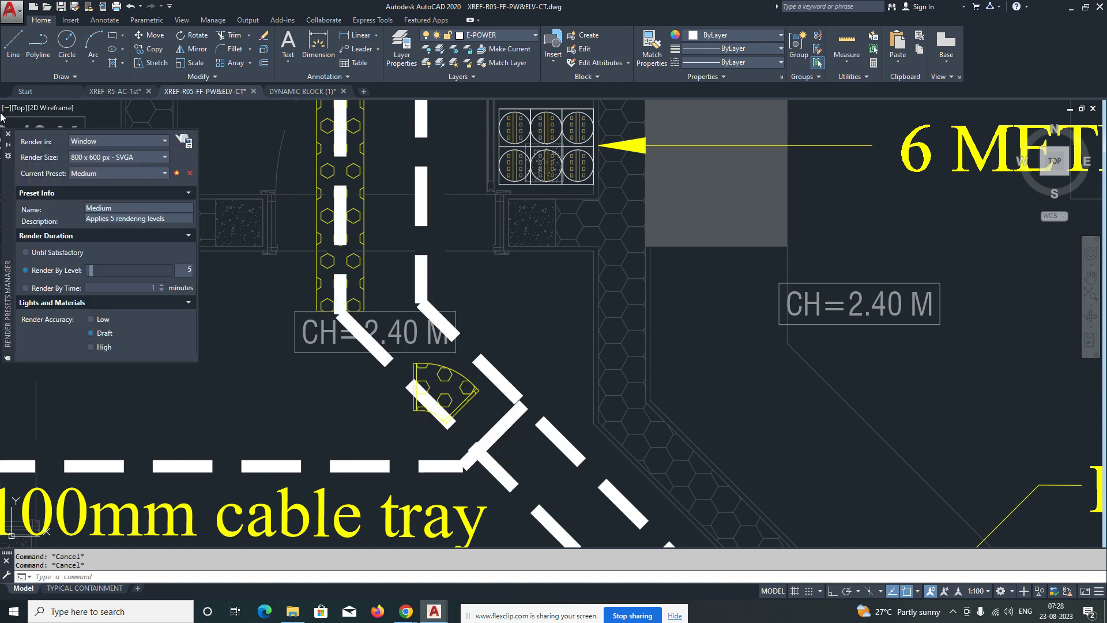
{"action": "left_click", "coordinate": [8, 136]}
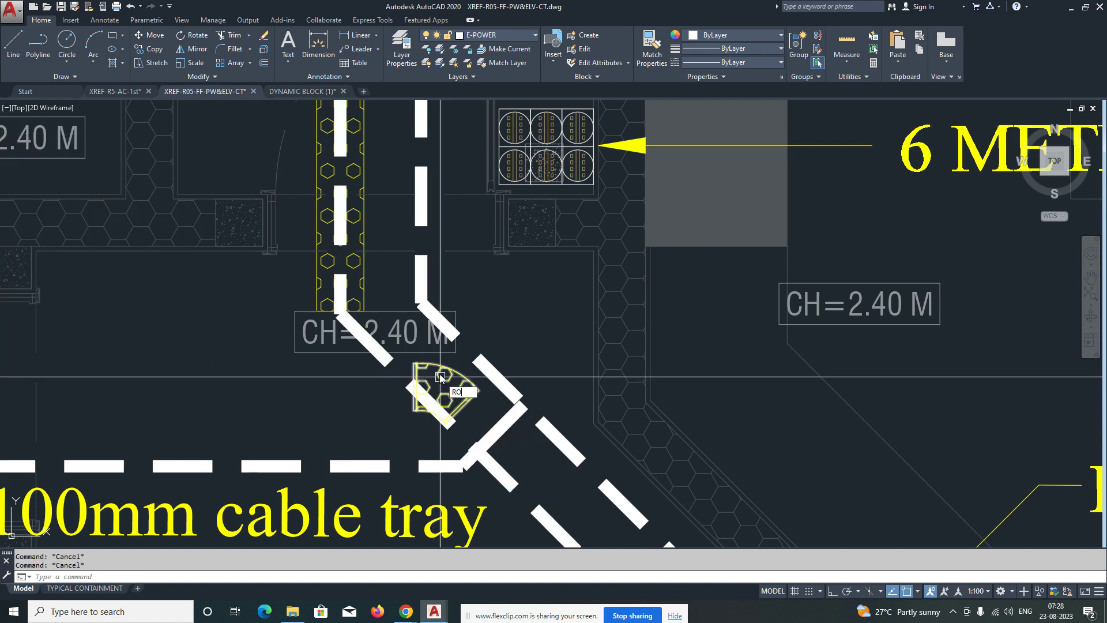
Step: Rotate the copied 45-degree bend about 168 degrees so its wider curve faces down towards the outside of the turn
{"action": "key", "text": "Return"}
{"action": "left_click", "coordinate": [442, 387]}
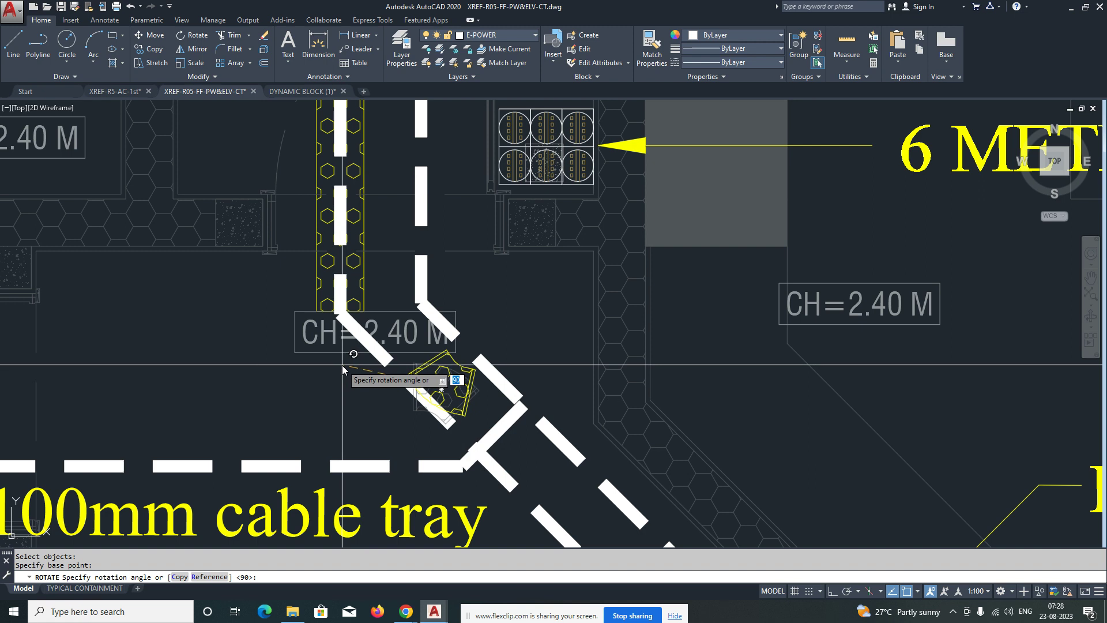
{"action": "scroll", "coordinate": [484, 406], "scroll_direction": "up", "scroll_amount": 2}
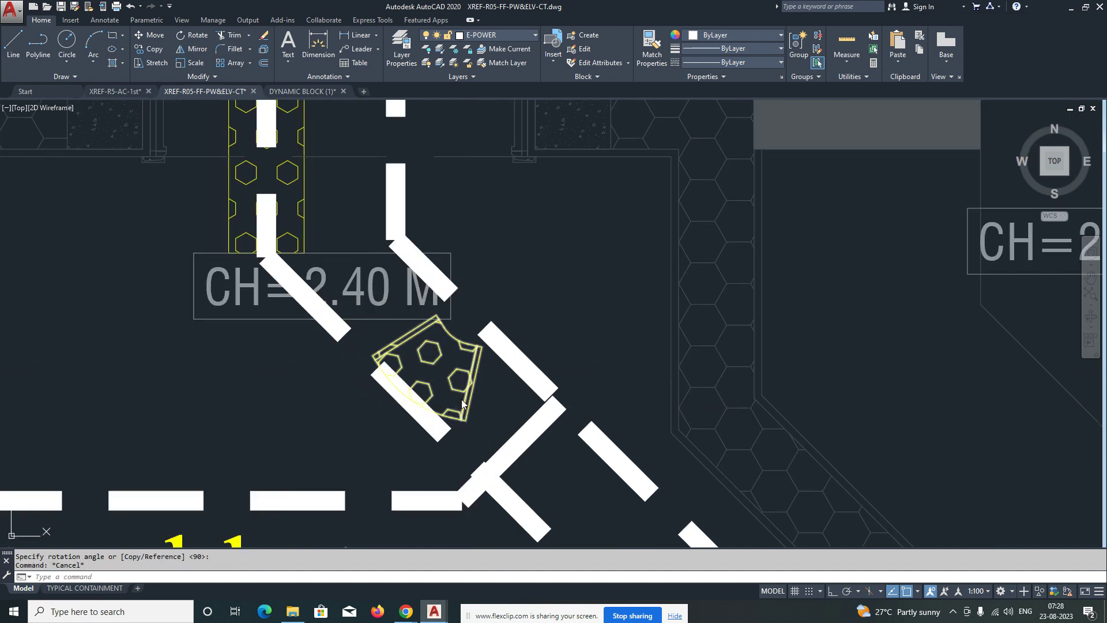
{"action": "scroll", "coordinate": [464, 396], "scroll_direction": "up", "scroll_amount": 1}
{"action": "type", "text": "al"}
{"action": "key", "text": "Return"}
{"action": "left_click", "coordinate": [472, 396]}
{"action": "key", "text": "Return"}
{"action": "left_click", "coordinate": [466, 435]}
{"action": "left_click", "coordinate": [430, 451]}
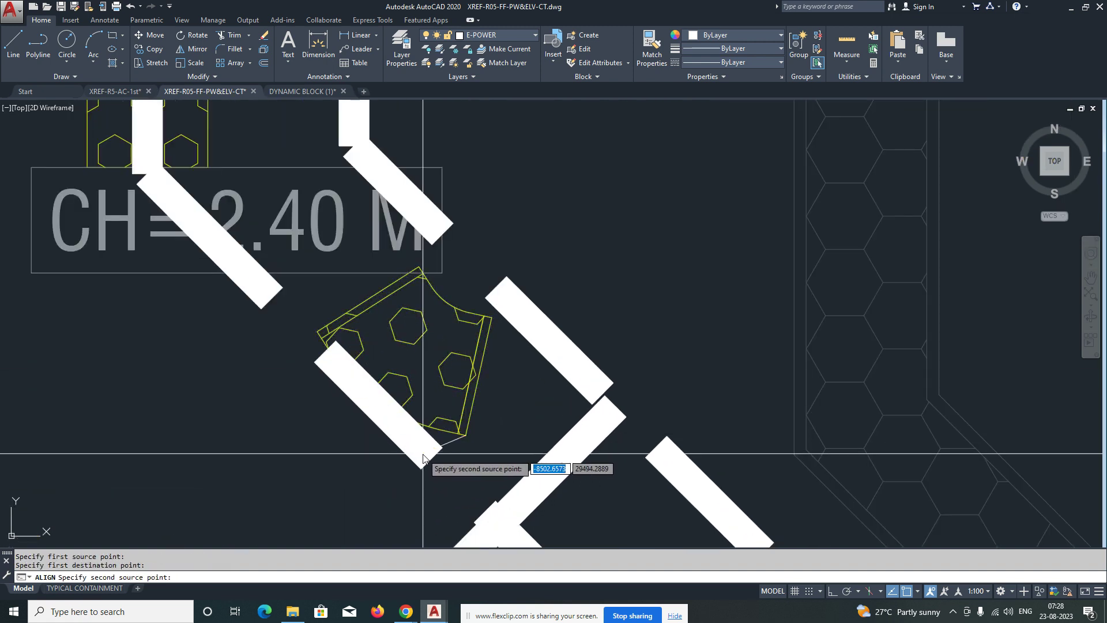
{"action": "left_click", "coordinate": [491, 318]}
{"action": "key", "text": "Escape"}
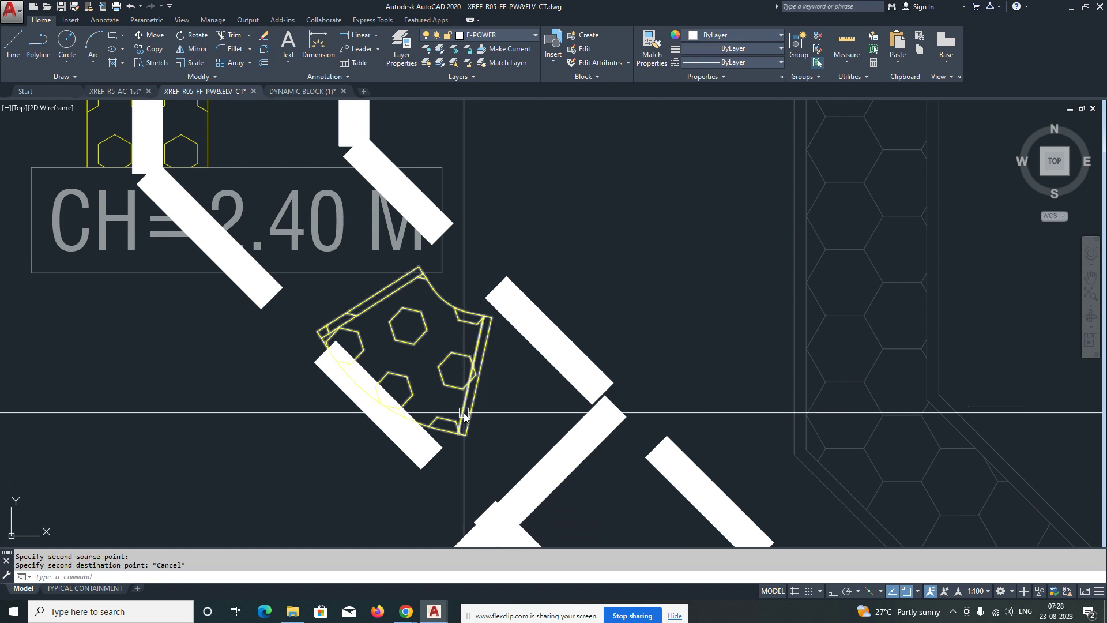
Step: Move the 45-degree bend so its upper inner corner meets the lower inner corner of the vertical tray
{"action": "left_click", "coordinate": [476, 373]}
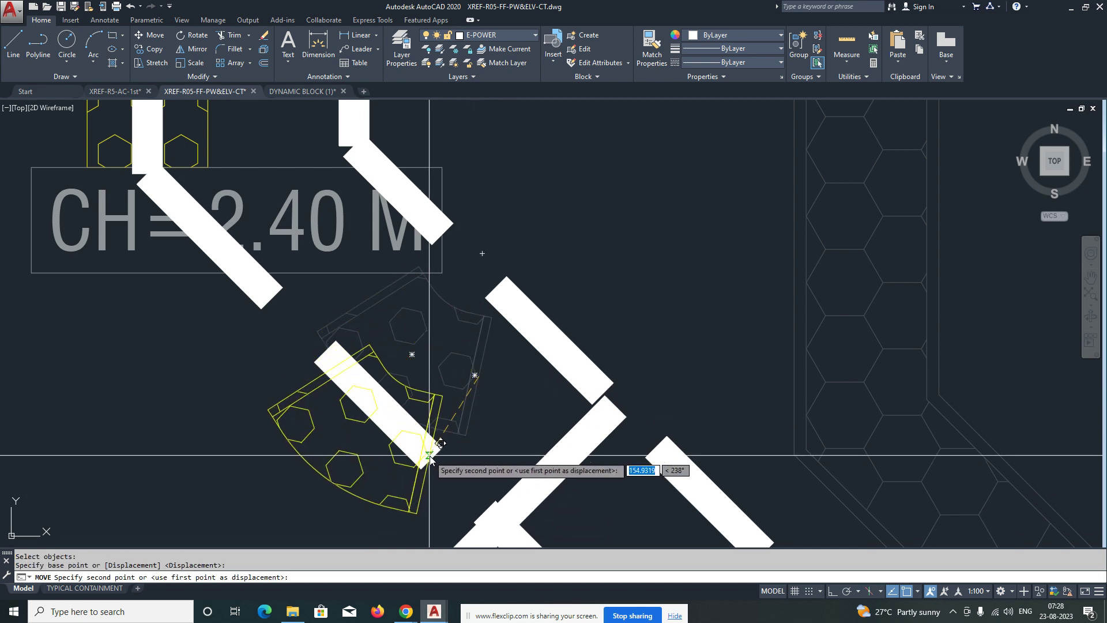
{"action": "scroll", "coordinate": [353, 378], "scroll_direction": "down", "scroll_amount": 4}
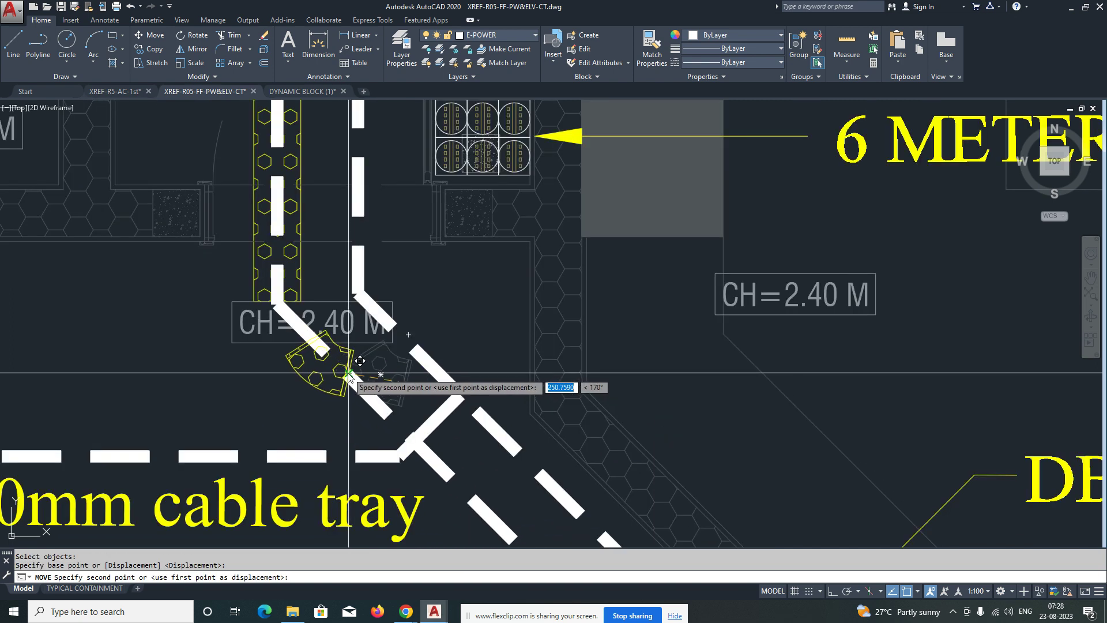
{"action": "left_click", "coordinate": [352, 377]}
{"action": "scroll", "coordinate": [348, 376], "scroll_direction": "up", "scroll_amount": 4}
{"action": "key", "text": "Escape"}
{"action": "key", "text": "Escape"}
{"action": "key", "text": "Return"}
{"action": "key", "text": "Escape"}
{"action": "middle_click_drag", "start_coordinate": [314, 334], "coordinate": [442, 424]}
{"action": "type", "text": "M"}
{"action": "key", "text": "Return"}
{"action": "left_click", "coordinate": [413, 366]}
{"action": "left_click", "coordinate": [415, 358]}
{"action": "left_click", "coordinate": [350, 286]}
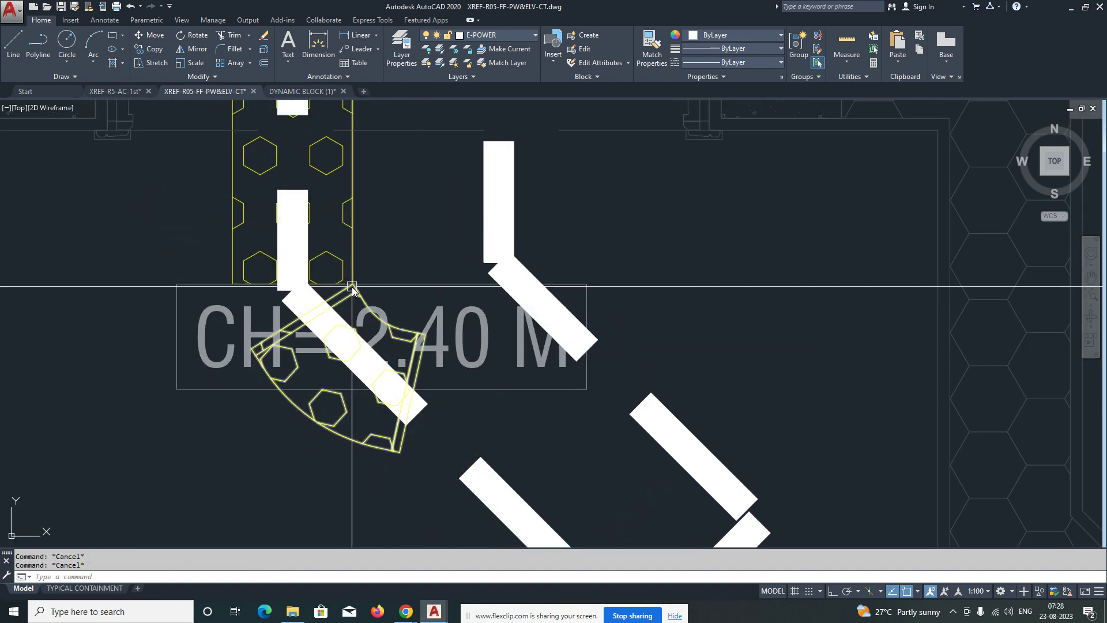
Step: Rotate the bend by reference about the shared corner so its upper edge lines up with the vertical tray's end
{"action": "scroll", "coordinate": [353, 287], "scroll_direction": "up", "scroll_amount": 2}
{"action": "type", "text": "RO"}
{"action": "key", "text": "Return"}
{"action": "left_click", "coordinate": [362, 297]}
{"action": "key", "text": "Return"}
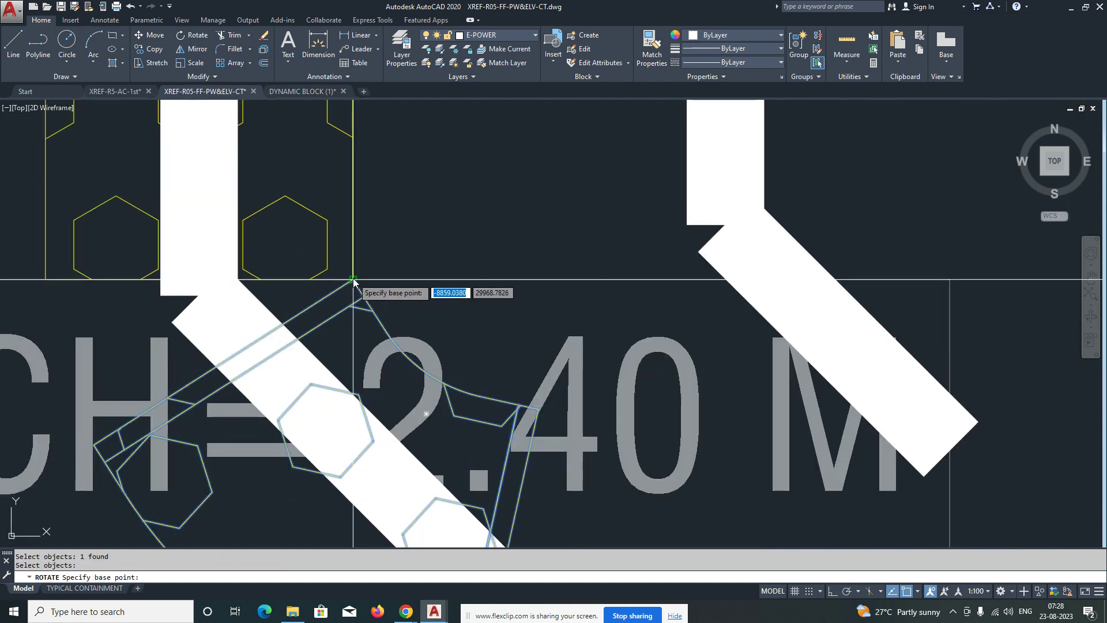
{"action": "left_click", "coordinate": [354, 282]}
{"action": "type", "text": "r"}
{"action": "key", "text": "Return"}
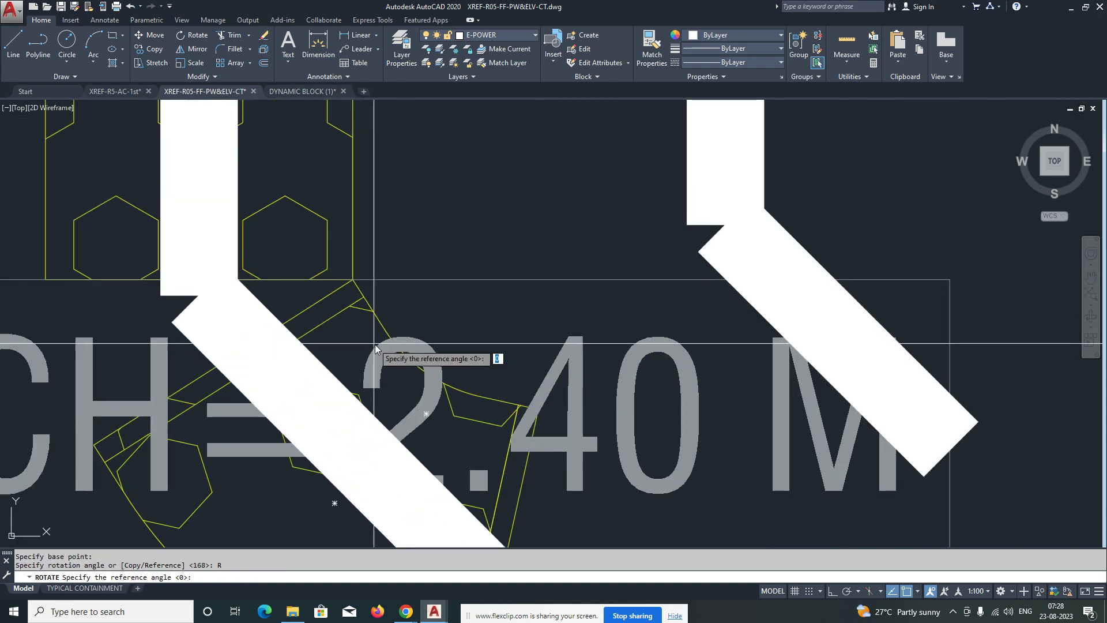
{"action": "middle_click_drag", "start_coordinate": [353, 283], "coordinate": [488, 257]}
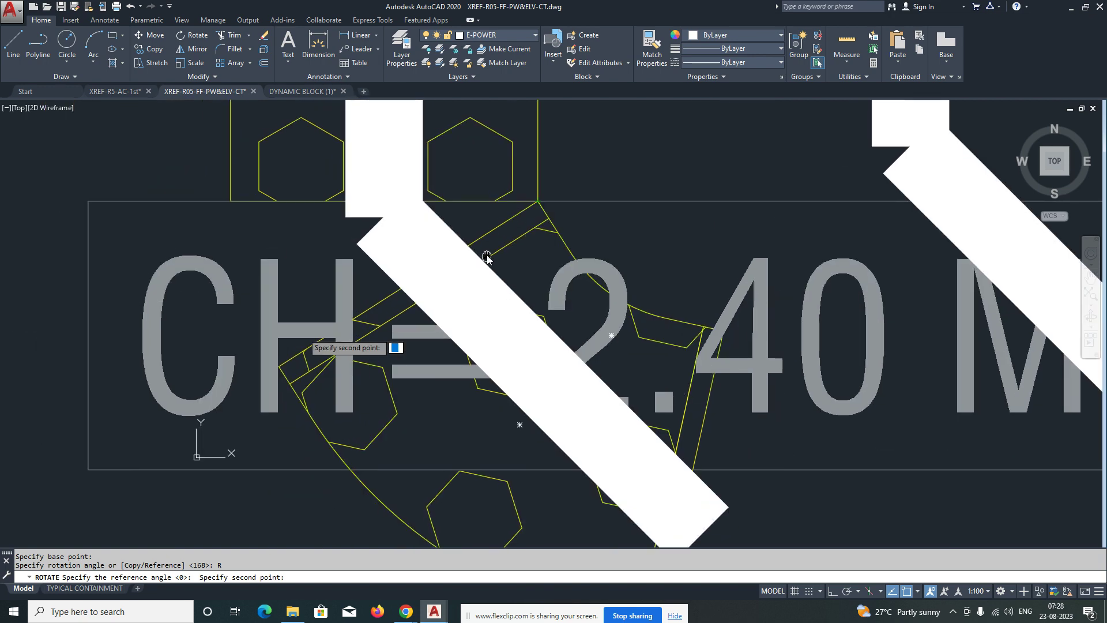
{"action": "left_click", "coordinate": [279, 367]}
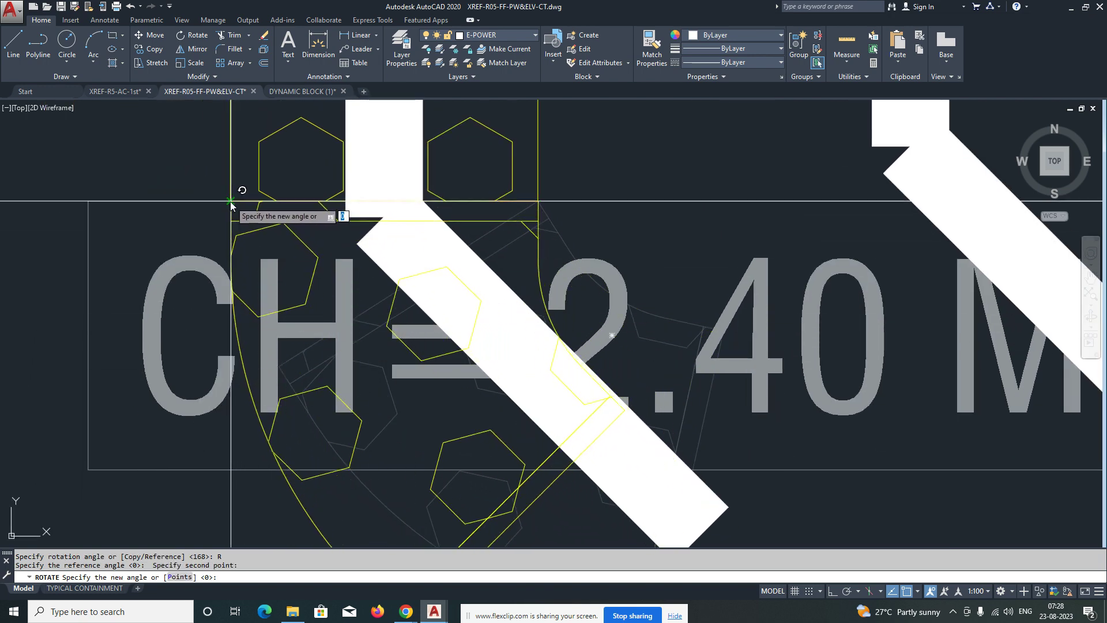
{"action": "left_click", "coordinate": [231, 202]}
Step: Stretch the 45-degree bend's diagonal end along the outer diagonal route to the corner where the corridor route turns horizontal
{"action": "scroll", "coordinate": [352, 237], "scroll_direction": "down", "scroll_amount": 3}
{"action": "left_click", "coordinate": [391, 307]}
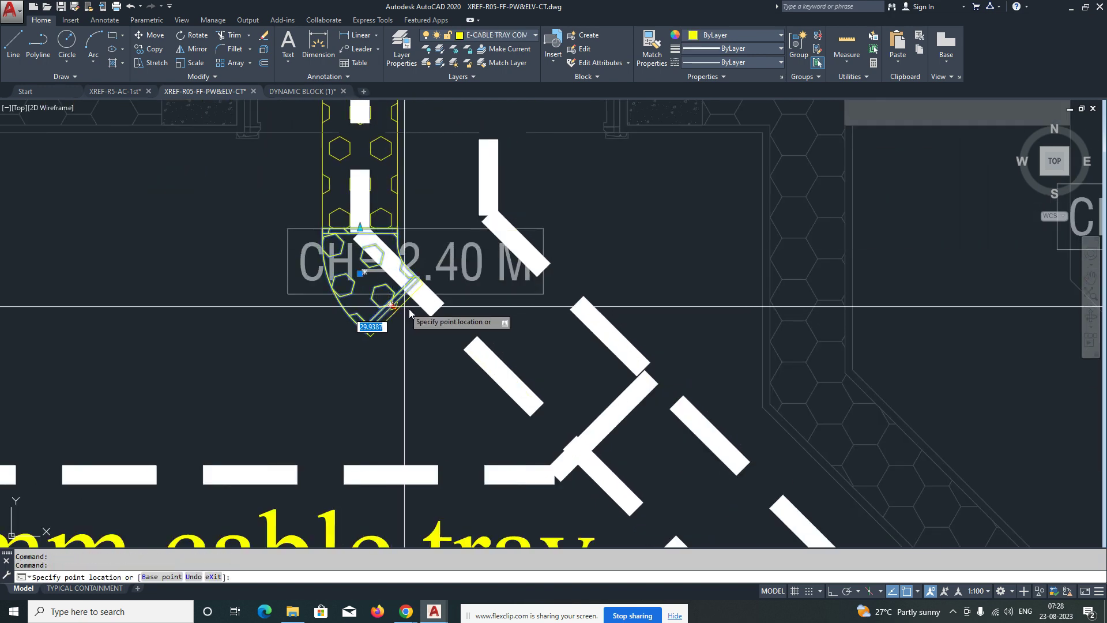
{"action": "scroll", "coordinate": [369, 314], "scroll_direction": "down", "scroll_amount": 8}
{"action": "scroll", "coordinate": [449, 393], "scroll_direction": "up", "scroll_amount": 10}
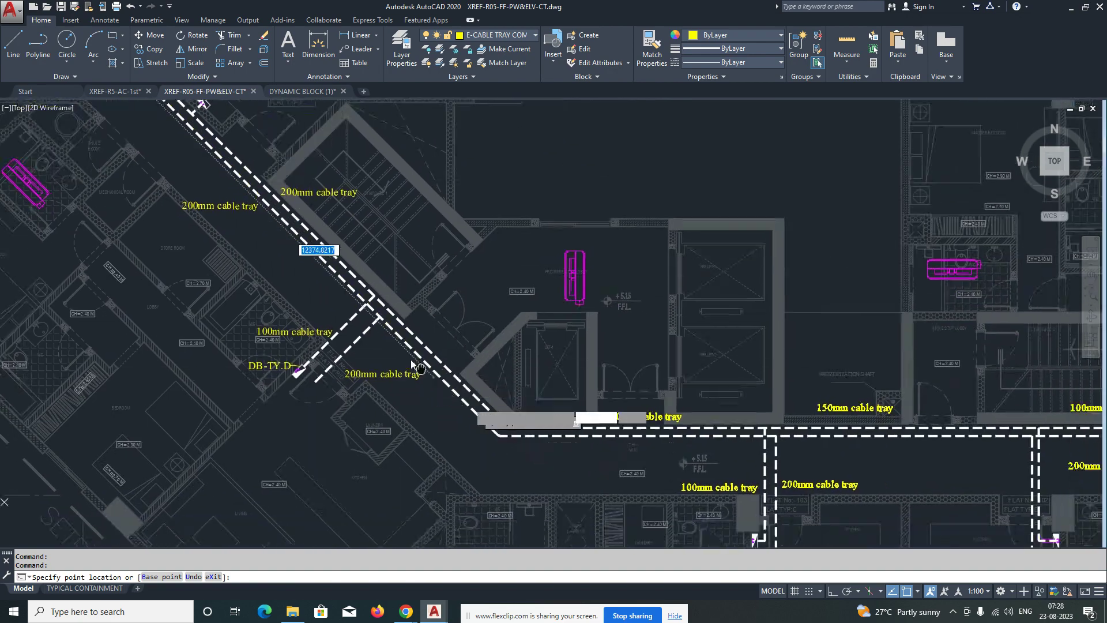
{"action": "scroll", "coordinate": [369, 376], "scroll_direction": "down", "scroll_amount": 6}
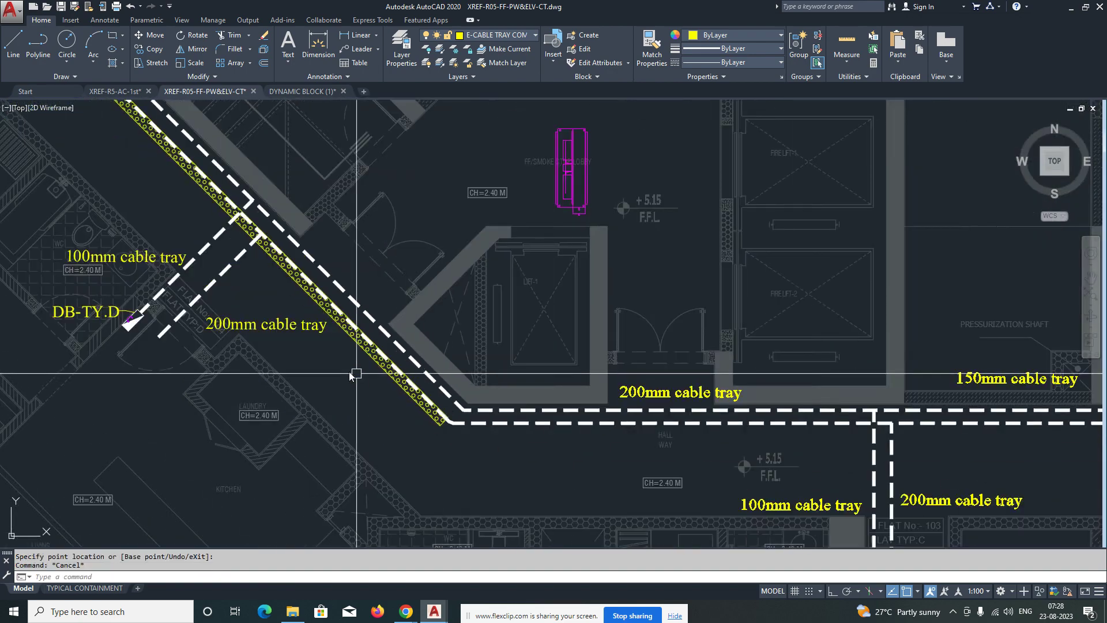
{"action": "scroll", "coordinate": [346, 369], "scroll_direction": "up", "scroll_amount": 3}
{"action": "key", "text": "Escape"}
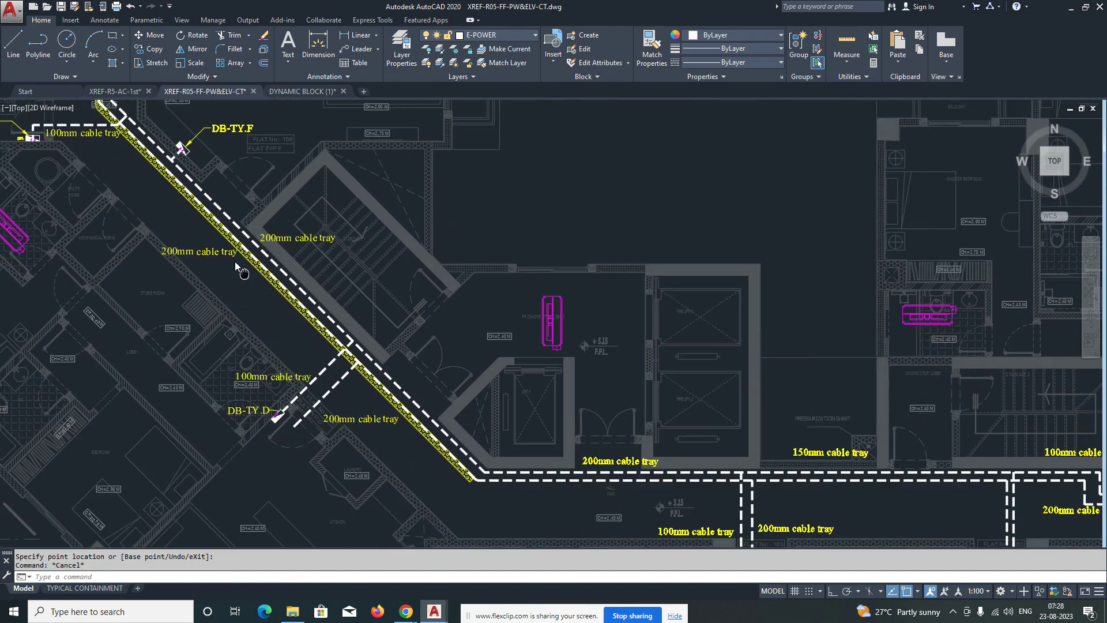
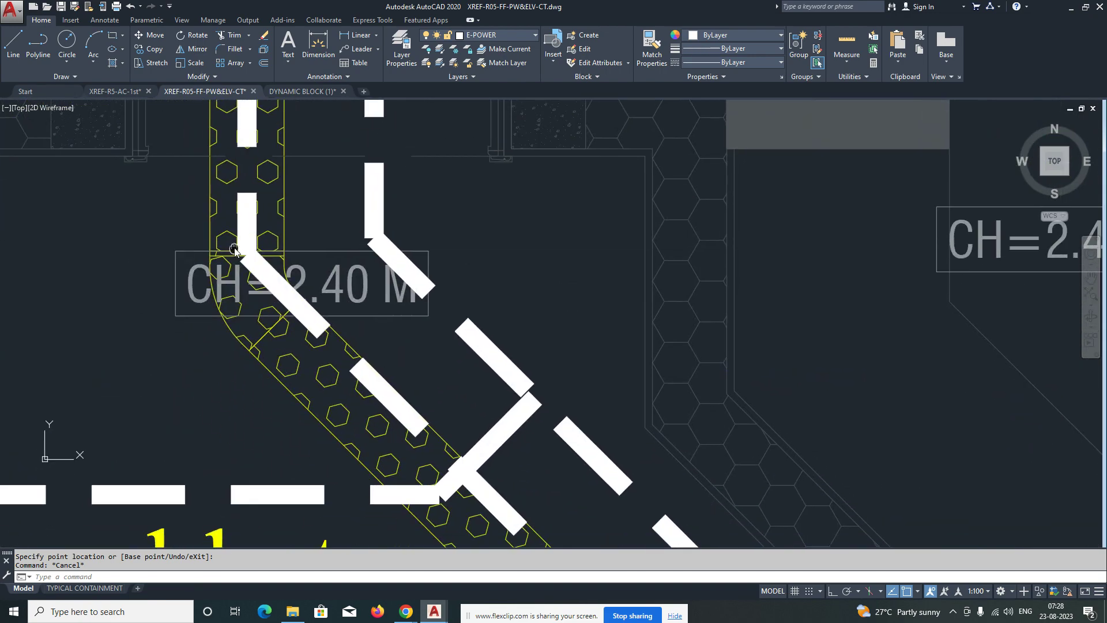
Step: Copy the 45-degree tray bend from the kitchen fittings to the corridor corner at the diagonal tray's lower end
{"action": "type", "text": "O"}
{"action": "key", "text": "space"}
{"action": "scroll", "coordinate": [294, 265], "scroll_direction": "down", "scroll_amount": 4}
{"action": "key", "text": "Escape"}
{"action": "scroll", "coordinate": [189, 180], "scroll_direction": "up", "scroll_amount": 3}
{"action": "key", "text": "space"}
{"action": "left_click", "coordinate": [212, 180]}
{"action": "key", "text": "space"}
{"action": "left_click", "coordinate": [194, 182]}
{"action": "scroll", "coordinate": [193, 182], "scroll_direction": "down", "scroll_amount": 5}
{"action": "scroll", "coordinate": [380, 352], "scroll_direction": "up", "scroll_amount": 5}
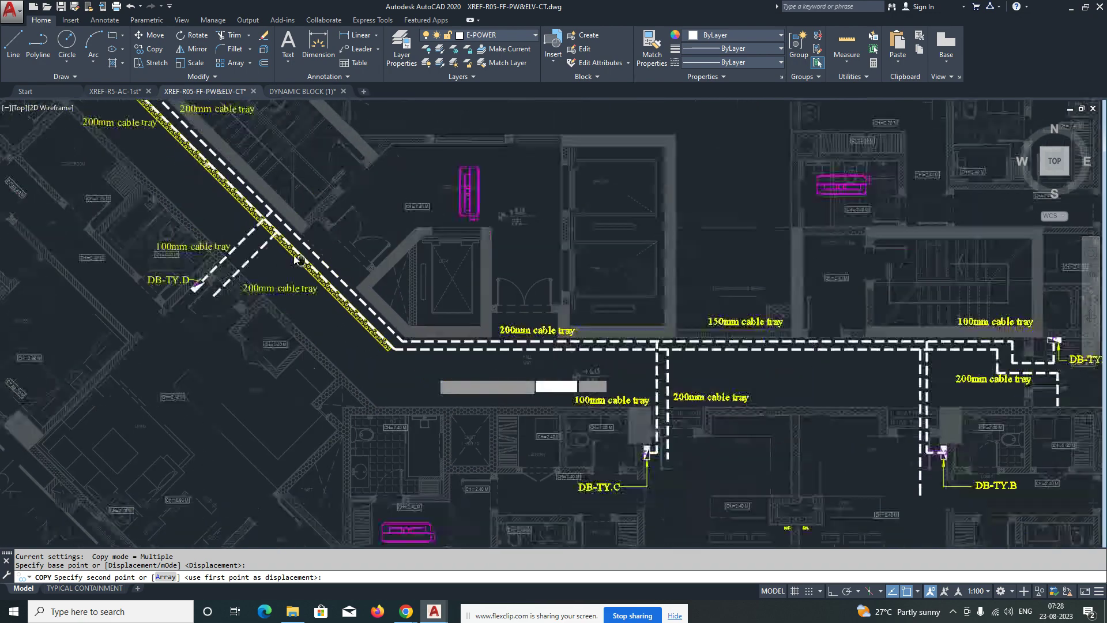
{"action": "scroll", "coordinate": [426, 365], "scroll_direction": "up", "scroll_amount": 3}
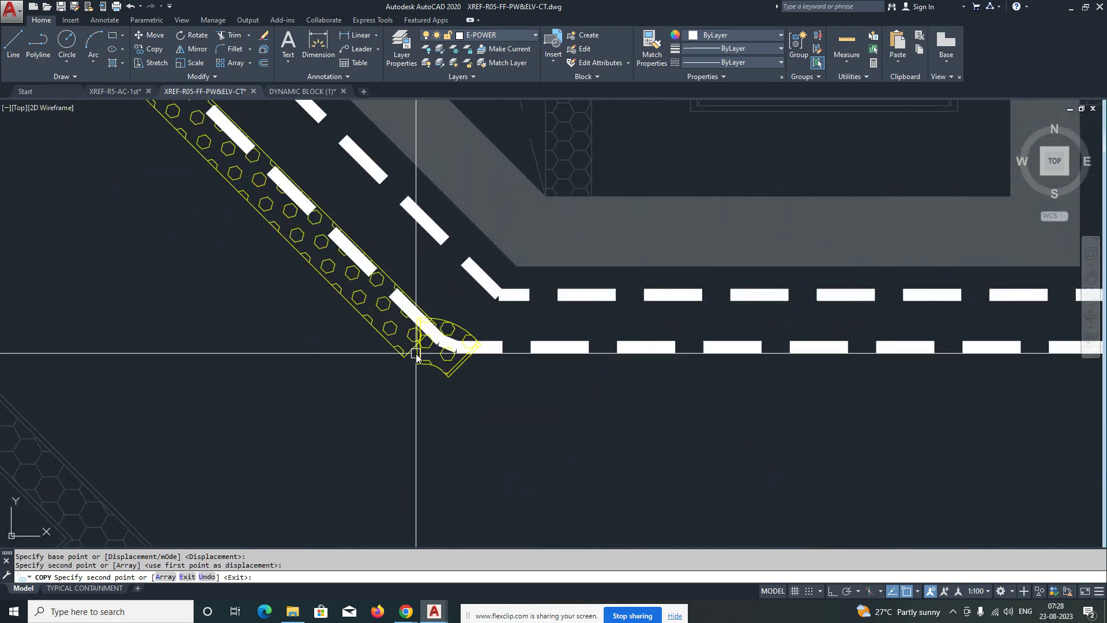
{"action": "key", "text": "Escape"}
{"action": "key", "text": "Escape"}
Step: Rotate the bend at the corridor corner about 167 degrees so its wider curve faces down
{"action": "scroll", "coordinate": [416, 355], "scroll_direction": "down", "scroll_amount": 5}
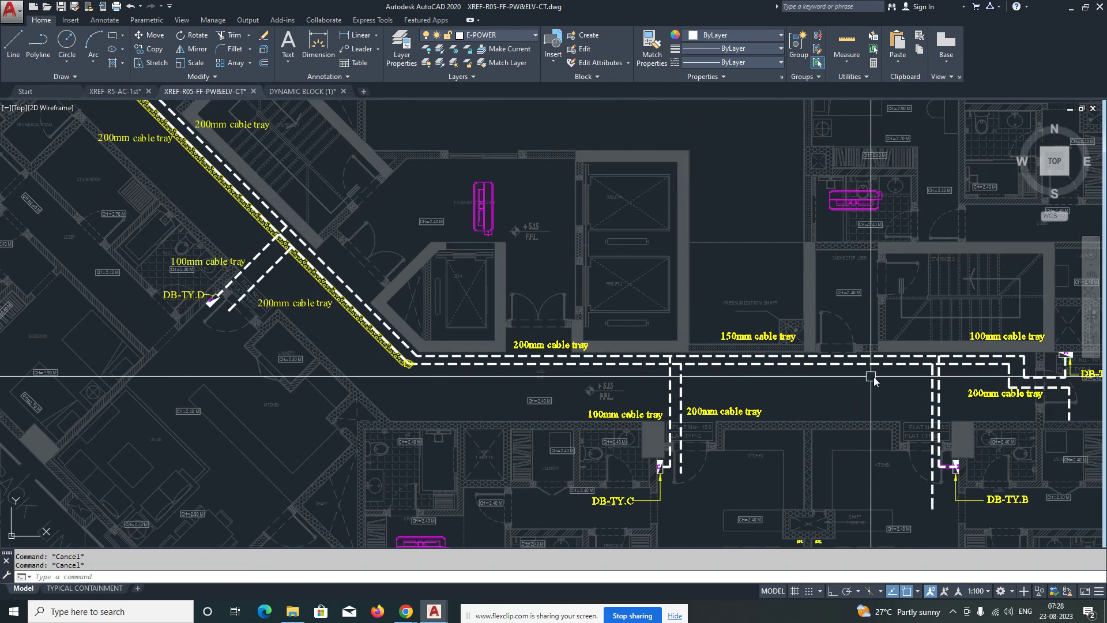
{"action": "scroll", "coordinate": [408, 376], "scroll_direction": "up", "scroll_amount": 5}
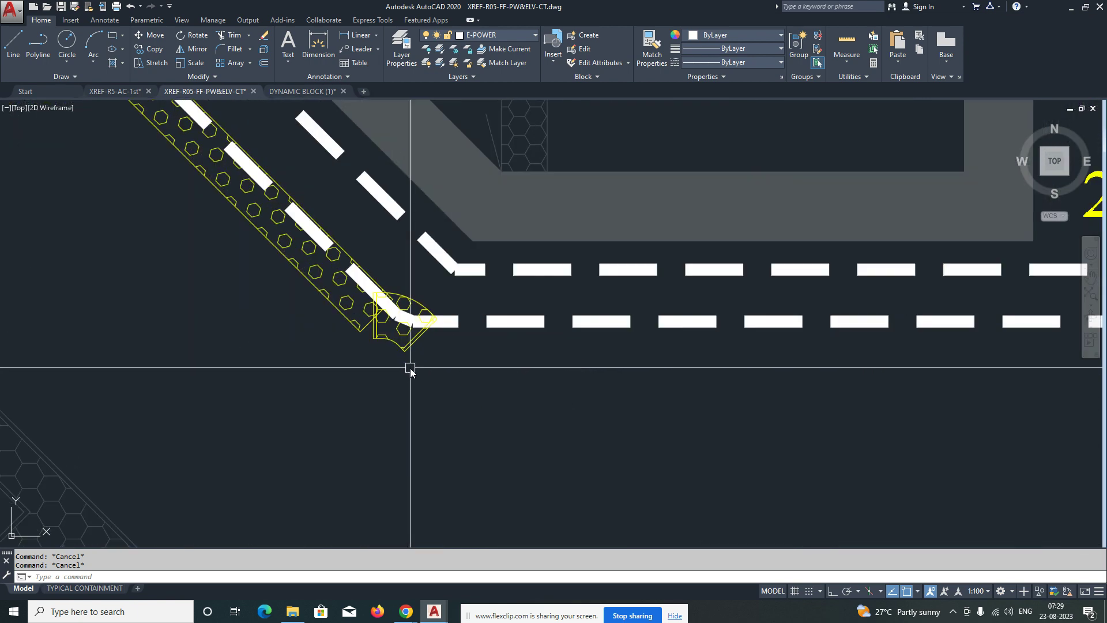
{"action": "middle_click_drag", "start_coordinate": [410, 353], "coordinate": [423, 382]}
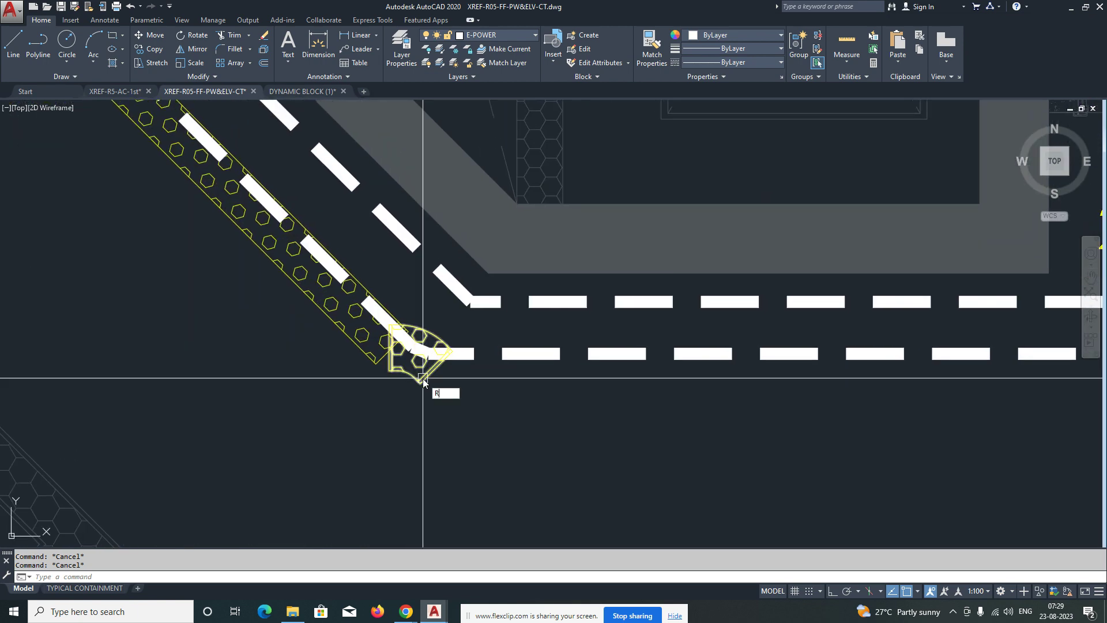
{"action": "scroll", "coordinate": [424, 381], "scroll_direction": "up", "scroll_amount": 2}
{"action": "key", "text": "Escape"}
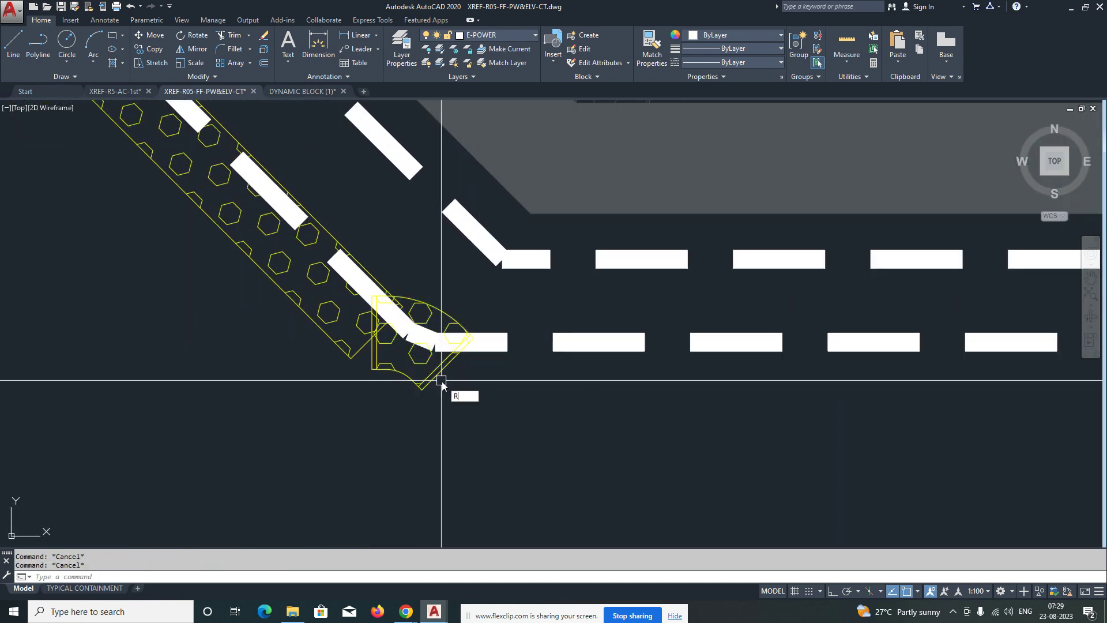
{"action": "key", "text": "Return"}
{"action": "left_click", "coordinate": [421, 391]}
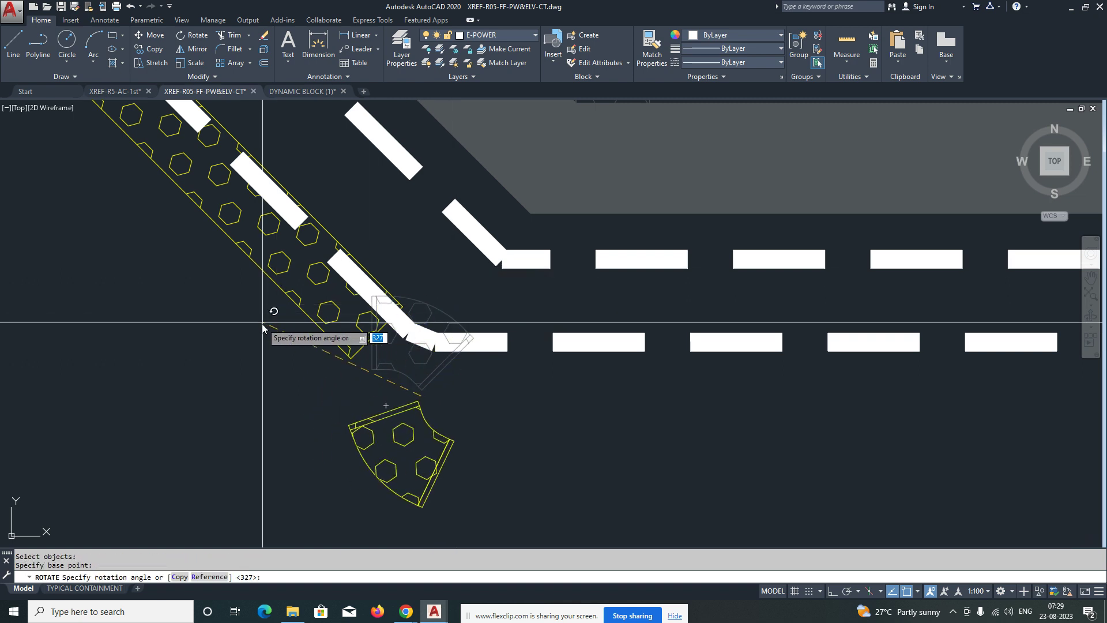
{"action": "scroll", "coordinate": [427, 403], "scroll_direction": "up", "scroll_amount": 2}
{"action": "key", "text": "Escape"}
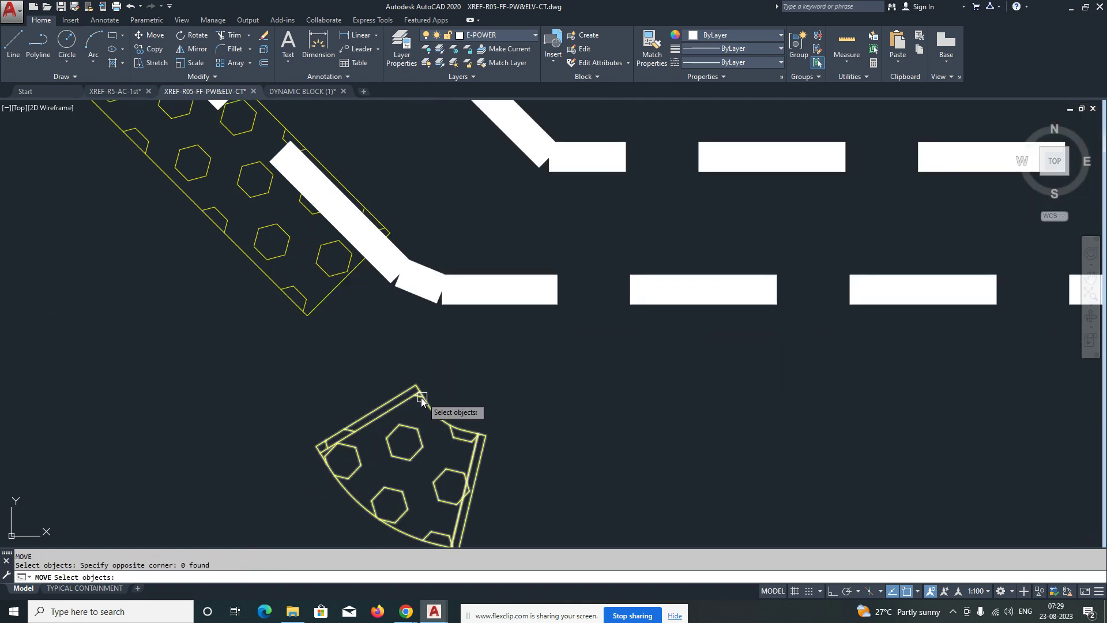
Step: Move the corridor bend so its top inner corner meets the upper corner of the diagonal tray's end
{"action": "left_click", "coordinate": [431, 375]}
{"action": "left_click", "coordinate": [420, 403]}
{"action": "key", "text": "Return"}
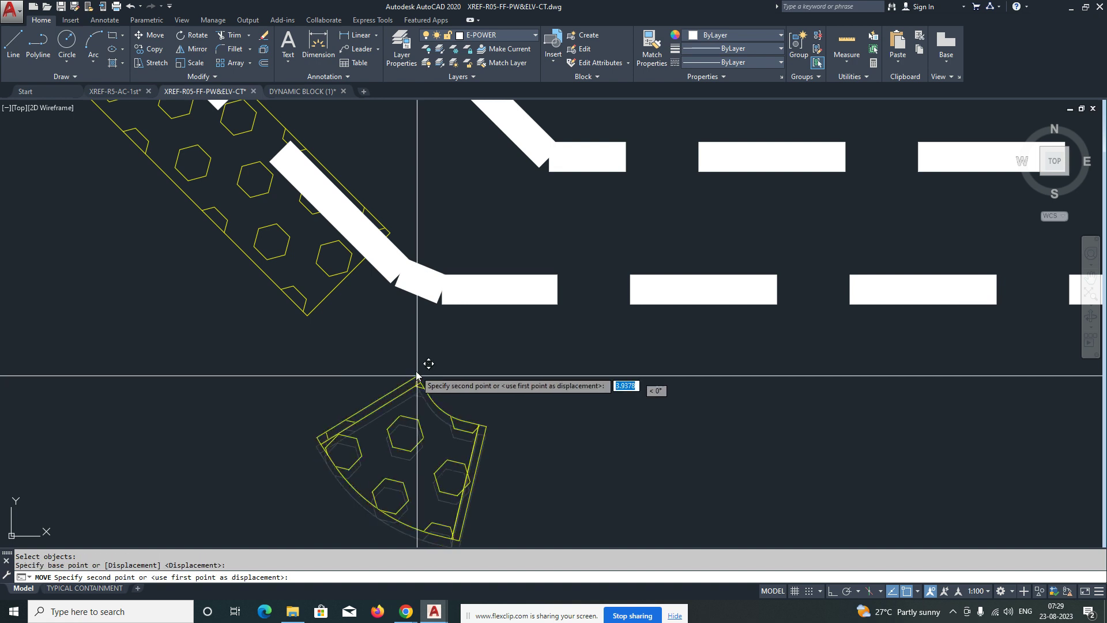
{"action": "left_click", "coordinate": [419, 387]}
{"action": "scroll", "coordinate": [393, 252], "scroll_direction": "up", "scroll_amount": 2}
{"action": "key", "text": "Escape"}
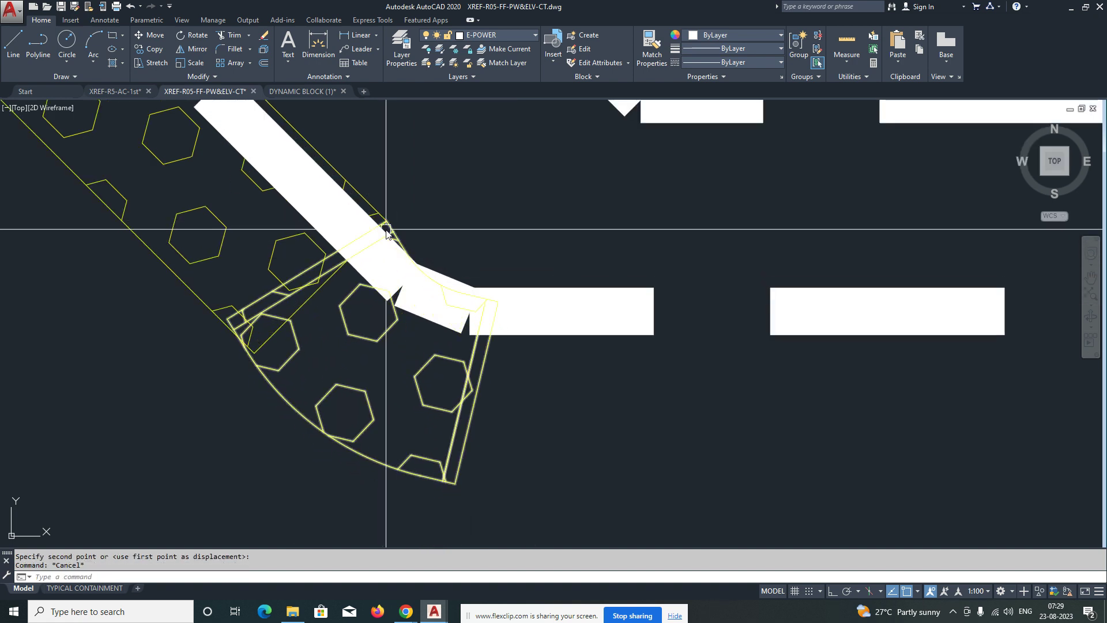
Step: Rotate the corridor bend by reference about its top inner corner so its end edge aligns with the diagonal tray's end
{"action": "key", "text": "Return"}
{"action": "scroll", "coordinate": [387, 230], "scroll_direction": "up", "scroll_amount": 2}
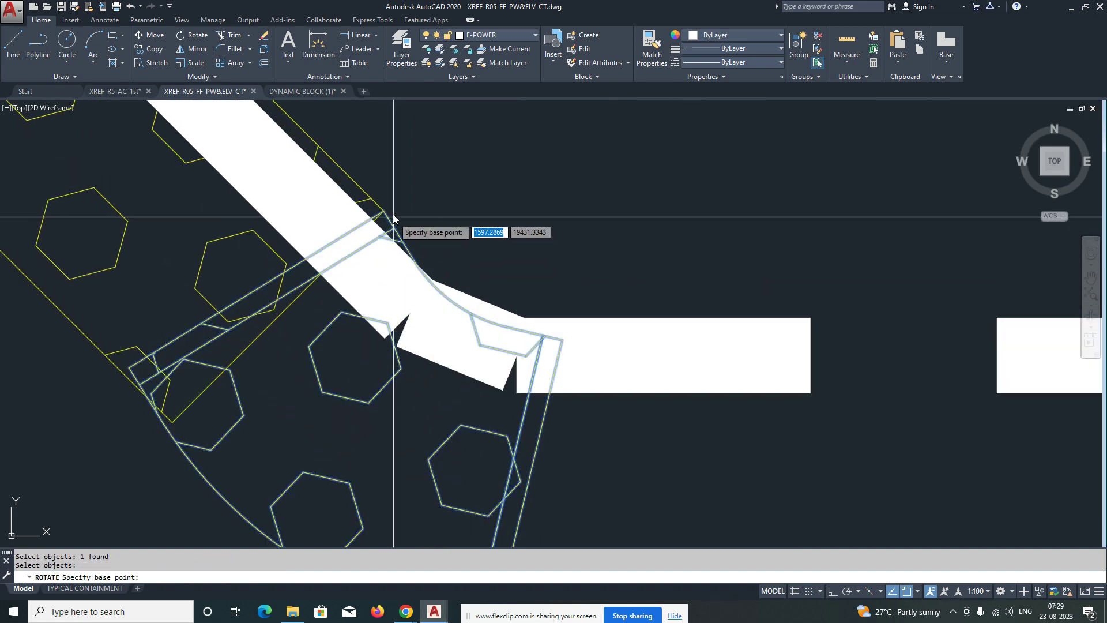
{"action": "left_click", "coordinate": [384, 211]}
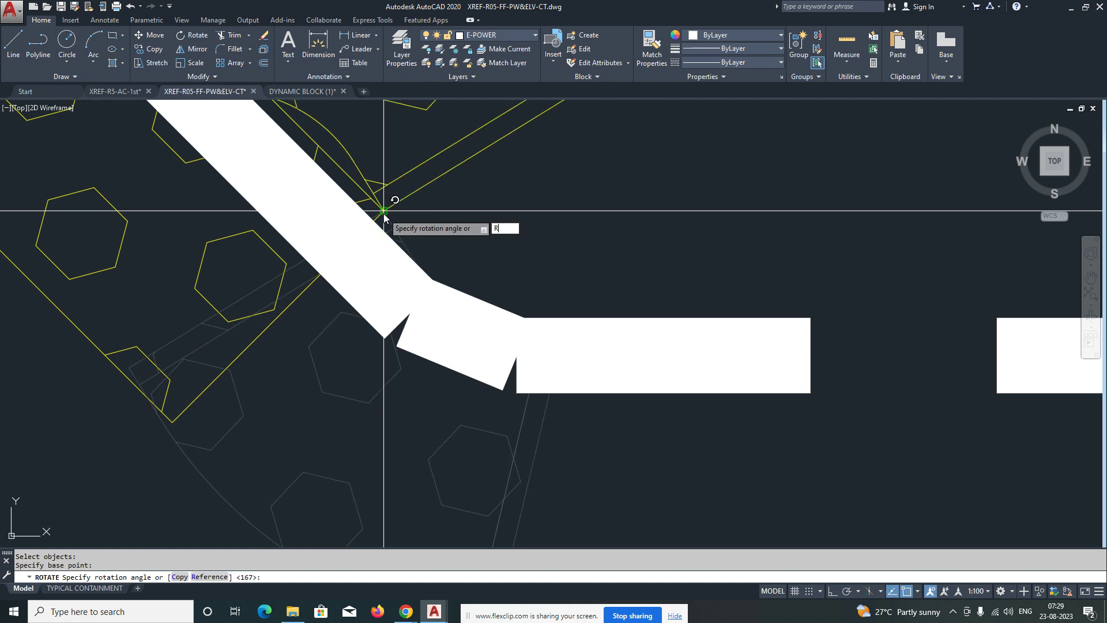
{"action": "key", "text": "Return"}
{"action": "left_click", "coordinate": [383, 211]}
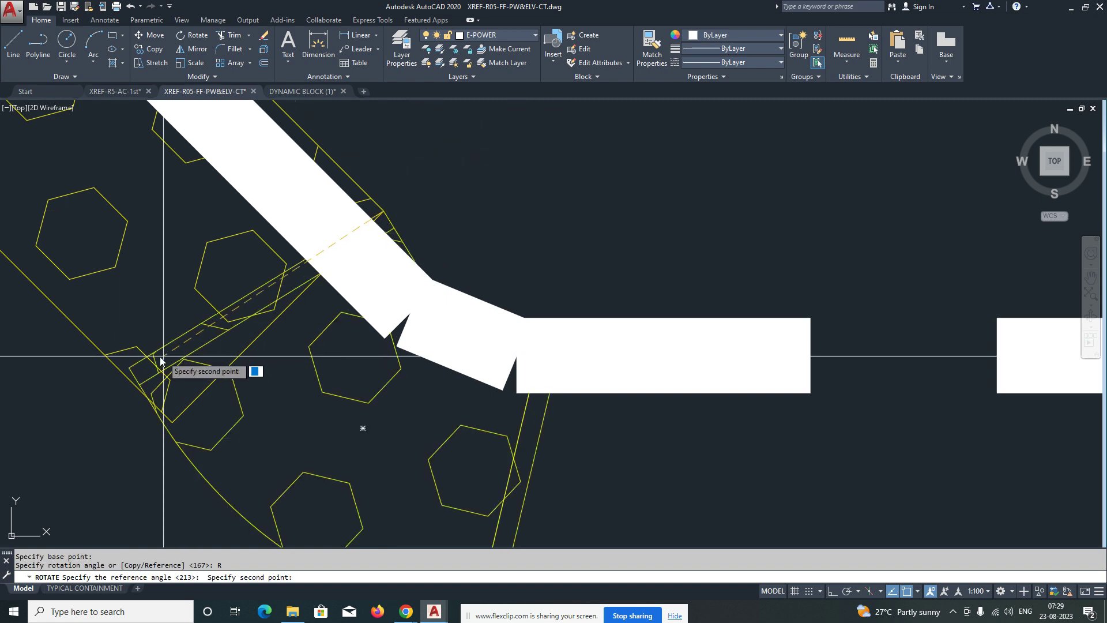
{"action": "left_click", "coordinate": [130, 367]}
{"action": "left_click", "coordinate": [173, 422]}
{"action": "scroll", "coordinate": [406, 348], "scroll_direction": "down", "scroll_amount": 2}
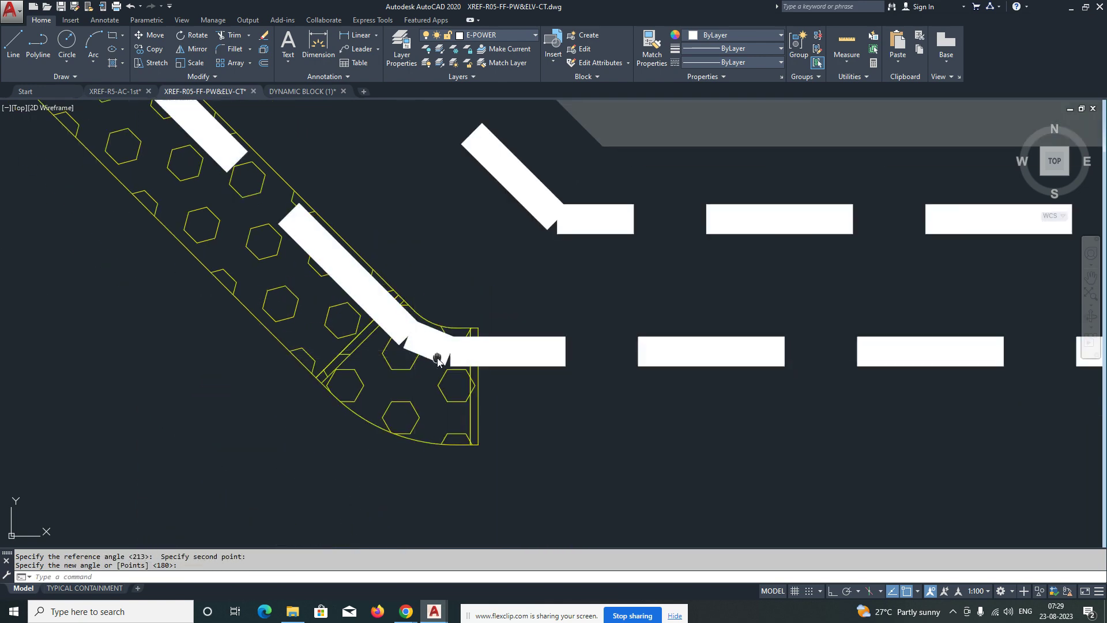
Step: Stretch the corridor bend's horizontal end along the corridor route to just before the route drops near DB-TY.A
{"action": "middle_click_drag", "start_coordinate": [438, 355], "coordinate": [390, 295]}
{"action": "left_click", "coordinate": [435, 331]}
{"action": "left_click", "coordinate": [430, 328]}
{"action": "scroll", "coordinate": [577, 335], "scroll_direction": "down", "scroll_amount": 4}
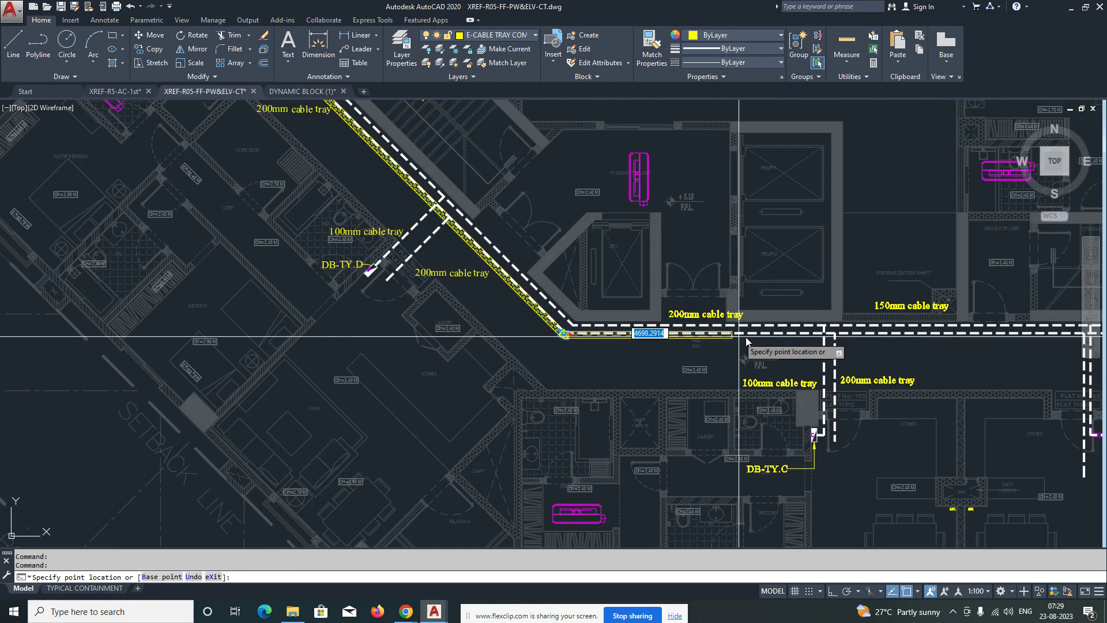
{"action": "scroll", "coordinate": [732, 338], "scroll_direction": "up", "scroll_amount": 5}
{"action": "scroll", "coordinate": [715, 336], "scroll_direction": "up", "scroll_amount": 3}
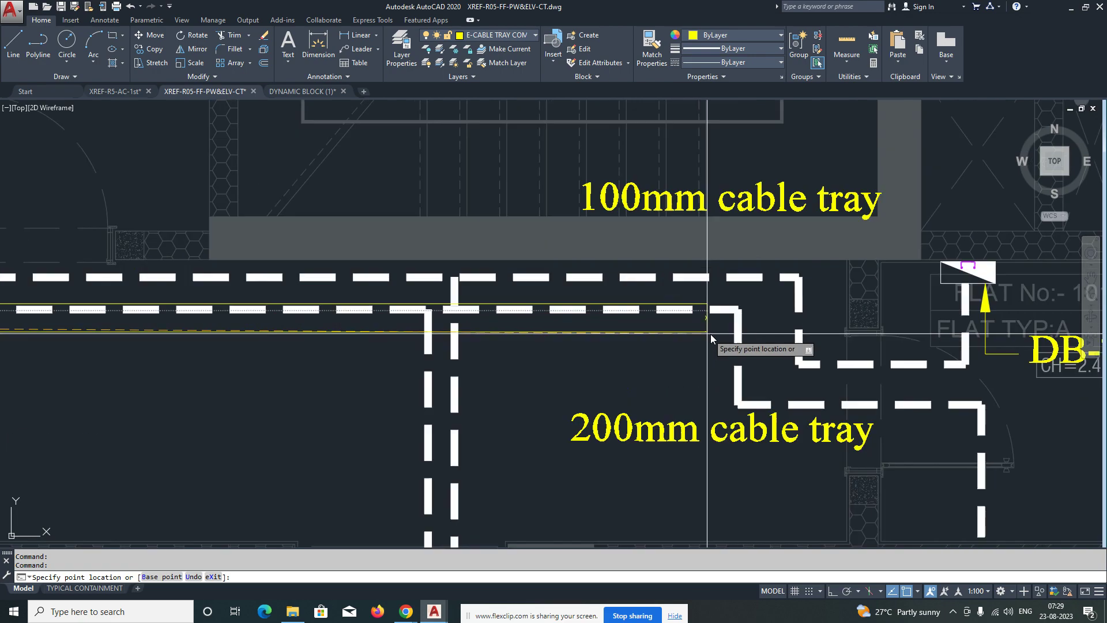
{"action": "scroll", "coordinate": [717, 334], "scroll_direction": "down", "scroll_amount": 7}
{"action": "key", "text": "Escape"}
{"action": "key", "text": "Escape"}
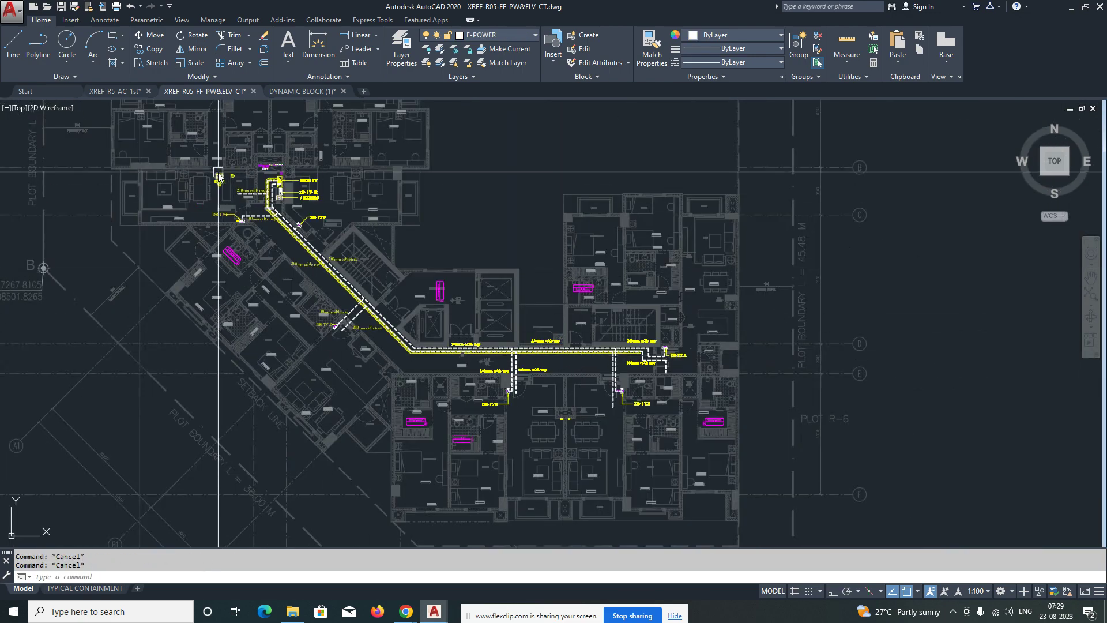
Step: Copy a 90-degree tray bend from the fittings library to the kitchen fittings beside the tee
{"action": "scroll", "coordinate": [218, 173], "scroll_direction": "up", "scroll_amount": 5}
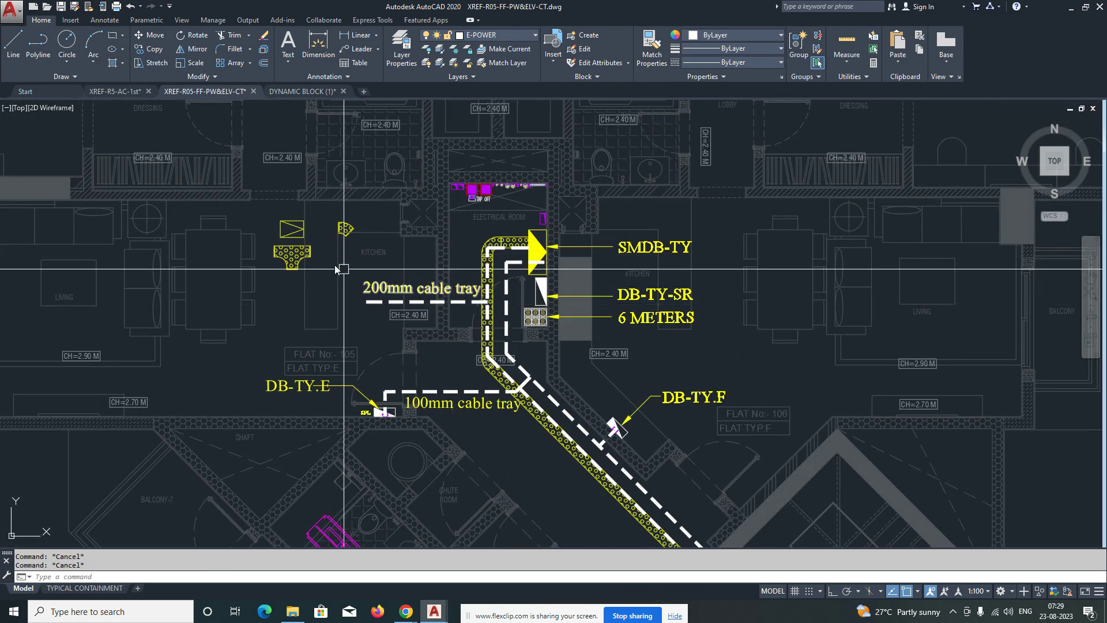
{"action": "scroll", "coordinate": [573, 297], "scroll_direction": "down", "scroll_amount": 7}
{"action": "scroll", "coordinate": [262, 282], "scroll_direction": "up", "scroll_amount": 12}
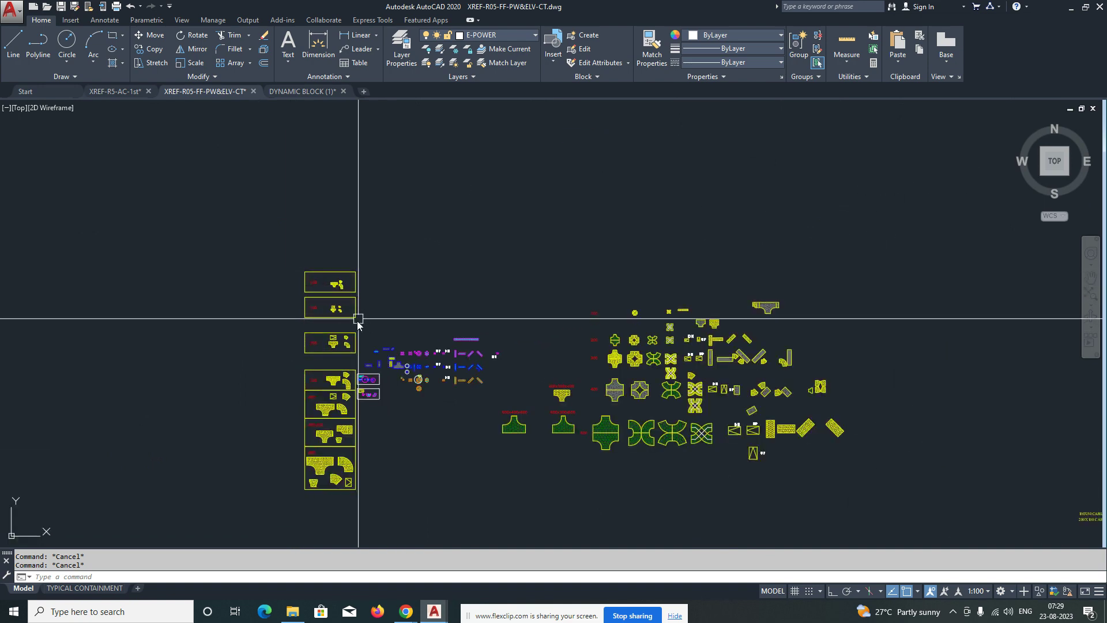
{"action": "middle_click_drag", "start_coordinate": [400, 367], "coordinate": [408, 314]}
{"action": "type", "text": "co"}
{"action": "key", "text": "space"}
{"action": "left_click", "coordinate": [398, 306]}
{"action": "key", "text": "space"}
{"action": "left_click", "coordinate": [362, 305]}
{"action": "scroll", "coordinate": [306, 317], "scroll_direction": "down", "scroll_amount": 10}
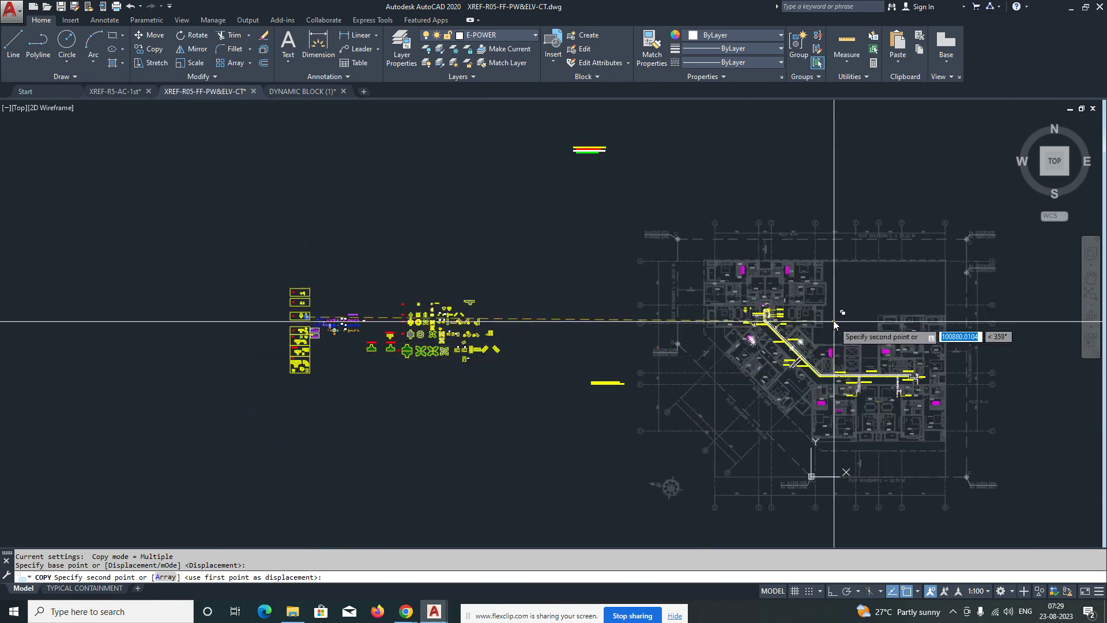
{"action": "scroll", "coordinate": [785, 320], "scroll_direction": "up", "scroll_amount": 6}
{"action": "scroll", "coordinate": [400, 237], "scroll_direction": "up", "scroll_amount": 2}
{"action": "key", "text": "F8"}
{"action": "key", "text": "F8"}
{"action": "left_click", "coordinate": [416, 244]}
{"action": "key", "text": "Escape"}
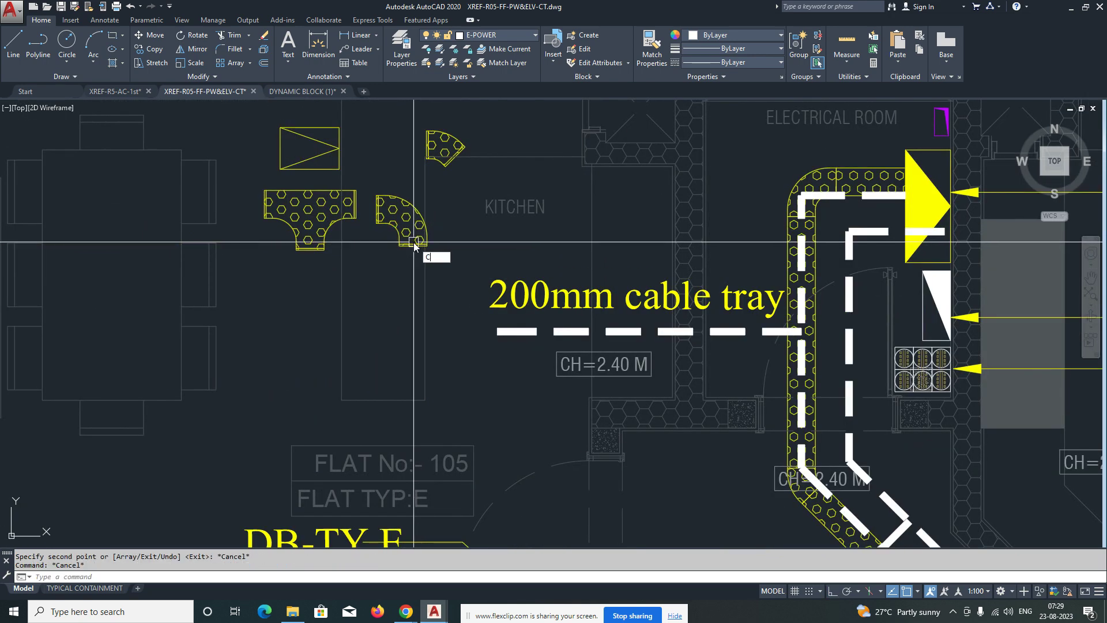
Step: Copy the 90-degree bend from the kitchen fittings to the end of the corridor tray near DB-TY.A
{"action": "key", "text": "Return"}
{"action": "left_click", "coordinate": [405, 242]}
{"action": "scroll", "coordinate": [466, 265], "scroll_direction": "down", "scroll_amount": 6}
{"action": "scroll", "coordinate": [658, 319], "scroll_direction": "up", "scroll_amount": 8}
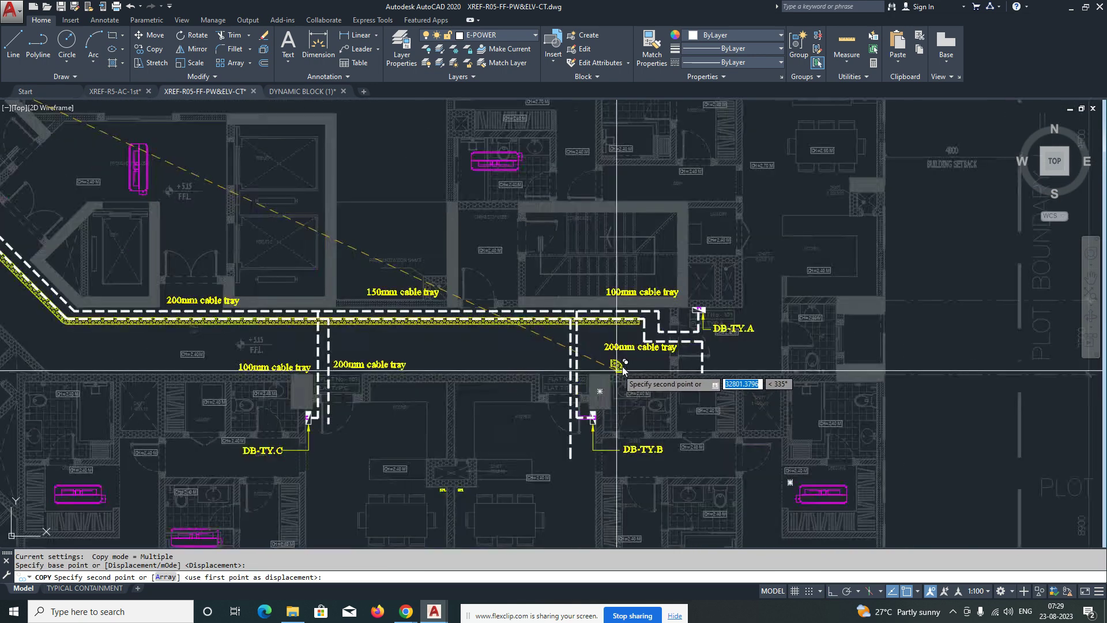
{"action": "scroll", "coordinate": [658, 319], "scroll_direction": "up", "scroll_amount": 4}
{"action": "left_click", "coordinate": [564, 343]}
{"action": "key", "text": "Escape"}
{"action": "key", "text": "Escape"}
Step: Move the 90-degree bend so its upper inlet corner meets the upper corner of the corridor tray's end
{"action": "scroll", "coordinate": [600, 302], "scroll_direction": "up", "scroll_amount": 4}
{"action": "type", "text": "m"}
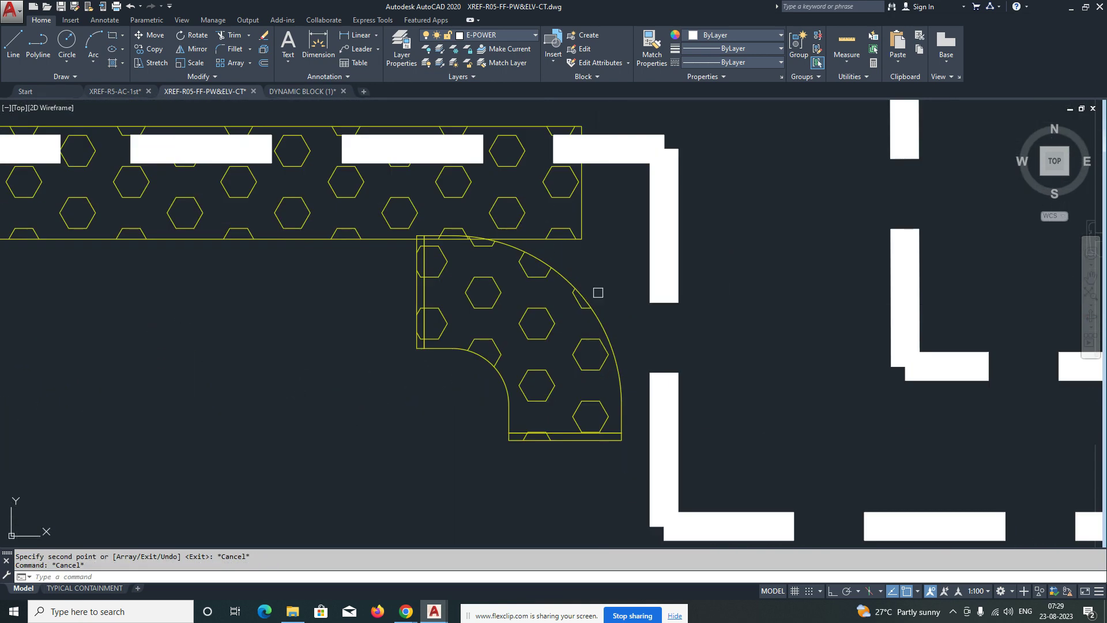
{"action": "left_click", "coordinate": [600, 301]}
{"action": "left_click", "coordinate": [527, 326]}
{"action": "key", "text": "Return"}
{"action": "left_click", "coordinate": [418, 238]}
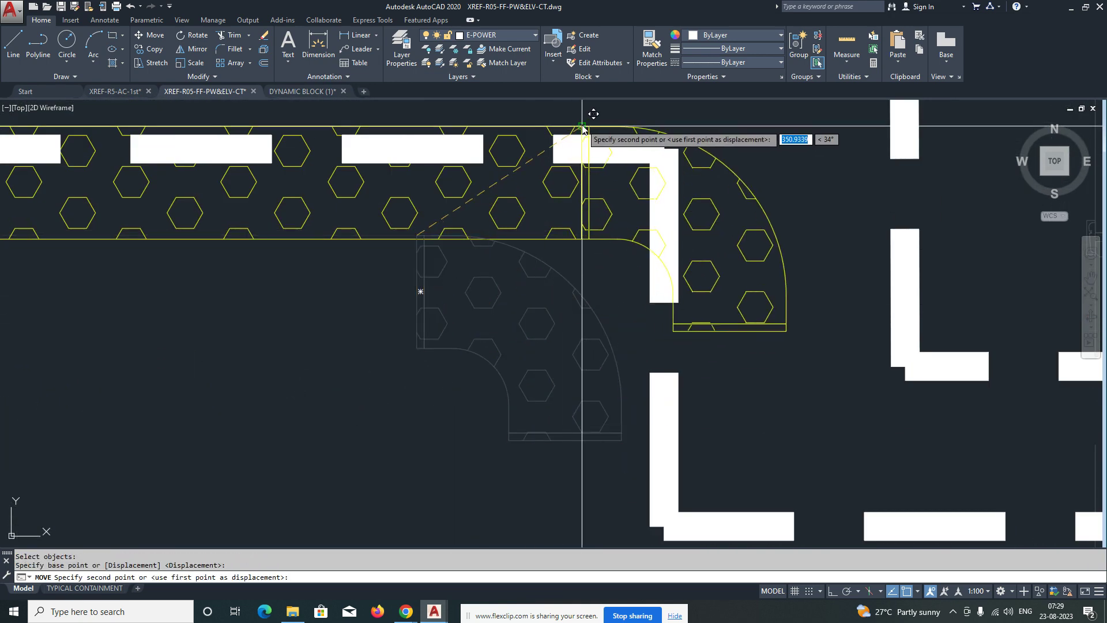
{"action": "left_click", "coordinate": [583, 128]}
{"action": "key", "text": "Escape"}
{"action": "type", "text": "m"}
{"action": "left_click", "coordinate": [785, 356]}
{"action": "left_click", "coordinate": [729, 314]}
{"action": "key", "text": "Return"}
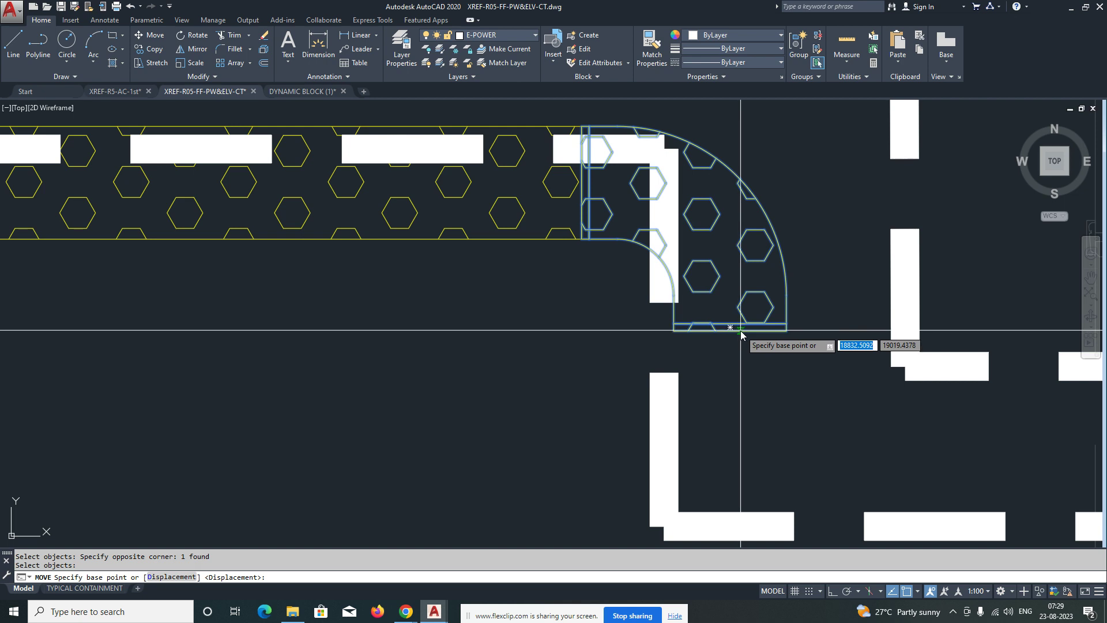
{"action": "left_click", "coordinate": [735, 333]}
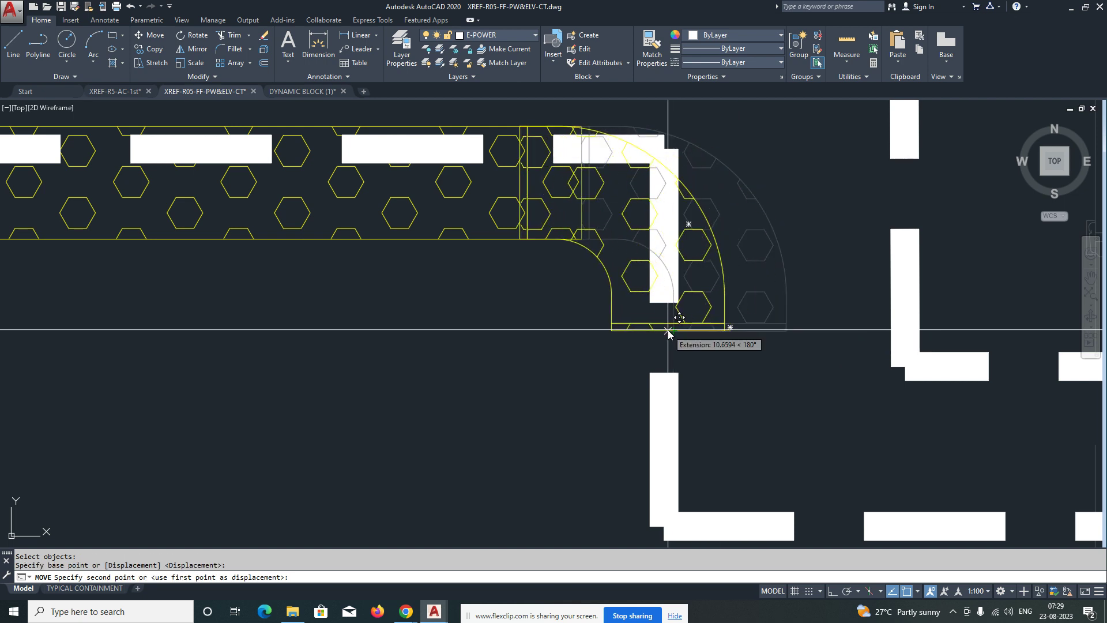
{"action": "left_click", "coordinate": [664, 331]}
Step: Move the 90-degree bend horizontally back along the tray, with ortho on, so its downward leg sits over the vertical route
{"action": "left_click", "coordinate": [714, 332]}
{"action": "type", "text": "m"}
{"action": "key", "text": "Return"}
{"action": "left_click", "coordinate": [808, 369]}
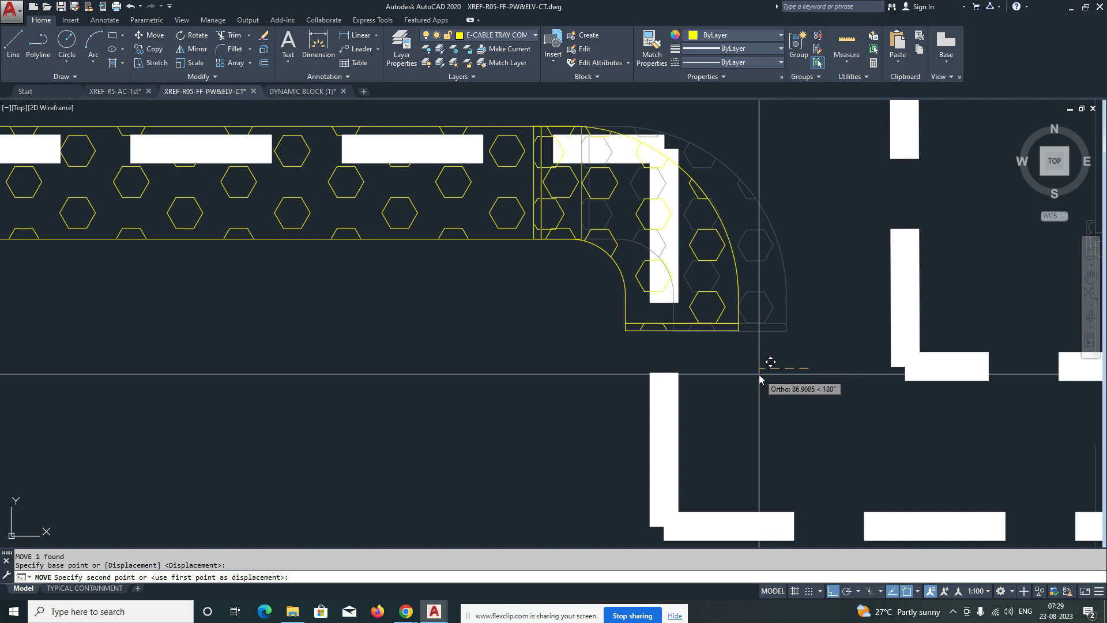
{"action": "left_click", "coordinate": [755, 375]}
{"action": "key", "text": "Escape"}
Step: Shorten the straight corridor tray so its end meets the start of the 90-degree bend
{"action": "left_click", "coordinate": [464, 261]}
{"action": "left_click", "coordinate": [453, 229]}
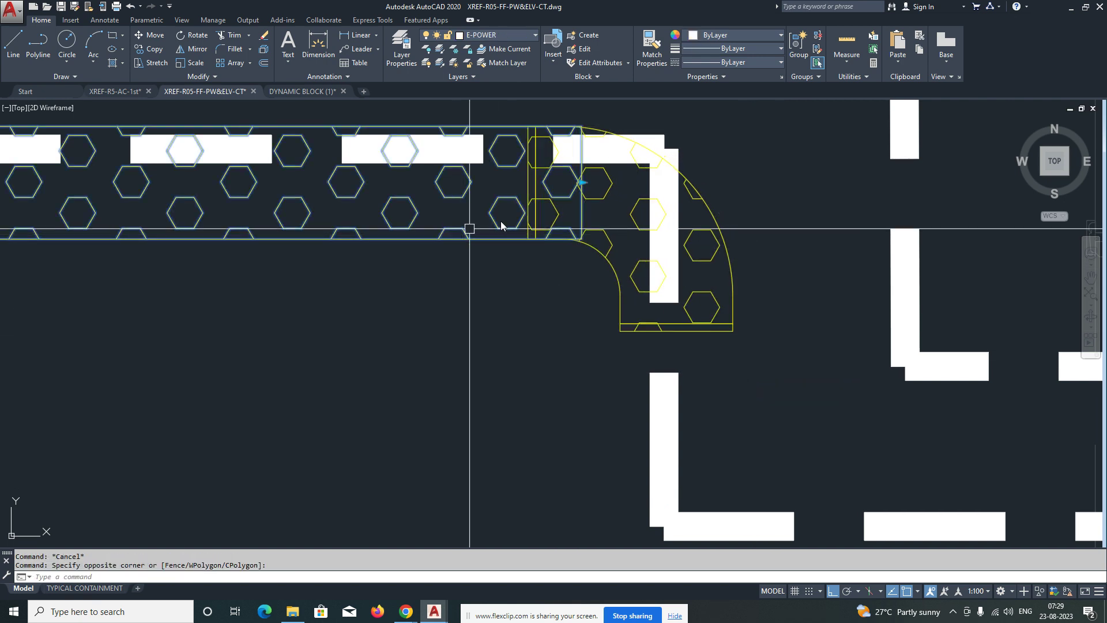
{"action": "left_click", "coordinate": [582, 182]}
{"action": "key", "text": "Escape"}
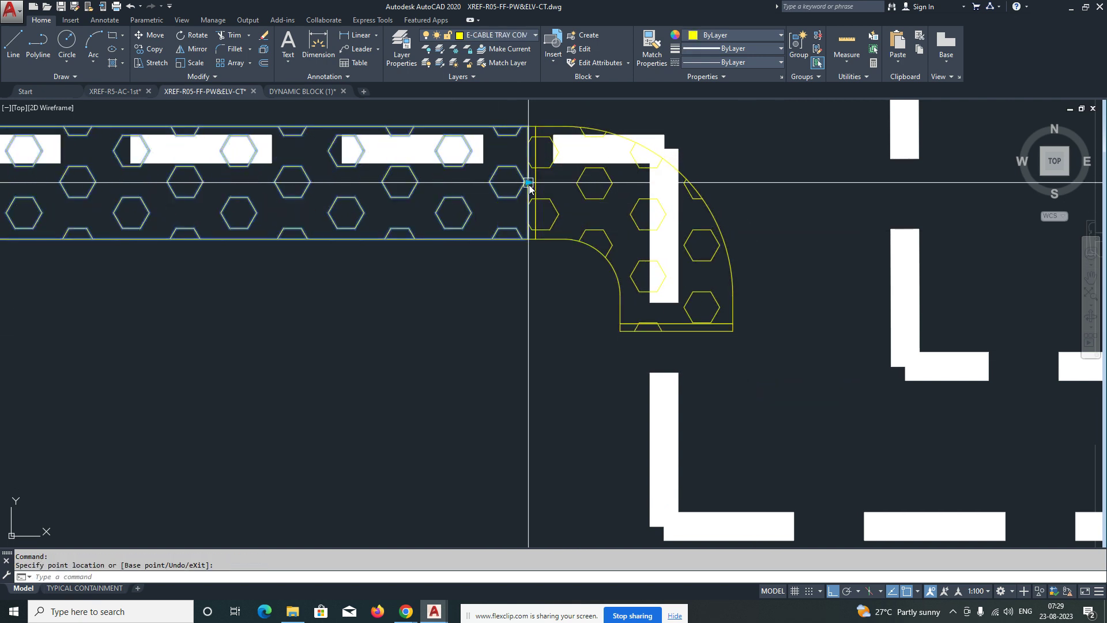
Step: Stretch the 90-degree bend's lower end down the vertical route to just above the route's next corner
{"action": "scroll", "coordinate": [578, 246], "scroll_direction": "down", "scroll_amount": 5}
{"action": "left_click", "coordinate": [590, 251]}
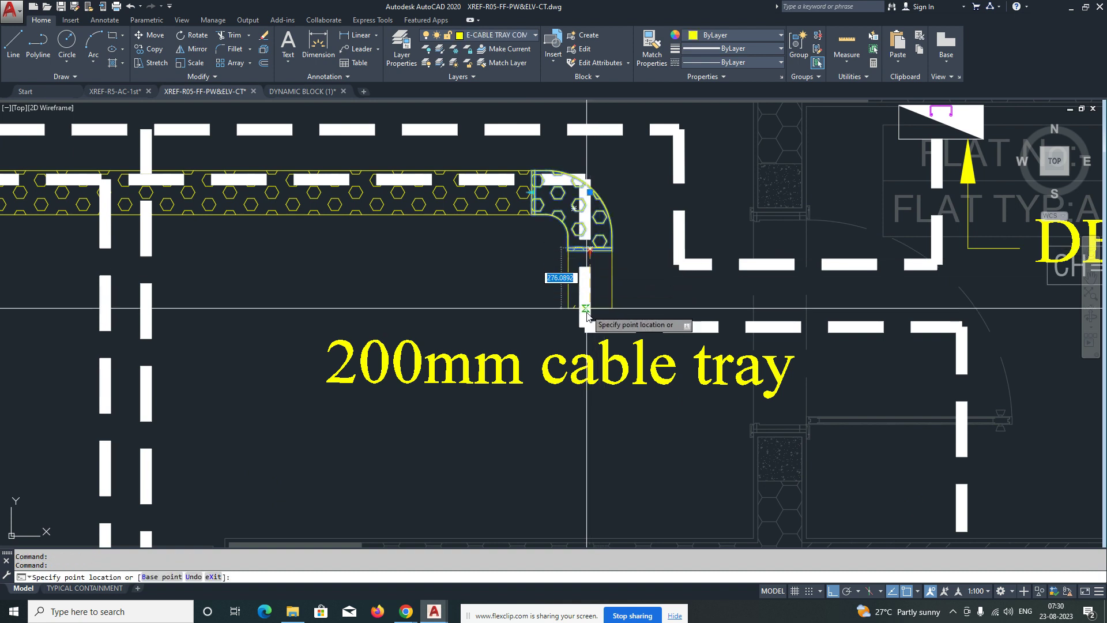
{"action": "left_click", "coordinate": [587, 319]}
{"action": "key", "text": "Escape"}
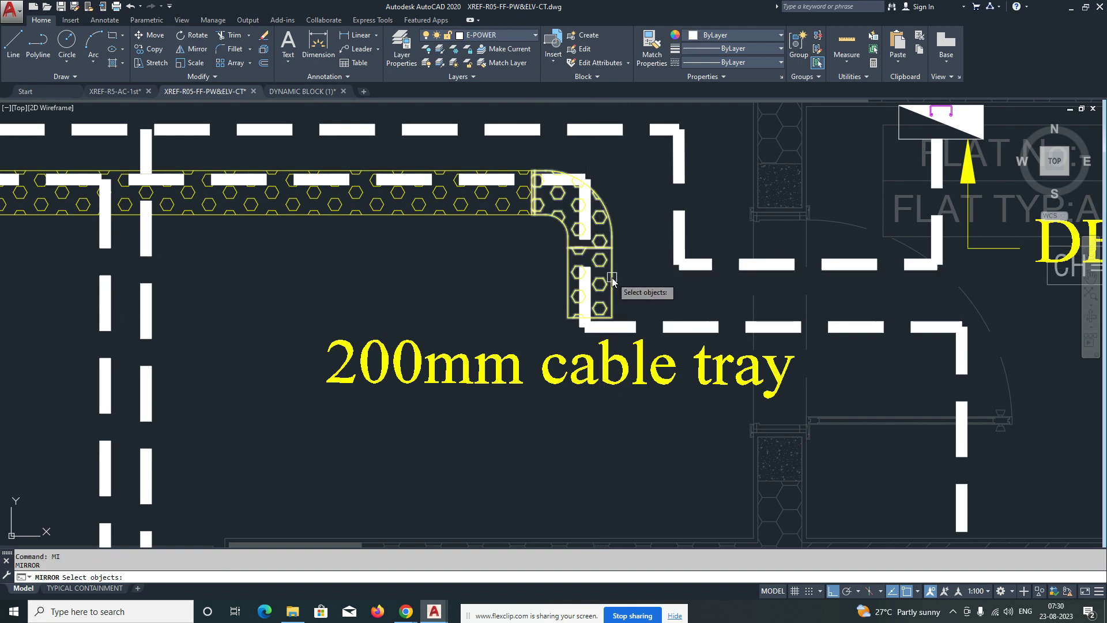
Step: Try to mirror the 90-degree bend for the next corner, erasing the source
{"action": "left_click", "coordinate": [441, 278]}
{"action": "type", "text": "Y"}
{"action": "key", "text": "Return"}
{"action": "key", "text": "Return"}
{"action": "key", "text": "Escape"}
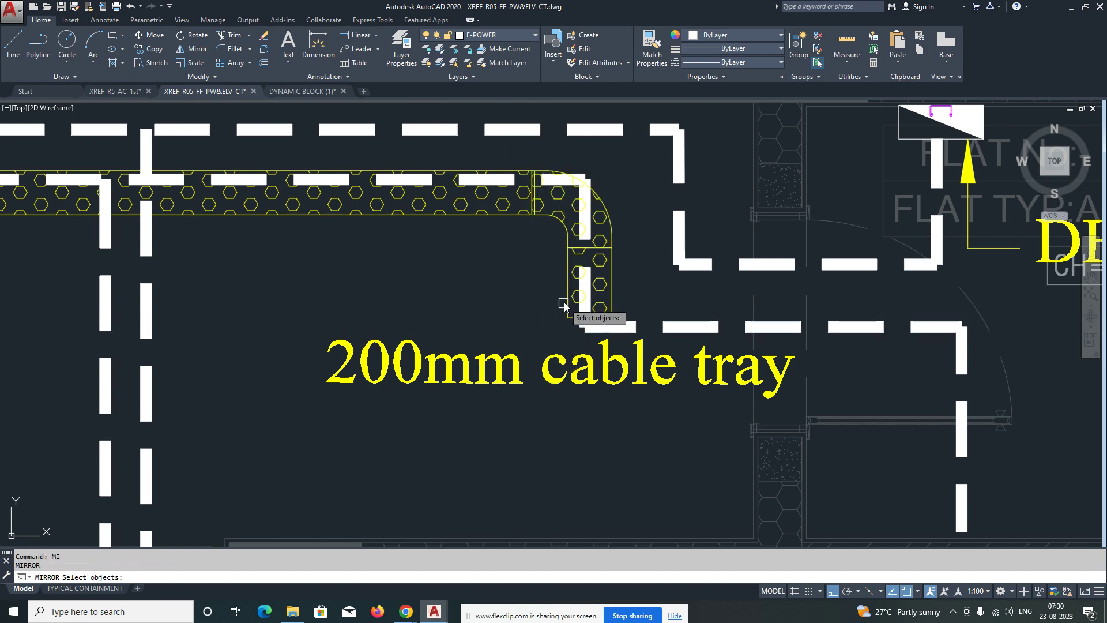
Step: Mirror the 90-degree bend downward about a horizontal line, keeping the source bend
{"action": "left_click", "coordinate": [542, 306]}
{"action": "left_click", "coordinate": [483, 313]}
{"action": "key", "text": "Return"}
{"action": "key", "text": "Escape"}
Step: Mirror the lower bend about a vertical line so it opens toward DB-TY.A, erasing the source
{"action": "key", "text": "Return"}
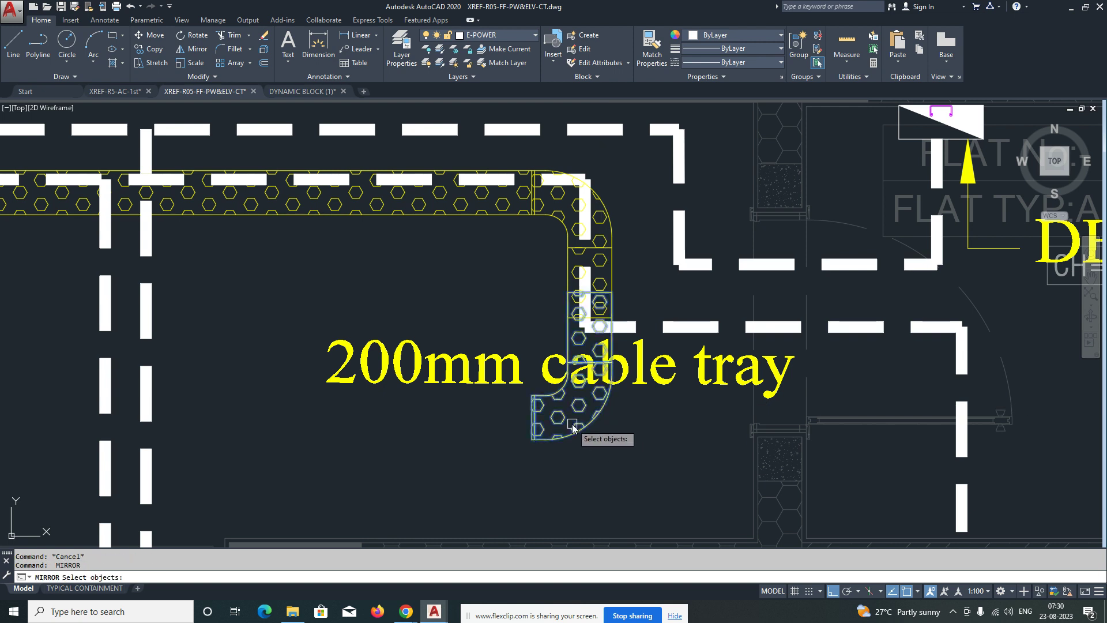
{"action": "left_click", "coordinate": [632, 464]}
{"action": "type", "text": "y"}
{"action": "key", "text": "Return"}
{"action": "key", "text": "Escape"}
{"action": "key", "text": "Escape"}
Step: Move the mirrored bend so its curve's upper corner meets the lower corner of the vertical tray's end
{"action": "middle_click_drag", "start_coordinate": [693, 432], "coordinate": [549, 391]}
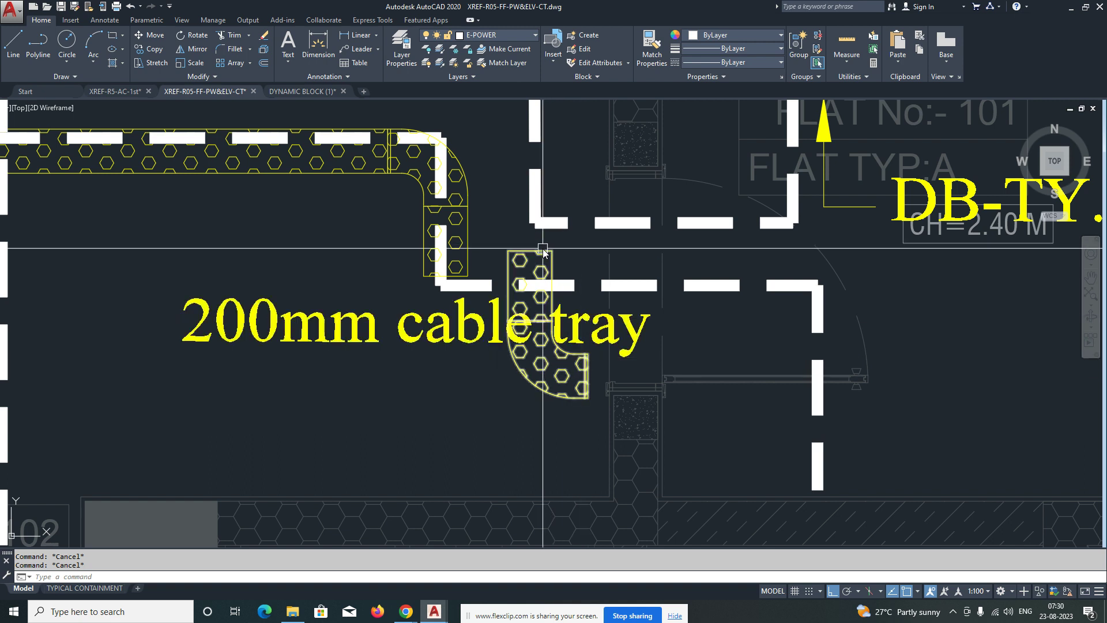
{"action": "key", "text": "m"}
{"action": "key", "text": "Return"}
{"action": "scroll", "coordinate": [554, 330], "scroll_direction": "up", "scroll_amount": 2}
{"action": "left_click", "coordinate": [552, 320]}
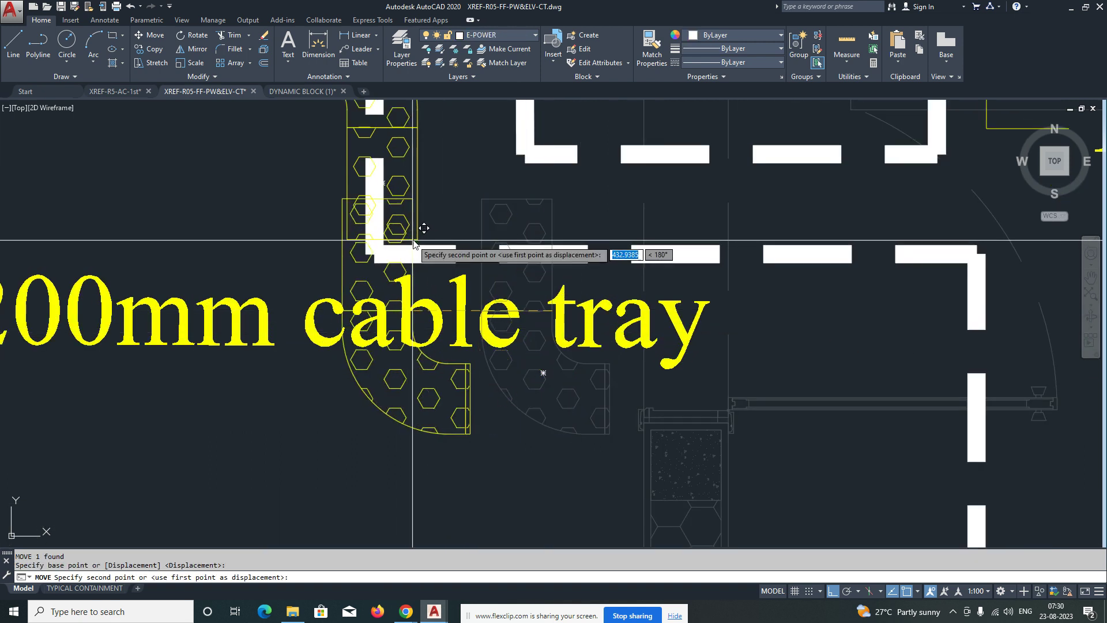
{"action": "left_click", "coordinate": [416, 238]}
Step: Shorten the mirrored bend's vertical leg to the tray's end and stretch its horizontal leg almost to the route's next corner
{"action": "left_click", "coordinate": [349, 284]}
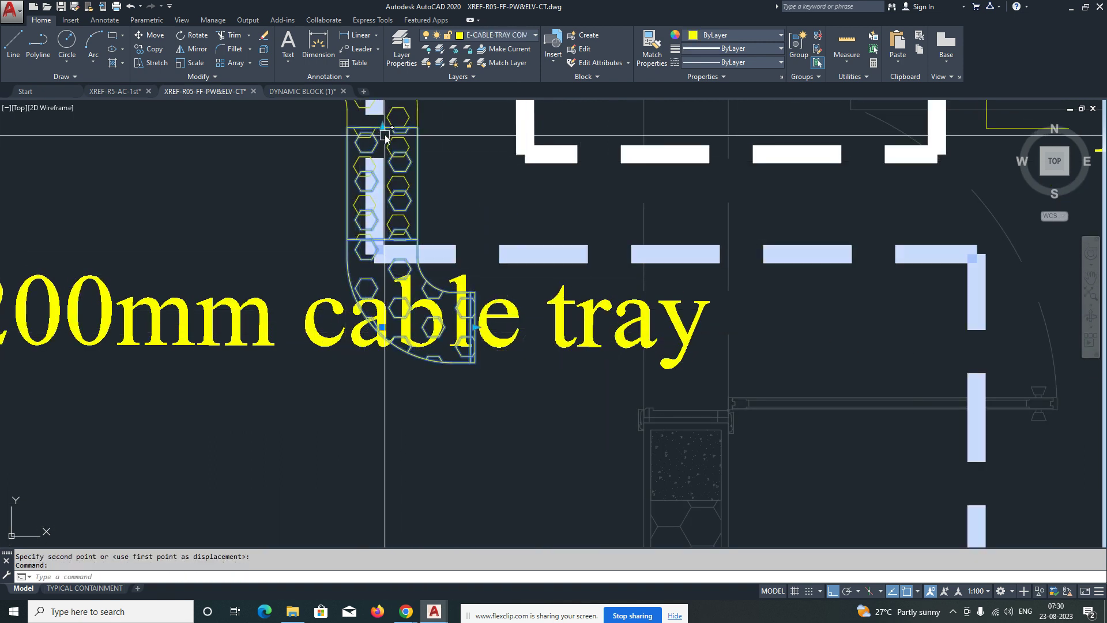
{"action": "left_click", "coordinate": [383, 128]}
{"action": "key", "text": "Escape"}
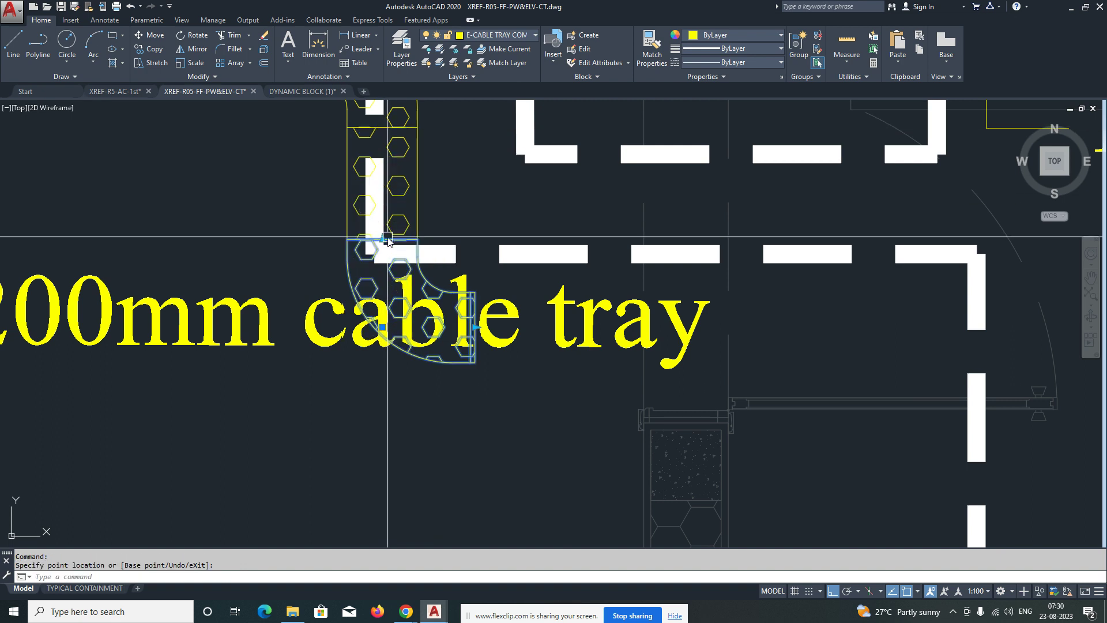
{"action": "scroll", "coordinate": [472, 332], "scroll_direction": "down", "scroll_amount": 4}
{"action": "left_click", "coordinate": [481, 326]}
{"action": "left_click", "coordinate": [479, 317]}
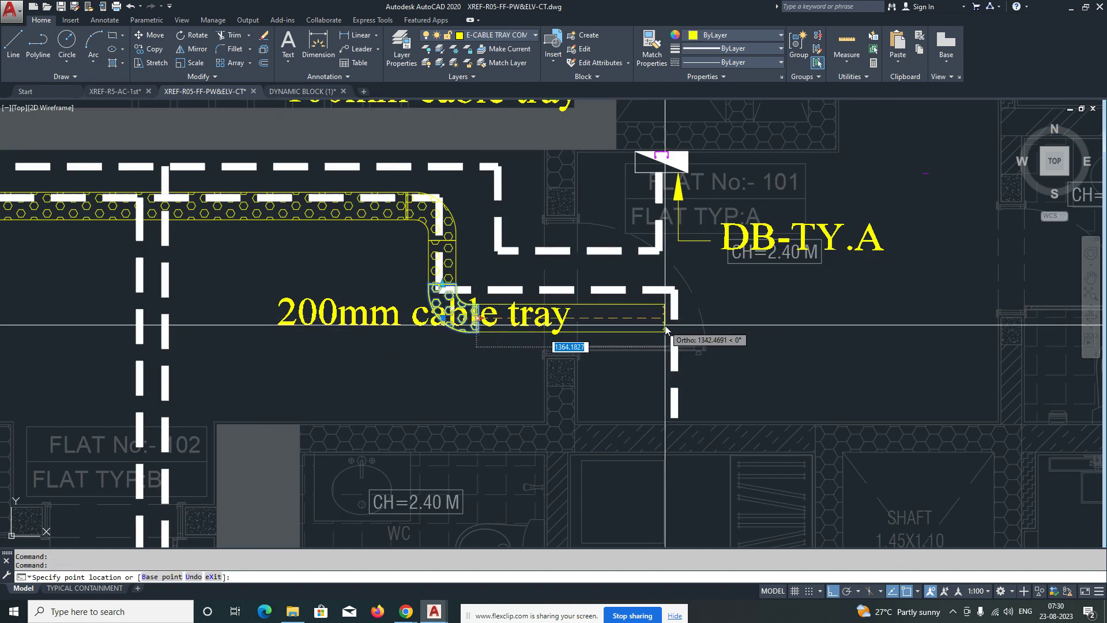
{"action": "left_click", "coordinate": [656, 326]}
{"action": "type", "text": "mi"}
{"action": "key", "text": "space"}
{"action": "left_click", "coordinate": [596, 334]}
{"action": "key", "text": "space"}
{"action": "key", "text": "Escape"}
{"action": "key", "text": "space"}
{"action": "key", "text": "Escape"}
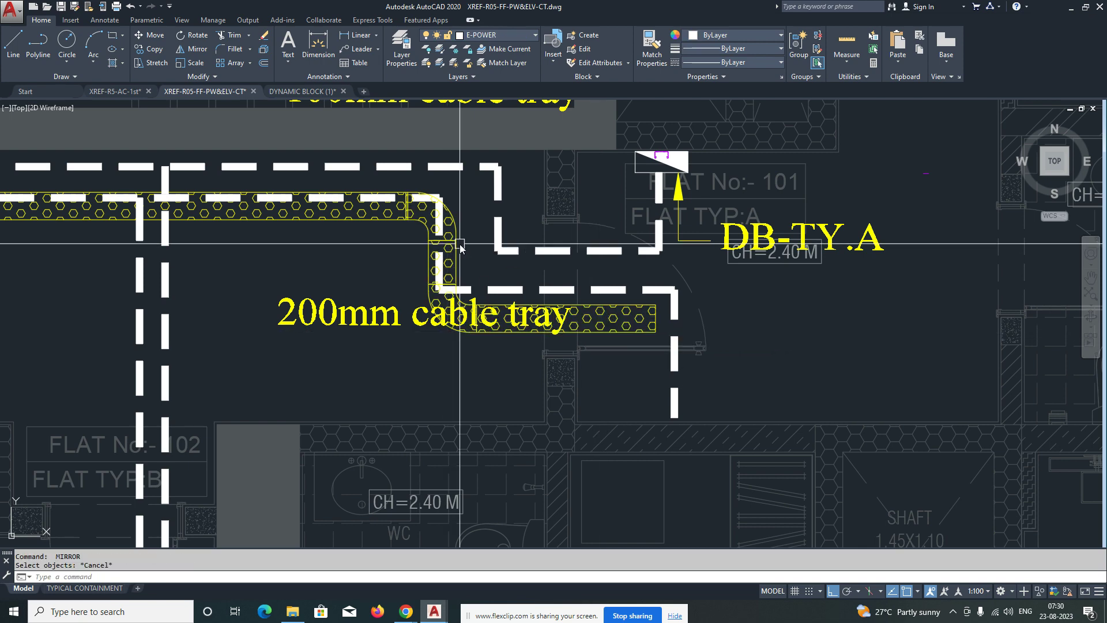
Step: Copy the upper 90-degree bend to the open area beside the vertical route below DB-TY.A
{"action": "left_click", "coordinate": [453, 246]}
{"action": "key", "text": "space"}
{"action": "scroll", "coordinate": [402, 205], "scroll_direction": "up", "scroll_amount": 3}
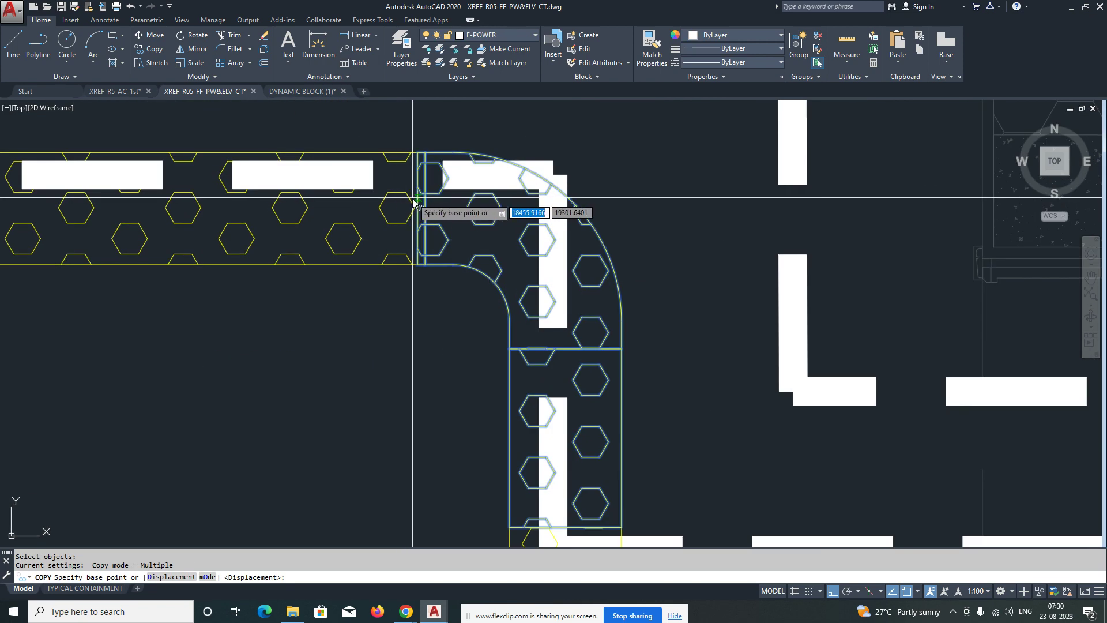
{"action": "left_click", "coordinate": [415, 206]}
{"action": "scroll", "coordinate": [367, 220], "scroll_direction": "down", "scroll_amount": 4}
{"action": "scroll", "coordinate": [584, 303], "scroll_direction": "up", "scroll_amount": 3}
{"action": "key", "text": "F8"}
{"action": "left_click", "coordinate": [586, 288]}
{"action": "key", "text": "Escape"}
Step: Move the copied bend so its upper inlet corner meets the upper corner of the horizontal tray's end
{"action": "type", "text": "m"}
{"action": "key", "text": "Return"}
{"action": "left_click", "coordinate": [554, 317]}
{"action": "key", "text": "Return"}
{"action": "left_click", "coordinate": [555, 287]}
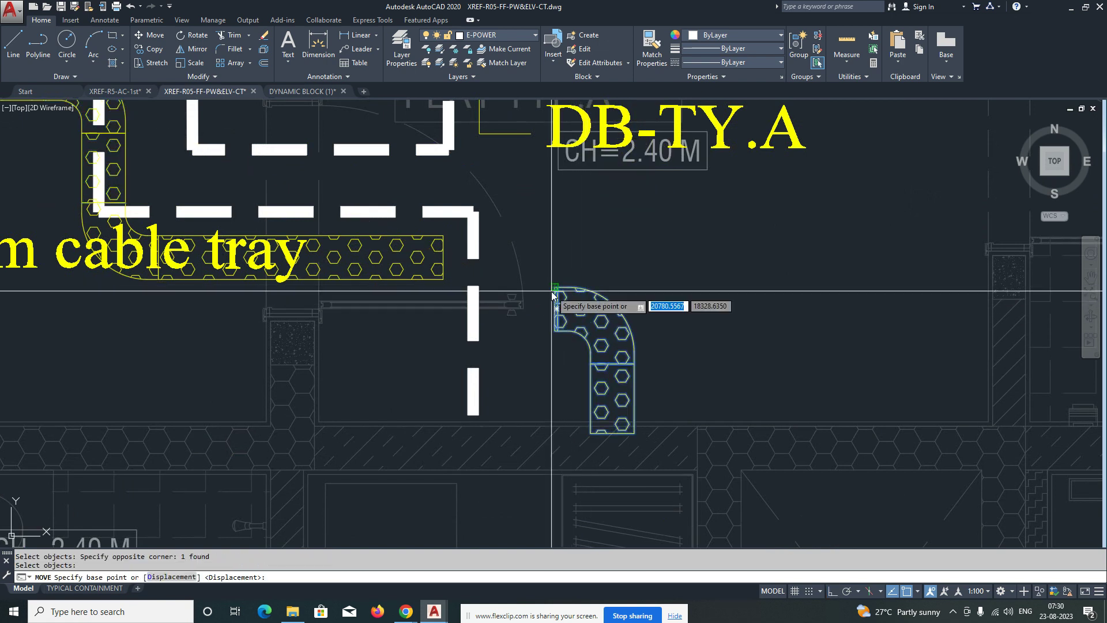
{"action": "scroll", "coordinate": [455, 231], "scroll_direction": "up", "scroll_amount": 2}
{"action": "left_click", "coordinate": [436, 228]}
Step: Move the copied bend horizontally so its downward leg is centred on the vertical route below DB-TY.A
{"action": "scroll", "coordinate": [578, 291], "scroll_direction": "down", "scroll_amount": 2}
{"action": "type", "text": "m"}
{"action": "key", "text": "Return"}
{"action": "left_click", "coordinate": [581, 369]}
{"action": "left_click", "coordinate": [553, 386]}
{"action": "key", "text": "Return"}
{"action": "left_click", "coordinate": [548, 397]}
{"action": "left_click", "coordinate": [521, 397]}
{"action": "key", "text": "Escape"}
{"action": "key", "text": "Escape"}
Step: Shorten the horizontal tray below DB-TY.A so its end meets the start of the last bend
{"action": "left_click", "coordinate": [486, 276]}
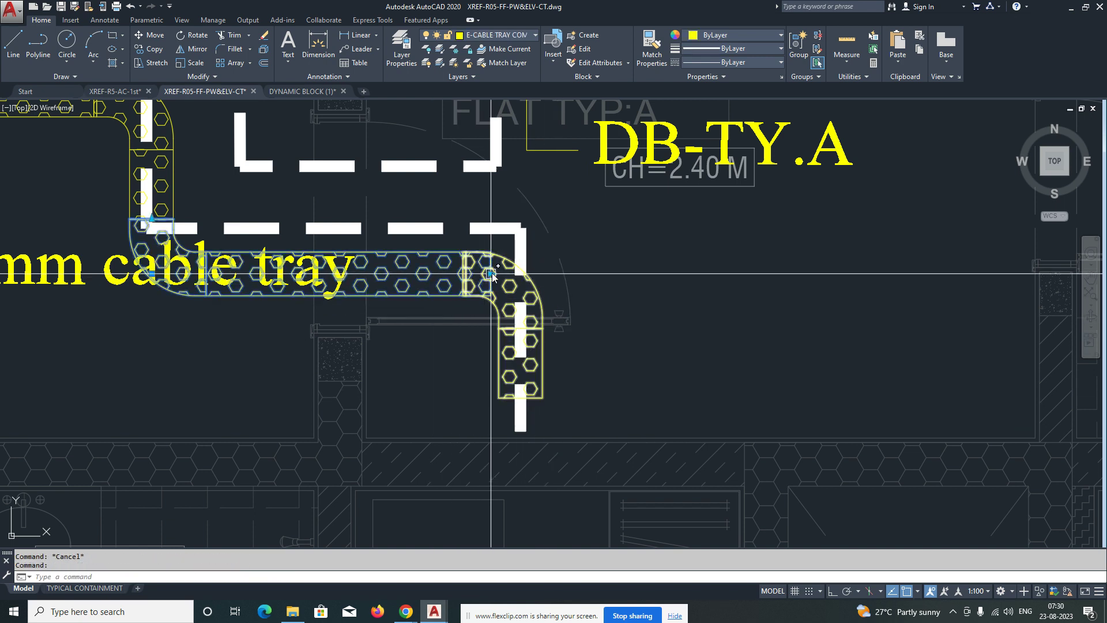
{"action": "left_click", "coordinate": [491, 273]}
{"action": "scroll", "coordinate": [464, 273], "scroll_direction": "up", "scroll_amount": 2}
{"action": "left_click", "coordinate": [463, 273]}
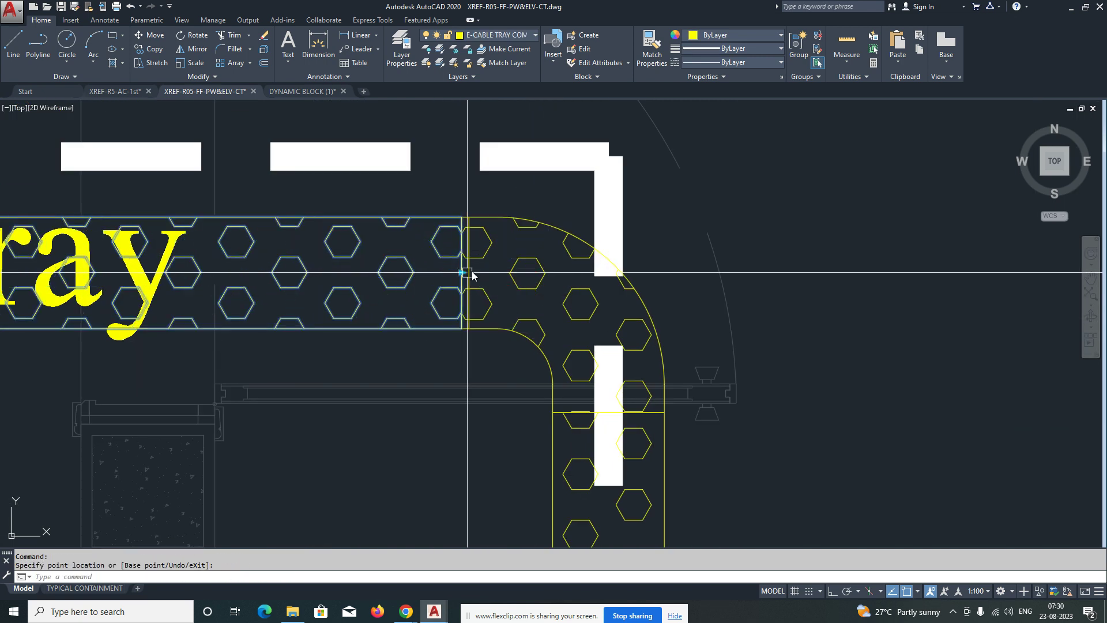
{"action": "key", "text": "Escape"}
Step: Stretch the last bend's lower end down to the end of the vertical route below DB-TY.A
{"action": "scroll", "coordinate": [480, 273], "scroll_direction": "down", "scroll_amount": 3}
{"action": "left_click", "coordinate": [518, 348]}
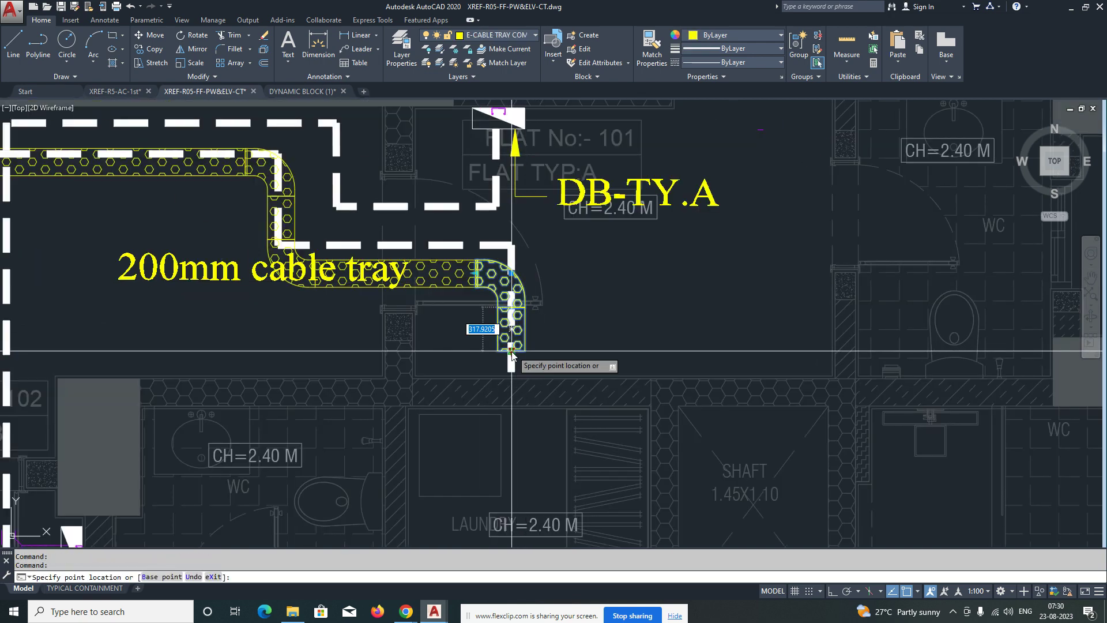
{"action": "scroll", "coordinate": [512, 353], "scroll_direction": "down", "scroll_amount": 3}
{"action": "scroll", "coordinate": [502, 380], "scroll_direction": "up", "scroll_amount": 2}
{"action": "scroll", "coordinate": [503, 378], "scroll_direction": "down", "scroll_amount": 2}
{"action": "scroll", "coordinate": [519, 346], "scroll_direction": "up", "scroll_amount": 3}
{"action": "scroll", "coordinate": [480, 429], "scroll_direction": "down", "scroll_amount": 2}
{"action": "key", "text": "Escape"}
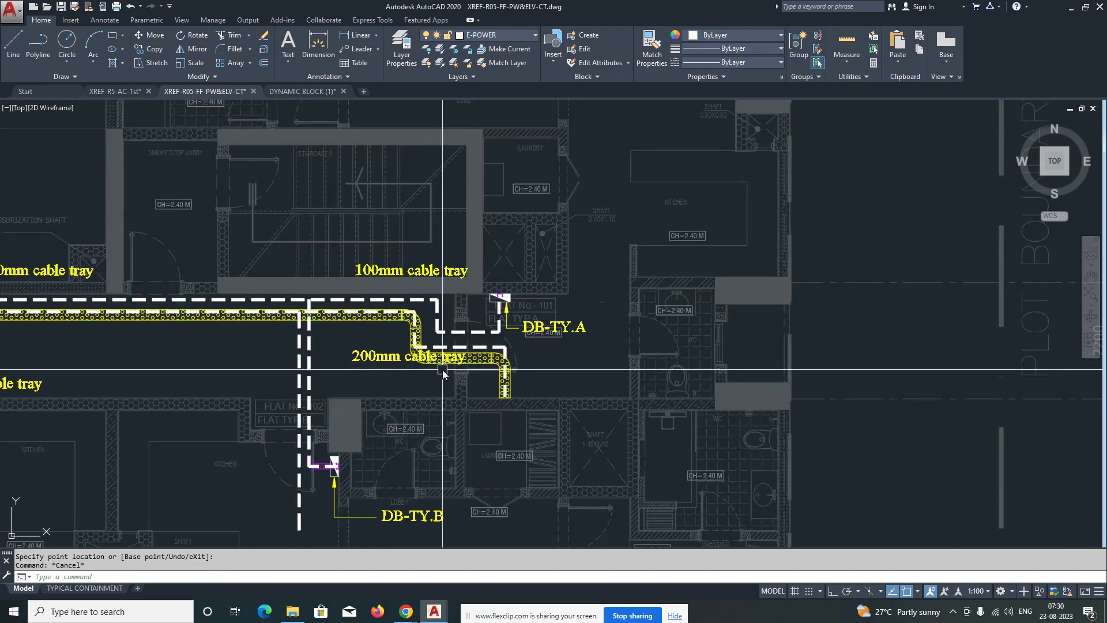
Step: Move the 200mm cable tray label near DB-TY.A straight down so it clears the tray
{"action": "scroll", "coordinate": [489, 359], "scroll_direction": "down", "scroll_amount": 2}
{"action": "scroll", "coordinate": [429, 429], "scroll_direction": "down", "scroll_amount": 2}
{"action": "scroll", "coordinate": [293, 312], "scroll_direction": "up", "scroll_amount": 5}
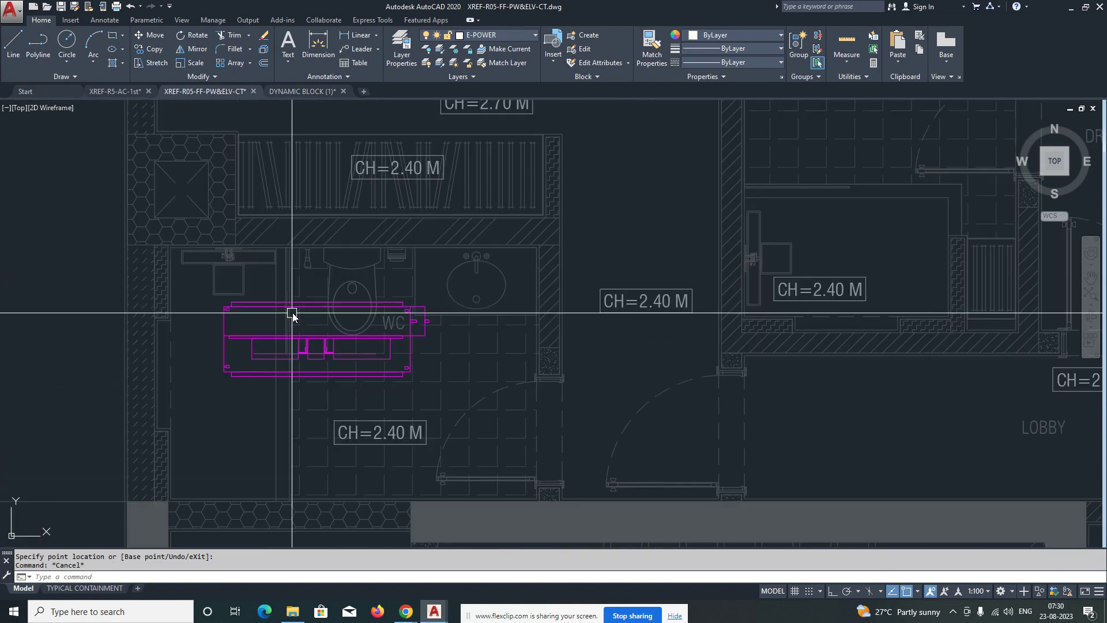
{"action": "scroll", "coordinate": [292, 313], "scroll_direction": "down", "scroll_amount": 4}
{"action": "scroll", "coordinate": [494, 399], "scroll_direction": "up", "scroll_amount": 4}
{"action": "middle_click_drag", "start_coordinate": [442, 437], "coordinate": [499, 368]}
{"action": "type", "text": "m"}
{"action": "key", "text": "space"}
{"action": "left_click", "coordinate": [452, 362]}
{"action": "key", "text": "space"}
{"action": "left_click", "coordinate": [453, 381]}
{"action": "left_click", "coordinate": [445, 420]}
{"action": "key", "text": "Escape"}
{"action": "middle_click_drag", "start_coordinate": [605, 381], "coordinate": [601, 406]}
Step: Copy the tee fitting from the loose fittings in the Flat 105 kitchen to a clear spot just below it
{"action": "scroll", "coordinate": [640, 395], "scroll_direction": "down", "scroll_amount": 4}
{"action": "scroll", "coordinate": [637, 394], "scroll_direction": "down", "scroll_amount": 1}
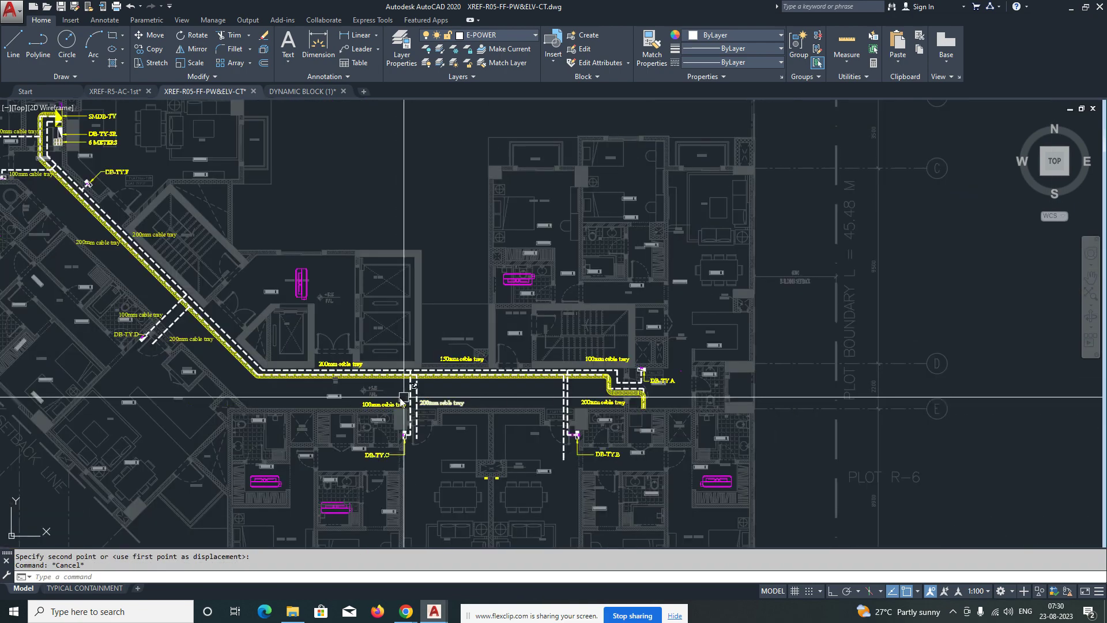
{"action": "scroll", "coordinate": [335, 388], "scroll_direction": "up", "scroll_amount": 4}
{"action": "scroll", "coordinate": [507, 374], "scroll_direction": "down", "scroll_amount": 4}
{"action": "middle_click_drag", "start_coordinate": [436, 382], "coordinate": [477, 430]}
{"action": "middle_click_drag", "start_coordinate": [271, 242], "coordinate": [548, 374]}
{"action": "scroll", "coordinate": [291, 282], "scroll_direction": "up", "scroll_amount": 2}
{"action": "scroll", "coordinate": [329, 361], "scroll_direction": "up", "scroll_amount": 2}
{"action": "scroll", "coordinate": [548, 373], "scroll_direction": "down", "scroll_amount": 2}
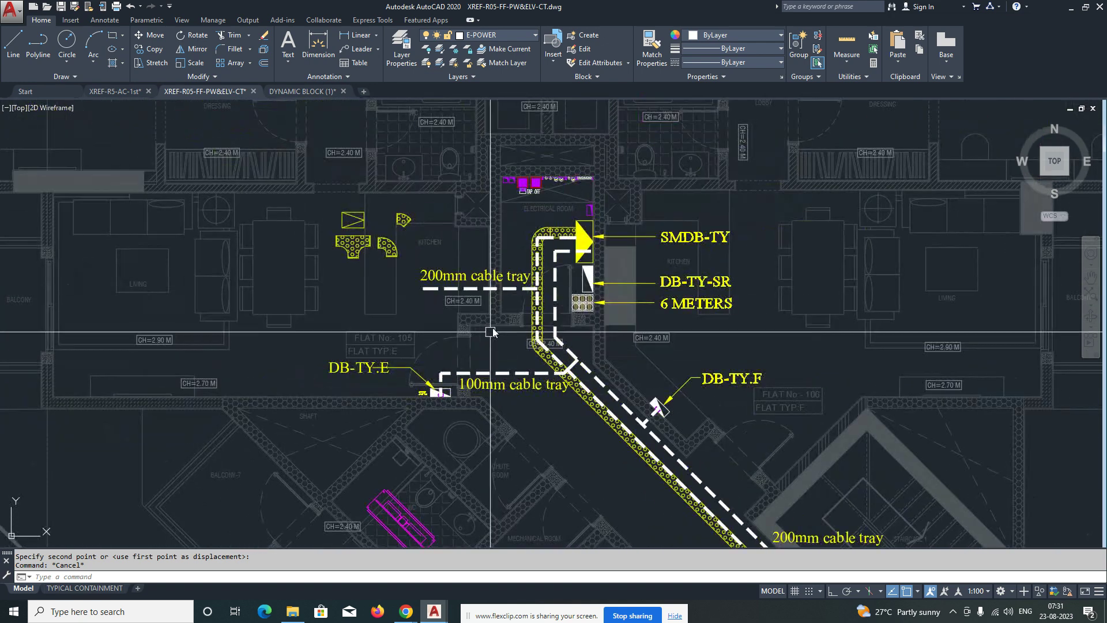
{"action": "middle_click_drag", "start_coordinate": [489, 331], "coordinate": [465, 363]}
{"action": "scroll", "coordinate": [334, 282], "scroll_direction": "up", "scroll_amount": 4}
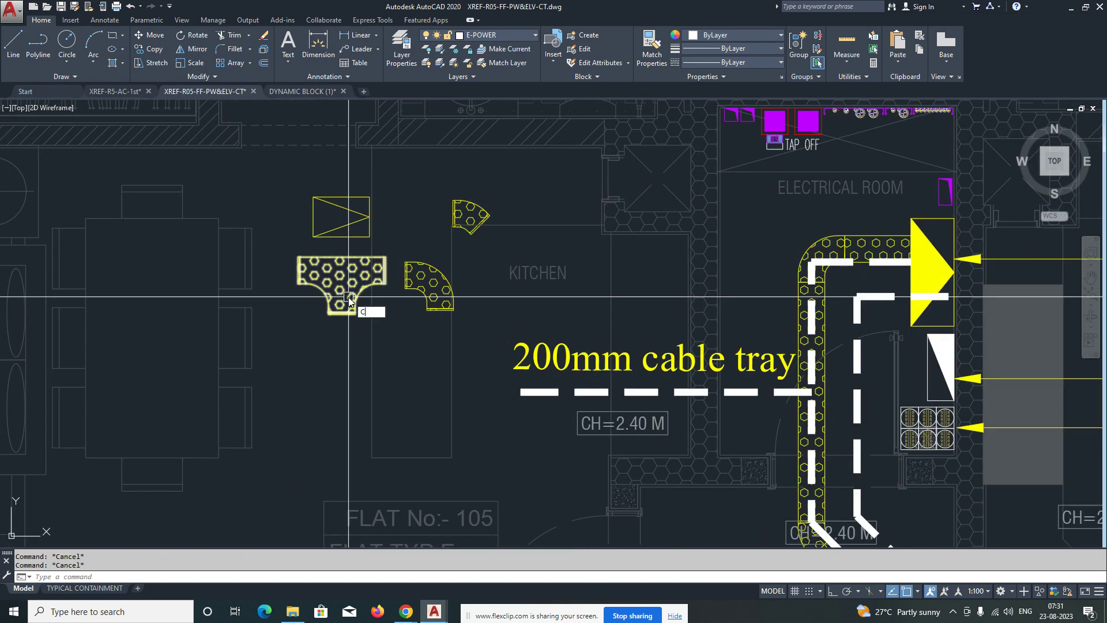
{"action": "left_click", "coordinate": [347, 301]}
{"action": "key", "text": "space"}
{"action": "left_click", "coordinate": [342, 314]}
{"action": "left_click", "coordinate": [311, 453]}
{"action": "key", "text": "Escape"}
{"action": "key", "text": "Escape"}
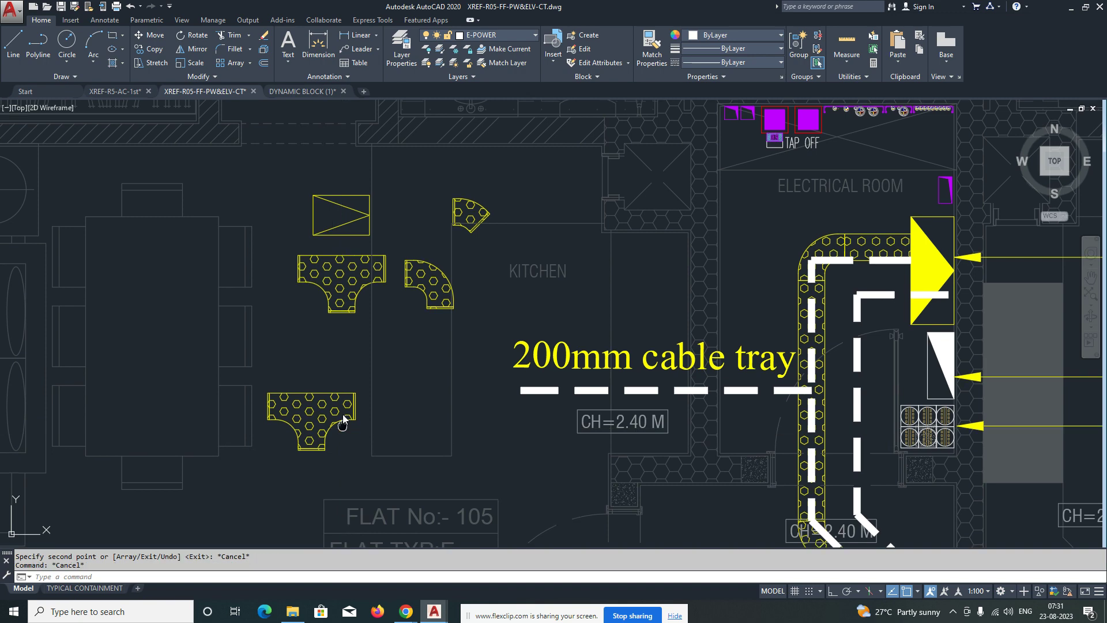
Step: Rotate the copied tee a quarter turn clockwise so its branch outlet points left
{"action": "scroll", "coordinate": [344, 427], "scroll_direction": "up", "scroll_amount": 2}
{"action": "middle_click_drag", "start_coordinate": [344, 431], "coordinate": [348, 372]}
{"action": "type", "text": "ro"}
{"action": "key", "text": "space"}
{"action": "left_click", "coordinate": [336, 300]}
{"action": "left_click", "coordinate": [311, 329]}
{"action": "key", "text": "space"}
{"action": "left_click", "coordinate": [298, 316]}
{"action": "key", "text": "F8"}
{"action": "left_click", "coordinate": [316, 452]}
Step: Move the rotated tee onto the vertical tray below SMDB-TY, where the horizontal 200mm route branches off
{"action": "type", "text": "m"}
{"action": "key", "text": "space"}
{"action": "left_click", "coordinate": [317, 324]}
{"action": "left_click", "coordinate": [271, 352]}
{"action": "key", "text": "space"}
{"action": "left_click", "coordinate": [298, 316]}
{"action": "scroll", "coordinate": [267, 348], "scroll_direction": "down", "scroll_amount": 3}
{"action": "scroll", "coordinate": [506, 329], "scroll_direction": "up", "scroll_amount": 2}
{"action": "scroll", "coordinate": [438, 353], "scroll_direction": "up", "scroll_amount": 3}
{"action": "key", "text": "Escape"}
{"action": "key", "text": "Escape"}
Step: Shorten the vertical tray coming from SMDB-TY so its lower end meets the top of the tee
{"action": "left_click", "coordinate": [423, 213]}
{"action": "scroll", "coordinate": [442, 249], "scroll_direction": "down", "scroll_amount": 2}
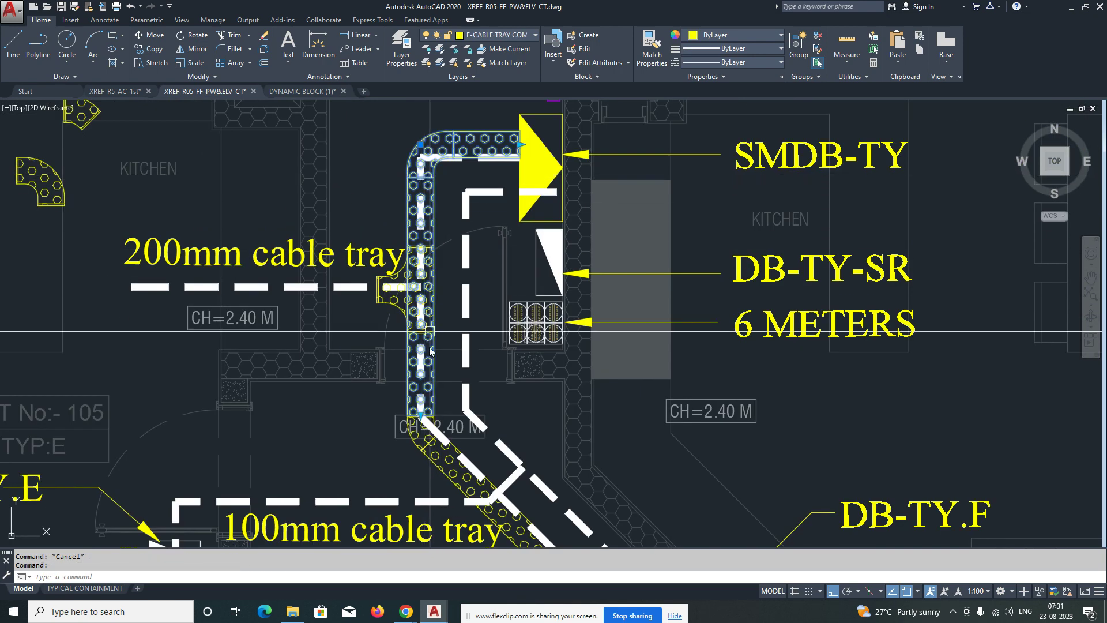
{"action": "left_click", "coordinate": [421, 415]}
{"action": "scroll", "coordinate": [435, 281], "scroll_direction": "up", "scroll_amount": 6}
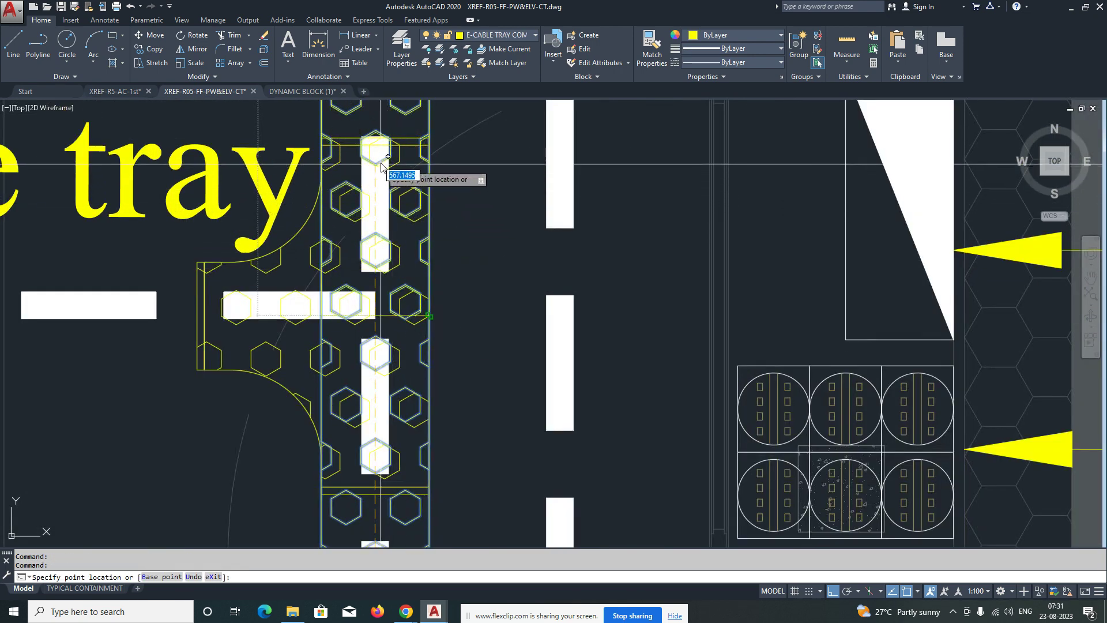
{"action": "scroll", "coordinate": [366, 290], "scroll_direction": "down", "scroll_amount": 3}
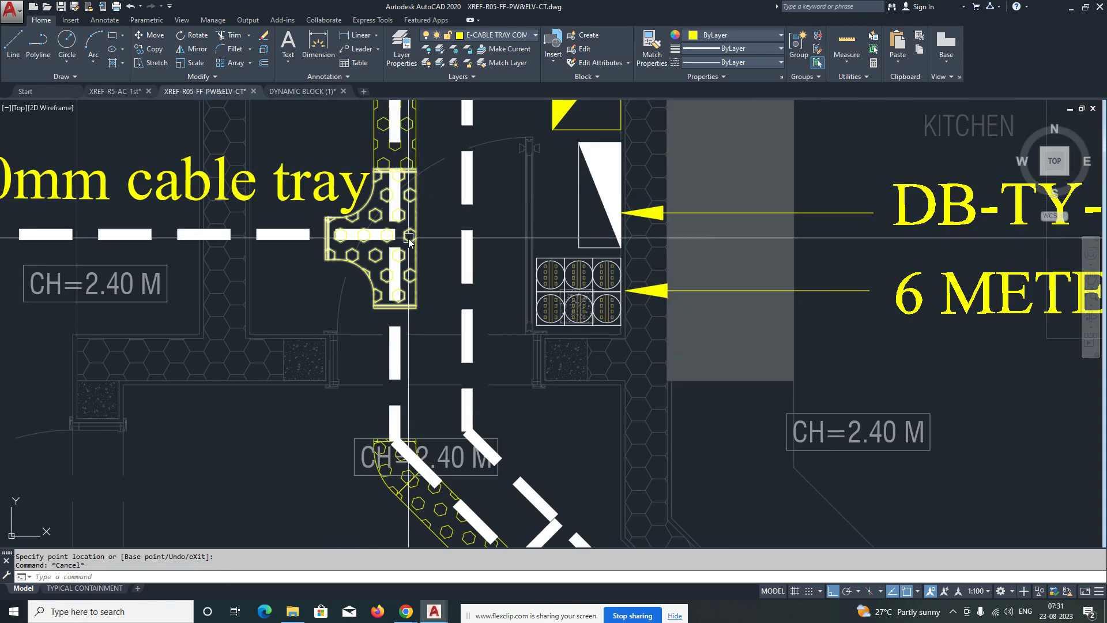
{"action": "scroll", "coordinate": [402, 435], "scroll_direction": "up", "scroll_amount": 4}
{"action": "key", "text": "Escape"}
Step: Stretch the upper end of the diagonal tray's bend up to the bottom of the tee
{"action": "left_click", "coordinate": [405, 431]}
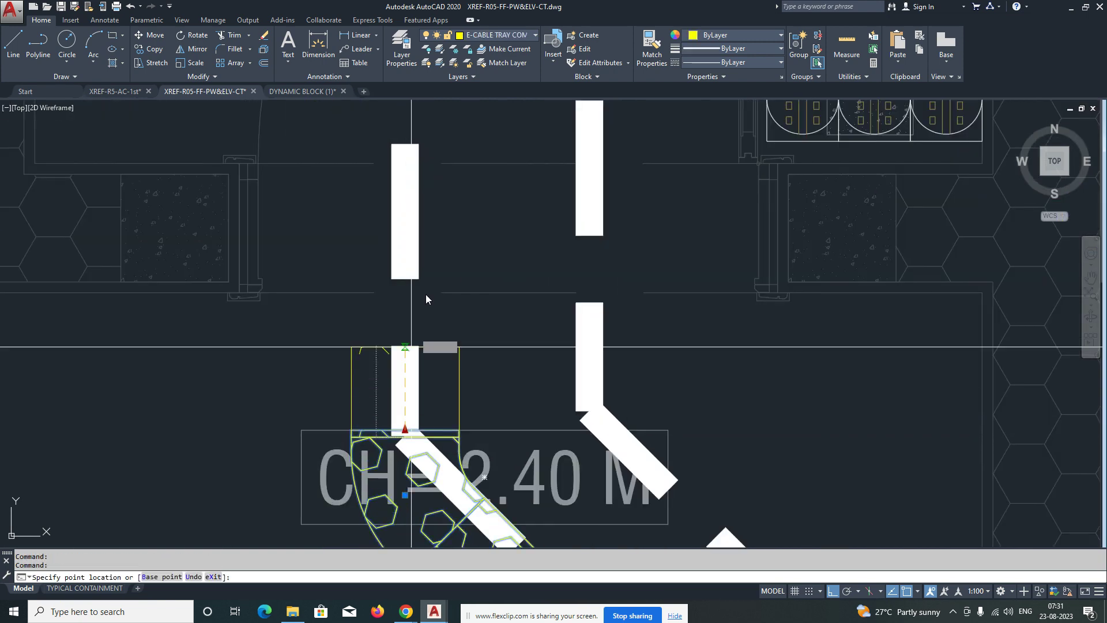
{"action": "scroll", "coordinate": [404, 429], "scroll_direction": "down", "scroll_amount": 3}
{"action": "scroll", "coordinate": [438, 300], "scroll_direction": "up", "scroll_amount": 3}
{"action": "scroll", "coordinate": [468, 317], "scroll_direction": "down", "scroll_amount": 3}
{"action": "key", "text": "Escape"}
Step: Stretch the tee's branch outlet leftward along the horizontal 200mm route, past the end of the dashed line
{"action": "scroll", "coordinate": [401, 278], "scroll_direction": "up", "scroll_amount": 2}
{"action": "left_click", "coordinate": [400, 278]}
{"action": "left_click", "coordinate": [406, 262]}
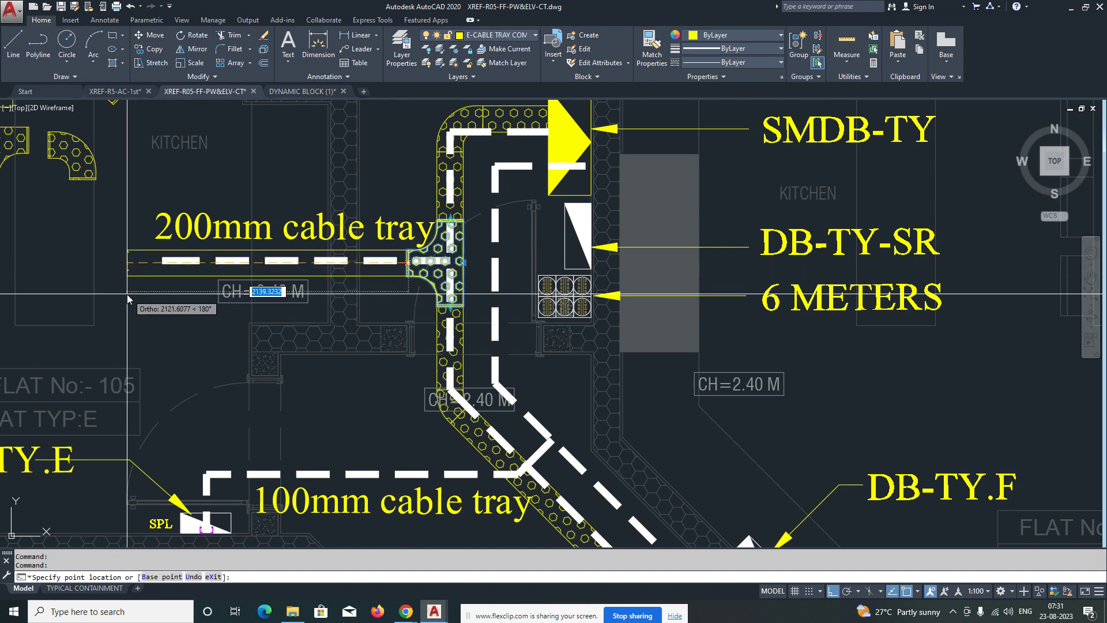
{"action": "key", "text": "Escape"}
{"action": "scroll", "coordinate": [69, 299], "scroll_direction": "down", "scroll_amount": 5}
{"action": "scroll", "coordinate": [375, 346], "scroll_direction": "up", "scroll_amount": 2}
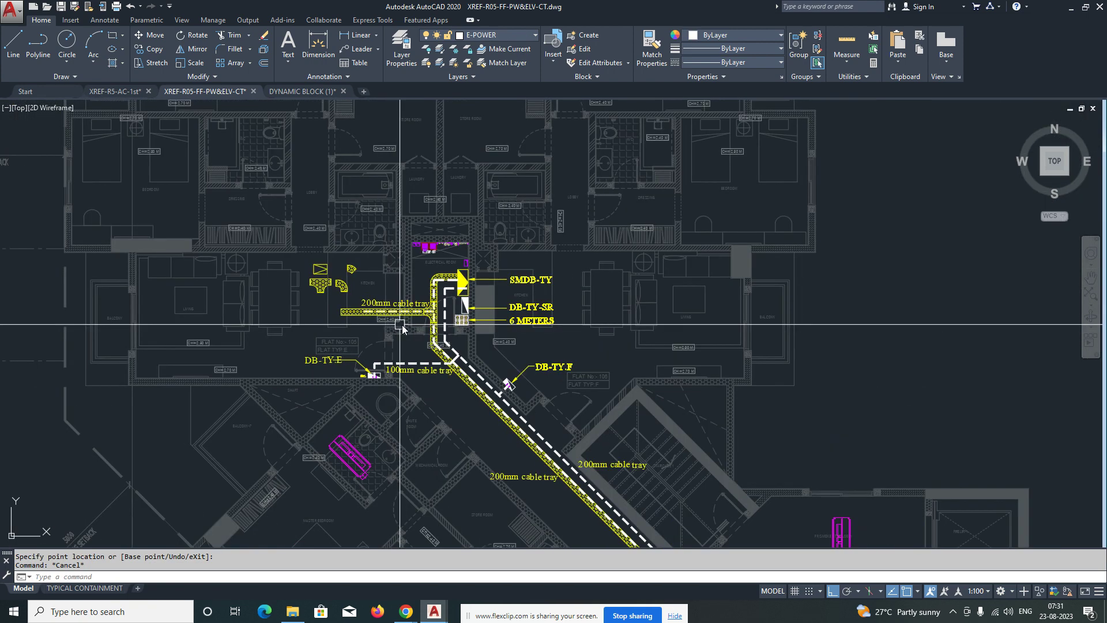
Step: Review the tray layout around SMDB-TY and along the diagonal corridor for remaining branch routes
{"action": "scroll", "coordinate": [383, 329], "scroll_direction": "down", "scroll_amount": 1}
{"action": "scroll", "coordinate": [433, 304], "scroll_direction": "up", "scroll_amount": 3}
{"action": "scroll", "coordinate": [367, 294], "scroll_direction": "down", "scroll_amount": 2}
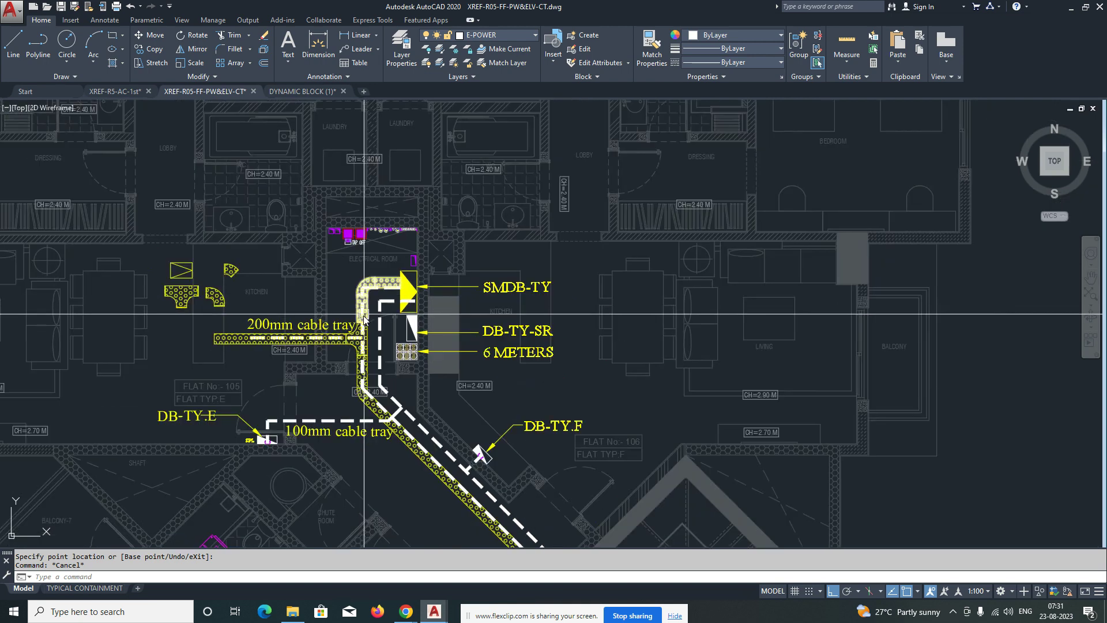
{"action": "scroll", "coordinate": [239, 330], "scroll_direction": "down", "scroll_amount": 3}
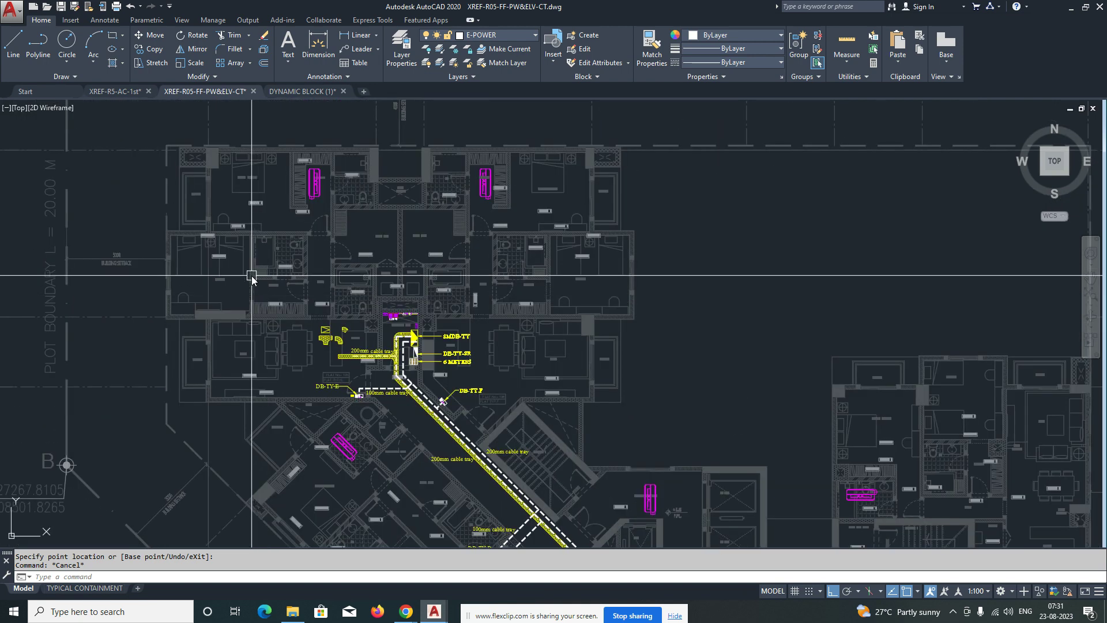
{"action": "scroll", "coordinate": [336, 377], "scroll_direction": "up", "scroll_amount": 2}
{"action": "scroll", "coordinate": [311, 344], "scroll_direction": "down", "scroll_amount": 2}
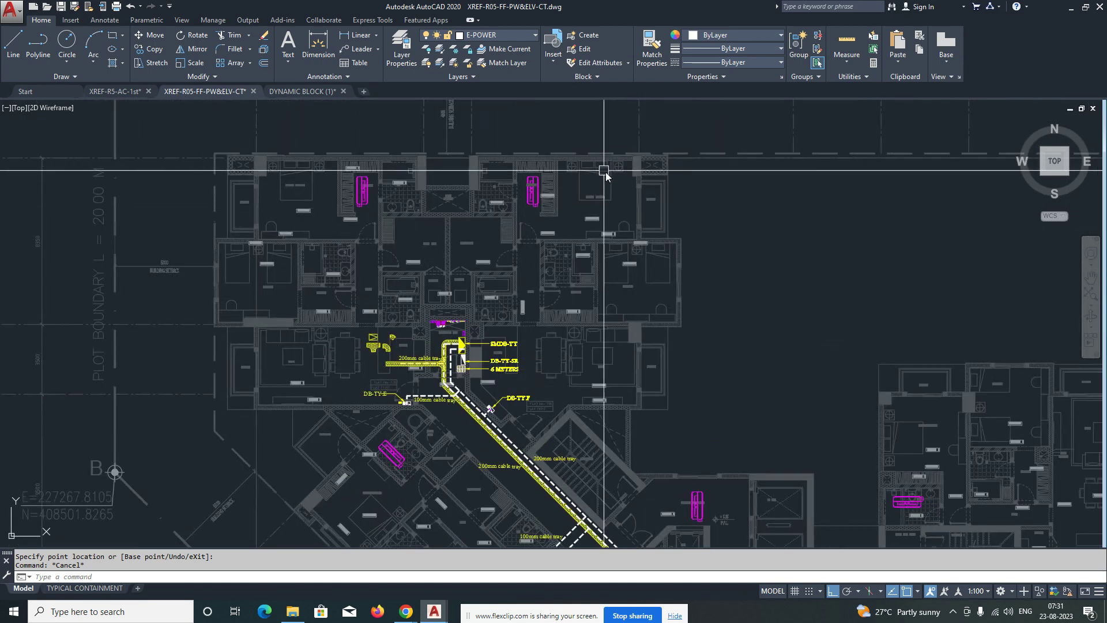
{"action": "scroll", "coordinate": [438, 401], "scroll_direction": "up", "scroll_amount": 4}
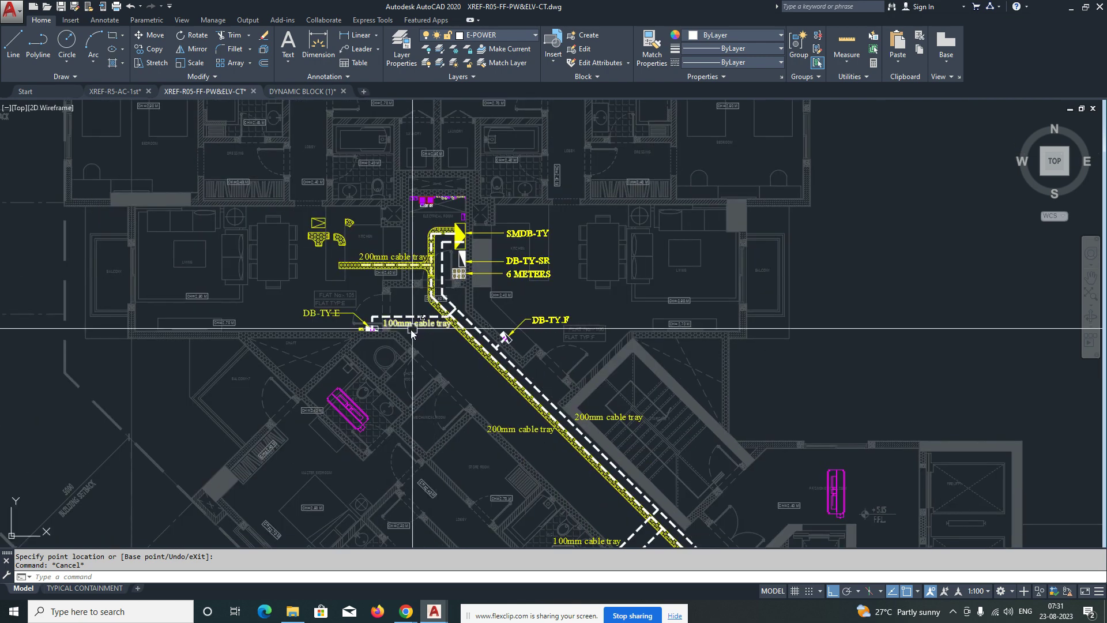
{"action": "scroll", "coordinate": [479, 316], "scroll_direction": "down", "scroll_amount": 2}
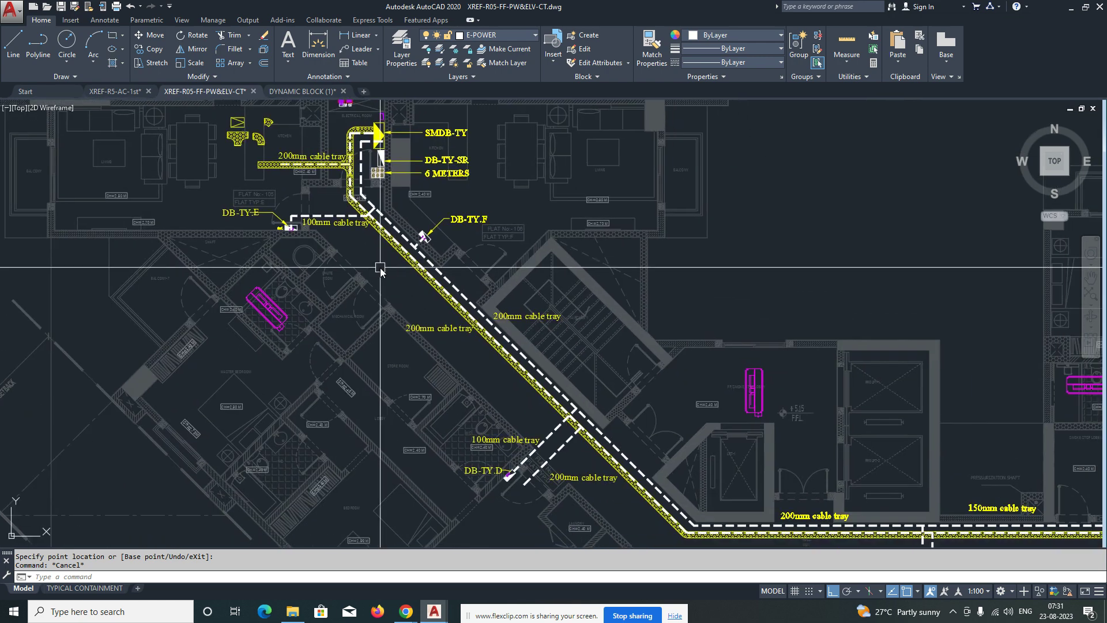
Step: Copy the original tee fitting to the 200mm branch junction near DB-TY.D on the diagonal tray
{"action": "scroll", "coordinate": [182, 112], "scroll_direction": "up", "scroll_amount": 2}
{"action": "type", "text": "C"}
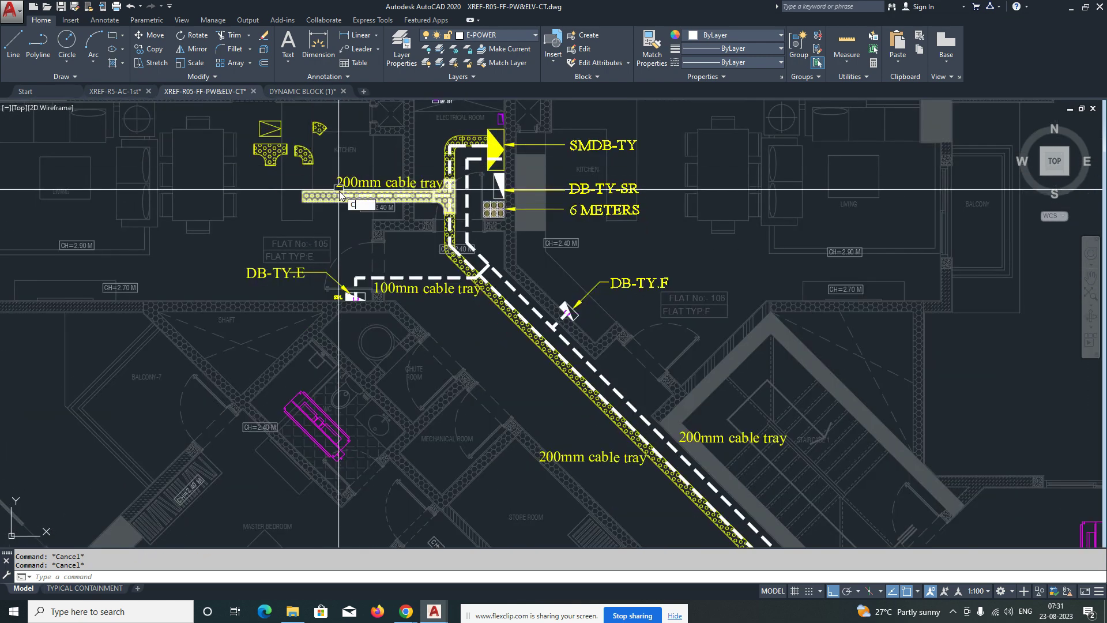
{"action": "middle_click_drag", "start_coordinate": [541, 448], "coordinate": [219, 167]}
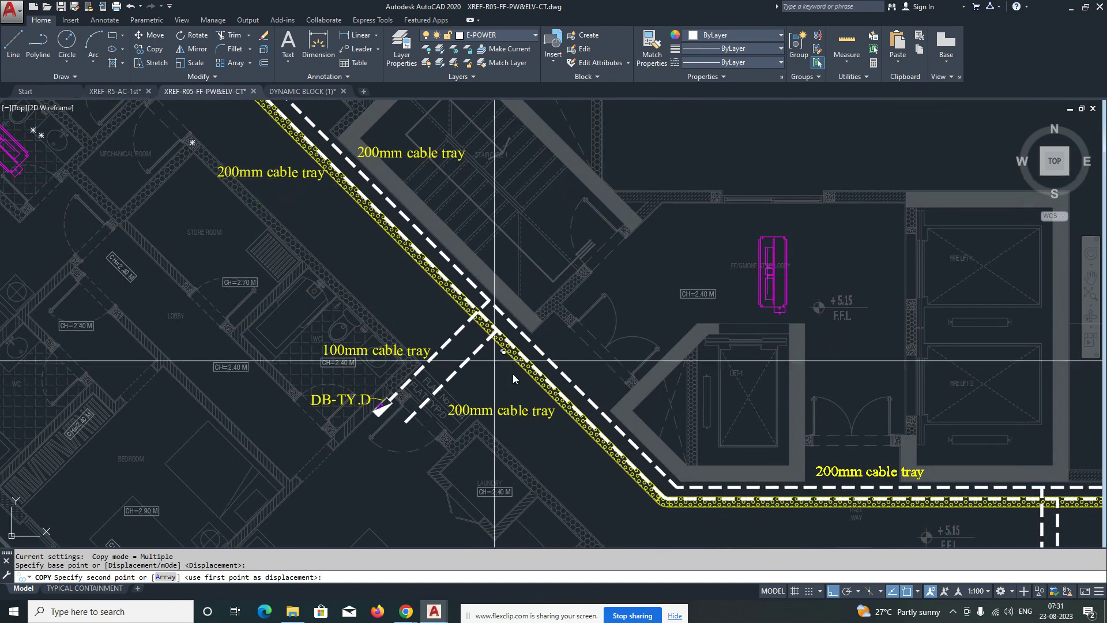
{"action": "scroll", "coordinate": [491, 349], "scroll_direction": "up", "scroll_amount": 4}
{"action": "middle_click_drag", "start_coordinate": [486, 344], "coordinate": [364, 321]}
{"action": "key", "text": "F8"}
{"action": "left_click", "coordinate": [443, 363]}
Step: Place two more copies of the tee at the 200mm branches near DB-TY.C and DB-TY.B on the horizontal tray
{"action": "scroll", "coordinate": [383, 363], "scroll_direction": "down", "scroll_amount": 3}
{"action": "scroll", "coordinate": [667, 375], "scroll_direction": "up", "scroll_amount": 3}
{"action": "scroll", "coordinate": [593, 350], "scroll_direction": "up", "scroll_amount": 1}
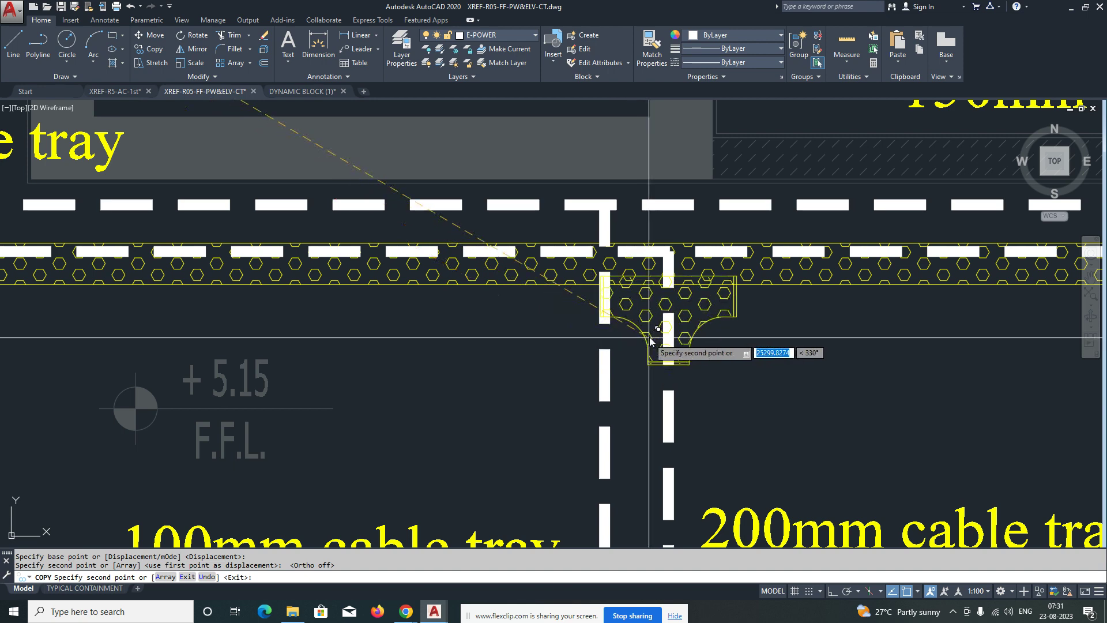
{"action": "left_click", "coordinate": [656, 310]}
{"action": "scroll", "coordinate": [591, 351], "scroll_direction": "down", "scroll_amount": 3}
{"action": "middle_click_drag", "start_coordinate": [596, 355], "coordinate": [252, 347]}
{"action": "scroll", "coordinate": [618, 357], "scroll_direction": "up", "scroll_amount": 5}
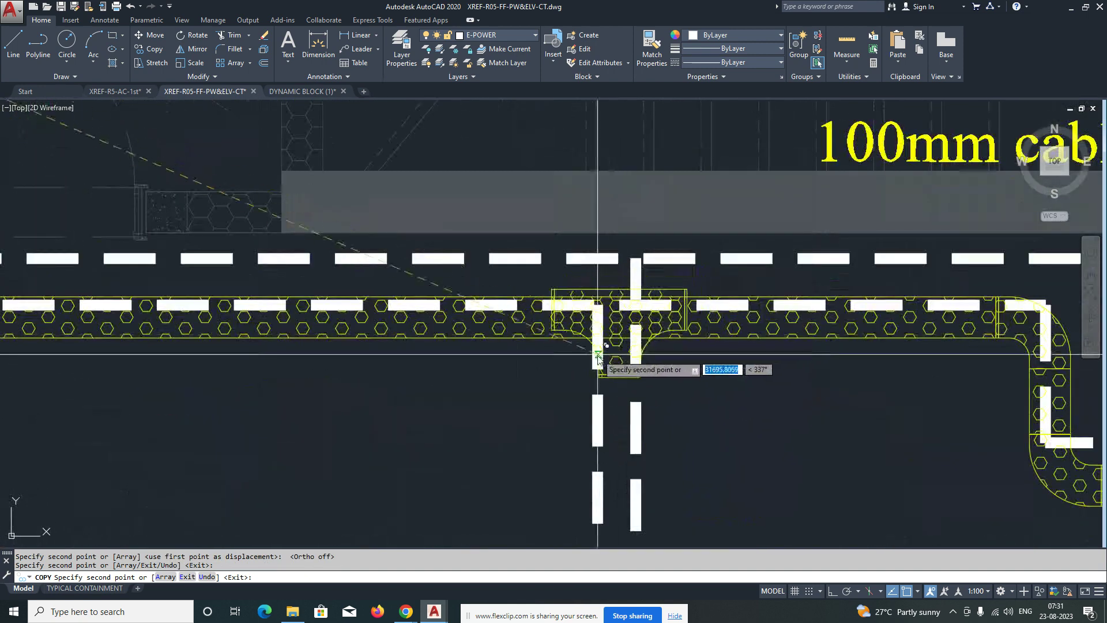
{"action": "key", "text": "Escape"}
Step: Move the tee near DB-TY.B so its through section lines up with the edges of the horizontal tray
{"action": "scroll", "coordinate": [674, 350], "scroll_direction": "up", "scroll_amount": 3}
{"action": "type", "text": "m"}
{"action": "key", "text": "space"}
{"action": "left_click", "coordinate": [651, 333]}
{"action": "key", "text": "space"}
{"action": "left_click", "coordinate": [653, 331]}
{"action": "left_click", "coordinate": [654, 321]}
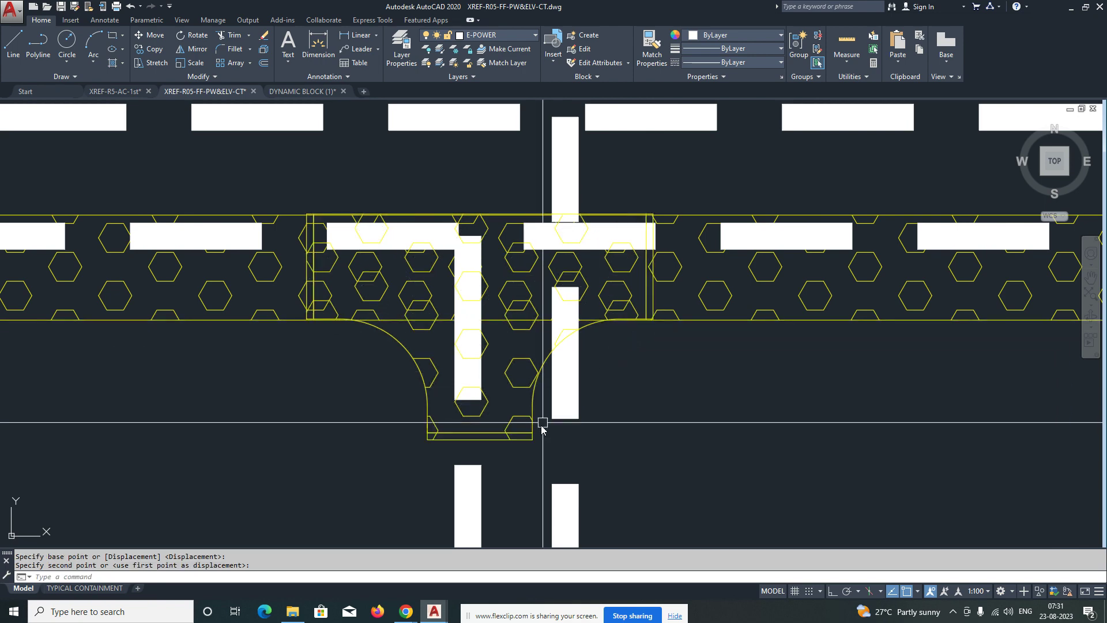
Step: Stretch the branch outlet of the tee near DB-TY.B down along the vertical 200mm route to its end
{"action": "scroll", "coordinate": [527, 425], "scroll_direction": "down", "scroll_amount": 2}
{"action": "middle_click_drag", "start_coordinate": [527, 425], "coordinate": [538, 334]}
{"action": "scroll", "coordinate": [450, 282], "scroll_direction": "up", "scroll_amount": 2}
{"action": "left_click", "coordinate": [449, 282]}
{"action": "scroll", "coordinate": [461, 300], "scroll_direction": "down", "scroll_amount": 4}
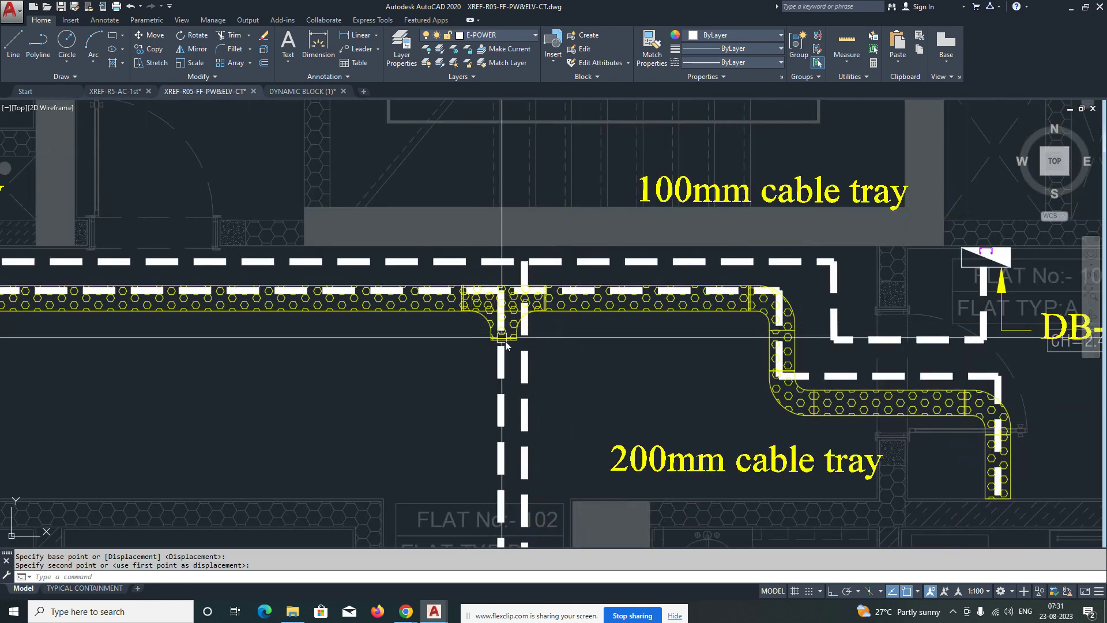
{"action": "left_click", "coordinate": [504, 340]}
{"action": "middle_click_drag", "start_coordinate": [489, 424], "coordinate": [505, 327]}
{"action": "key", "text": "Escape"}
{"action": "scroll", "coordinate": [518, 428], "scroll_direction": "down", "scroll_amount": 3}
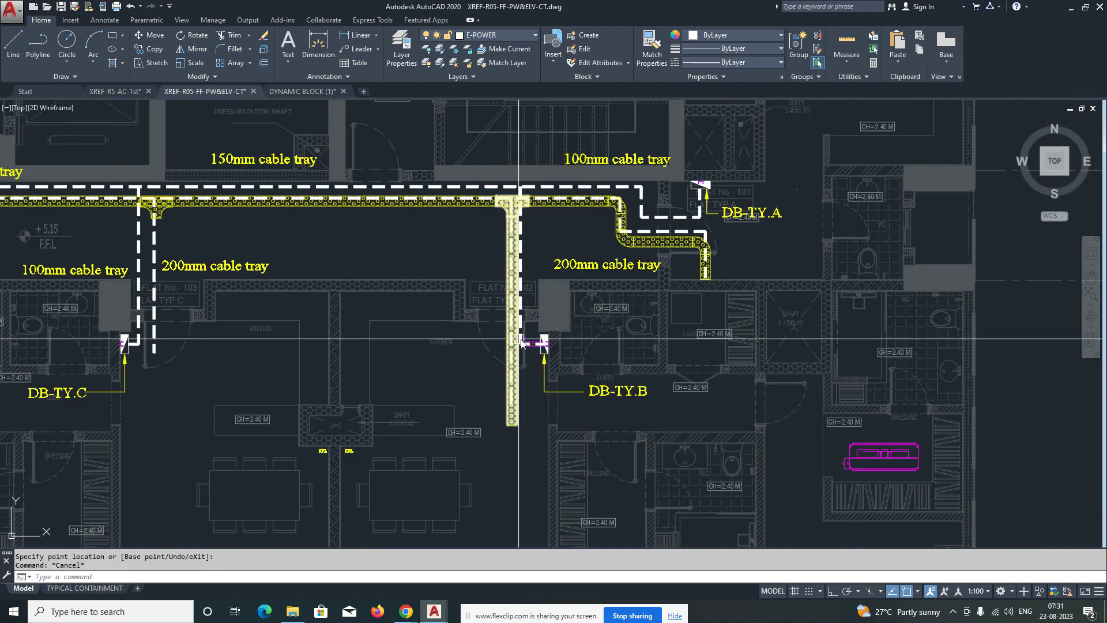
Step: Review the overall cable tray layout across the floor plan and around the DB-TY.B branch
{"action": "scroll", "coordinate": [548, 363], "scroll_direction": "down", "scroll_amount": 6}
{"action": "scroll", "coordinate": [540, 368], "scroll_direction": "up", "scroll_amount": 4}
{"action": "scroll", "coordinate": [489, 336], "scroll_direction": "down", "scroll_amount": 2}
{"action": "scroll", "coordinate": [486, 438], "scroll_direction": "down", "scroll_amount": 2}
{"action": "middle_click_drag", "start_coordinate": [466, 475], "coordinate": [489, 362]}
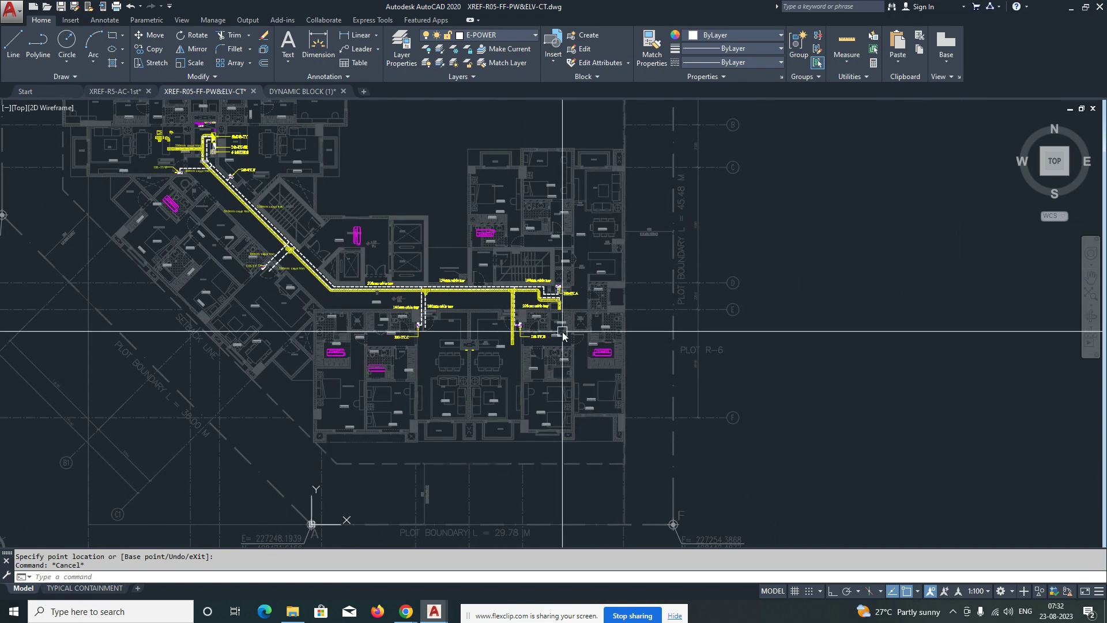
{"action": "scroll", "coordinate": [348, 341], "scroll_direction": "up", "scroll_amount": 6}
{"action": "scroll", "coordinate": [557, 372], "scroll_direction": "down", "scroll_amount": 6}
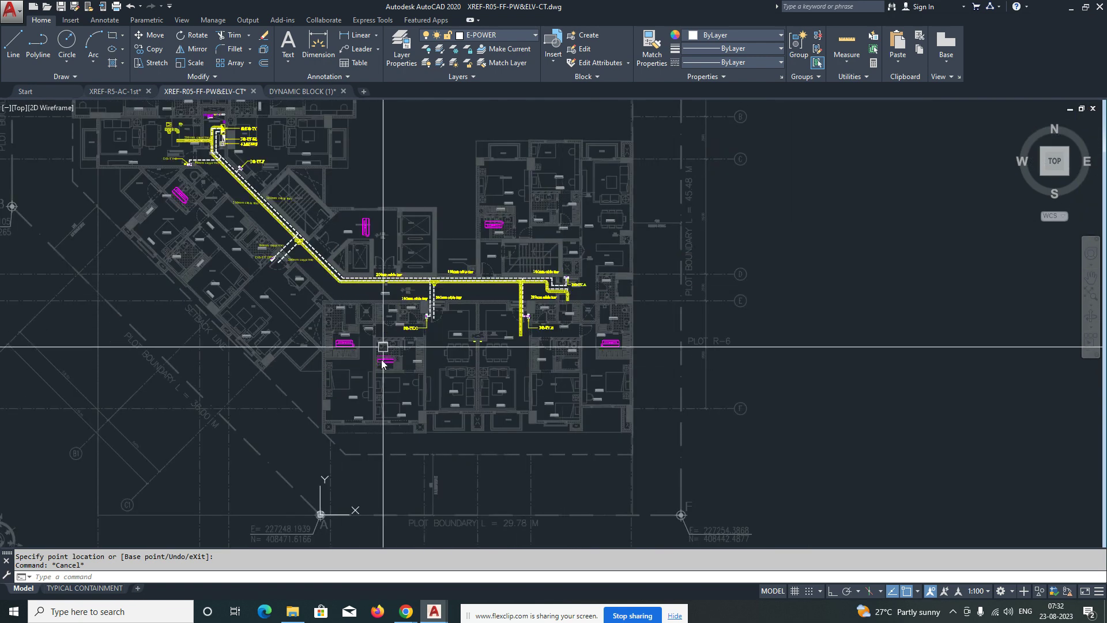
{"action": "scroll", "coordinate": [499, 316], "scroll_direction": "up", "scroll_amount": 6}
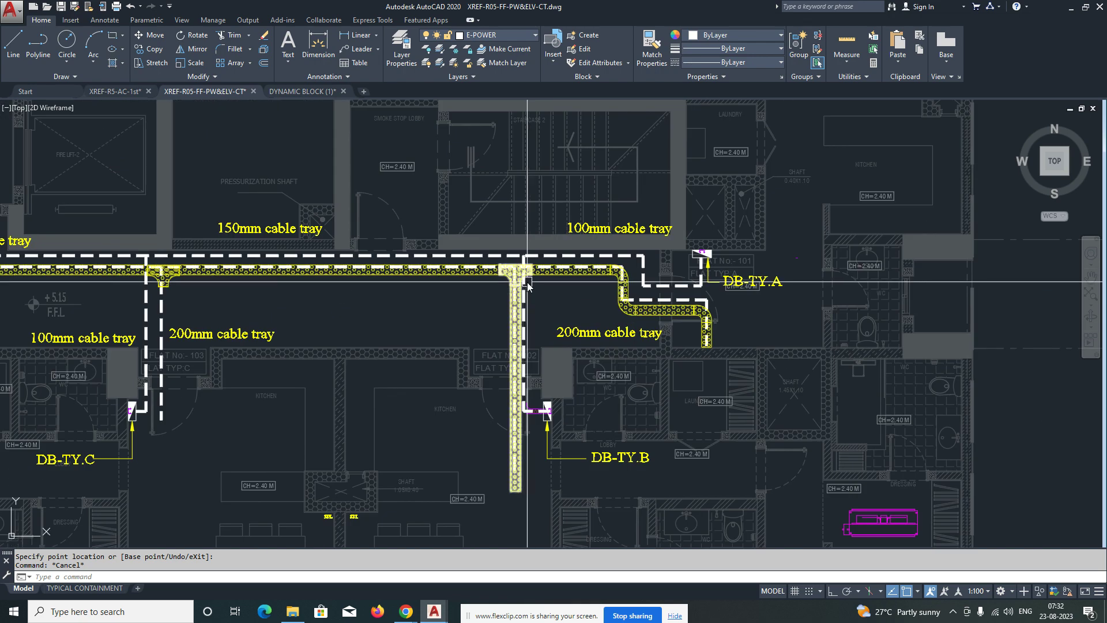
Step: Shorten the long horizontal corridor tray so its end meets the left side of the tee near DB-TY.B
{"action": "left_click", "coordinate": [614, 346]}
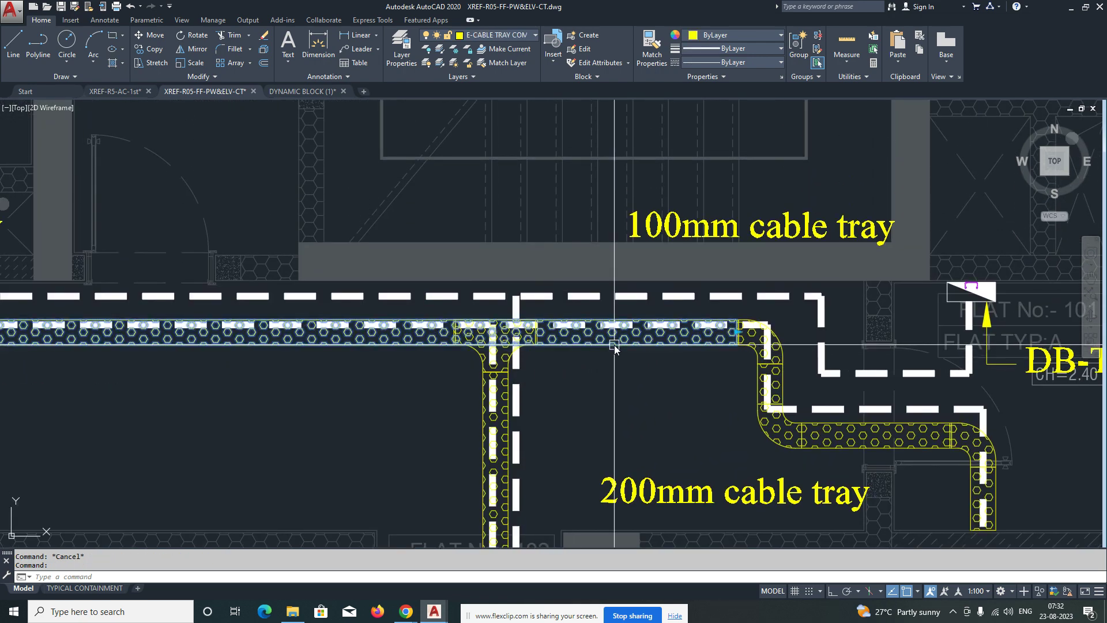
{"action": "left_click", "coordinate": [737, 332]}
{"action": "scroll", "coordinate": [453, 341], "scroll_direction": "up", "scroll_amount": 2}
{"action": "key", "text": "Escape"}
Step: Stretch the right outlet of the tee near DB-TY.B to the start of the bend towards DB-TY.A
{"action": "left_click", "coordinate": [669, 318]}
{"action": "scroll", "coordinate": [695, 327], "scroll_direction": "down", "scroll_amount": 2}
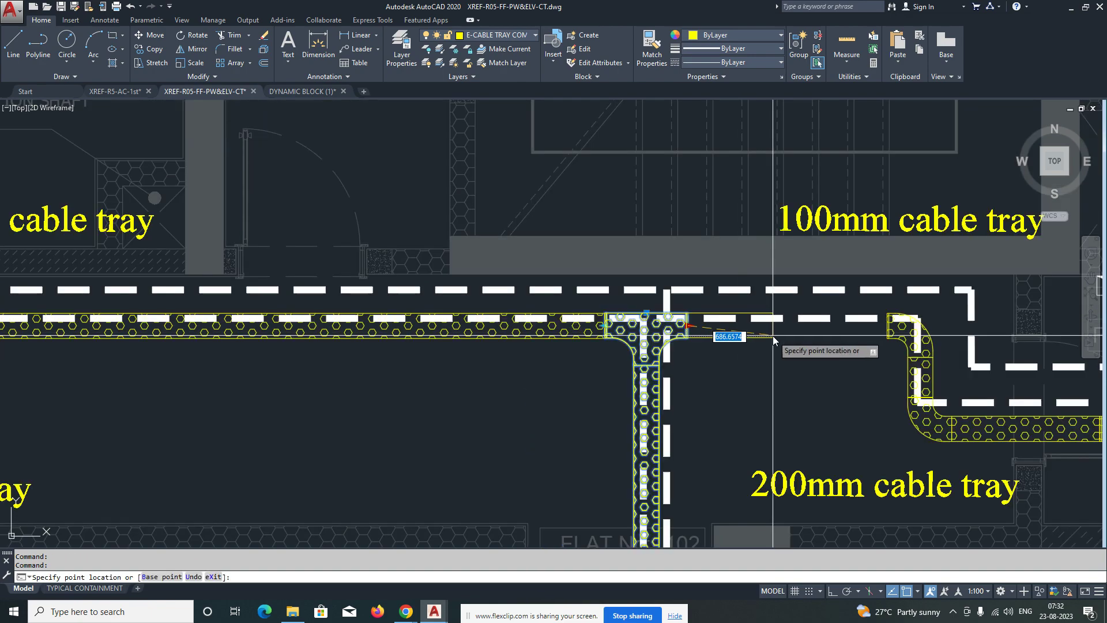
{"action": "middle_click_drag", "start_coordinate": [887, 321], "coordinate": [562, 319]}
{"action": "scroll", "coordinate": [540, 315], "scroll_direction": "up", "scroll_amount": 2}
{"action": "key", "text": "Escape"}
{"action": "key", "text": "Escape"}
{"action": "scroll", "coordinate": [563, 330], "scroll_direction": "down", "scroll_amount": 3}
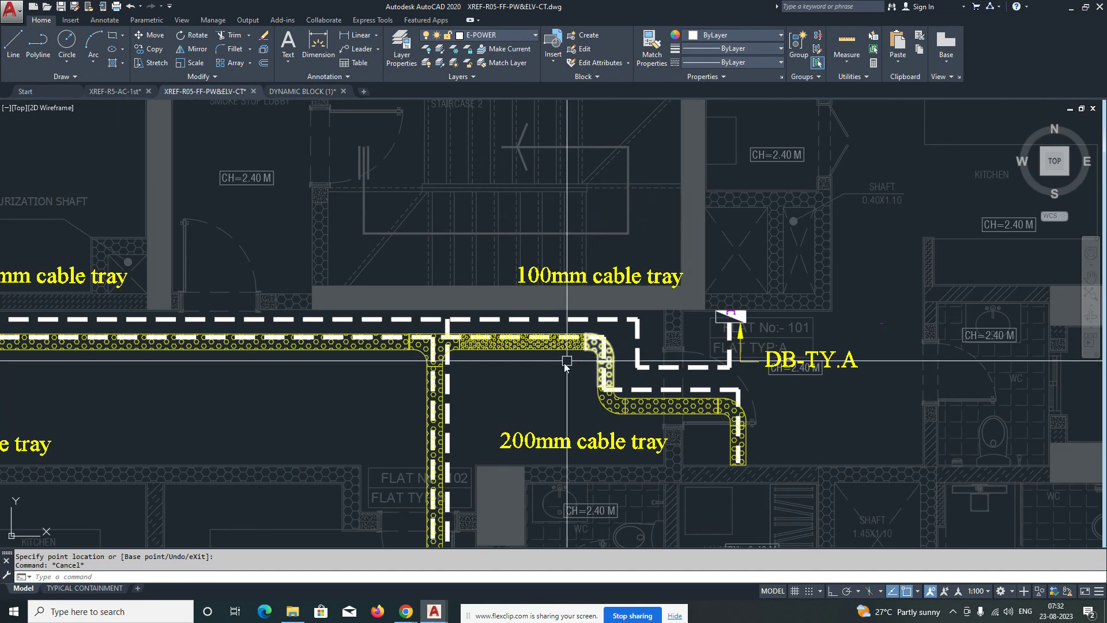
Step: Erase the dashed 200mm route line that runs along the corridor tray to the DB-TY.A area
{"action": "scroll", "coordinate": [681, 389], "scroll_direction": "up", "scroll_amount": 3}
{"action": "key", "text": "Return"}
{"action": "scroll", "coordinate": [613, 379], "scroll_direction": "down", "scroll_amount": 3}
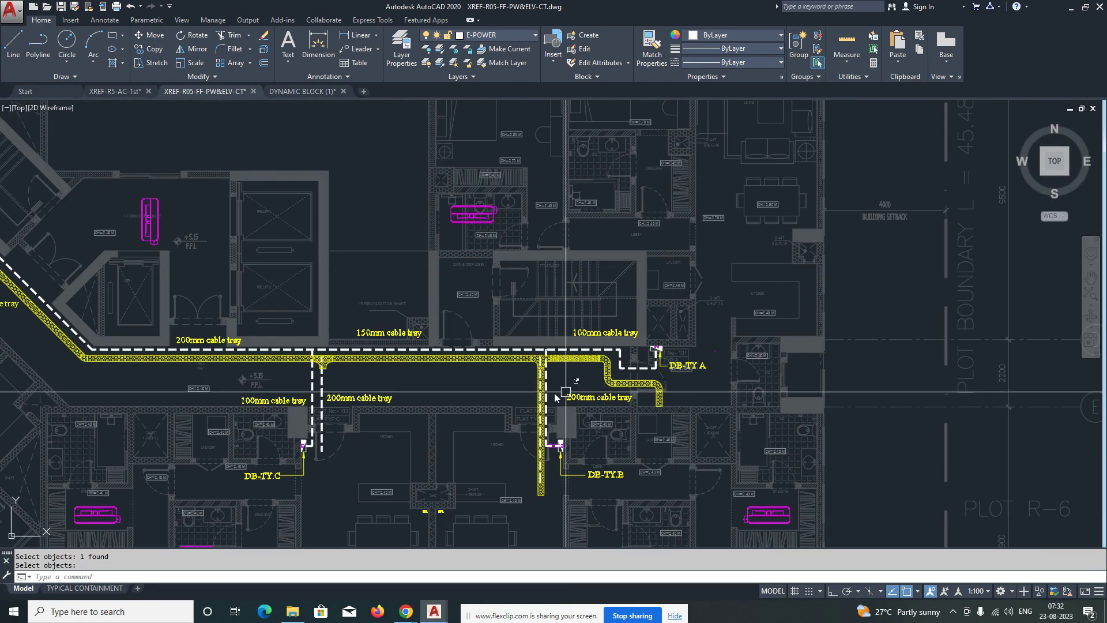
Step: Stretch the branch outlet of the tee near DB-TY.C down along the vertical 200mm route, past its end
{"action": "scroll", "coordinate": [493, 351], "scroll_direction": "up", "scroll_amount": 5}
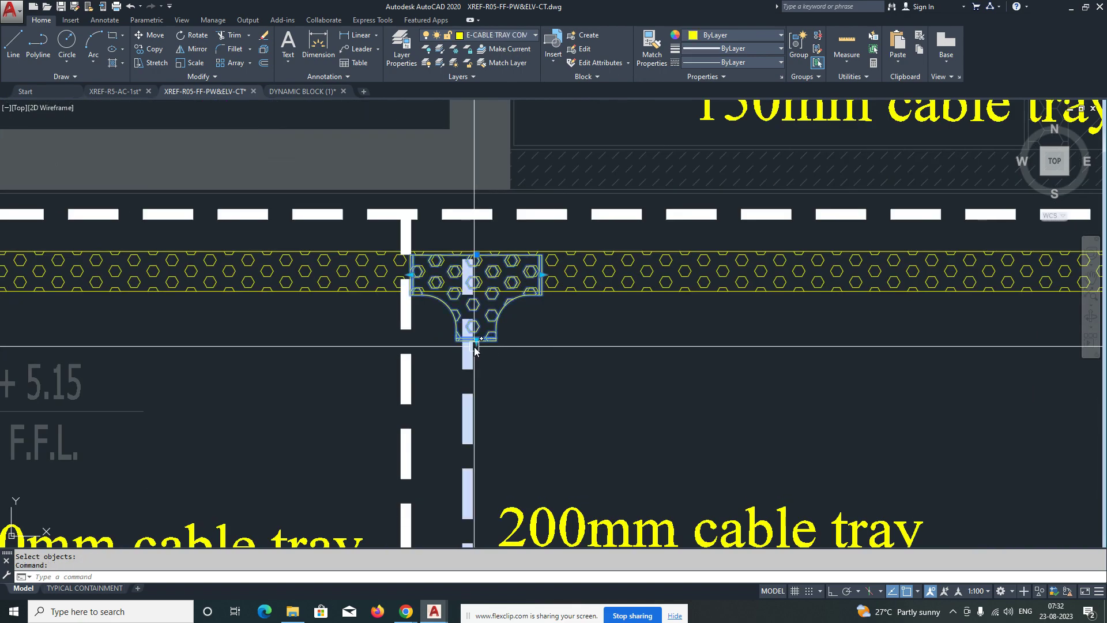
{"action": "left_click", "coordinate": [474, 341]}
{"action": "scroll", "coordinate": [470, 375], "scroll_direction": "down", "scroll_amount": 3}
{"action": "scroll", "coordinate": [484, 392], "scroll_direction": "up", "scroll_amount": 4}
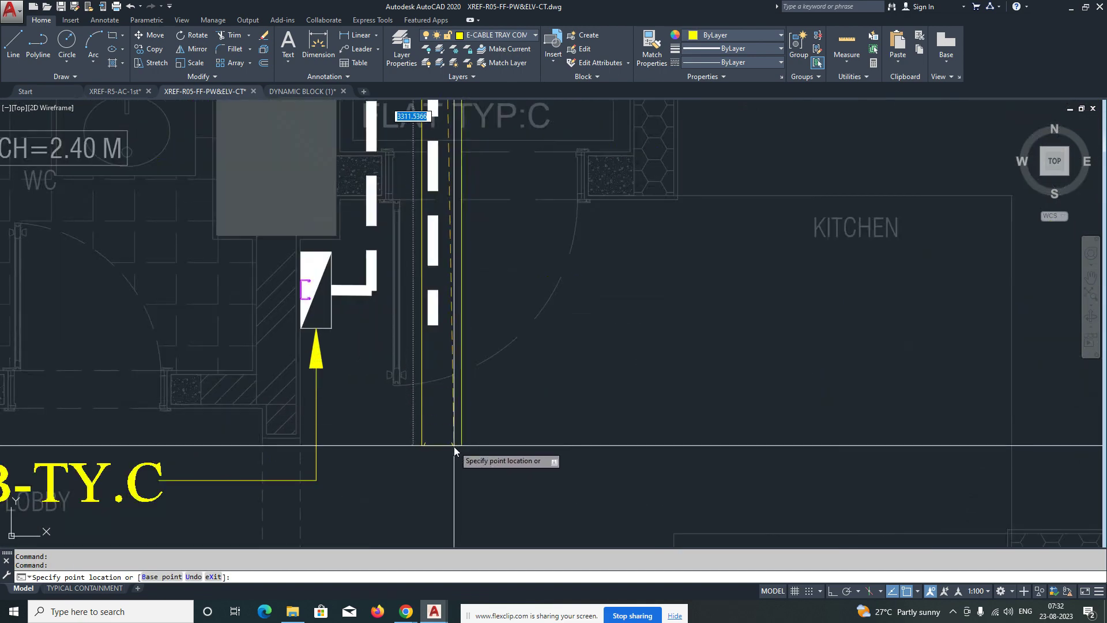
{"action": "scroll", "coordinate": [456, 444], "scroll_direction": "down", "scroll_amount": 1}
{"action": "key", "text": "Escape"}
{"action": "scroll", "coordinate": [471, 446], "scroll_direction": "down", "scroll_amount": 3}
Step: Shorten the horizontal corridor tray so its end meets the left side of the tee near DB-TY.C
{"action": "scroll", "coordinate": [630, 369], "scroll_direction": "up", "scroll_amount": 4}
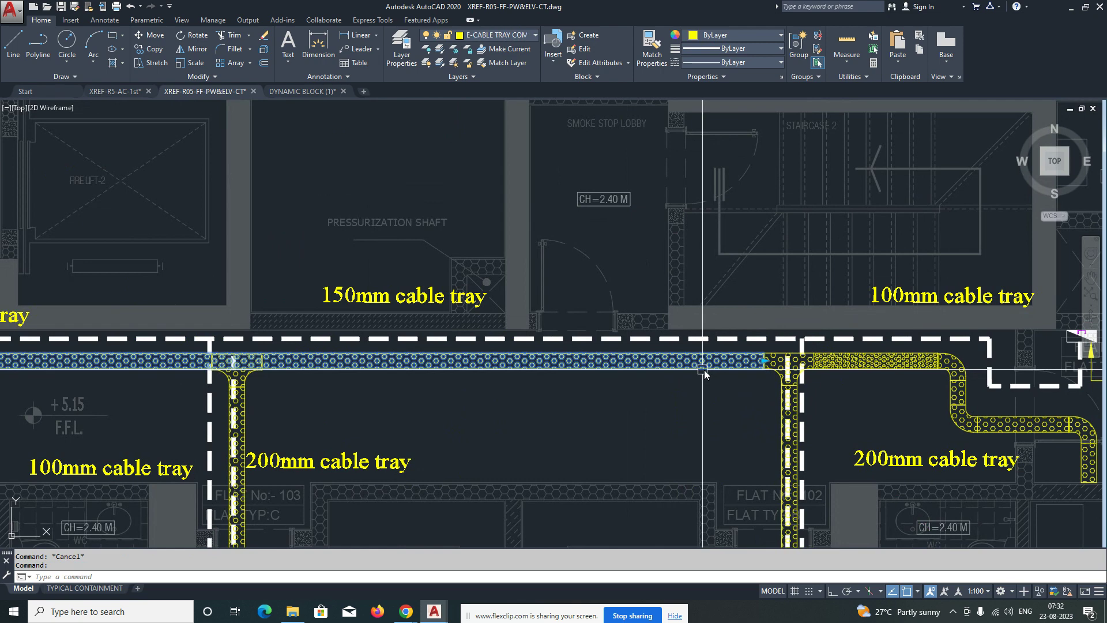
{"action": "left_click", "coordinate": [767, 363]}
{"action": "scroll", "coordinate": [358, 352], "scroll_direction": "up", "scroll_amount": 6}
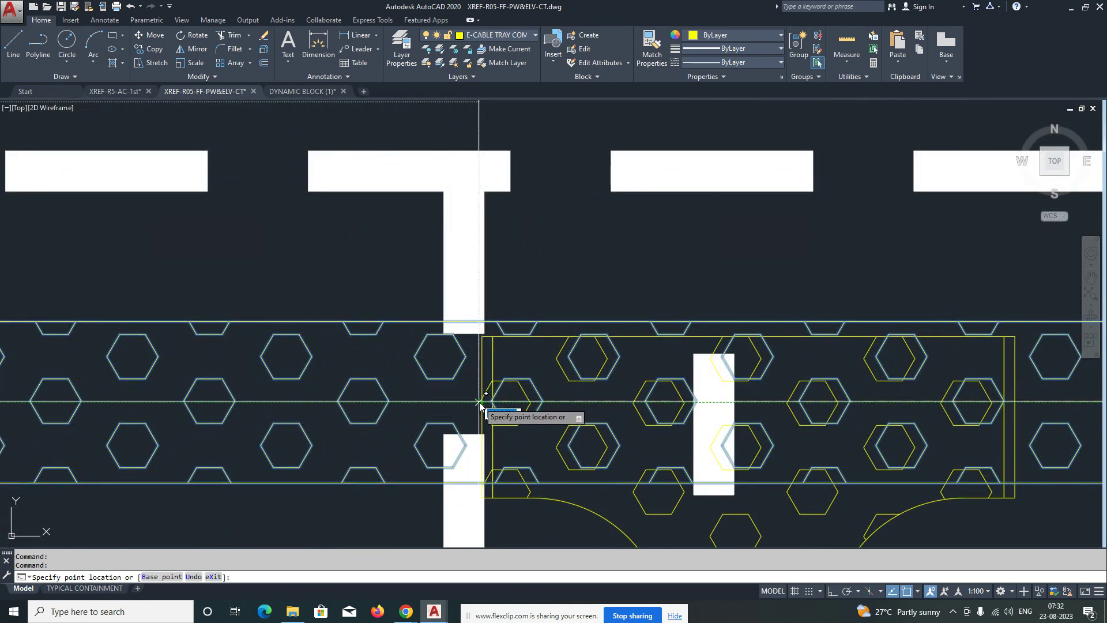
{"action": "key", "text": "Escape"}
Step: Move the tee near DB-TY.C so its upper left corner meets the end of the horizontal corridor tray
{"action": "key", "text": "m"}
{"action": "key", "text": "Return"}
{"action": "left_click", "coordinate": [497, 396]}
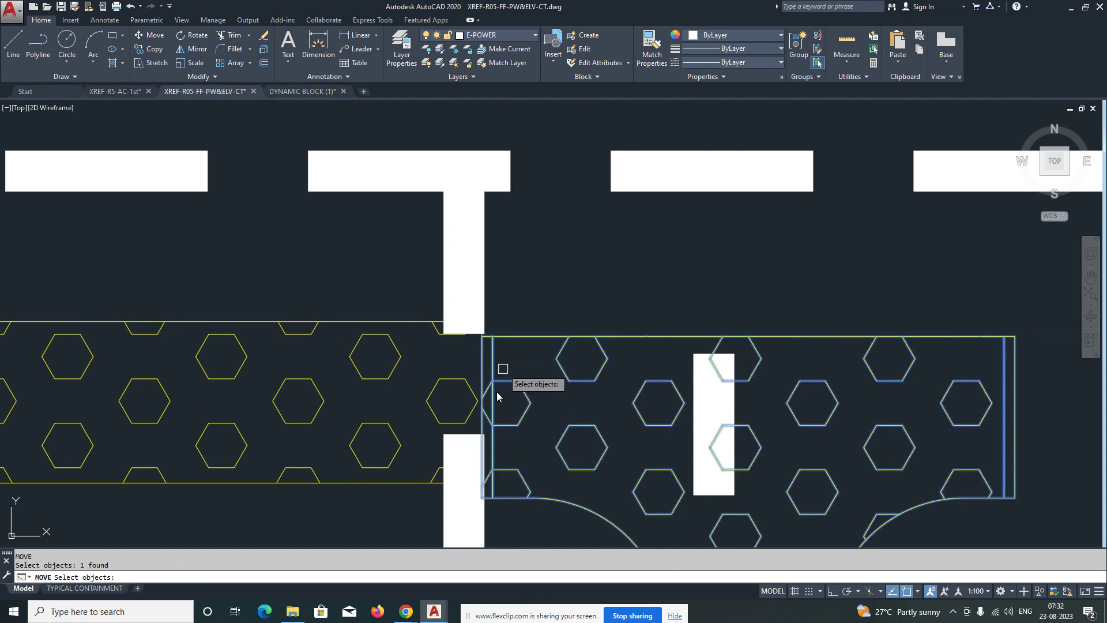
{"action": "scroll", "coordinate": [482, 339], "scroll_direction": "up", "scroll_amount": 3}
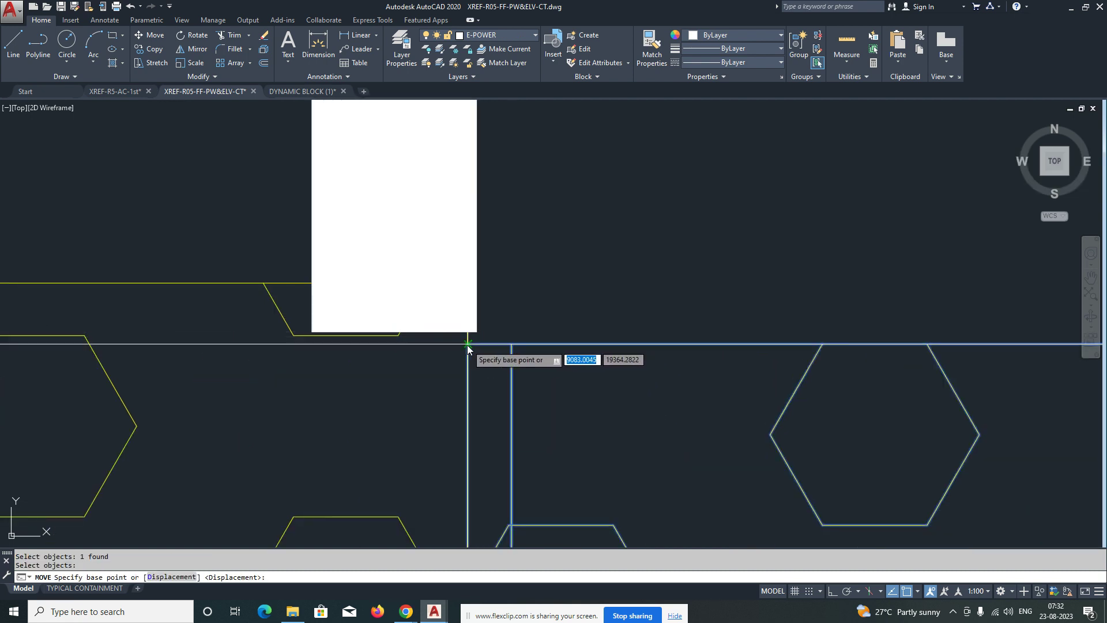
{"action": "left_click", "coordinate": [474, 334]}
{"action": "scroll", "coordinate": [469, 278], "scroll_direction": "down", "scroll_amount": 4}
{"action": "left_click", "coordinate": [469, 278]}
Step: Stretch the right outlet of the tee near DB-TY.C along the corridor to the tee near DB-TY.B
{"action": "scroll", "coordinate": [470, 288], "scroll_direction": "down", "scroll_amount": 2}
{"action": "left_click", "coordinate": [597, 317]}
{"action": "left_click", "coordinate": [601, 305]}
{"action": "scroll", "coordinate": [643, 305], "scroll_direction": "down", "scroll_amount": 1}
{"action": "scroll", "coordinate": [670, 310], "scroll_direction": "down", "scroll_amount": 1}
{"action": "middle_click_drag", "start_coordinate": [824, 312], "coordinate": [405, 312]}
{"action": "scroll", "coordinate": [710, 309], "scroll_direction": "up", "scroll_amount": 2}
{"action": "left_click", "coordinate": [733, 302]}
{"action": "key", "text": "Escape"}
Step: Shorten the right outlet of the tee near DB-TY.C back to a short stub beside the tee
{"action": "scroll", "coordinate": [713, 326], "scroll_direction": "down", "scroll_amount": 3}
{"action": "scroll", "coordinate": [435, 318], "scroll_direction": "up", "scroll_amount": 2}
{"action": "left_click", "coordinate": [369, 331]}
{"action": "scroll", "coordinate": [367, 330], "scroll_direction": "up", "scroll_amount": 3}
{"action": "scroll", "coordinate": [356, 338], "scroll_direction": "down", "scroll_amount": 3}
{"action": "scroll", "coordinate": [927, 348], "scroll_direction": "down", "scroll_amount": 5}
{"action": "scroll", "coordinate": [983, 347], "scroll_direction": "up", "scroll_amount": 4}
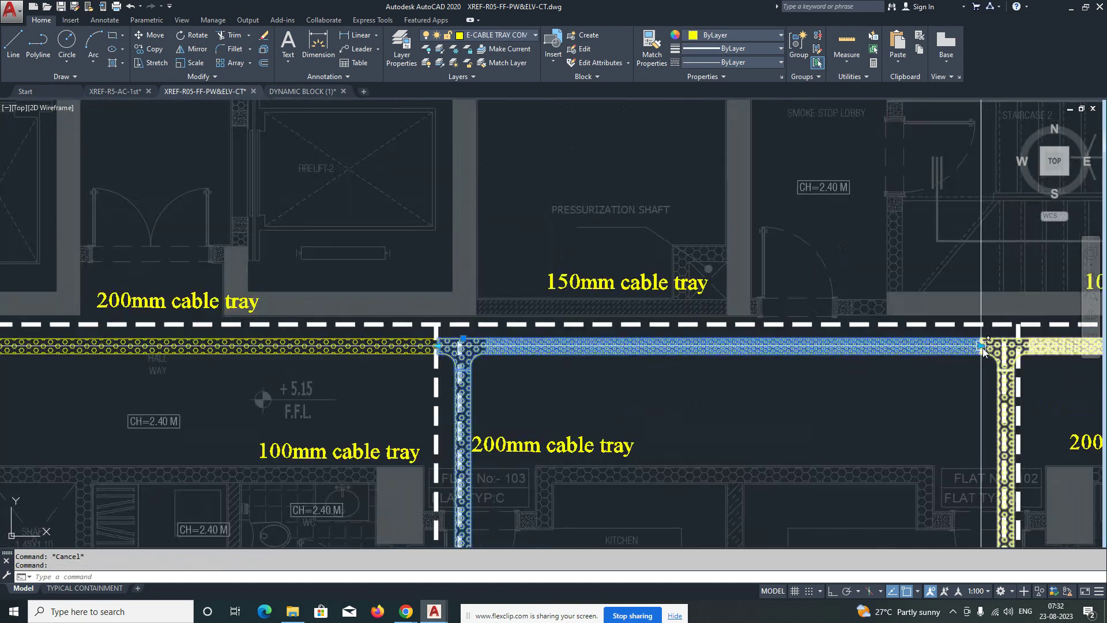
{"action": "left_click", "coordinate": [983, 347]}
{"action": "scroll", "coordinate": [455, 375], "scroll_direction": "up", "scroll_amount": 3}
{"action": "left_click", "coordinate": [455, 372]}
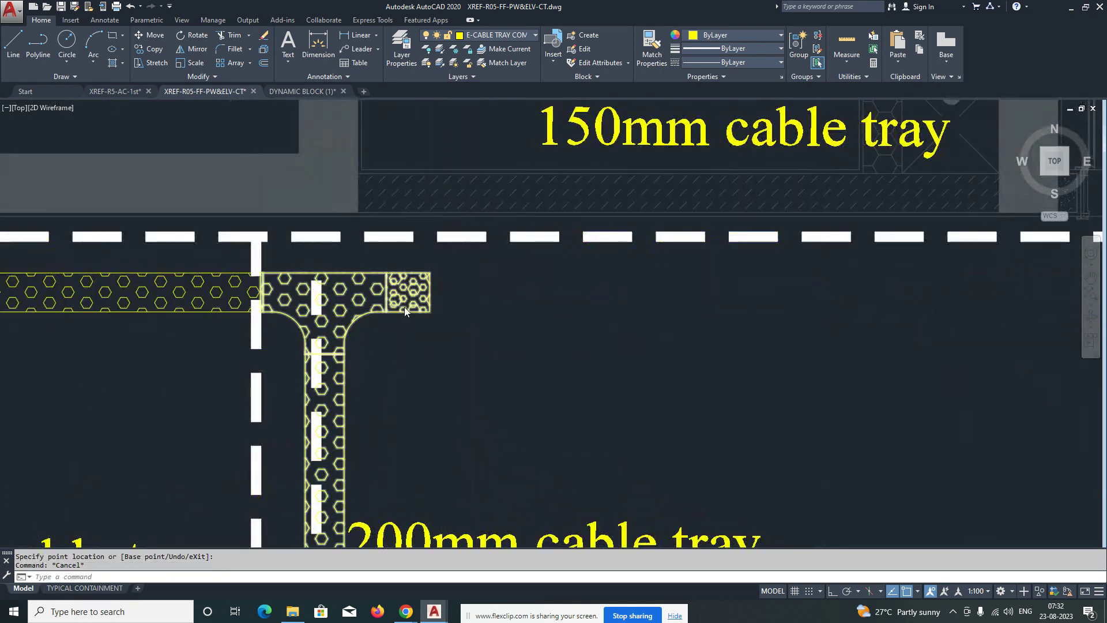
{"action": "scroll", "coordinate": [403, 300], "scroll_direction": "up", "scroll_amount": 3}
{"action": "key", "text": "Escape"}
Step: Retract the remaining right stub of the tee near DB-TY.C to the tee's end face
{"action": "middle_click_drag", "start_coordinate": [391, 295], "coordinate": [603, 330]}
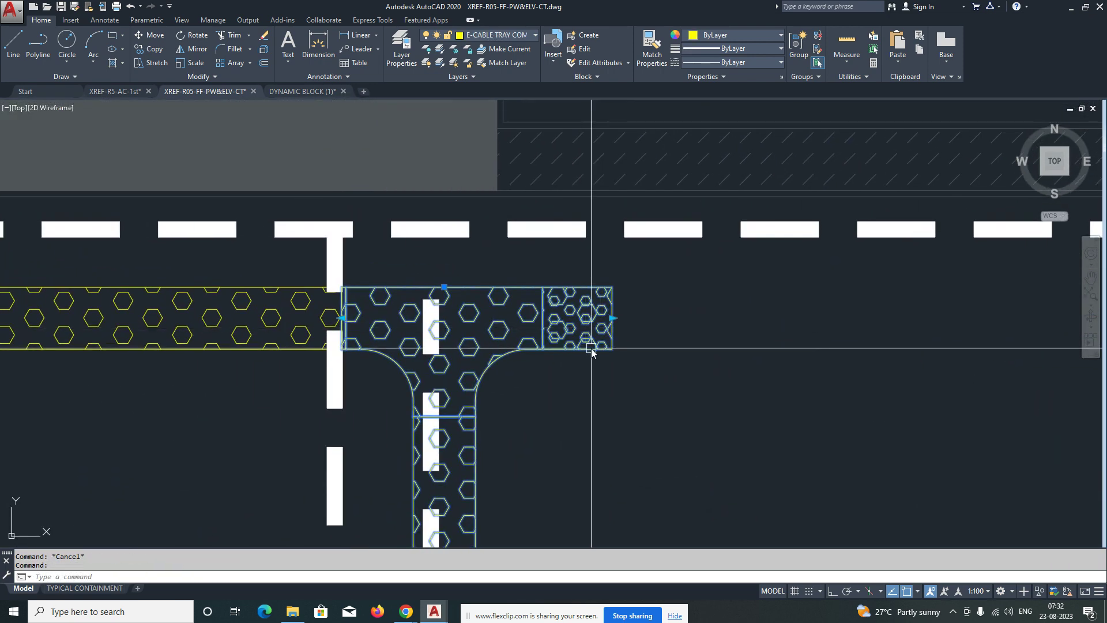
{"action": "scroll", "coordinate": [610, 320], "scroll_direction": "up", "scroll_amount": 5}
{"action": "left_click", "coordinate": [617, 307]}
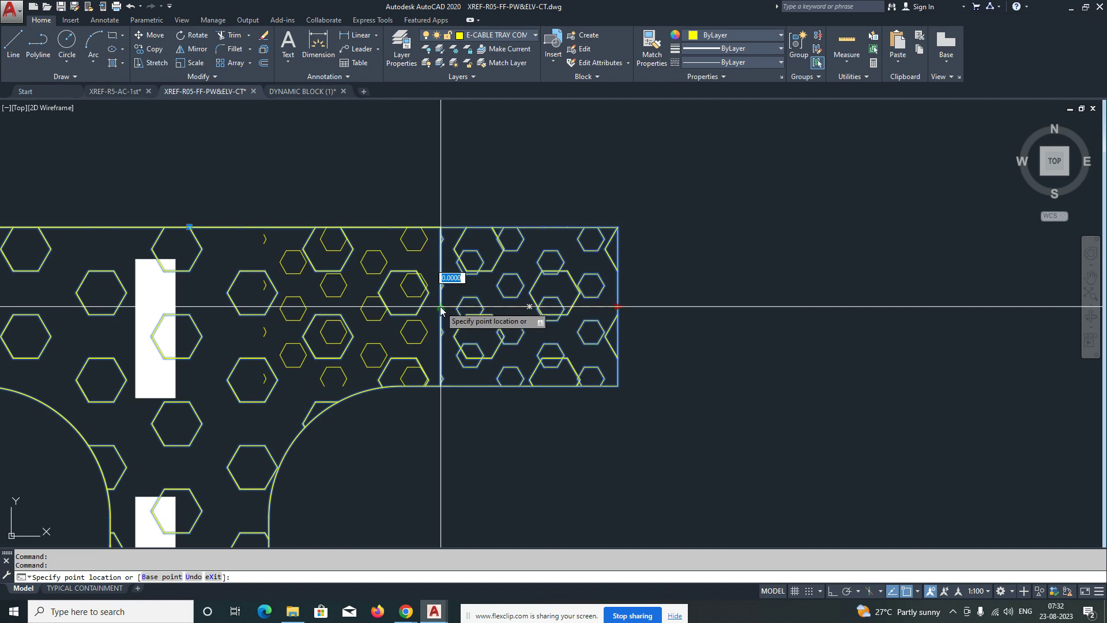
{"action": "key", "text": "Escape"}
Step: Stretch the left outlet of the tee near DB-TY.B along the corridor to the right end of the tee near DB-TY.C
{"action": "scroll", "coordinate": [441, 310], "scroll_direction": "down", "scroll_amount": 6}
{"action": "scroll", "coordinate": [961, 337], "scroll_direction": "up", "scroll_amount": 5}
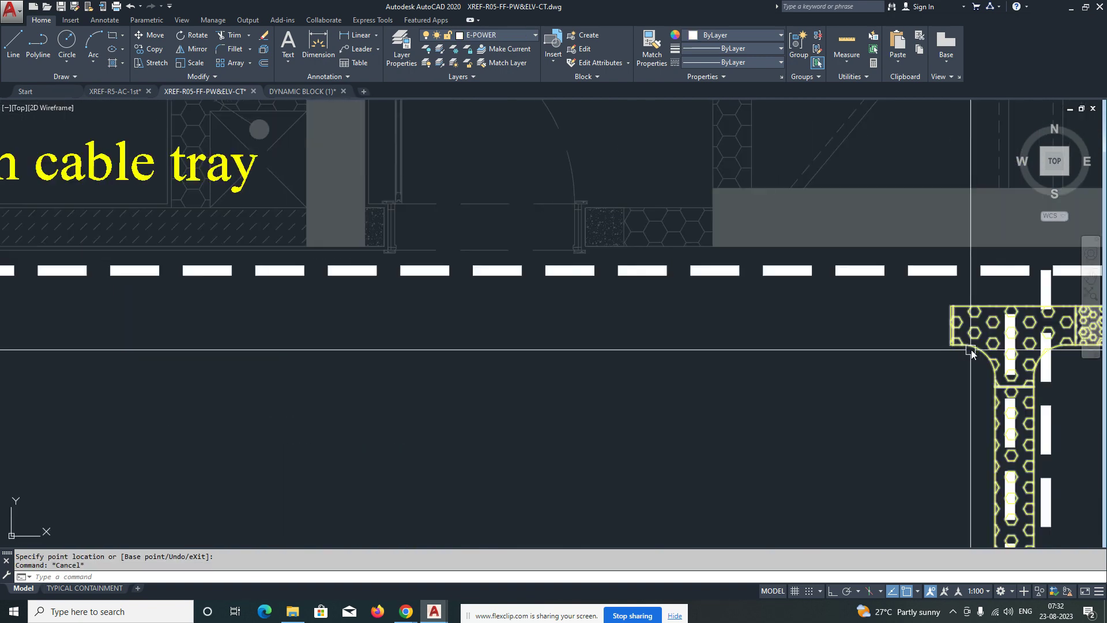
{"action": "left_click", "coordinate": [952, 325]}
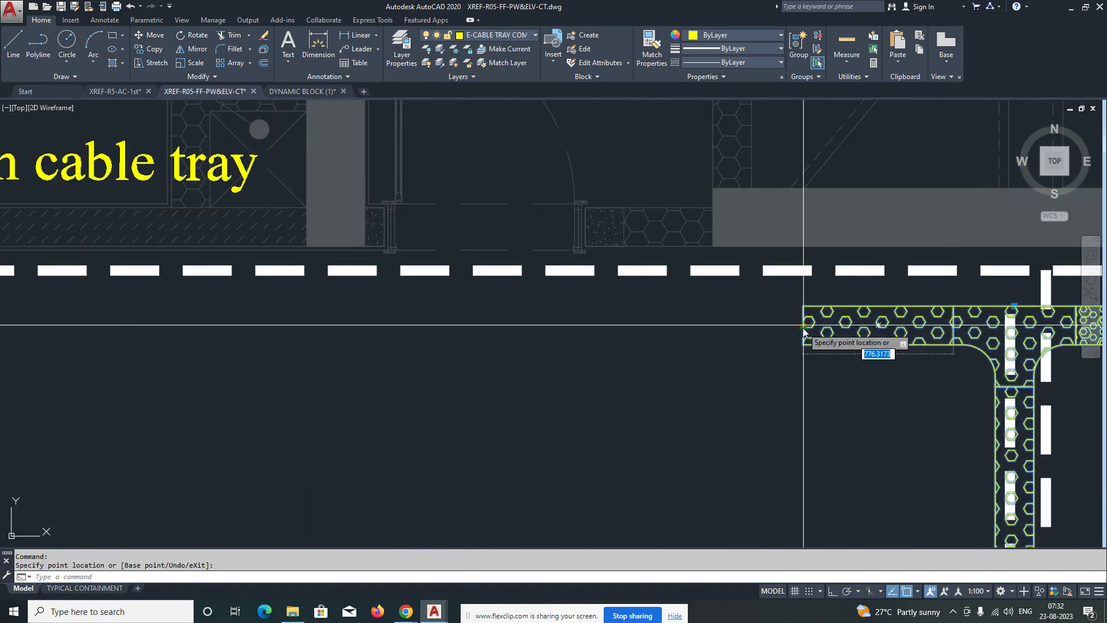
{"action": "scroll", "coordinate": [804, 330], "scroll_direction": "down", "scroll_amount": 3}
{"action": "scroll", "coordinate": [354, 359], "scroll_direction": "up", "scroll_amount": 3}
{"action": "left_click", "coordinate": [334, 338]}
{"action": "key", "text": "Escape"}
{"action": "key", "text": "Escape"}
Step: Move the tee near DB-TY.C so its lower right corner meets the lower edge of the adjoining corridor tray
{"action": "scroll", "coordinate": [412, 344], "scroll_direction": "up", "scroll_amount": 4}
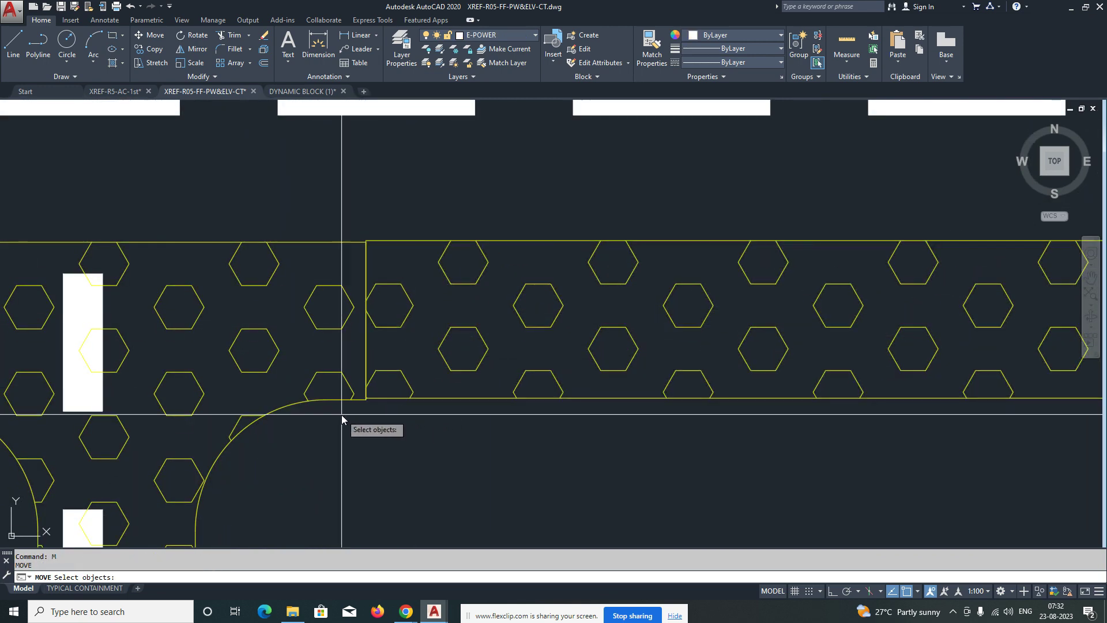
{"action": "left_click", "coordinate": [341, 414]}
{"action": "left_click", "coordinate": [323, 381]}
{"action": "key", "text": "space"}
{"action": "scroll", "coordinate": [383, 407], "scroll_direction": "up", "scroll_amount": 2}
{"action": "left_click", "coordinate": [338, 391]}
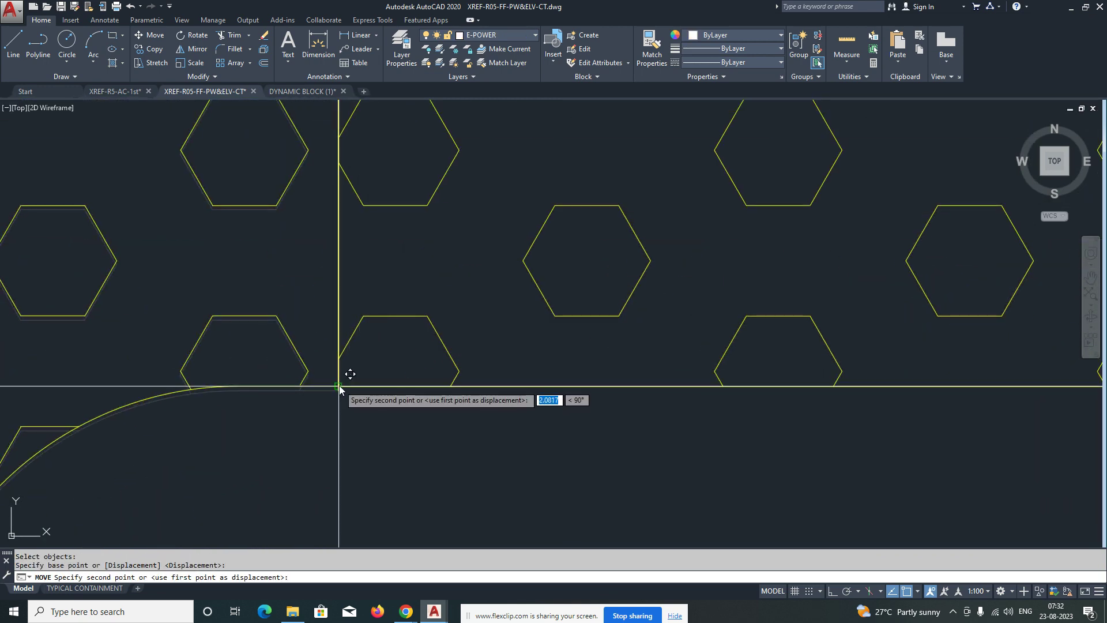
{"action": "left_click", "coordinate": [339, 387]}
{"action": "scroll", "coordinate": [617, 363], "scroll_direction": "down", "scroll_amount": 4}
{"action": "key", "text": "Escape"}
{"action": "scroll", "coordinate": [376, 297], "scroll_direction": "up", "scroll_amount": 2}
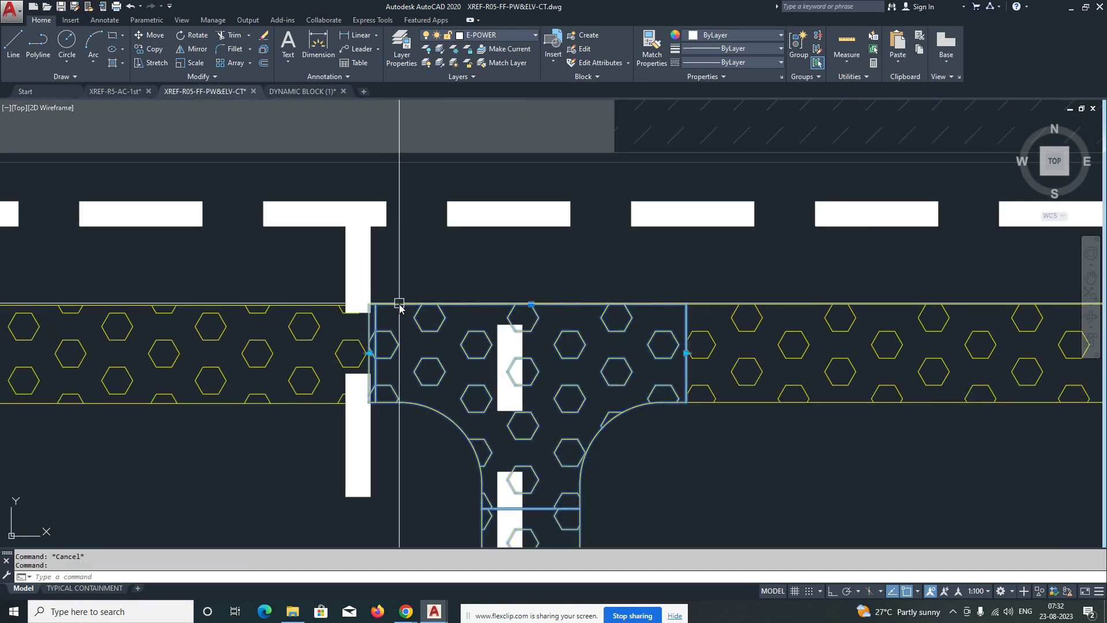
{"action": "scroll", "coordinate": [346, 309], "scroll_direction": "up", "scroll_amount": 3}
Step: Align the loose tee near DB-TY.D with the upper edge of the diagonal corridor tray, without scaling it
{"action": "scroll", "coordinate": [449, 306], "scroll_direction": "down", "scroll_amount": 6}
{"action": "scroll", "coordinate": [450, 305], "scroll_direction": "down", "scroll_amount": 8}
{"action": "scroll", "coordinate": [415, 363], "scroll_direction": "up", "scroll_amount": 3}
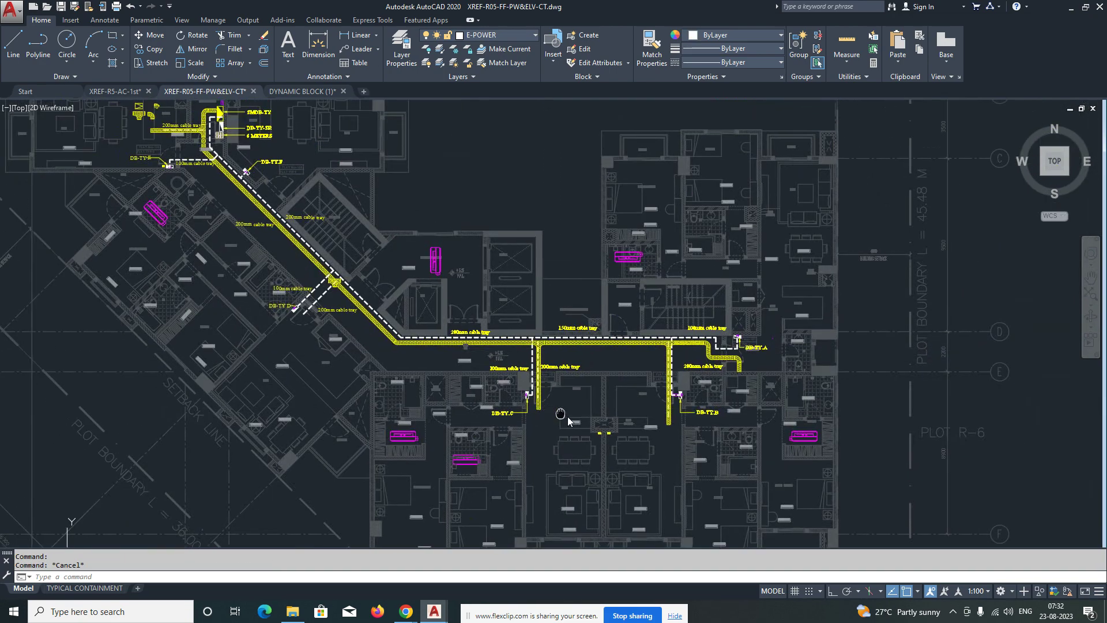
{"action": "scroll", "coordinate": [392, 302], "scroll_direction": "up", "scroll_amount": 8}
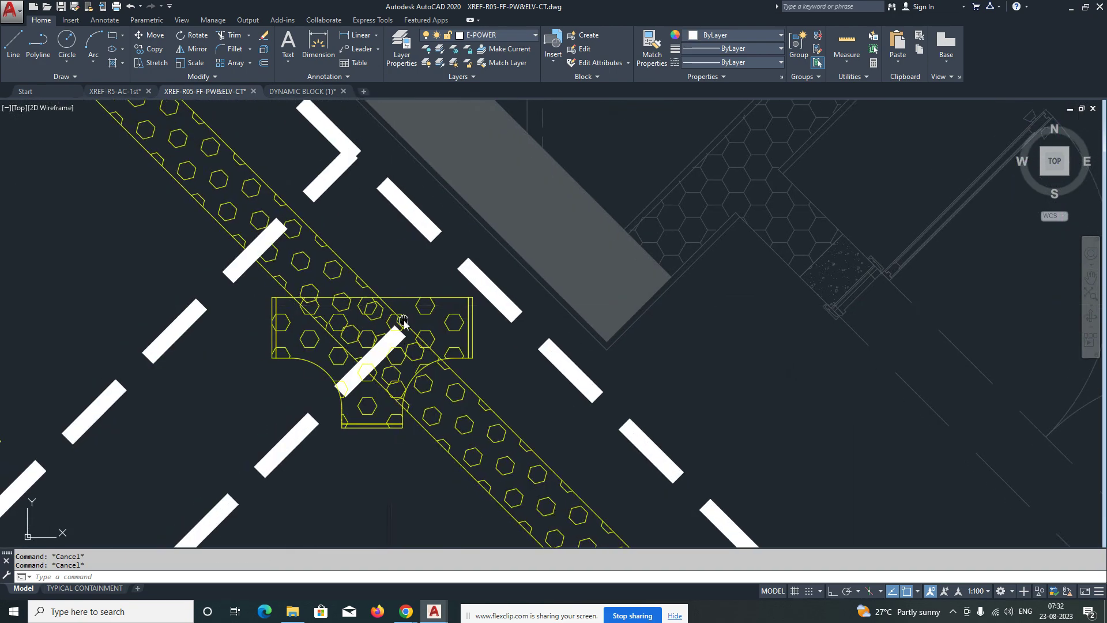
{"action": "type", "text": "AL"}
{"action": "key", "text": "space"}
{"action": "scroll", "coordinate": [466, 301], "scroll_direction": "up", "scroll_amount": 2}
{"action": "left_click", "coordinate": [482, 285]}
{"action": "left_click", "coordinate": [477, 294]}
{"action": "key", "text": "space"}
{"action": "left_click", "coordinate": [259, 287]}
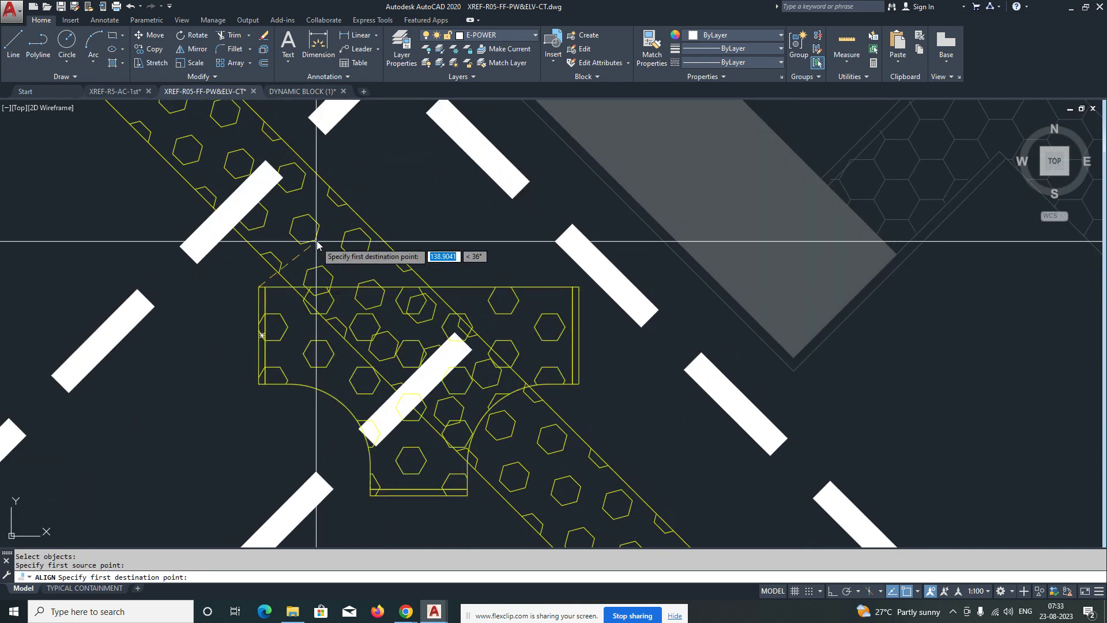
{"action": "left_click", "coordinate": [345, 203]}
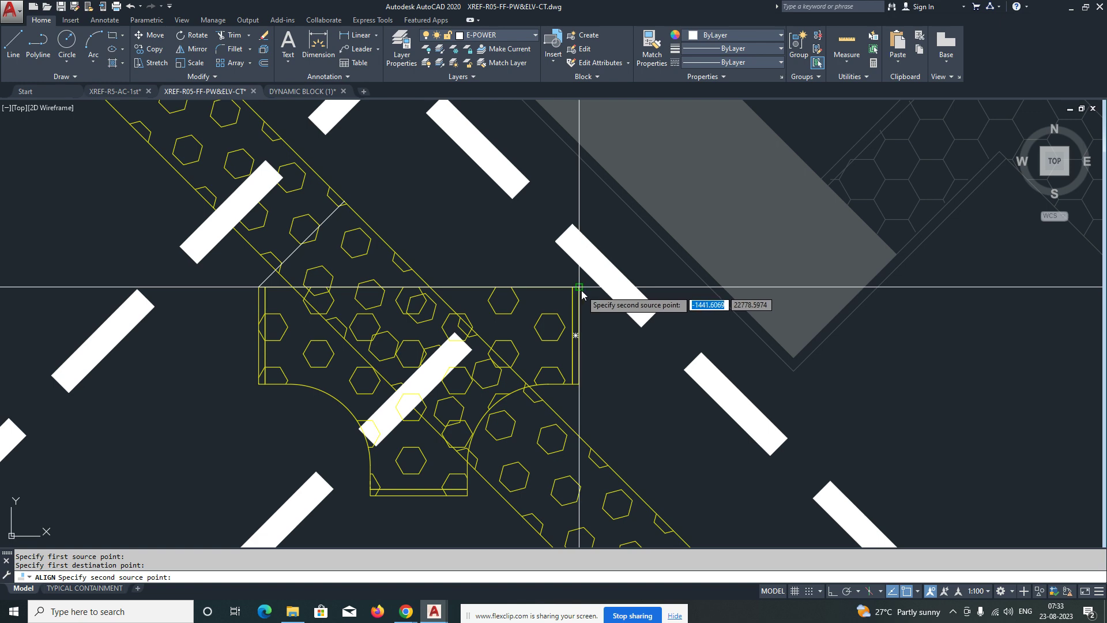
{"action": "key", "text": "space"}
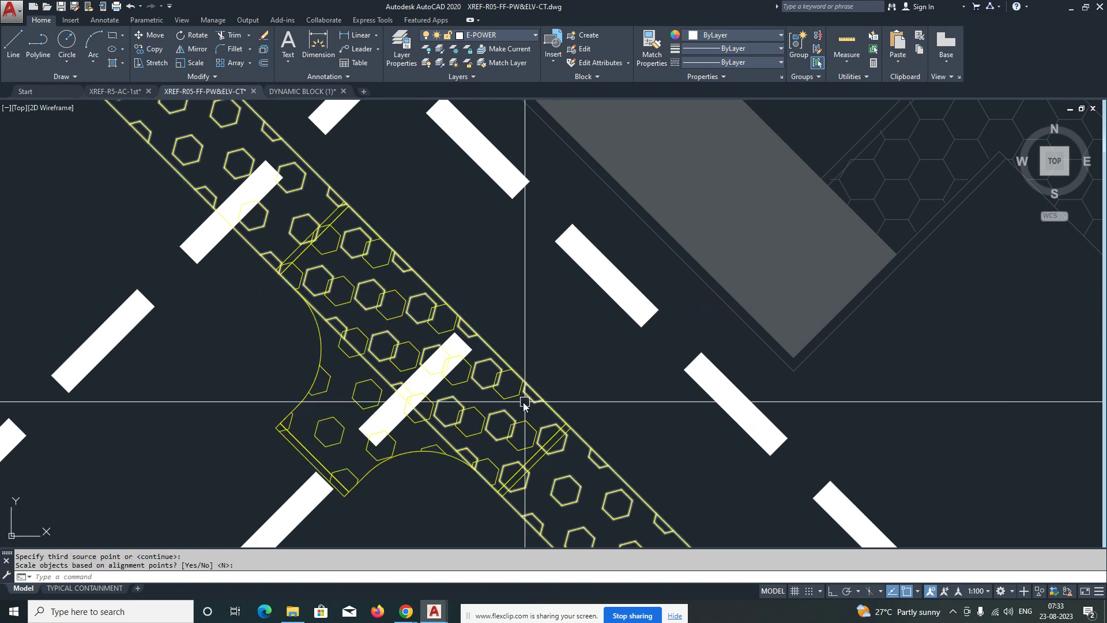
{"action": "key", "text": "Escape"}
Step: Stretch the branch outlet of the diagonal tee along the dashed 200mm route towards DB-TY.D, past the route's end
{"action": "scroll", "coordinate": [513, 405], "scroll_direction": "down", "scroll_amount": 1}
{"action": "middle_click_drag", "start_coordinate": [440, 457], "coordinate": [541, 373]}
{"action": "left_click", "coordinate": [541, 359]}
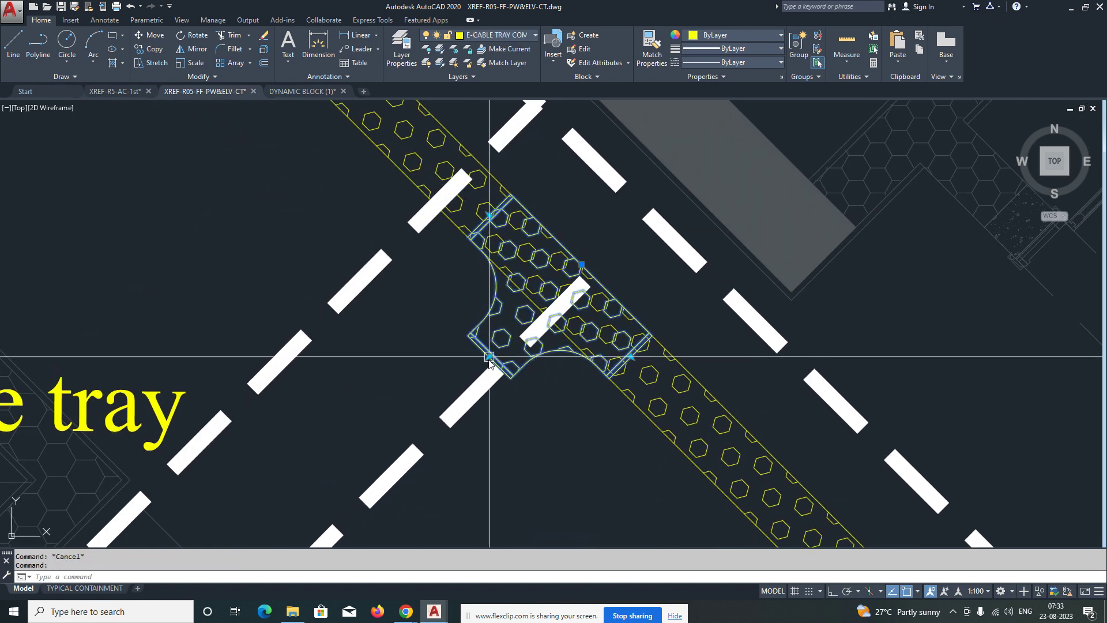
{"action": "left_click", "coordinate": [490, 357]}
{"action": "scroll", "coordinate": [496, 369], "scroll_direction": "down", "scroll_amount": 4}
{"action": "scroll", "coordinate": [455, 403], "scroll_direction": "up", "scroll_amount": 5}
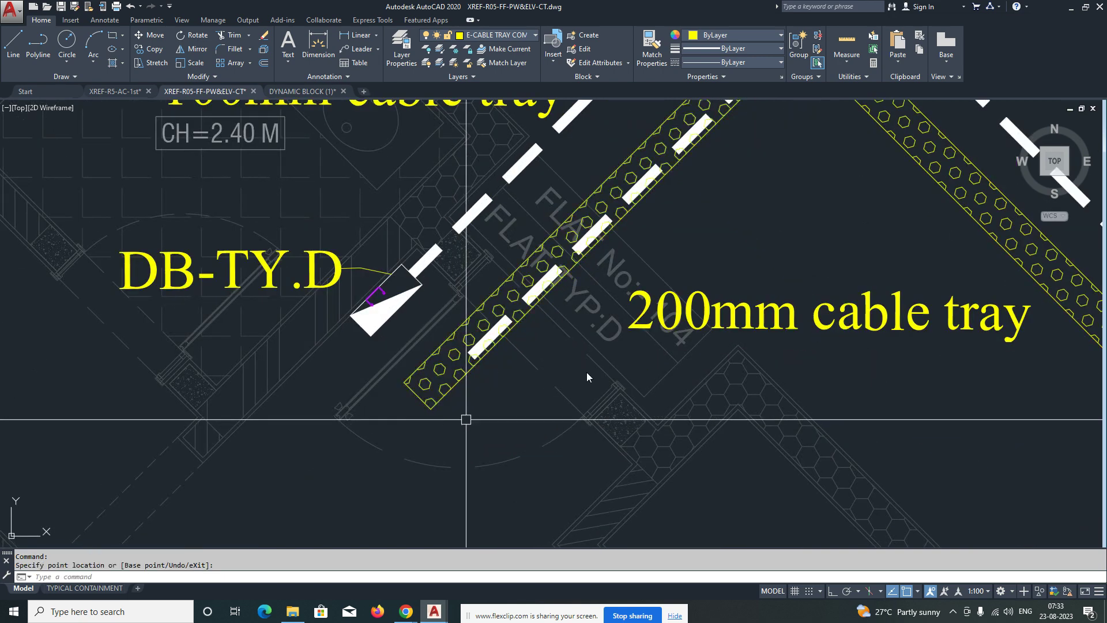
{"action": "key", "text": "Escape"}
Step: Move the diagonal tee down along the corridor tray so its branch is centred on the dashed 200mm route
{"action": "scroll", "coordinate": [508, 432], "scroll_direction": "down", "scroll_amount": 3}
{"action": "scroll", "coordinate": [557, 375], "scroll_direction": "up", "scroll_amount": 3}
{"action": "scroll", "coordinate": [586, 379], "scroll_direction": "down", "scroll_amount": 3}
{"action": "scroll", "coordinate": [596, 349], "scroll_direction": "up", "scroll_amount": 3}
{"action": "type", "text": "m"}
{"action": "scroll", "coordinate": [584, 346], "scroll_direction": "up", "scroll_amount": 2}
{"action": "left_click", "coordinate": [572, 341]}
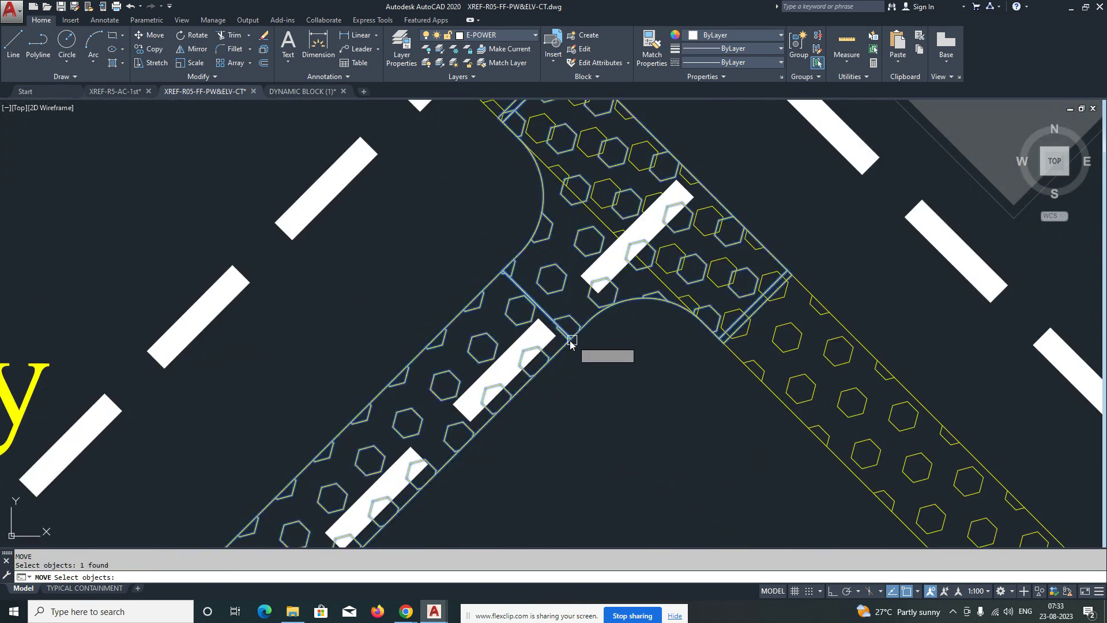
{"action": "left_click", "coordinate": [543, 314]}
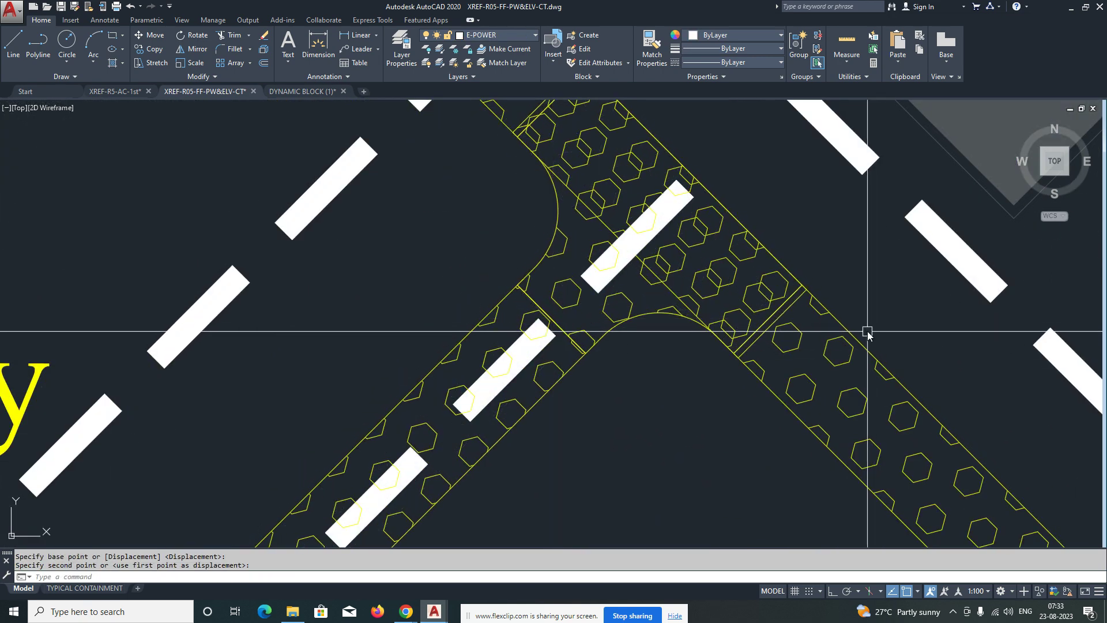
Step: Shorten the diagonal corridor tray so its lower end meets the upper end of the tee near DB-TY.D
{"action": "scroll", "coordinate": [760, 311], "scroll_direction": "down", "scroll_amount": 4}
{"action": "left_click", "coordinate": [778, 320]}
{"action": "scroll", "coordinate": [698, 323], "scroll_direction": "down", "scroll_amount": 6}
{"action": "scroll", "coordinate": [745, 374], "scroll_direction": "up", "scroll_amount": 2}
{"action": "key", "text": "Escape"}
{"action": "left_click", "coordinate": [722, 338]}
{"action": "left_click", "coordinate": [905, 515]}
{"action": "scroll", "coordinate": [646, 271], "scroll_direction": "up", "scroll_amount": 6}
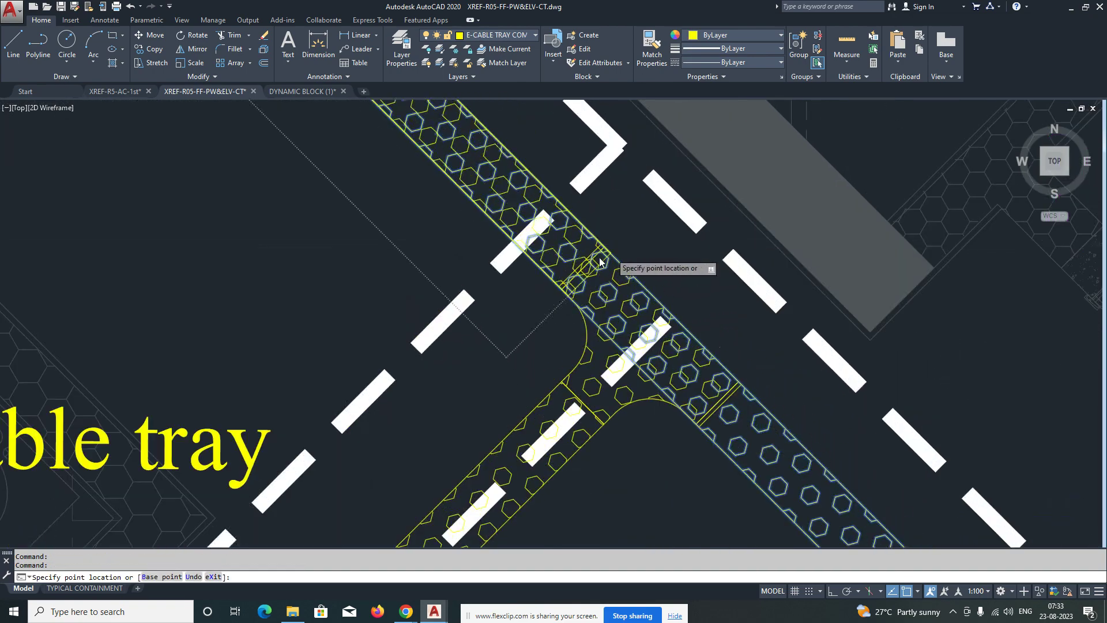
{"action": "key", "text": "Escape"}
{"action": "scroll", "coordinate": [571, 277], "scroll_direction": "down", "scroll_amount": 5}
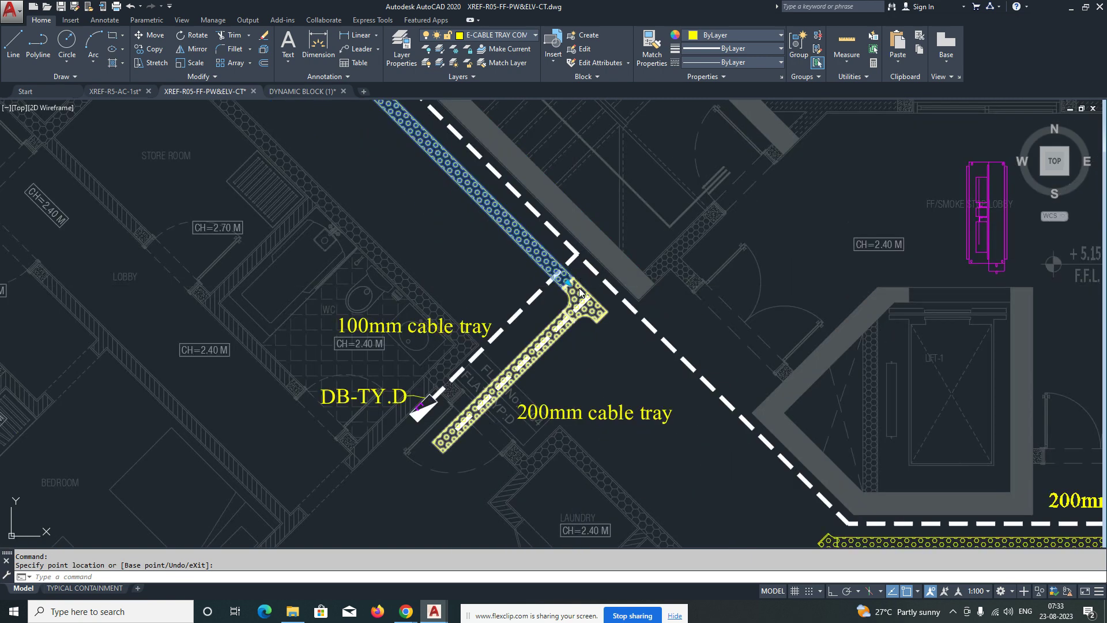
Step: Stretch the lower outlet of the tee near DB-TY.D down the diagonal corridor to the bend of the horizontal tray
{"action": "key", "text": "Escape"}
{"action": "scroll", "coordinate": [554, 284], "scroll_direction": "up", "scroll_amount": 5}
{"action": "left_click", "coordinate": [548, 273]}
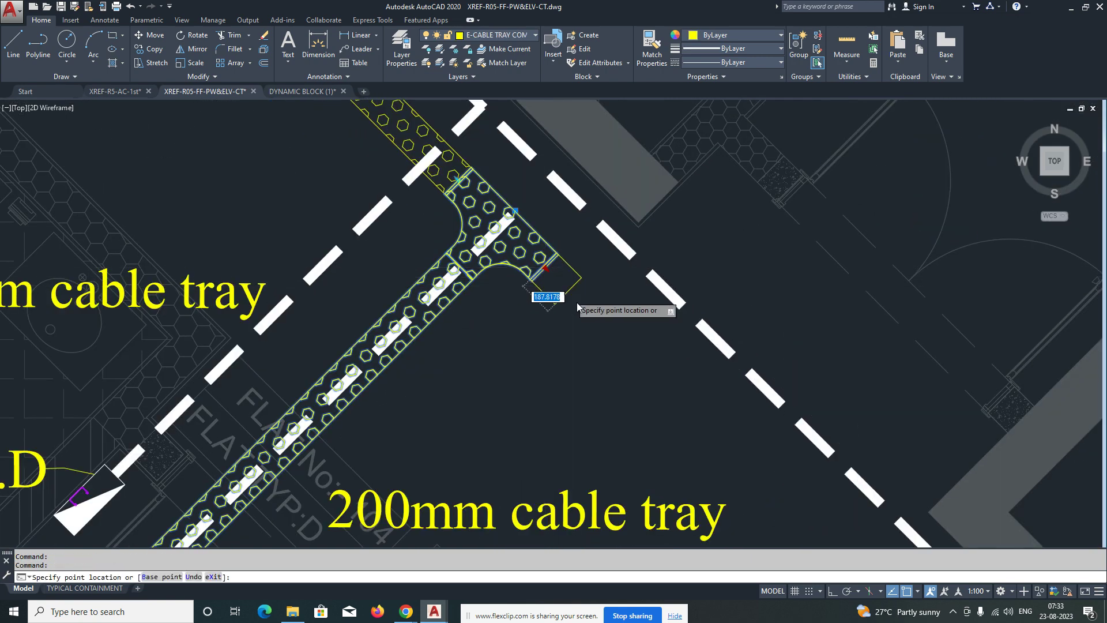
{"action": "scroll", "coordinate": [569, 291], "scroll_direction": "down", "scroll_amount": 5}
{"action": "scroll", "coordinate": [769, 506], "scroll_direction": "up", "scroll_amount": 5}
{"action": "scroll", "coordinate": [803, 510], "scroll_direction": "down", "scroll_amount": 6}
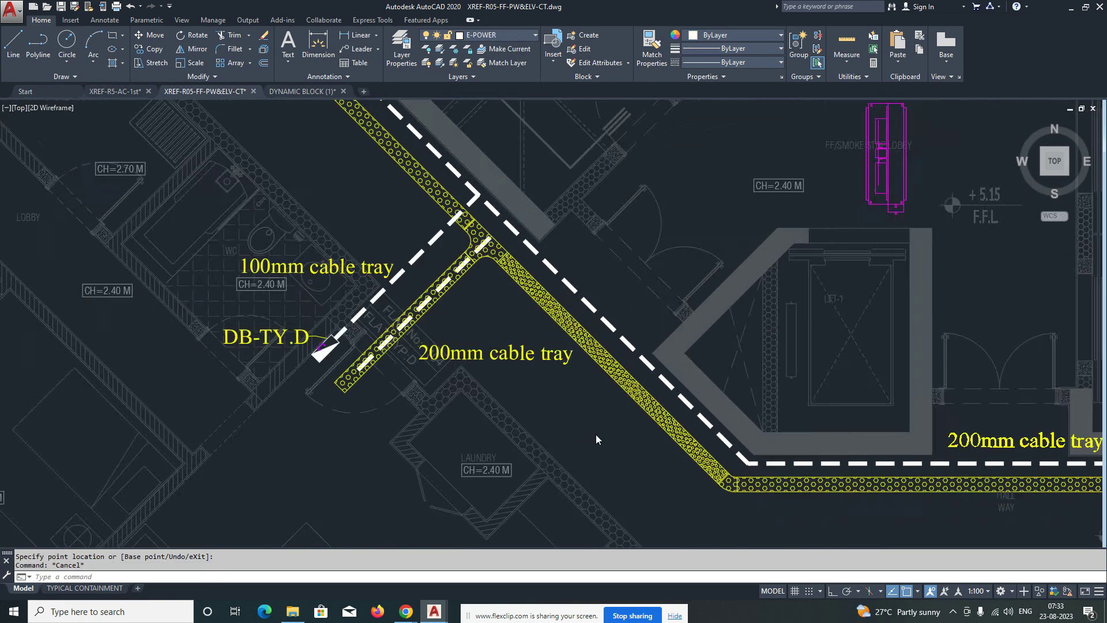
{"action": "key", "text": "Escape"}
{"action": "key", "text": "Escape"}
Step: Examine the cable tray layout from SMDB-TY along the corridor to DB-TY.A, including its branches
{"action": "scroll", "coordinate": [486, 377], "scroll_direction": "up", "scroll_amount": 3}
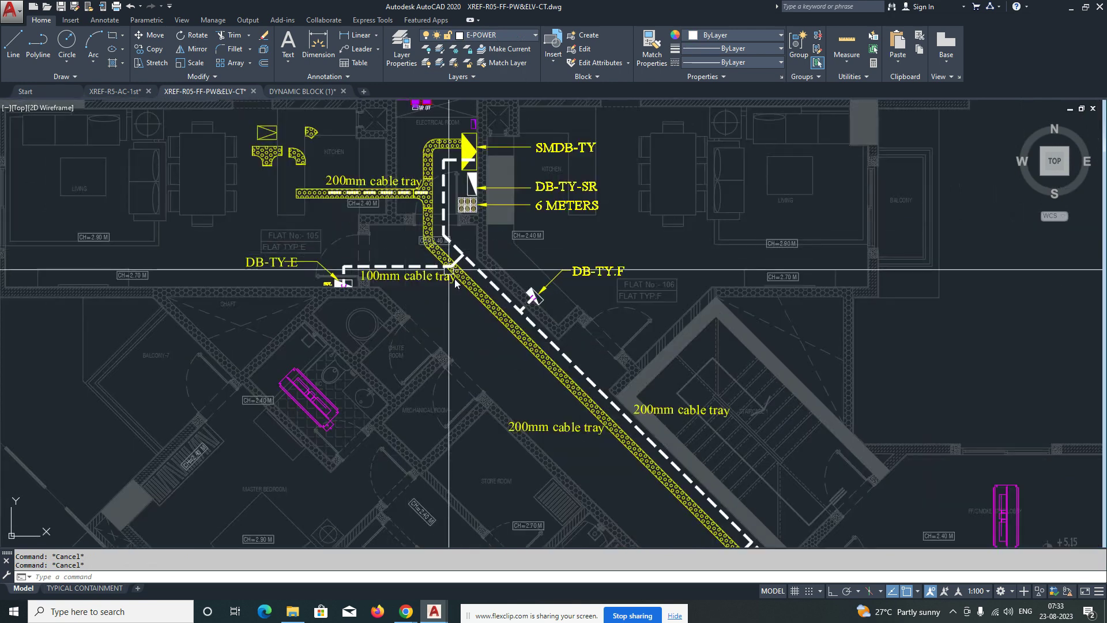
{"action": "scroll", "coordinate": [454, 279], "scroll_direction": "down", "scroll_amount": 5}
{"action": "scroll", "coordinate": [354, 232], "scroll_direction": "up", "scroll_amount": 2}
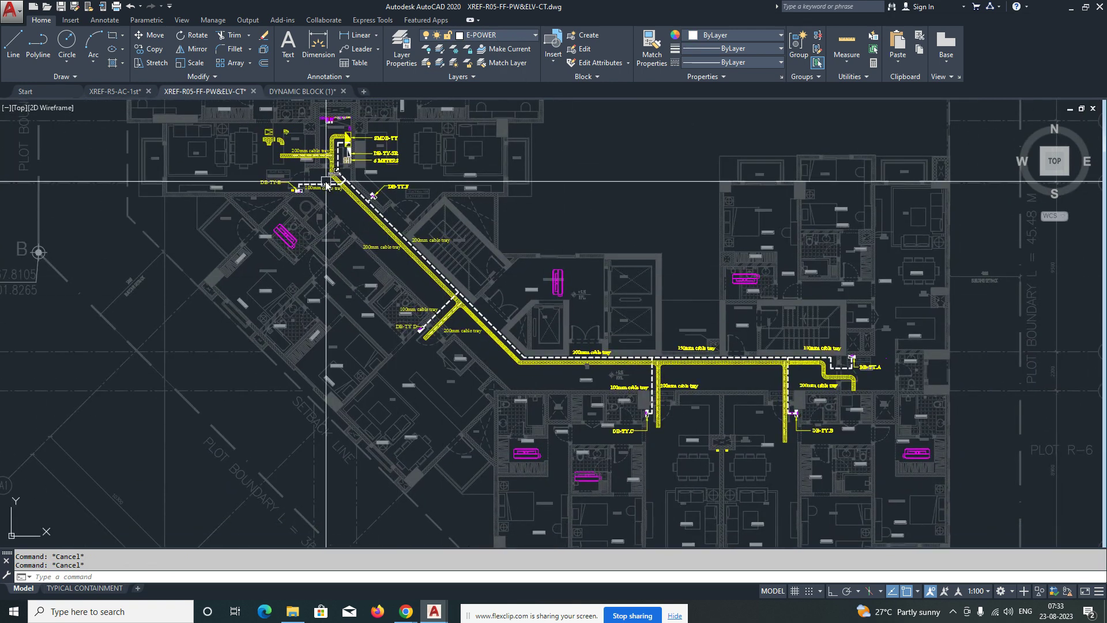
{"action": "scroll", "coordinate": [680, 437], "scroll_direction": "up", "scroll_amount": 4}
{"action": "scroll", "coordinate": [534, 404], "scroll_direction": "down", "scroll_amount": 4}
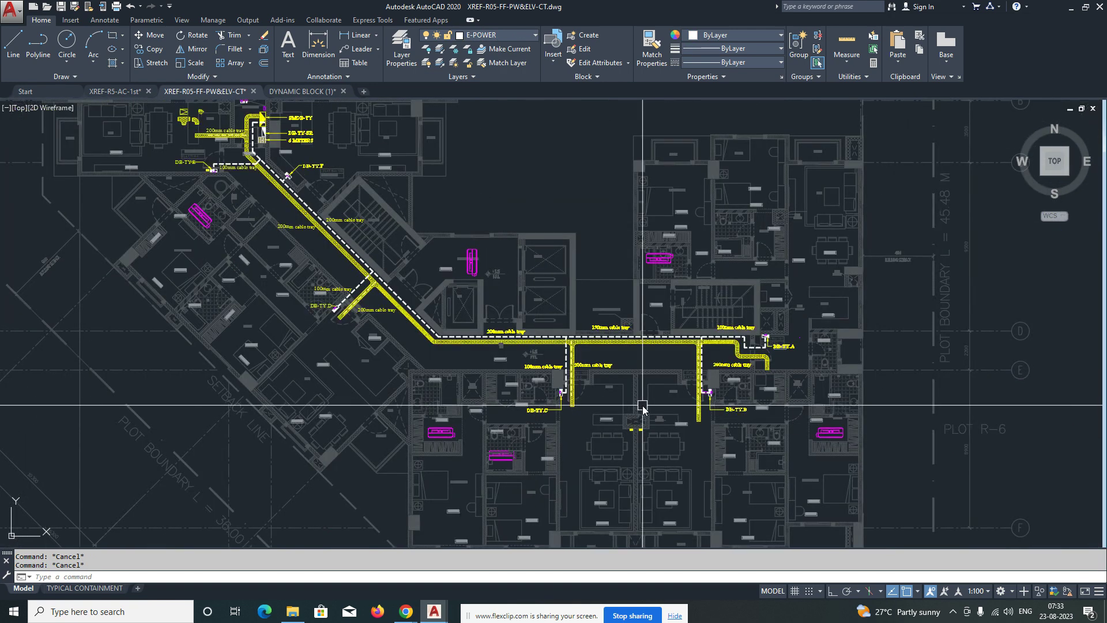
{"action": "middle_click_drag", "start_coordinate": [642, 403], "coordinate": [720, 404]}
{"action": "middle_click_drag", "start_coordinate": [479, 331], "coordinate": [516, 417]}
{"action": "scroll", "coordinate": [516, 417], "scroll_direction": "down", "scroll_amount": 4}
{"action": "scroll", "coordinate": [447, 343], "scroll_direction": "up", "scroll_amount": 6}
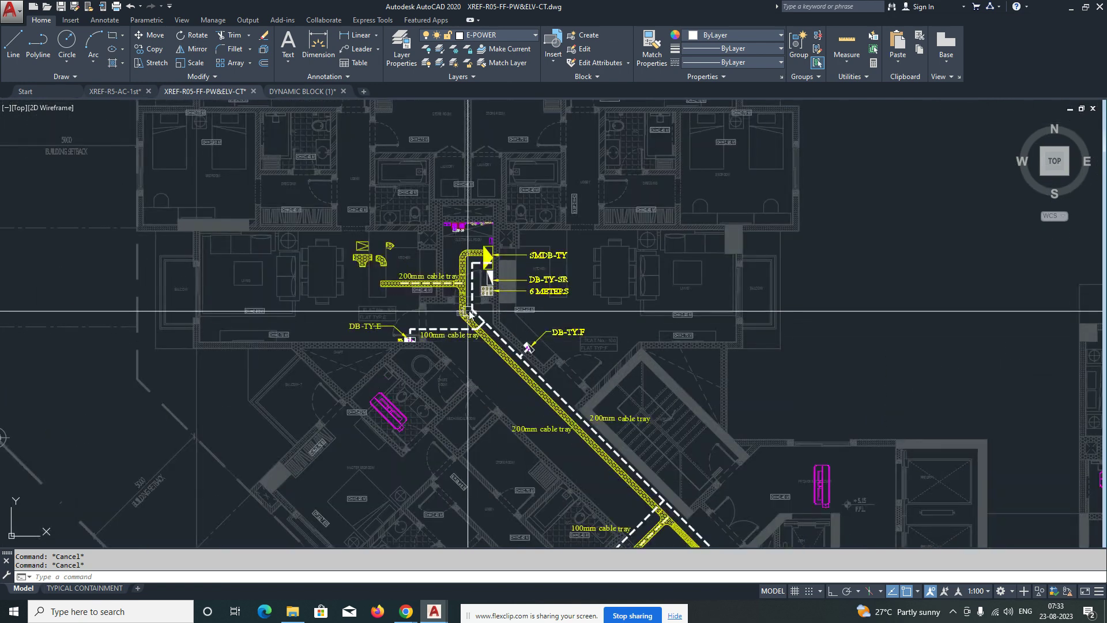
{"action": "scroll", "coordinate": [544, 311], "scroll_direction": "down", "scroll_amount": 6}
{"action": "middle_click_drag", "start_coordinate": [160, 340], "coordinate": [436, 342]}
{"action": "scroll", "coordinate": [222, 312], "scroll_direction": "up", "scroll_amount": 10}
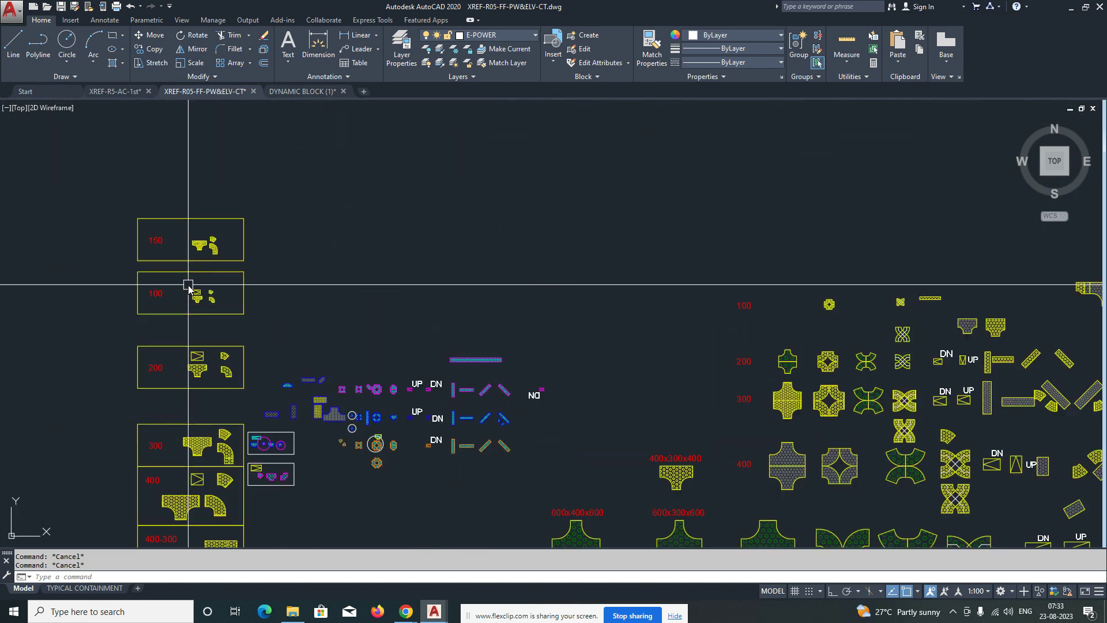
{"action": "type", "text": "c"}
{"action": "scroll", "coordinate": [366, 283], "scroll_direction": "down", "scroll_amount": 5}
{"action": "type", "text": "cp"}
{"action": "left_click", "coordinate": [287, 320]}
{"action": "left_click", "coordinate": [443, 389]}
{"action": "key", "text": "space"}
{"action": "left_click", "coordinate": [370, 382]}
{"action": "scroll", "coordinate": [308, 376], "scroll_direction": "down", "scroll_amount": 8}
{"action": "key", "text": "Escape"}
{"action": "key", "text": "Escape"}
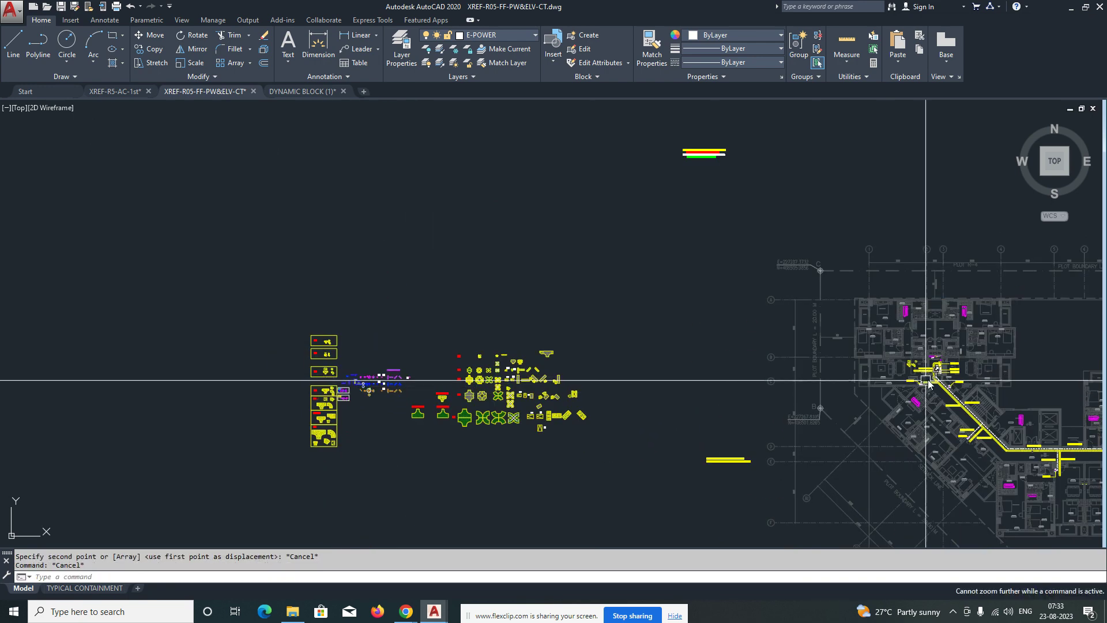
Step: Copy the tray bend beside SMDB-TY to the empty area above the DB-TY.F label
{"action": "scroll", "coordinate": [928, 382], "scroll_direction": "up", "scroll_amount": 10}
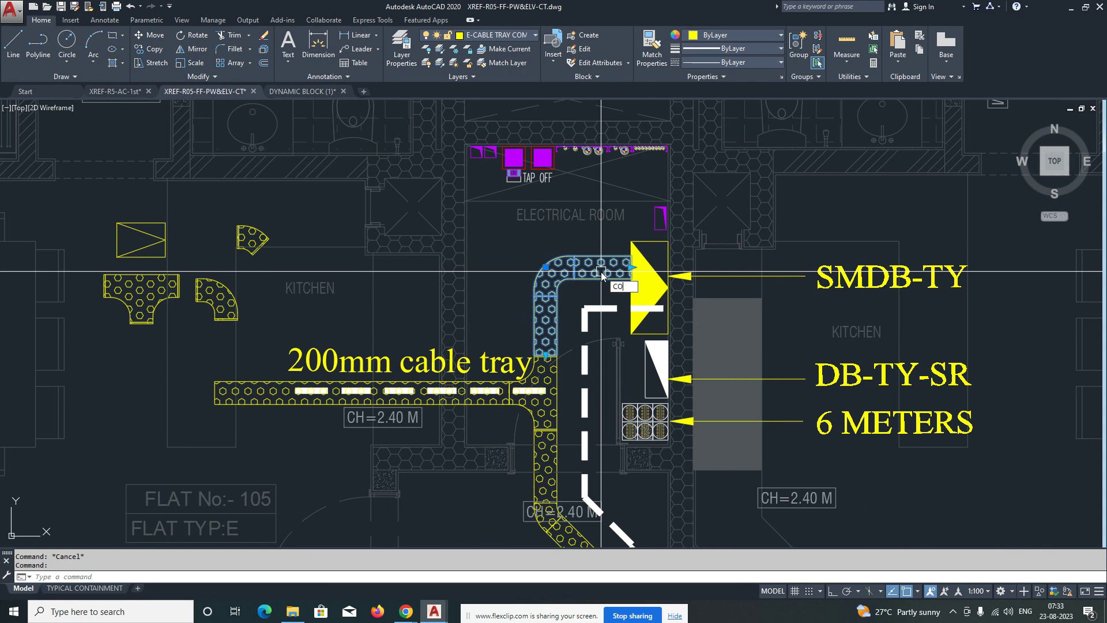
{"action": "key", "text": "space"}
{"action": "left_click", "coordinate": [546, 267]}
{"action": "scroll", "coordinate": [578, 331], "scroll_direction": "down", "scroll_amount": 4}
{"action": "scroll", "coordinate": [740, 402], "scroll_direction": "up", "scroll_amount": 6}
{"action": "left_click", "coordinate": [708, 356]}
{"action": "key", "text": "Escape"}
Step: Assign the copied tray bend above the DB-TY.F label to the E-CABL-TRAY-1 layer
{"action": "left_click", "coordinate": [766, 394]}
{"action": "left_click", "coordinate": [669, 330]}
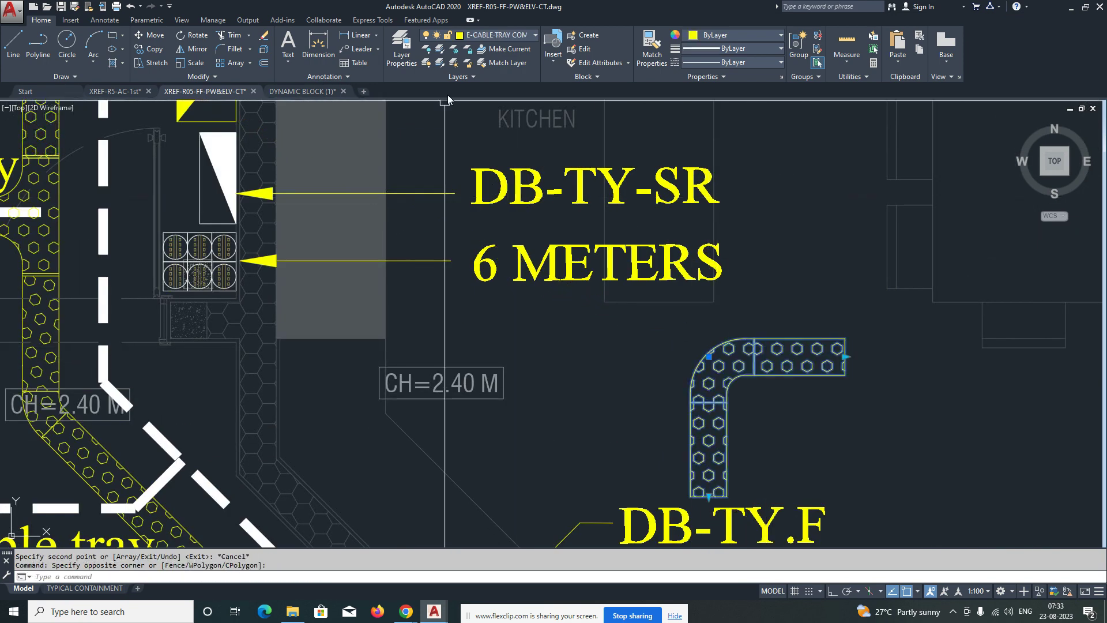
{"action": "left_click", "coordinate": [503, 35]}
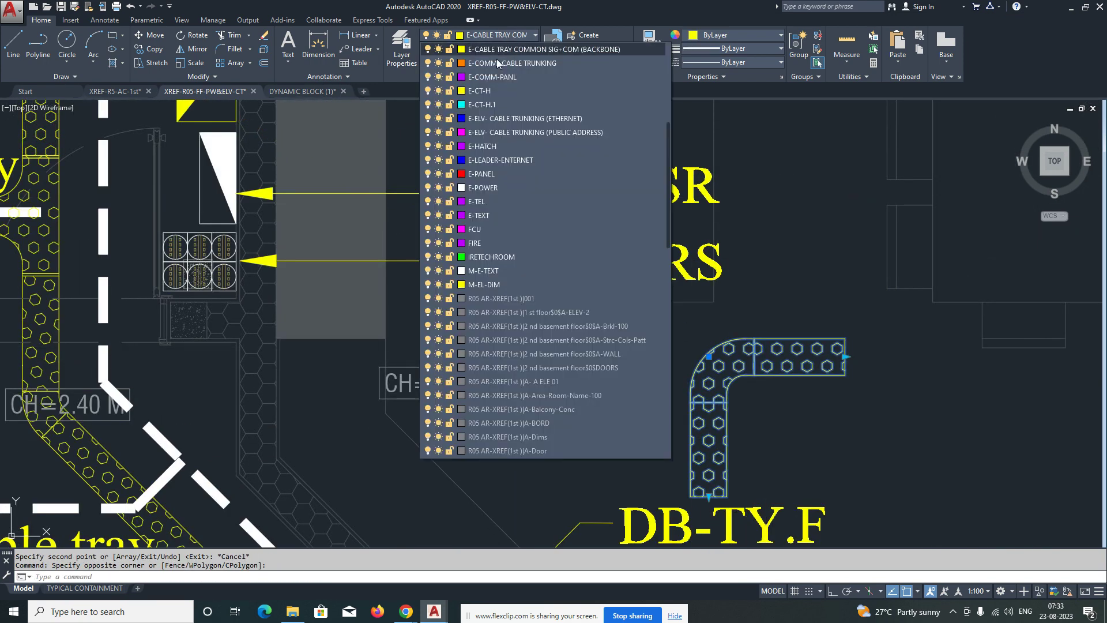
{"action": "left_click", "coordinate": [502, 63]}
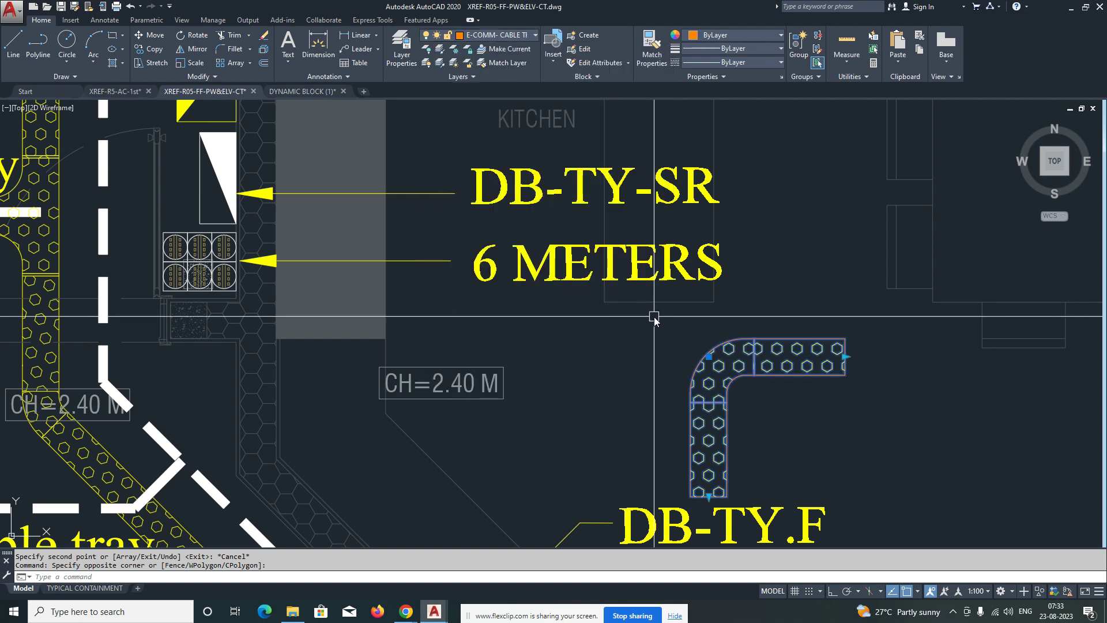
{"action": "left_click", "coordinate": [508, 35]}
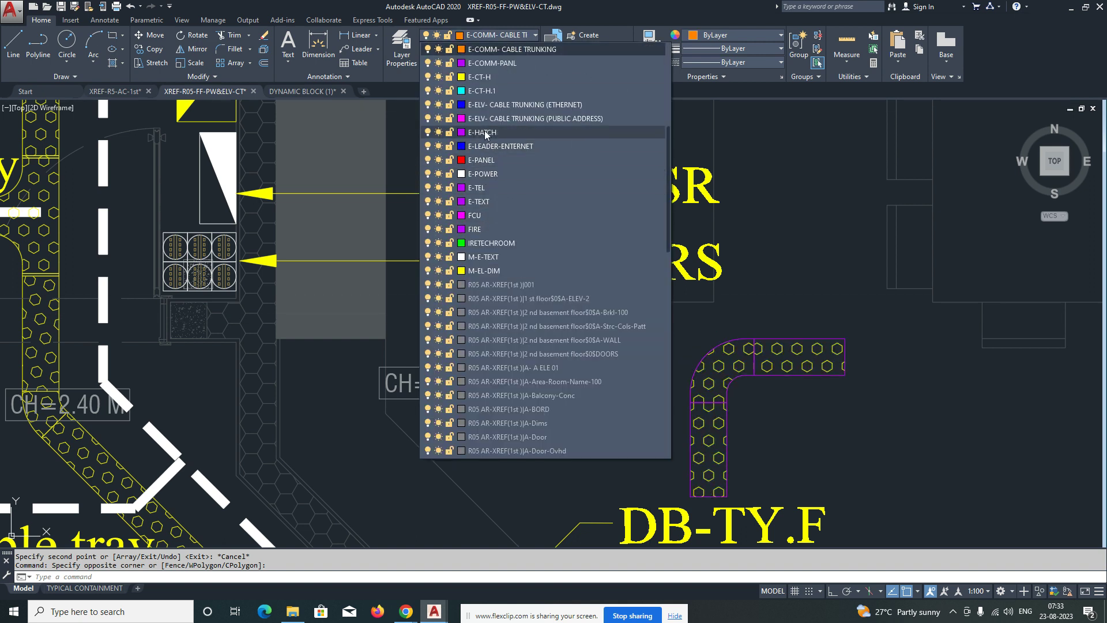
{"action": "scroll", "coordinate": [494, 144], "scroll_direction": "up", "scroll_amount": 1}
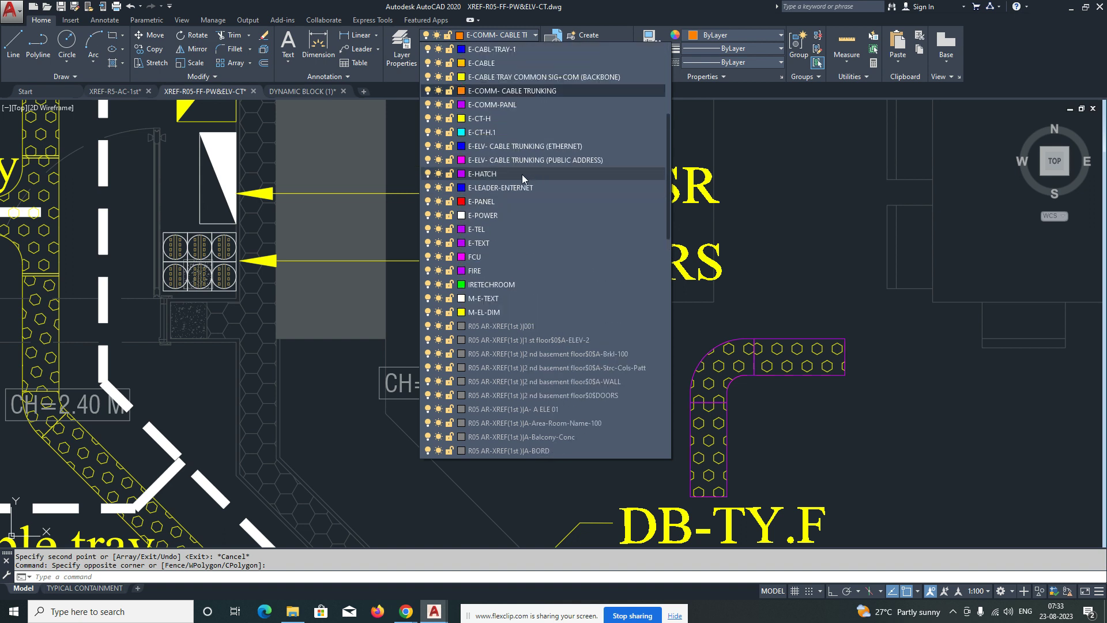
{"action": "scroll", "coordinate": [521, 174], "scroll_direction": "up", "scroll_amount": 1}
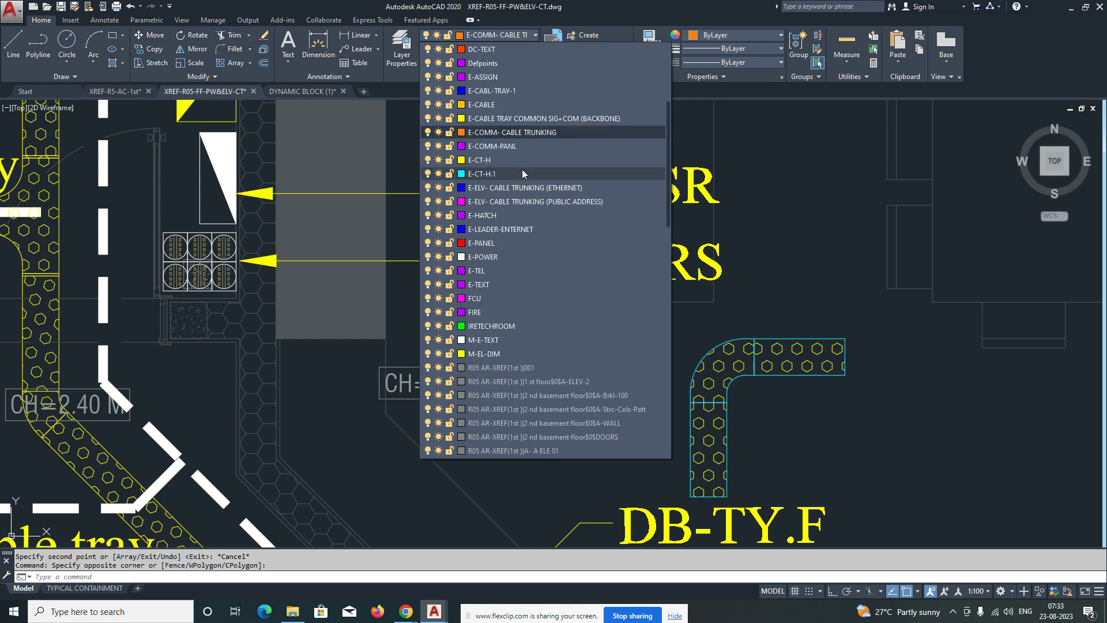
{"action": "left_click", "coordinate": [484, 104]}
{"action": "left_click", "coordinate": [501, 36]}
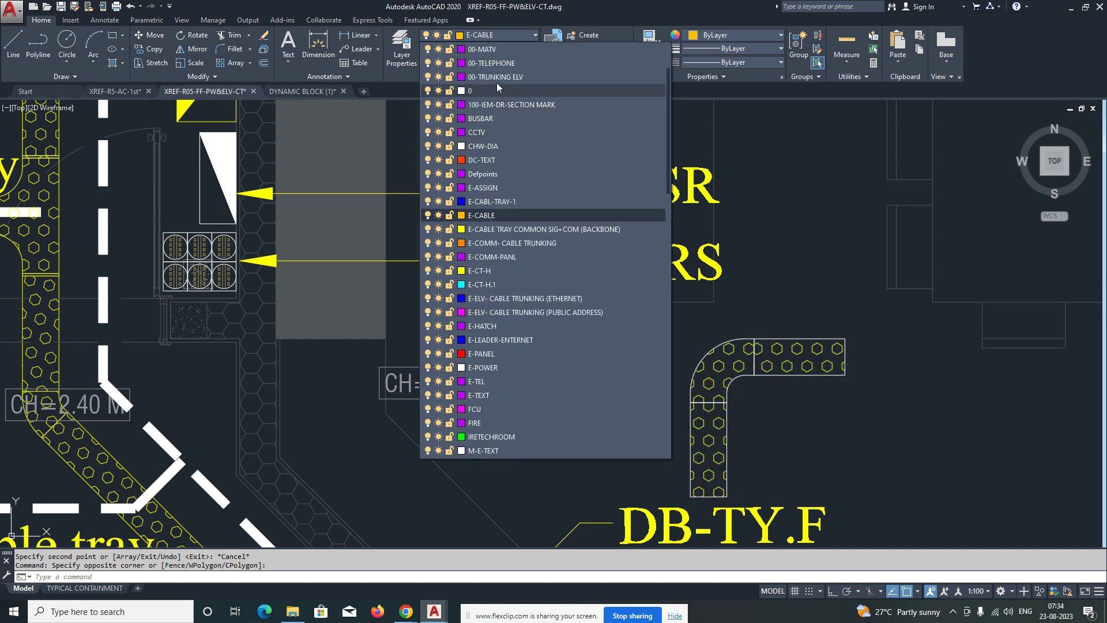
{"action": "scroll", "coordinate": [496, 67], "scroll_direction": "up", "scroll_amount": 2}
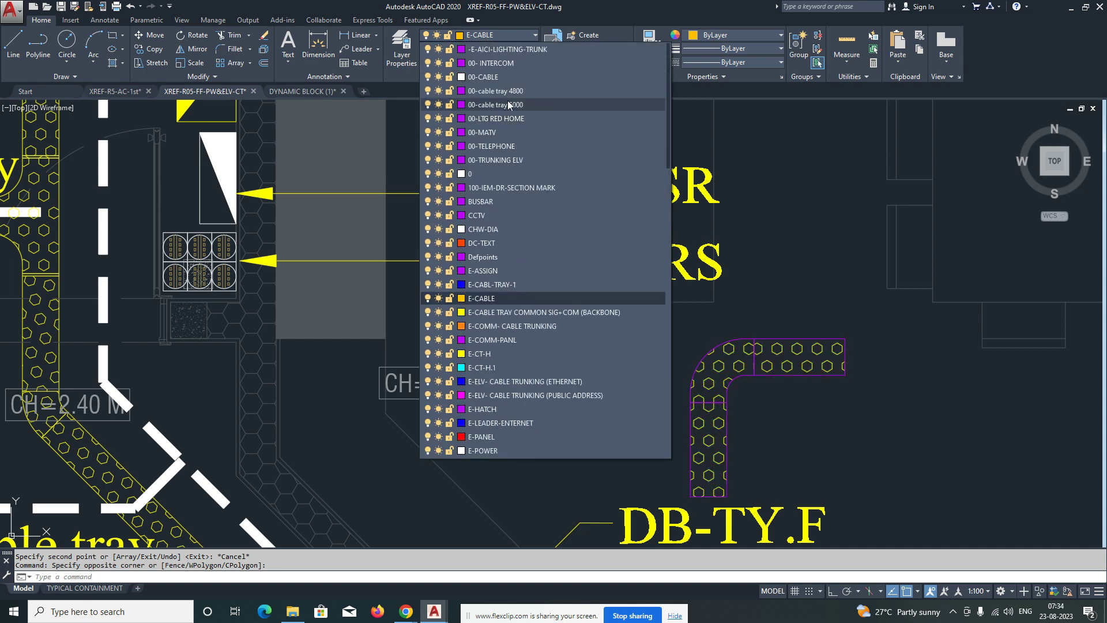
{"action": "scroll", "coordinate": [508, 104], "scroll_direction": "down", "scroll_amount": 2}
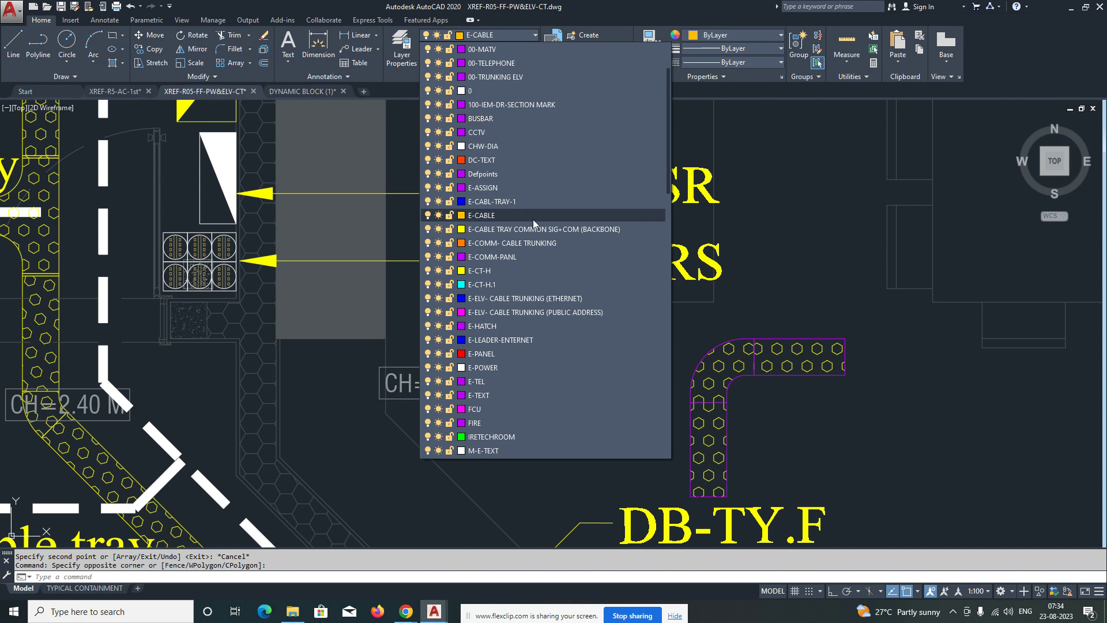
{"action": "left_click", "coordinate": [493, 205]}
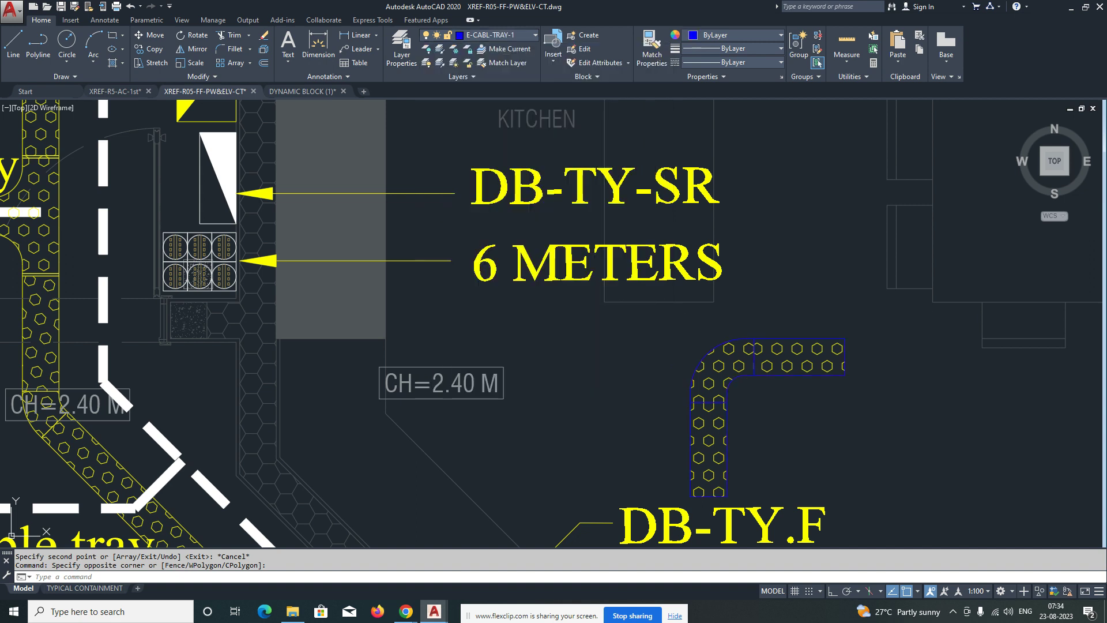
Step: Move the blue tray bend onto the start of the white dashed route at SMDB-TY
{"action": "type", "text": "m"}
{"action": "key", "text": "Return"}
{"action": "left_click", "coordinate": [833, 322]}
{"action": "left_click", "coordinate": [801, 382]}
{"action": "key", "text": "Return"}
{"action": "left_click", "coordinate": [845, 364]}
{"action": "mouse_move", "coordinate": [449, 332]}
{"action": "middle_mouse_down"}
{"action": "mouse_move", "coordinate": [669, 444]}
{"action": "mouse_move", "coordinate": [734, 503]}
{"action": "middle_mouse_up"}
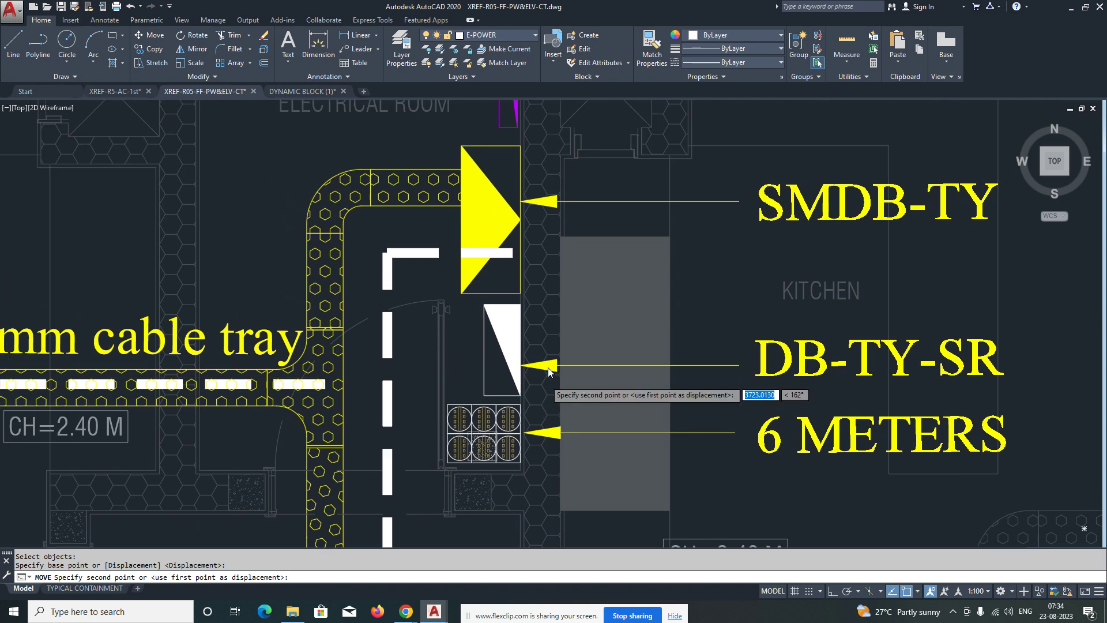
{"action": "left_click", "coordinate": [524, 254]}
{"action": "key", "text": "Escape"}
{"action": "key", "text": "Escape"}
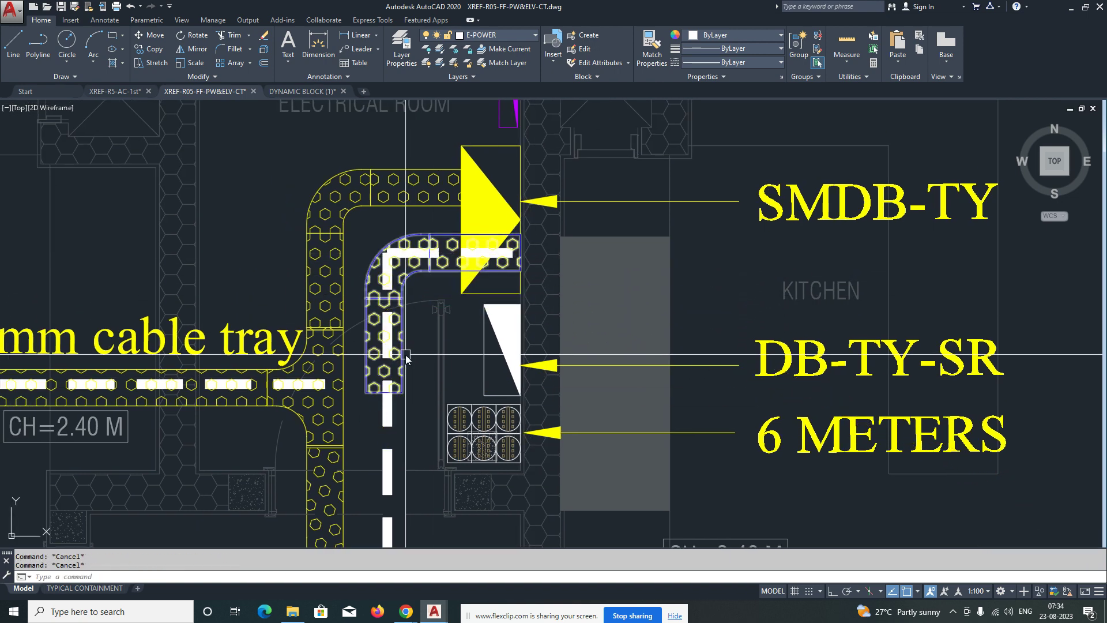
Step: Stretch the lower outlet of the blue tray bend down to the corner where the dashed route turns diagonal
{"action": "scroll", "coordinate": [411, 357], "scroll_direction": "down", "scroll_amount": 5}
{"action": "middle_click_drag", "start_coordinate": [413, 368], "coordinate": [421, 282]}
{"action": "scroll", "coordinate": [417, 283], "scroll_direction": "up", "scroll_amount": 2}
{"action": "left_click", "coordinate": [416, 259]}
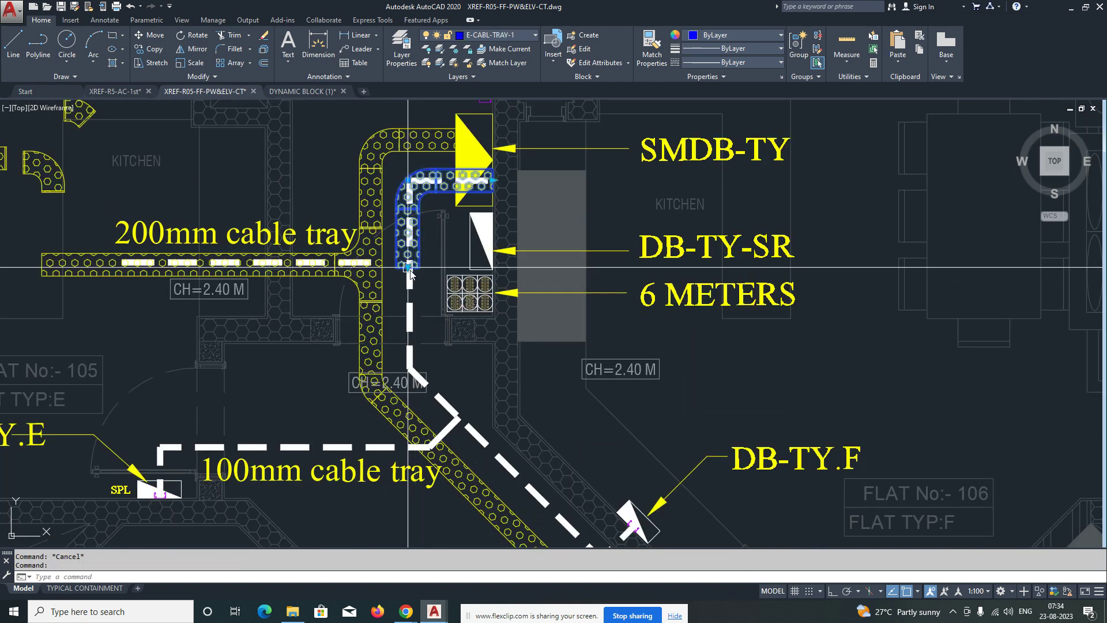
{"action": "left_click", "coordinate": [408, 268]}
{"action": "scroll", "coordinate": [410, 369], "scroll_direction": "up", "scroll_amount": 3}
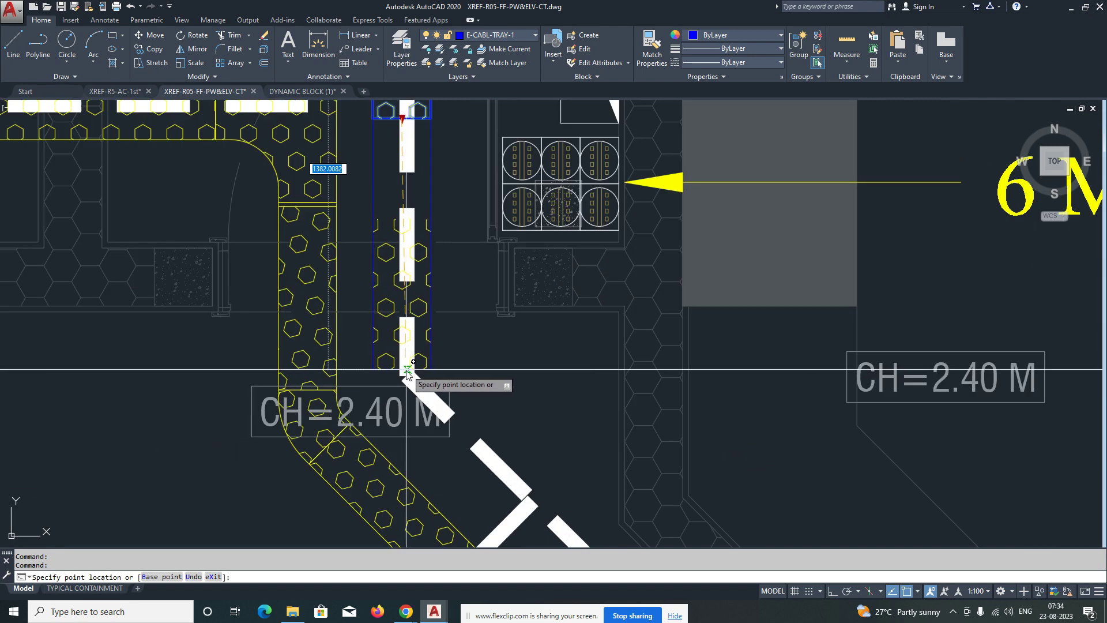
Step: Copy the yellow tray that turns into the diagonal corridor so it lines up with the blue tray's edge
{"action": "left_click", "coordinate": [364, 411]}
{"action": "key", "text": "Return"}
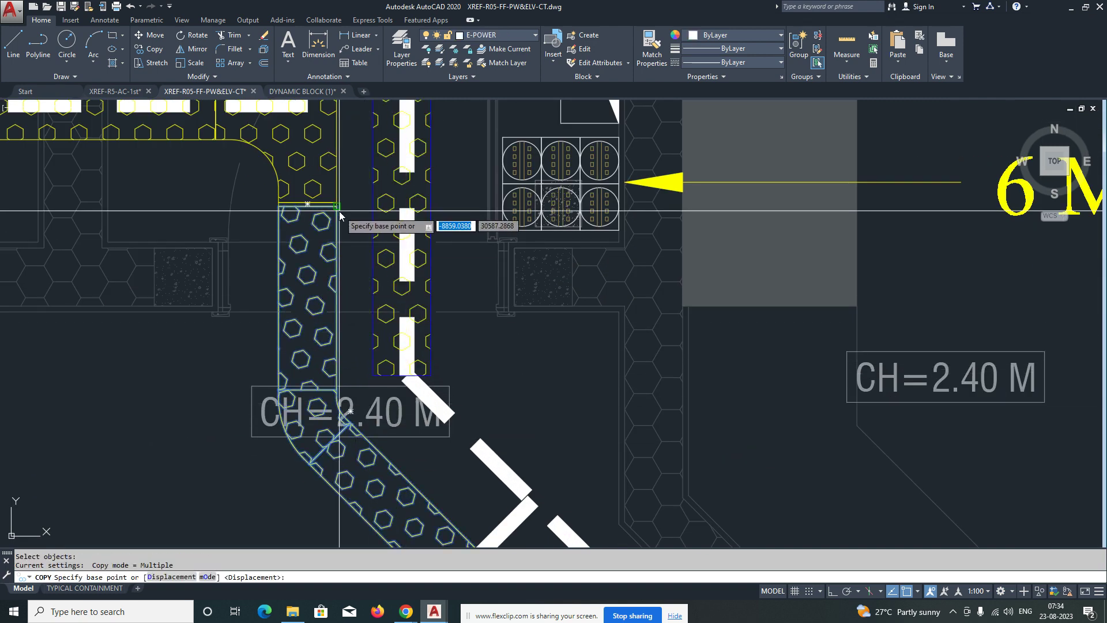
{"action": "left_click", "coordinate": [339, 215]}
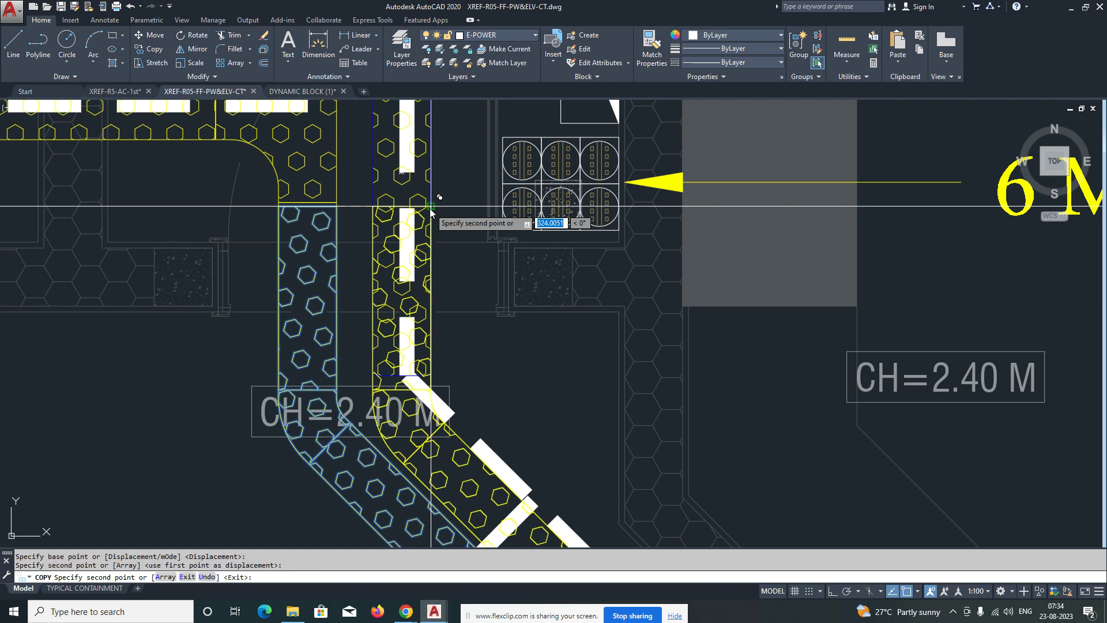
{"action": "key", "text": "Escape"}
{"action": "key", "text": "Escape"}
Step: Match the properties of the blue tray bend onto the copied diagonal corridor tray
{"action": "scroll", "coordinate": [420, 251], "scroll_direction": "down", "scroll_amount": 2}
{"action": "middle_click_drag", "start_coordinate": [404, 258], "coordinate": [408, 288]}
{"action": "scroll", "coordinate": [407, 287], "scroll_direction": "up", "scroll_amount": 1}
{"action": "type", "text": "ma"}
{"action": "key", "text": "Return"}
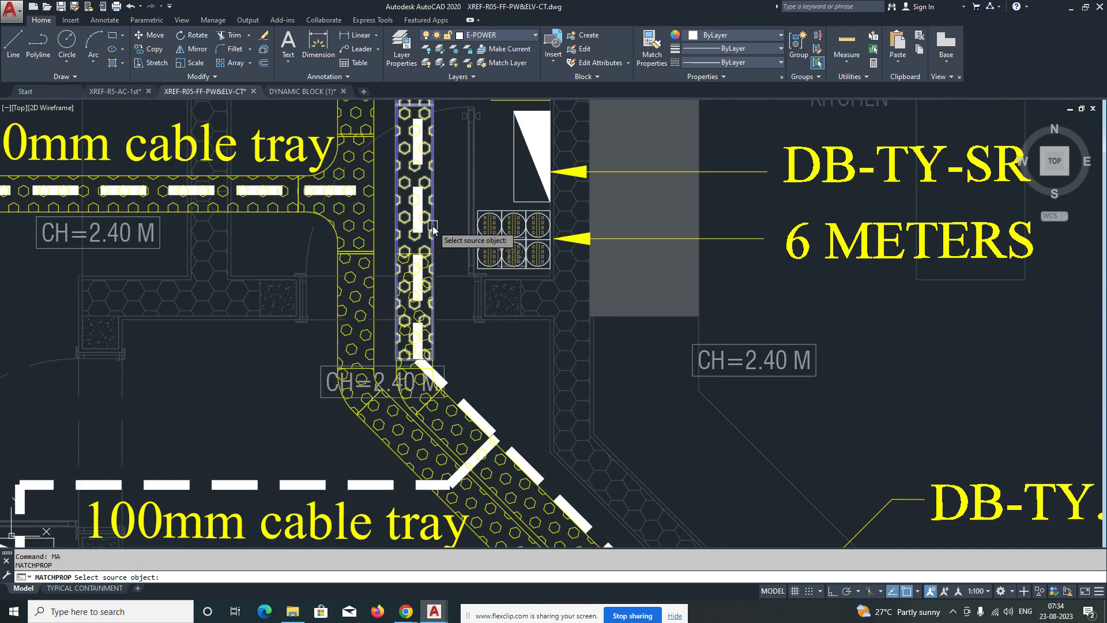
{"action": "left_click", "coordinate": [432, 227]}
{"action": "key", "text": "Escape"}
{"action": "key", "text": "Escape"}
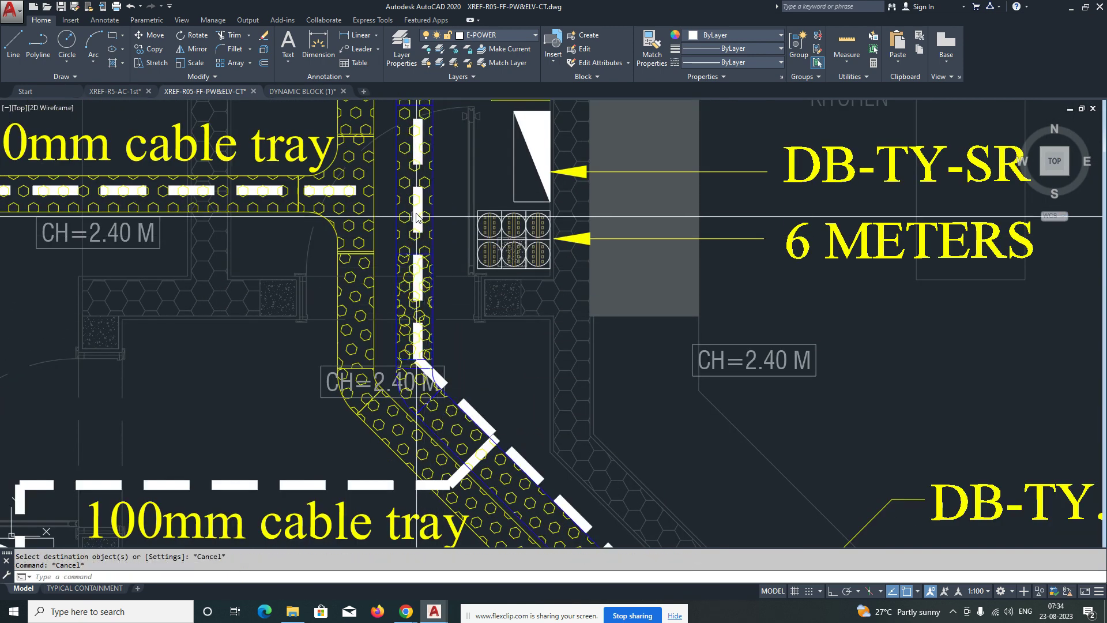
Step: Shorten the lower outlet of the blue SMDB-TY bend back to just below its curve
{"action": "left_click", "coordinate": [405, 199]}
{"action": "left_click", "coordinate": [415, 359]}
{"action": "scroll", "coordinate": [420, 349], "scroll_direction": "down", "scroll_amount": 3}
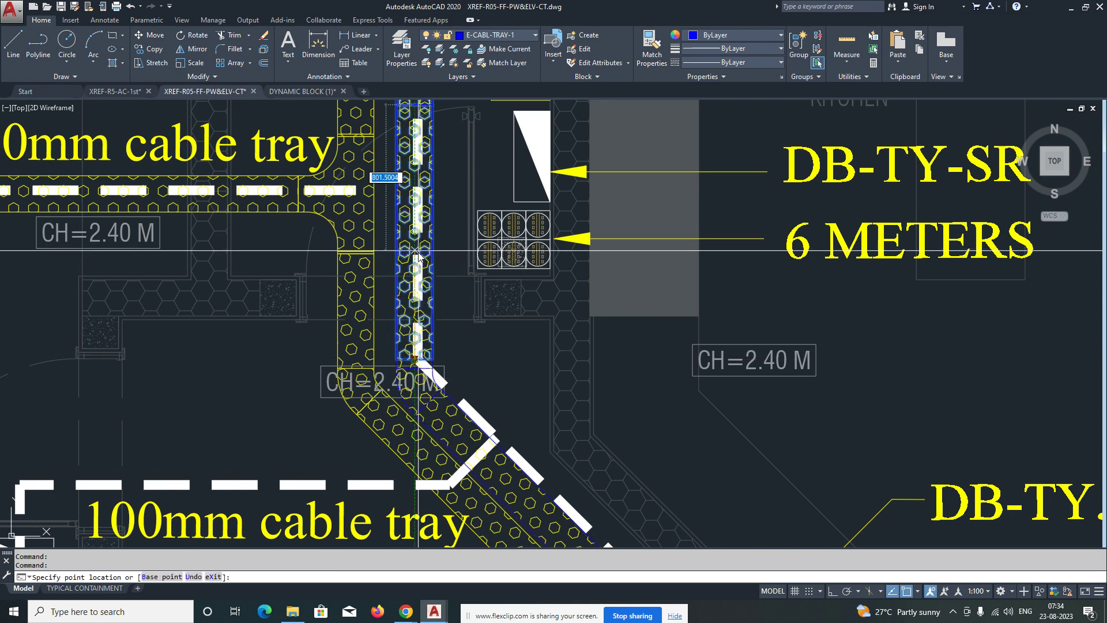
{"action": "scroll", "coordinate": [407, 161], "scroll_direction": "up", "scroll_amount": 6}
{"action": "left_click", "coordinate": [403, 154]}
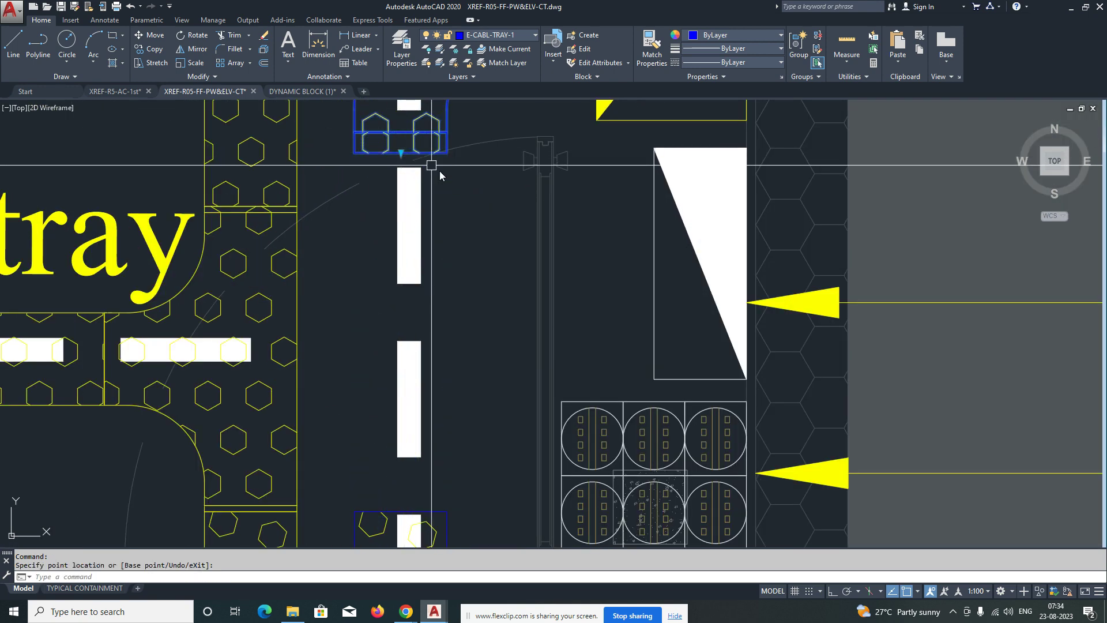
{"action": "key", "text": "Escape"}
Step: Stretch the upper end of the blue diagonal tray run up to meet the outlet of the SMDB-TY bend
{"action": "scroll", "coordinate": [448, 190], "scroll_direction": "down", "scroll_amount": 2}
{"action": "left_click", "coordinate": [454, 337]}
{"action": "left_click", "coordinate": [435, 317]}
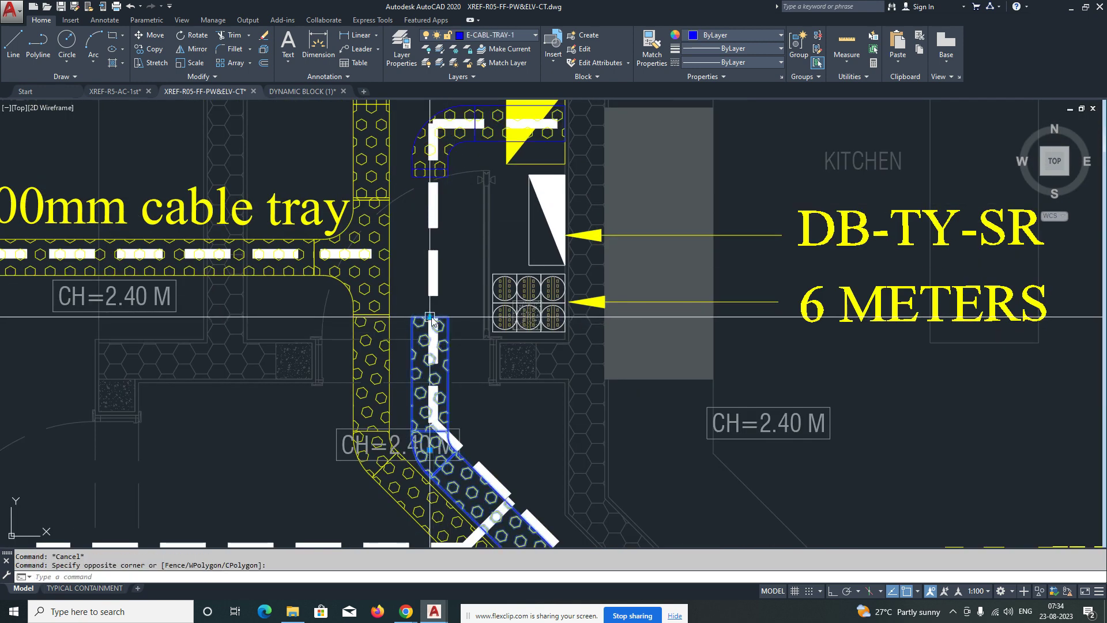
{"action": "left_click", "coordinate": [429, 316]}
{"action": "left_click", "coordinate": [430, 176]}
{"action": "key", "text": "Escape"}
Step: Stretch the lower end of the blue diagonal tray down the corridor to the corner of the horizontal dashed route
{"action": "scroll", "coordinate": [461, 223], "scroll_direction": "down", "scroll_amount": 5}
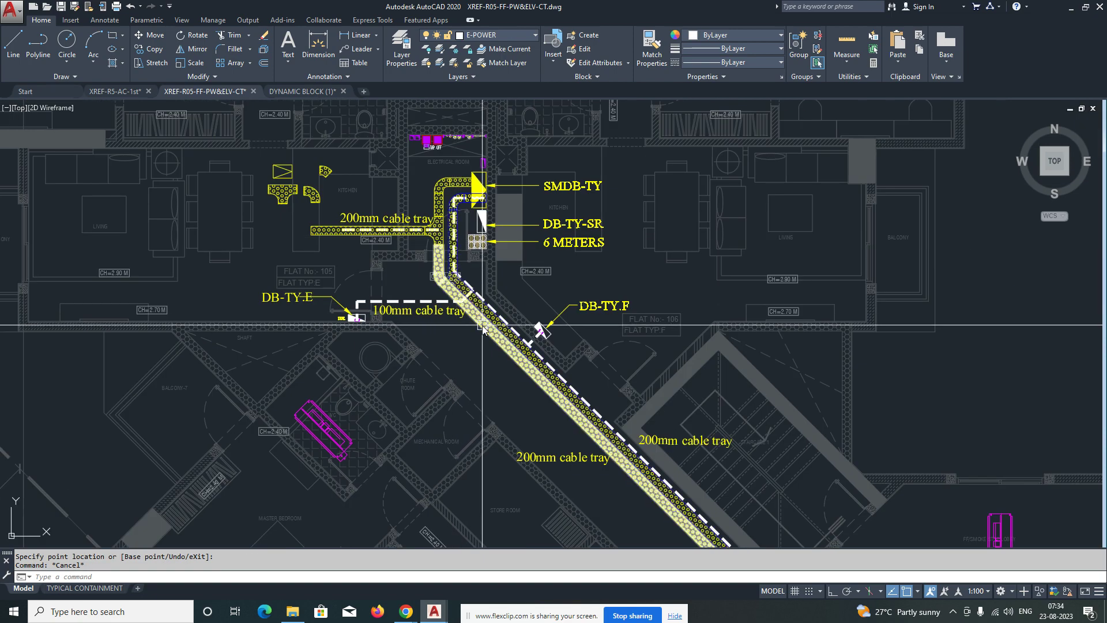
{"action": "middle_click_drag", "start_coordinate": [483, 326], "coordinate": [353, 241]}
{"action": "middle_click_drag", "start_coordinate": [567, 438], "coordinate": [506, 383]}
{"action": "scroll", "coordinate": [539, 408], "scroll_direction": "up", "scroll_amount": 2}
{"action": "middle_click_drag", "start_coordinate": [548, 429], "coordinate": [378, 271]}
{"action": "scroll", "coordinate": [377, 271], "scroll_direction": "down", "scroll_amount": 1}
{"action": "scroll", "coordinate": [346, 277], "scroll_direction": "down", "scroll_amount": 3}
{"action": "scroll", "coordinate": [314, 236], "scroll_direction": "up", "scroll_amount": 5}
{"action": "left_click", "coordinate": [313, 230]}
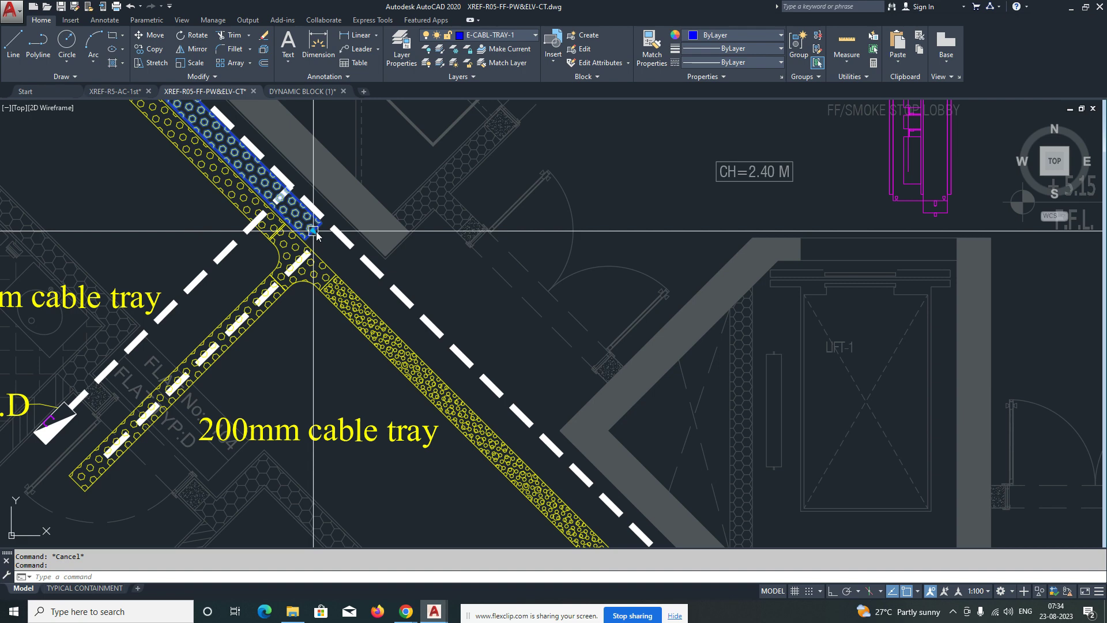
{"action": "middle_click_drag", "start_coordinate": [536, 462], "coordinate": [363, 316]}
{"action": "scroll", "coordinate": [539, 470], "scroll_direction": "up", "scroll_amount": 7}
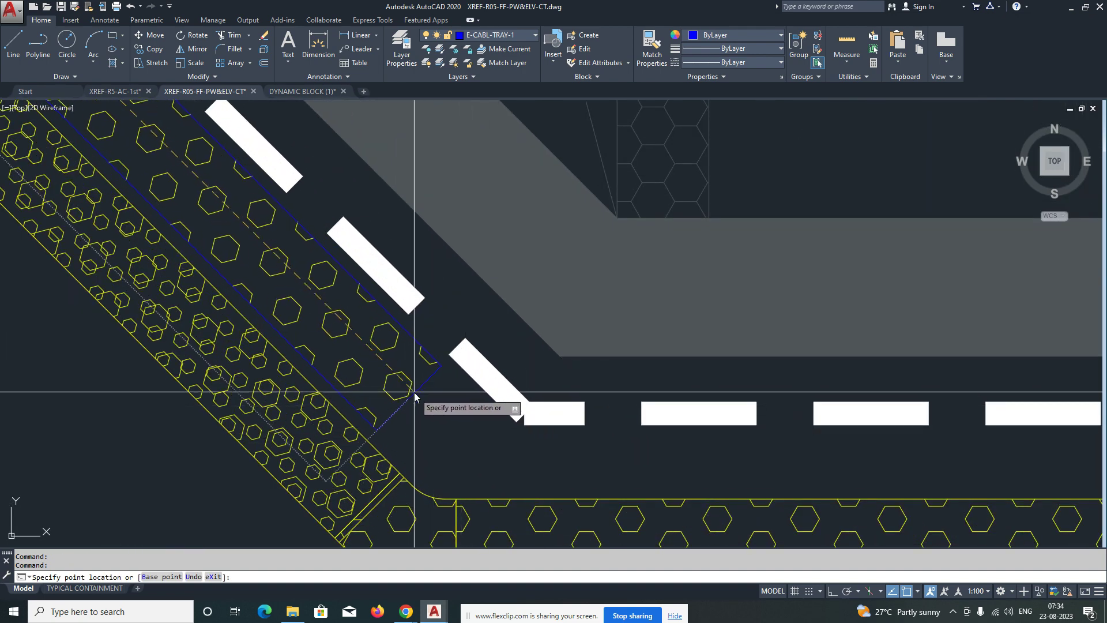
{"action": "key", "text": "Escape"}
Step: Copy the horizontal hallway tray with its corner bend onto the parallel dashed route at the blue tray's end
{"action": "scroll", "coordinate": [452, 475], "scroll_direction": "down", "scroll_amount": 2}
{"action": "scroll", "coordinate": [442, 351], "scroll_direction": "up", "scroll_amount": 2}
{"action": "type", "text": "C"}
{"action": "left_click", "coordinate": [527, 373]}
{"action": "left_click", "coordinate": [358, 379]}
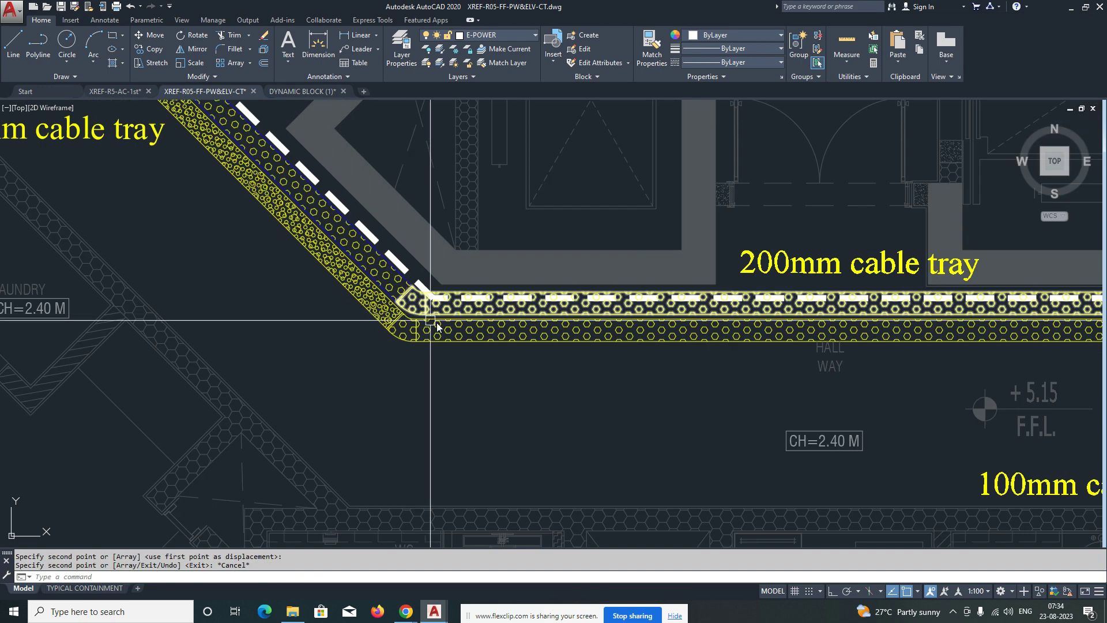
Step: Match the properties of the blue diagonal tray onto the copied horizontal hallway tray
{"action": "scroll", "coordinate": [416, 306], "scroll_direction": "up", "scroll_amount": 3}
{"action": "scroll", "coordinate": [461, 320], "scroll_direction": "up", "scroll_amount": 2}
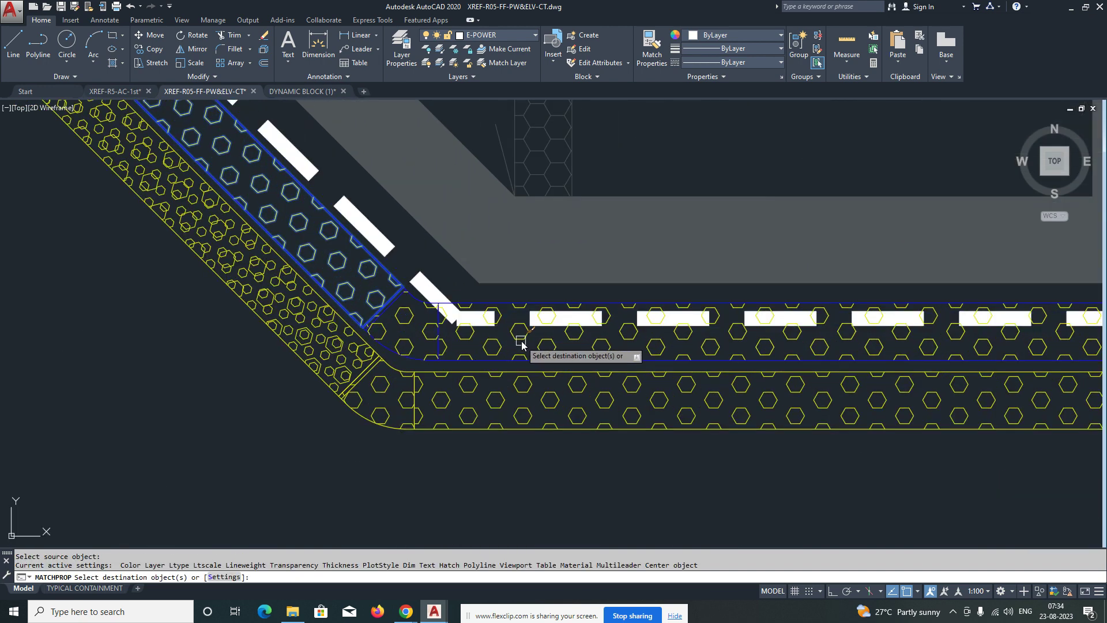
{"action": "left_click", "coordinate": [521, 342]}
{"action": "key", "text": "Escape"}
Step: Copy the yellow tee near Flat No. 103 onto the right end of the blue hallway tray
{"action": "scroll", "coordinate": [411, 340], "scroll_direction": "down", "scroll_amount": 4}
{"action": "middle_click_drag", "start_coordinate": [820, 344], "coordinate": [645, 331]}
{"action": "scroll", "coordinate": [558, 325], "scroll_direction": "up", "scroll_amount": 2}
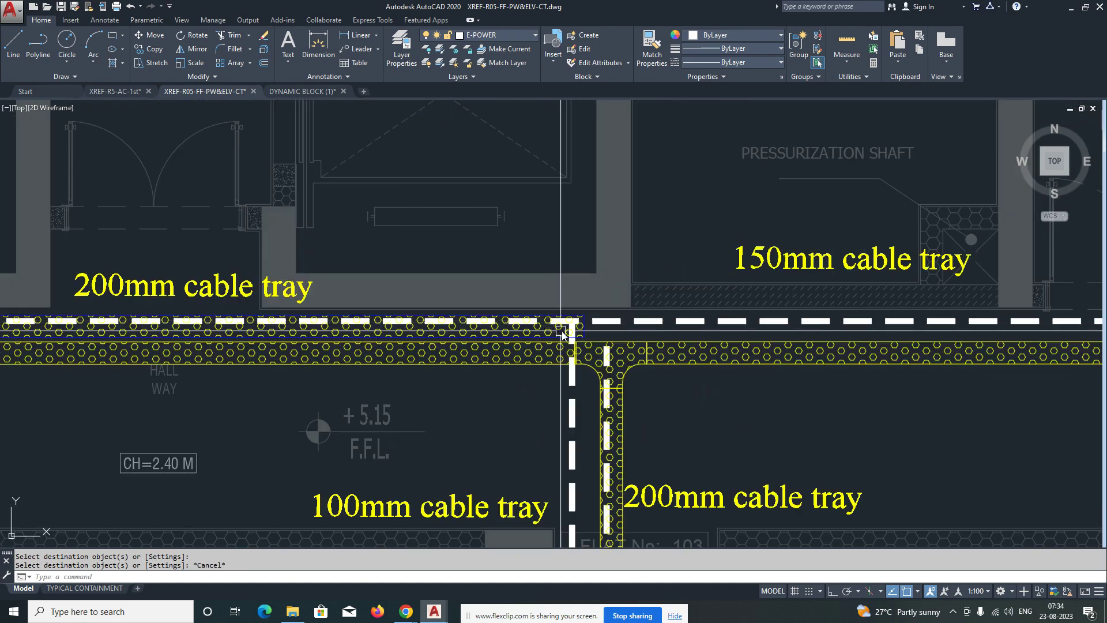
{"action": "scroll", "coordinate": [594, 346], "scroll_direction": "down", "scroll_amount": 3}
{"action": "scroll", "coordinate": [581, 349], "scroll_direction": "up", "scroll_amount": 5}
{"action": "type", "text": "co"}
{"action": "key", "text": "Return"}
{"action": "left_click", "coordinate": [696, 372]}
{"action": "scroll", "coordinate": [720, 352], "scroll_direction": "up", "scroll_amount": 2}
{"action": "key", "text": "Return"}
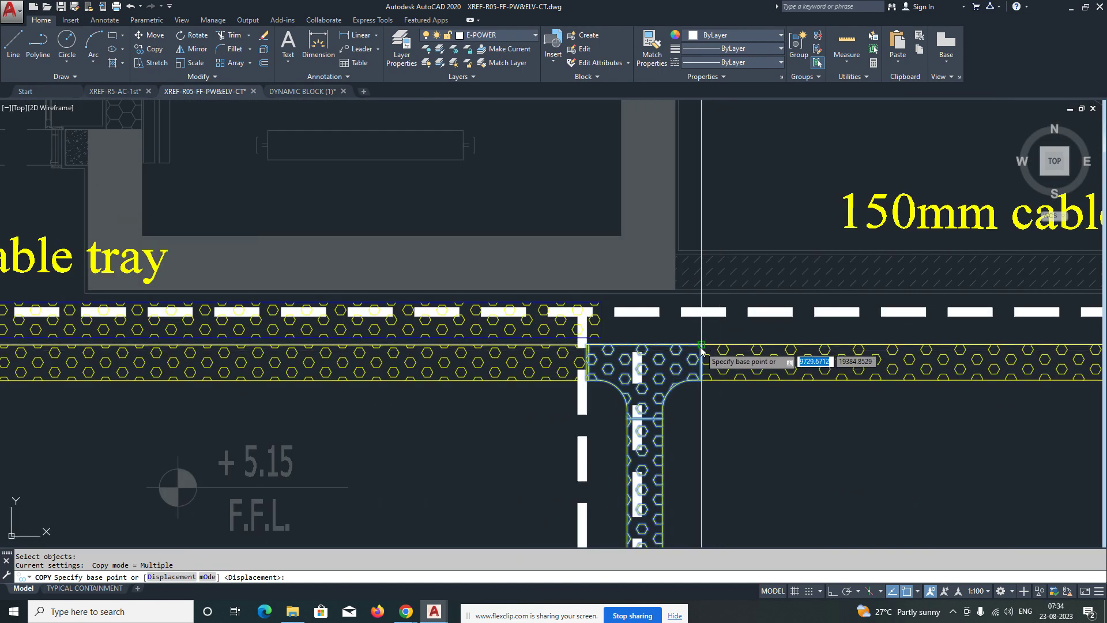
{"action": "left_click", "coordinate": [710, 347]}
{"action": "left_click", "coordinate": [600, 303]}
{"action": "key", "text": "Escape"}
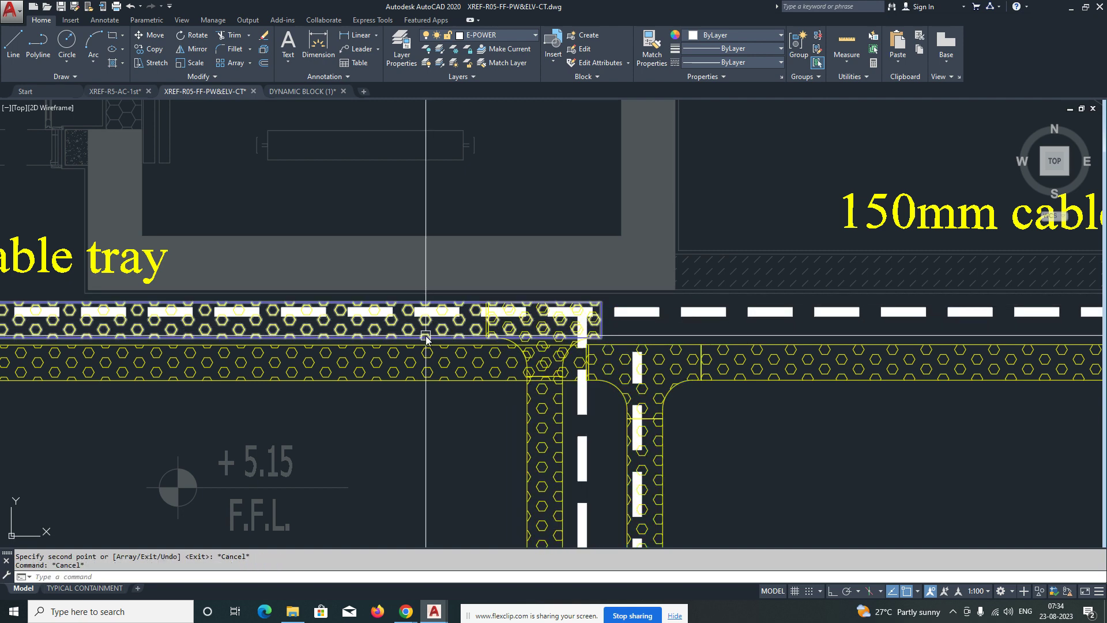
Step: Shorten the blue hallway tray so its right end meets the left side of the copied tee
{"action": "left_click", "coordinate": [426, 335]}
{"action": "scroll", "coordinate": [577, 322], "scroll_direction": "up", "scroll_amount": 2}
{"action": "left_click", "coordinate": [616, 319]}
{"action": "left_click", "coordinate": [430, 326]}
{"action": "key", "text": "Escape"}
Step: Match the properties of the blue hallway tray onto the copied tee
{"action": "type", "text": "MA"}
{"action": "key", "text": "Return"}
{"action": "left_click", "coordinate": [420, 346]}
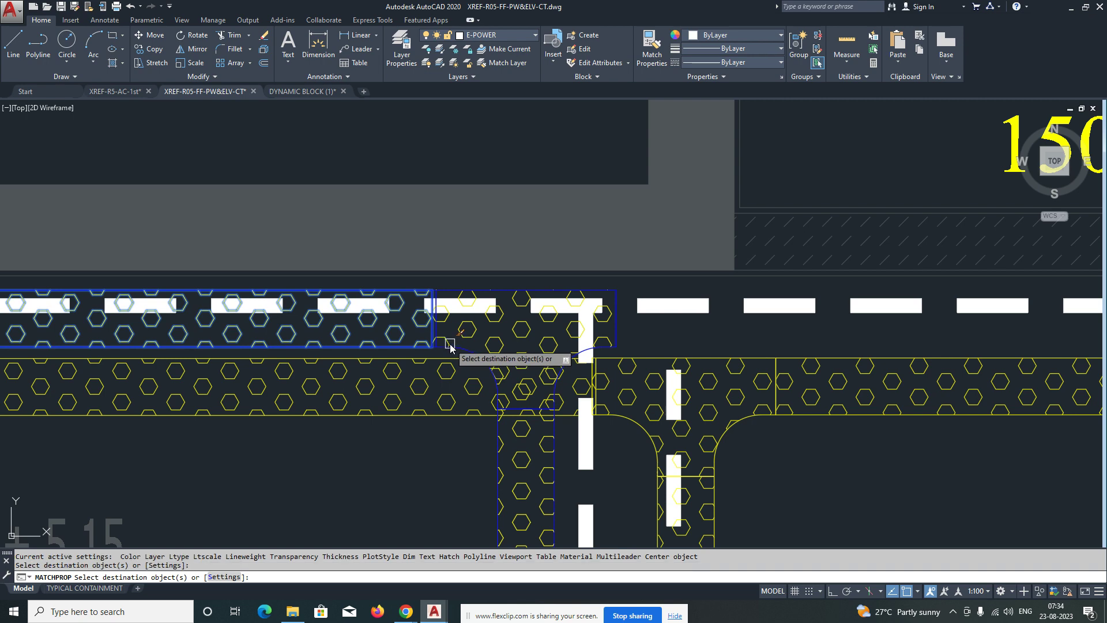
{"action": "key", "text": "Escape"}
Step: Stretch the right outlet of the blue tee along the corridor to near the dashed route's corner before DB-TY.A
{"action": "left_click", "coordinate": [618, 319]}
{"action": "left_click", "coordinate": [616, 319]}
{"action": "scroll", "coordinate": [669, 332], "scroll_direction": "down", "scroll_amount": 3}
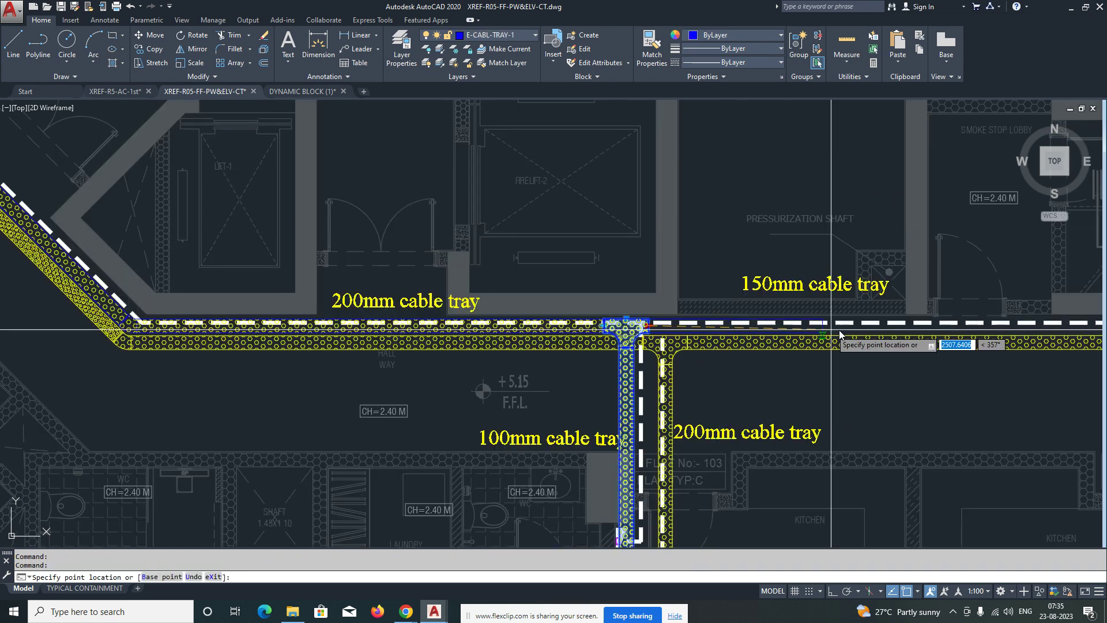
{"action": "middle_click_drag", "start_coordinate": [915, 341], "coordinate": [449, 343]}
{"action": "middle_click_drag", "start_coordinate": [804, 339], "coordinate": [674, 337]}
{"action": "scroll", "coordinate": [738, 324], "scroll_direction": "up", "scroll_amount": 3}
{"action": "left_click", "coordinate": [742, 328]}
{"action": "key", "text": "Escape"}
{"action": "key", "text": "Escape"}
{"action": "middle_click_drag", "start_coordinate": [682, 402], "coordinate": [634, 303]}
{"action": "type", "text": "C"}
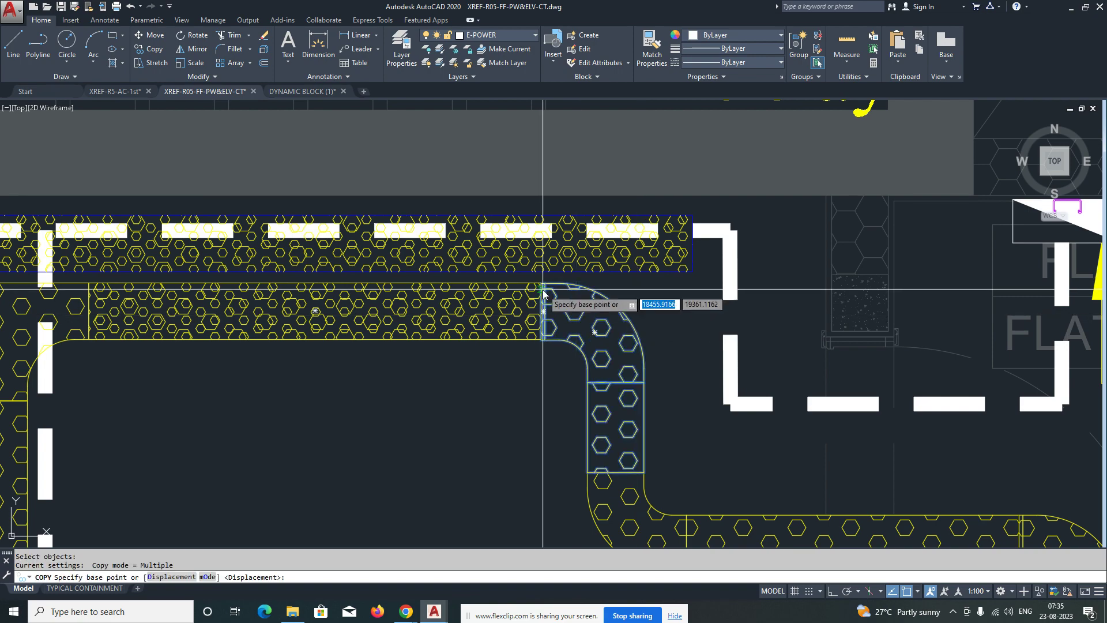
{"action": "scroll", "coordinate": [543, 294], "scroll_direction": "down", "scroll_amount": 3}
{"action": "key", "text": "Escape"}
Step: Pull the right outlet of the blue tee back along the corridor to the tee's body
{"action": "left_click", "coordinate": [634, 281]}
{"action": "left_click", "coordinate": [641, 274]}
{"action": "middle_click_drag", "start_coordinate": [323, 279], "coordinate": [830, 285]}
{"action": "middle_click_drag", "start_coordinate": [340, 291], "coordinate": [719, 294]}
{"action": "scroll", "coordinate": [415, 266], "scroll_direction": "up", "scroll_amount": 4}
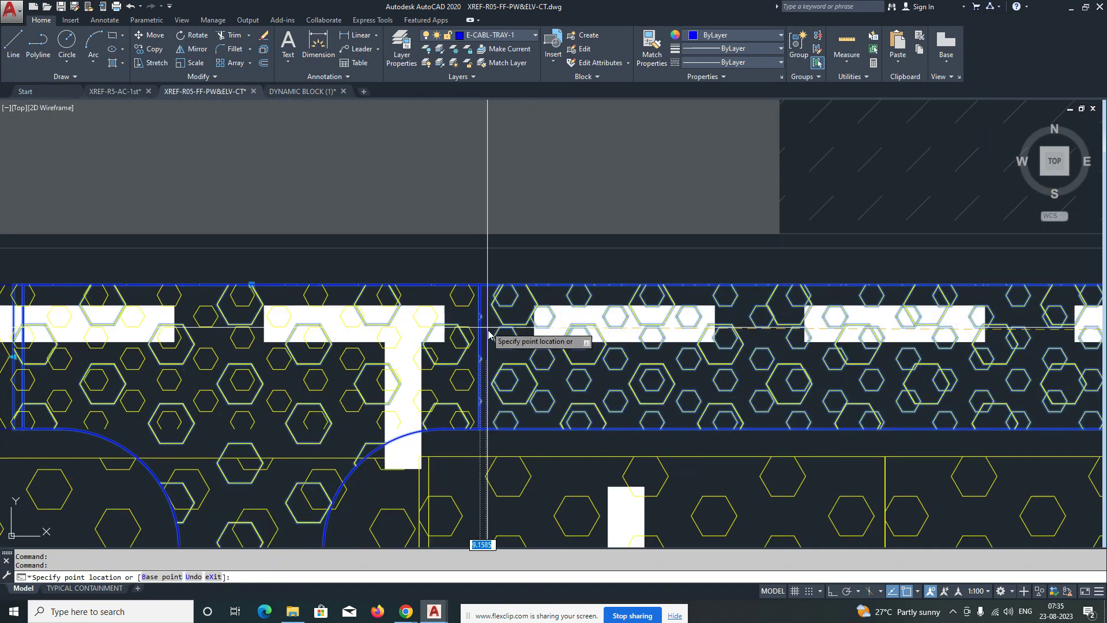
{"action": "key", "text": "Escape"}
Step: Pull the right outlet of the yellow tee above DB-TY.B back along the corridor to the tee's body
{"action": "scroll", "coordinate": [508, 323], "scroll_direction": "down", "scroll_amount": 5}
{"action": "scroll", "coordinate": [443, 321], "scroll_direction": "up", "scroll_amount": 1}
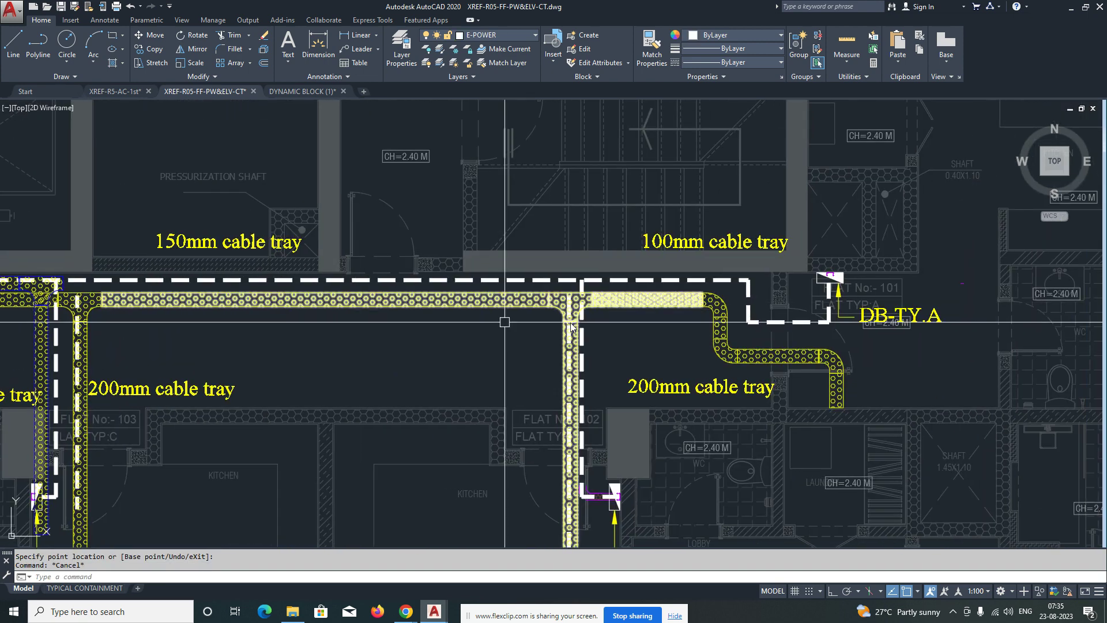
{"action": "scroll", "coordinate": [697, 309], "scroll_direction": "up", "scroll_amount": 4}
{"action": "left_click", "coordinate": [647, 297]}
{"action": "left_click", "coordinate": [704, 280]}
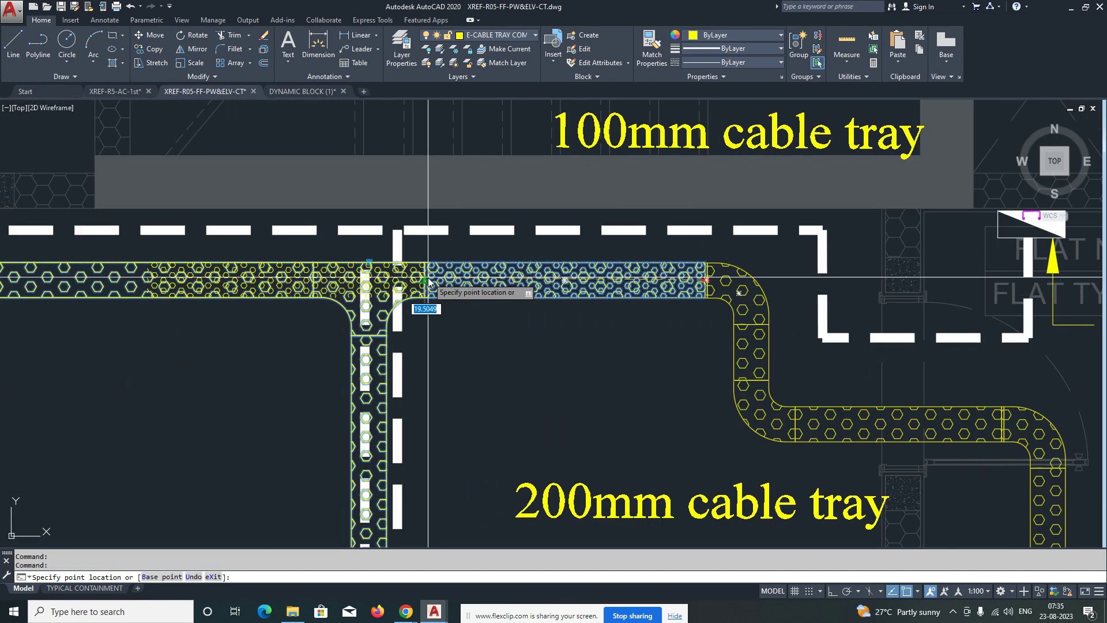
{"action": "left_click", "coordinate": [426, 281]}
{"action": "key", "text": "Escape"}
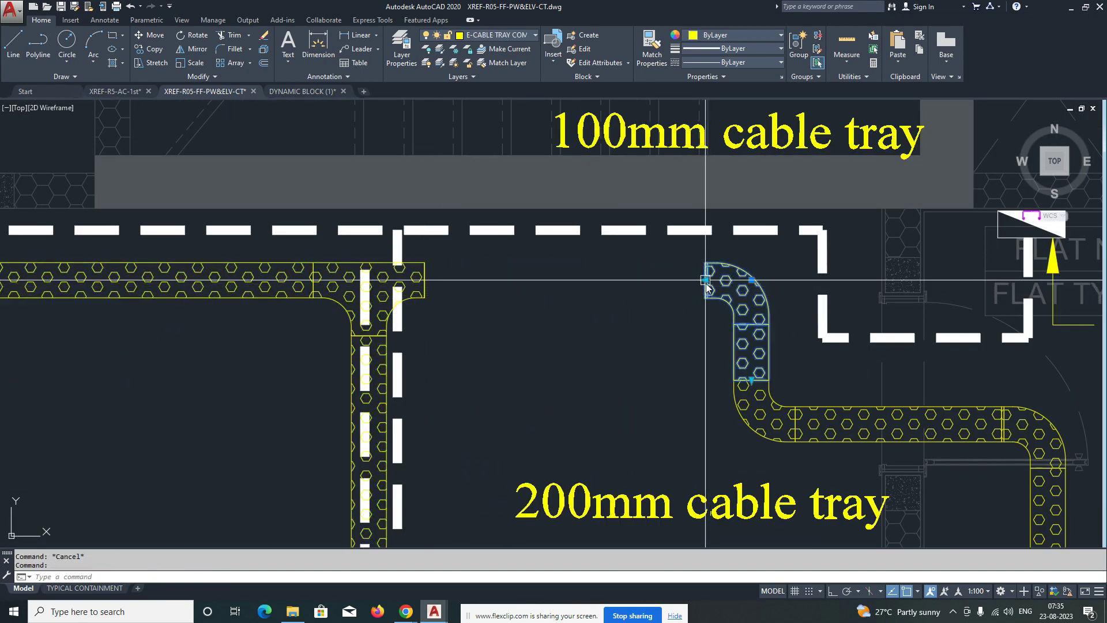
Step: Extend the left end of the yellow corridor bend to meet the shortened tee outlet
{"action": "left_click", "coordinate": [706, 281]}
{"action": "key", "text": "Escape"}
{"action": "key", "text": "Escape"}
Step: Copy the yellow corridor bend so its lower end sits on the dashed route's lower corner before DB-TY.A
{"action": "type", "text": "co"}
{"action": "key", "text": "Return"}
{"action": "left_click", "coordinate": [751, 381]}
{"action": "left_click", "coordinate": [825, 339]}
{"action": "key", "text": "Escape"}
Step: Stretch the left end of the copied bend along the corridor to the right outlet of the blue tee
{"action": "left_click", "coordinate": [494, 247]}
{"action": "left_click", "coordinate": [496, 238]}
{"action": "middle_click_drag", "start_coordinate": [299, 245], "coordinate": [733, 259]}
{"action": "scroll", "coordinate": [318, 253], "scroll_direction": "up", "scroll_amount": 3}
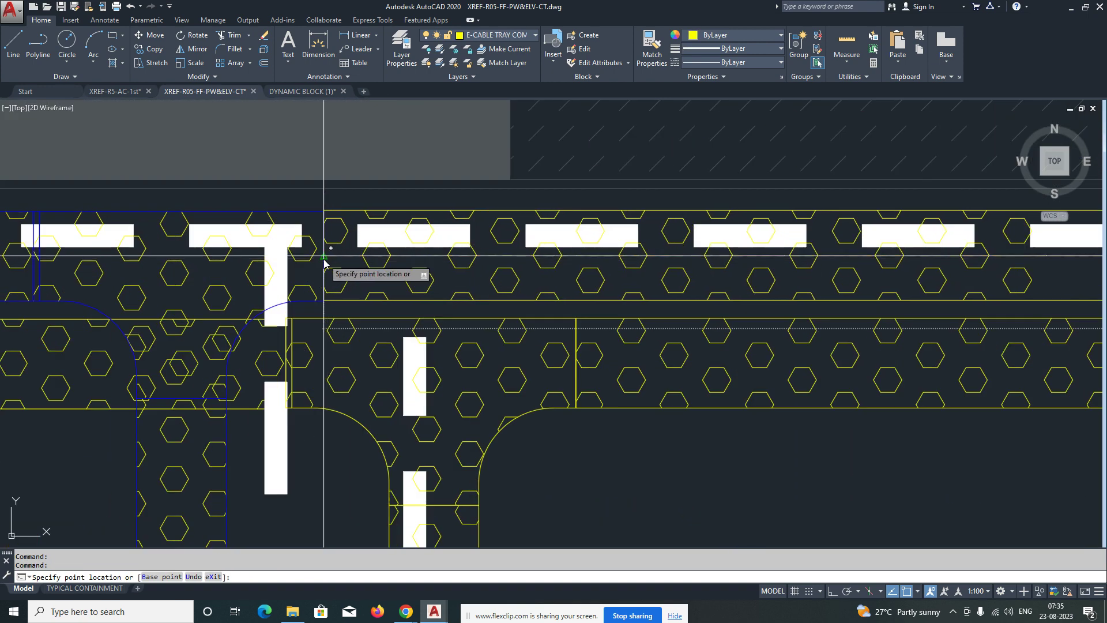
{"action": "key", "text": "Escape"}
Step: Match the properties of the blue tee onto the stretched copy of the bend
{"action": "type", "text": "M"}
{"action": "left_click", "coordinate": [306, 217]}
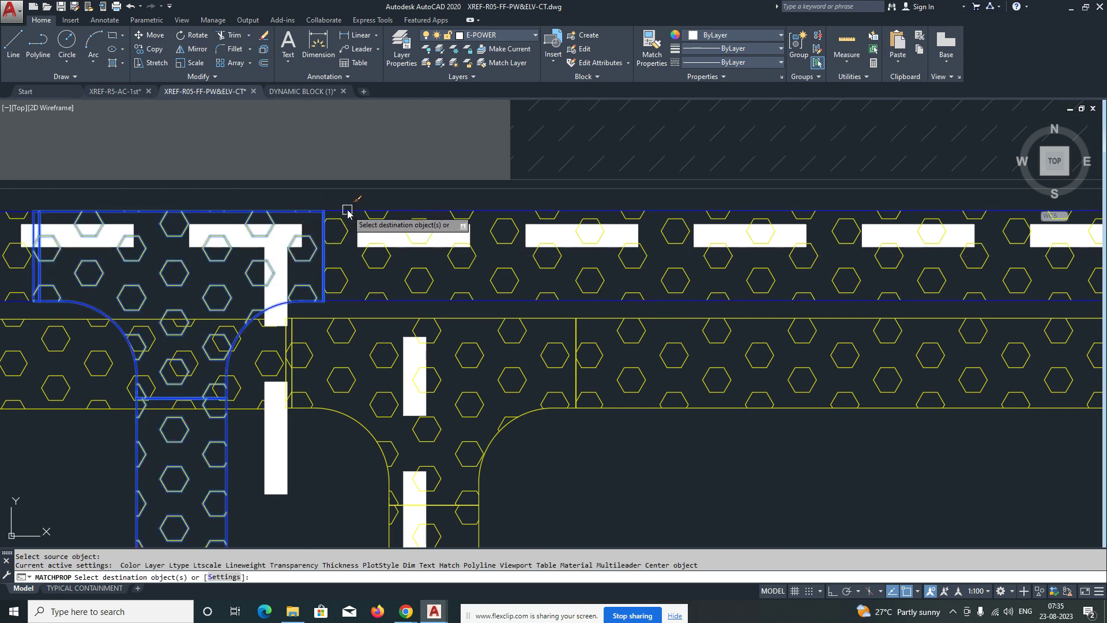
{"action": "left_click", "coordinate": [348, 212]}
{"action": "key", "text": "Escape"}
Step: Copy the second yellow bend with its horizontal run to the lower end of the blue bend
{"action": "scroll", "coordinate": [323, 250], "scroll_direction": "down", "scroll_amount": 4}
{"action": "middle_click_drag", "start_coordinate": [781, 276], "coordinate": [417, 279]}
{"action": "scroll", "coordinate": [644, 290], "scroll_direction": "up", "scroll_amount": 4}
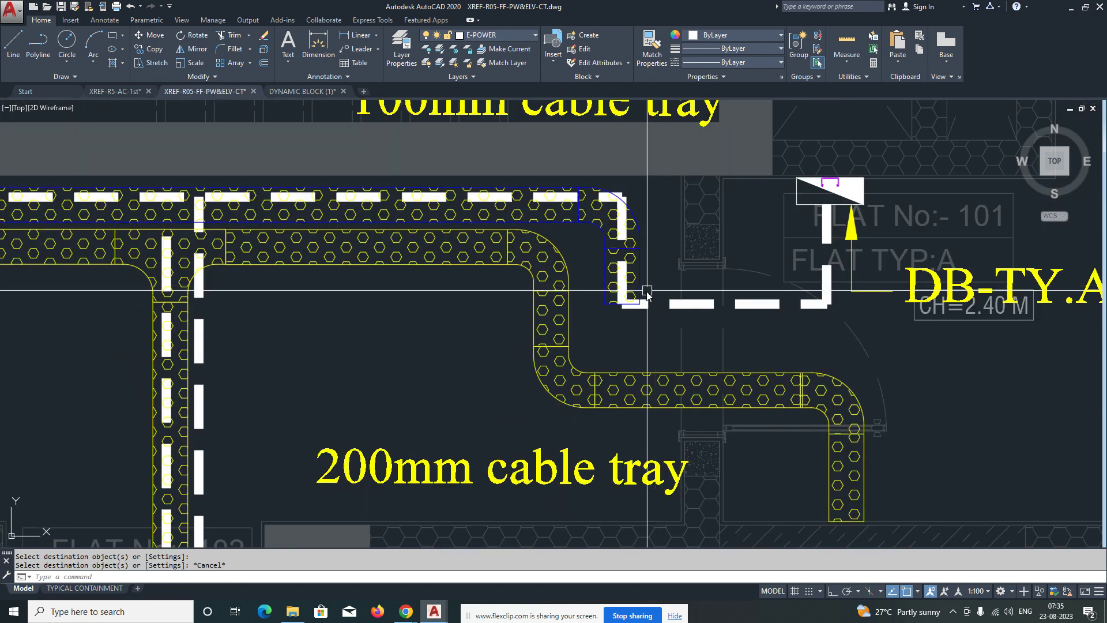
{"action": "key", "text": "Escape"}
{"action": "left_click", "coordinate": [572, 361]}
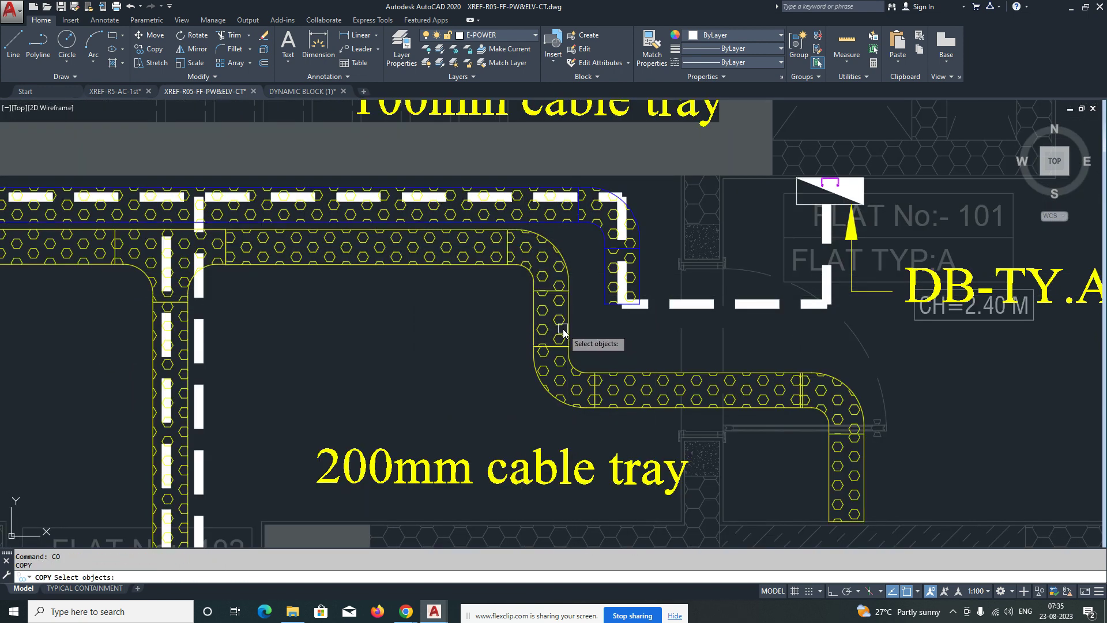
{"action": "key", "text": "Return"}
{"action": "left_click", "coordinate": [569, 346]}
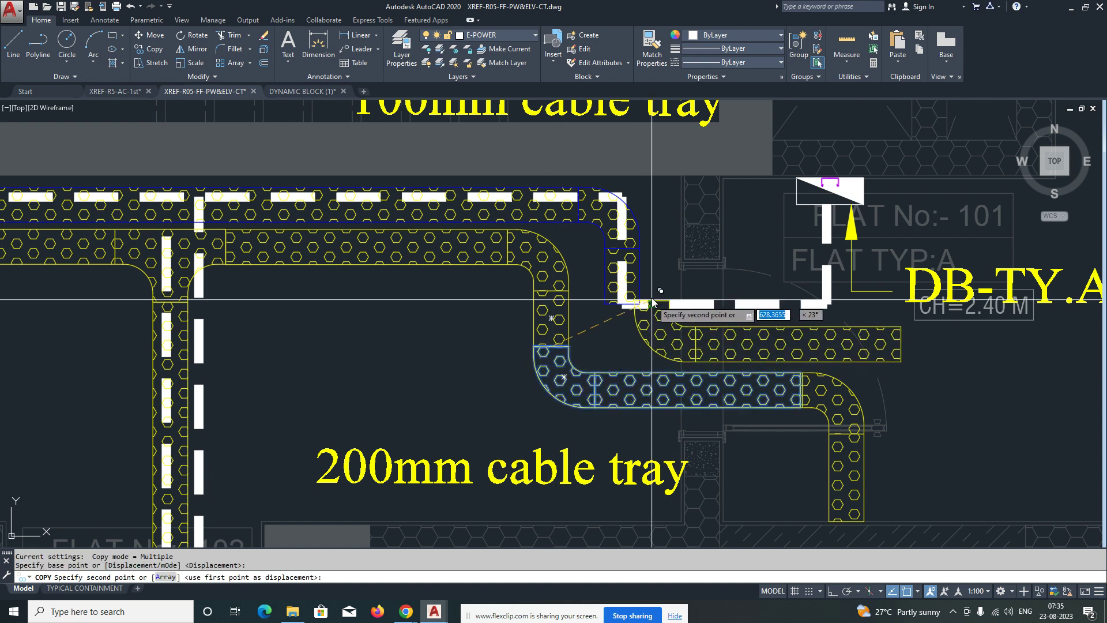
{"action": "left_click", "coordinate": [617, 303]}
{"action": "key", "text": "Escape"}
Step: Match the properties of the blue corridor tray onto the newly copied lower bend
{"action": "middle_click_drag", "start_coordinate": [838, 331], "coordinate": [691, 307]}
{"action": "key", "text": "Escape"}
{"action": "type", "text": "ma"}
{"action": "key", "text": "Return"}
{"action": "left_click", "coordinate": [493, 261]}
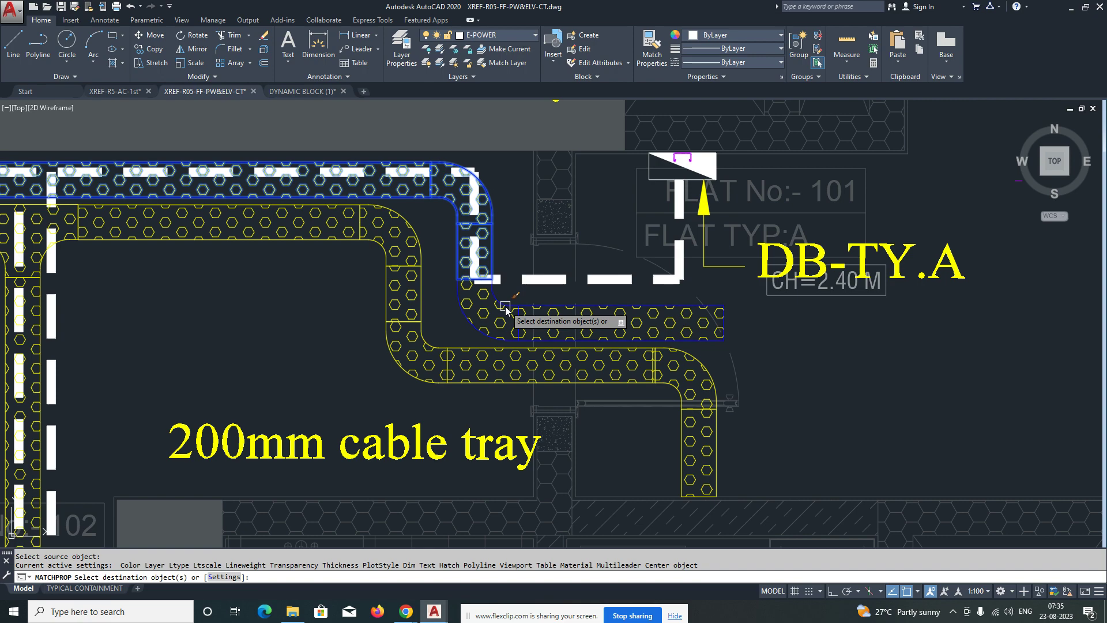
{"action": "key", "text": "Escape"}
{"action": "key", "text": "Escape"}
Step: Scale the blue corridor tray between the tee and the bend by a factor of 0.5 about its left end
{"action": "scroll", "coordinate": [606, 306], "scroll_direction": "down", "scroll_amount": 2}
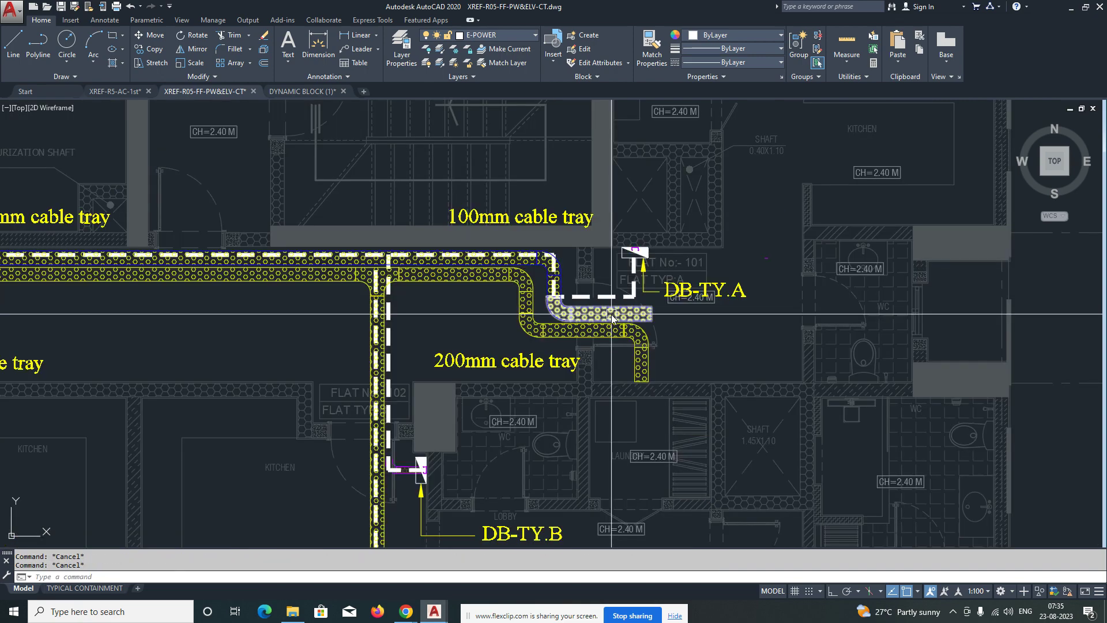
{"action": "scroll", "coordinate": [625, 282], "scroll_direction": "up", "scroll_amount": 2}
{"action": "scroll", "coordinate": [599, 303], "scroll_direction": "down", "scroll_amount": 2}
{"action": "scroll", "coordinate": [608, 277], "scroll_direction": "down", "scroll_amount": 4}
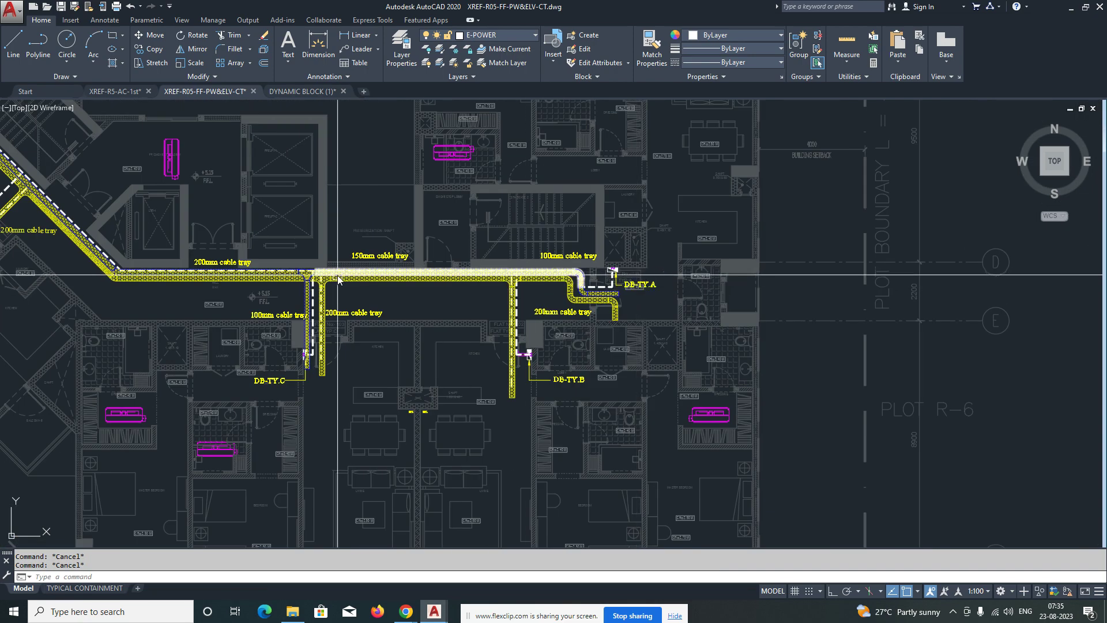
{"action": "scroll", "coordinate": [337, 275], "scroll_direction": "up", "scroll_amount": 5}
{"action": "left_click", "coordinate": [296, 276]}
{"action": "key", "text": "Escape"}
{"action": "scroll", "coordinate": [289, 273], "scroll_direction": "up", "scroll_amount": 4}
{"action": "type", "text": "SC"}
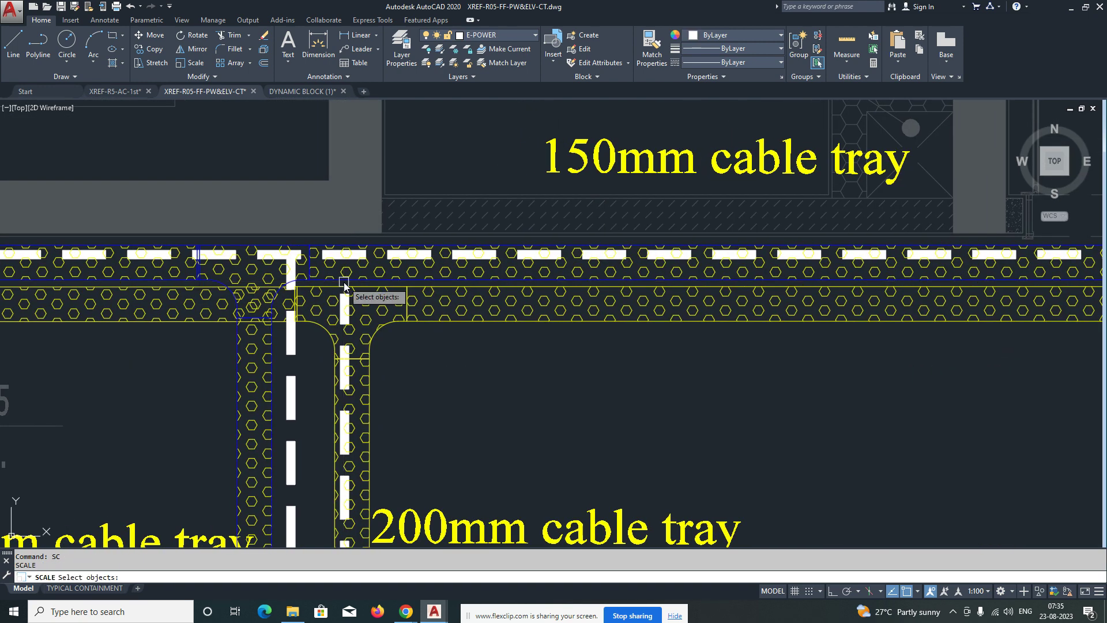
{"action": "key", "text": "space"}
{"action": "scroll", "coordinate": [344, 282], "scroll_direction": "up", "scroll_amount": 2}
{"action": "left_click", "coordinate": [321, 270]}
{"action": "key", "text": "space"}
{"action": "left_click", "coordinate": [259, 228]}
{"action": "type", "text": ".5"}
{"action": "key", "text": "Escape"}
Step: Move the scaled blue tray along the corridor so its bend sits on the dashed route's upper corner
{"action": "scroll", "coordinate": [279, 230], "scroll_direction": "down", "scroll_amount": 5}
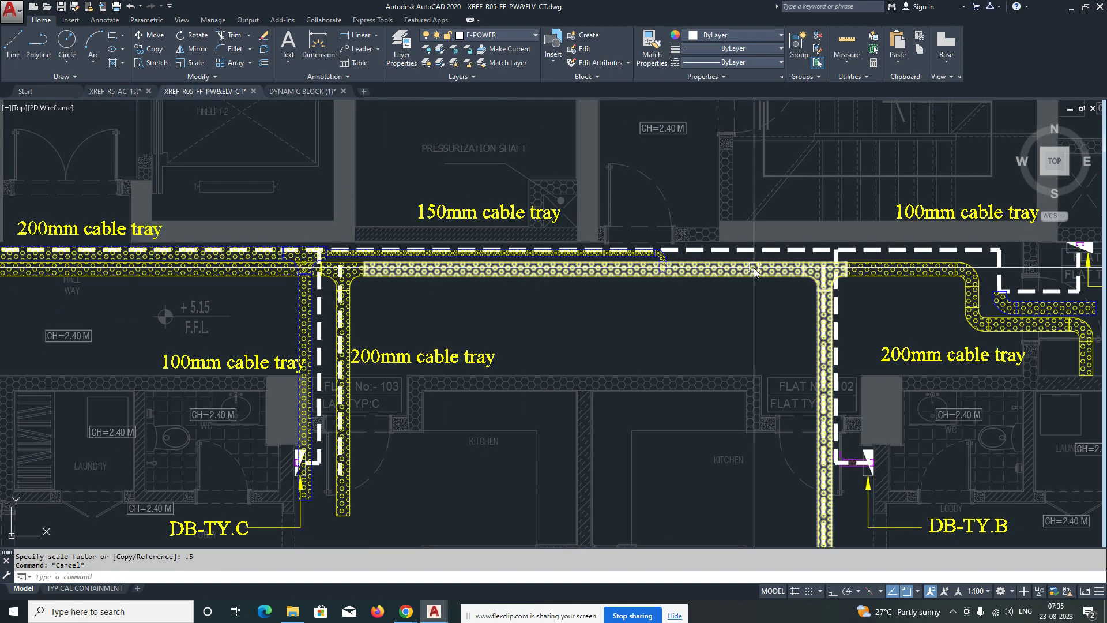
{"action": "scroll", "coordinate": [681, 271], "scroll_direction": "up", "scroll_amount": 2}
{"action": "middle_click_drag", "start_coordinate": [681, 269], "coordinate": [462, 313]}
{"action": "scroll", "coordinate": [425, 286], "scroll_direction": "up", "scroll_amount": 2}
{"action": "left_click", "coordinate": [444, 286]}
{"action": "type", "text": "M"}
{"action": "key", "text": "space"}
{"action": "left_click", "coordinate": [448, 359]}
{"action": "scroll", "coordinate": [519, 291], "scroll_direction": "down", "scroll_amount": 3}
{"action": "scroll", "coordinate": [576, 311], "scroll_direction": "up", "scroll_amount": 5}
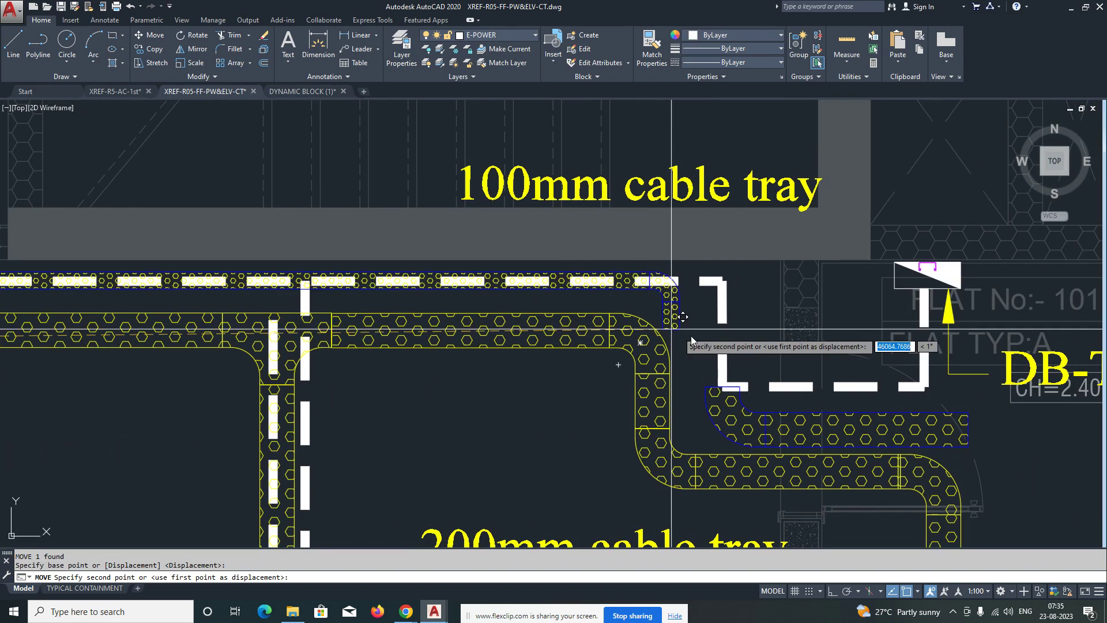
{"action": "key", "text": "Escape"}
{"action": "key", "text": "Escape"}
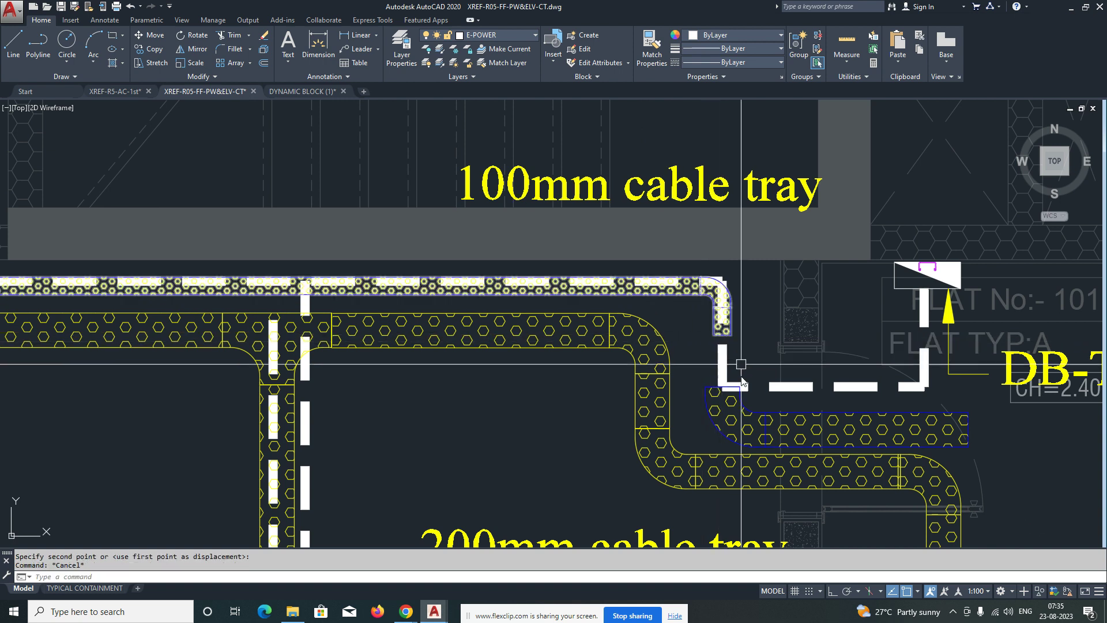
Step: Scale the blue lower bend by a factor of 0.5 about the dashed route's lower corner
{"action": "type", "text": "sc"}
{"action": "key", "text": "Return"}
{"action": "scroll", "coordinate": [770, 414], "scroll_direction": "up", "scroll_amount": 2}
{"action": "left_click", "coordinate": [765, 416]}
{"action": "key", "text": "Return"}
{"action": "left_click", "coordinate": [722, 386]}
{"action": "type", "text": "."}
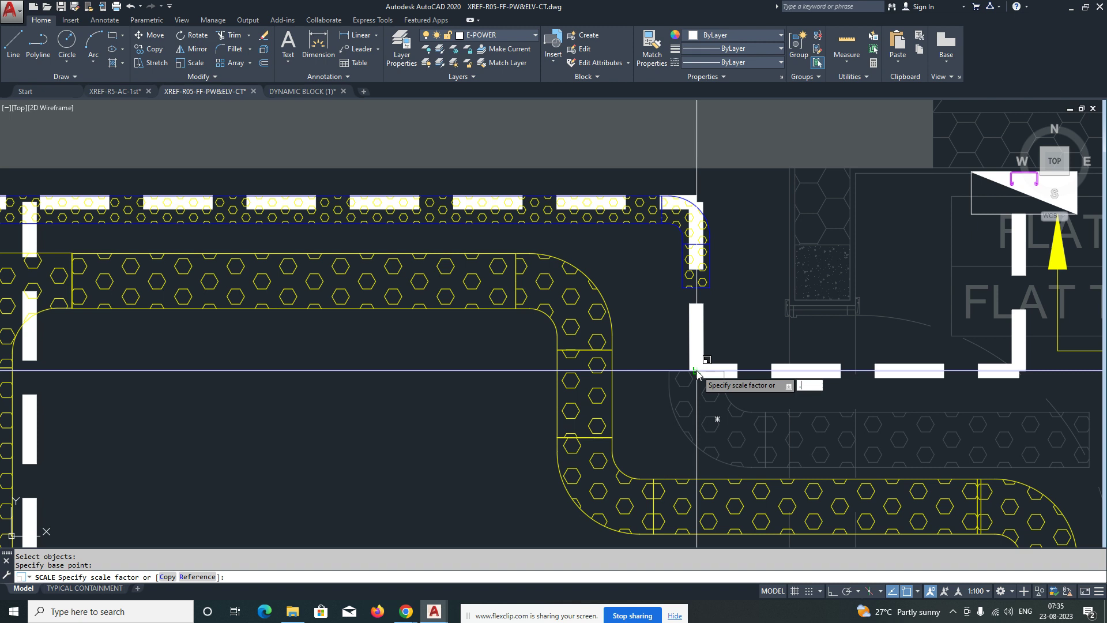
{"action": "type", "text": "5"}
{"action": "key", "text": "Return"}
Step: Move the scaled lower bend up onto the dashed route and extend its upper end to meet the corridor tray's bend
{"action": "key", "text": "Return"}
{"action": "left_click", "coordinate": [894, 405]}
{"action": "left_click", "coordinate": [894, 371]}
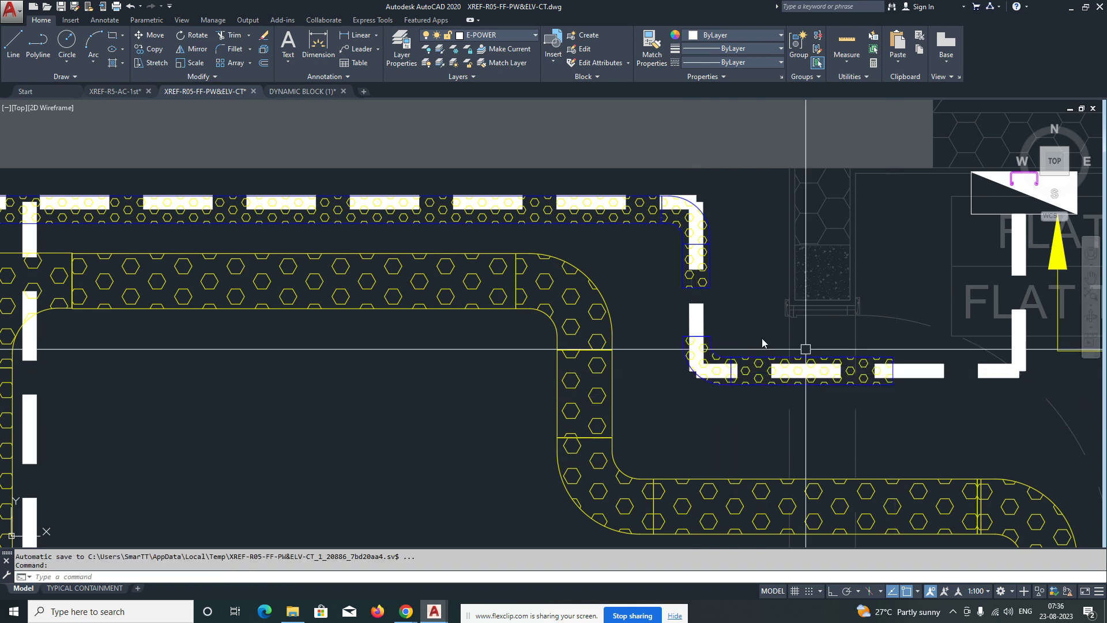
{"action": "left_click", "coordinate": [696, 336]}
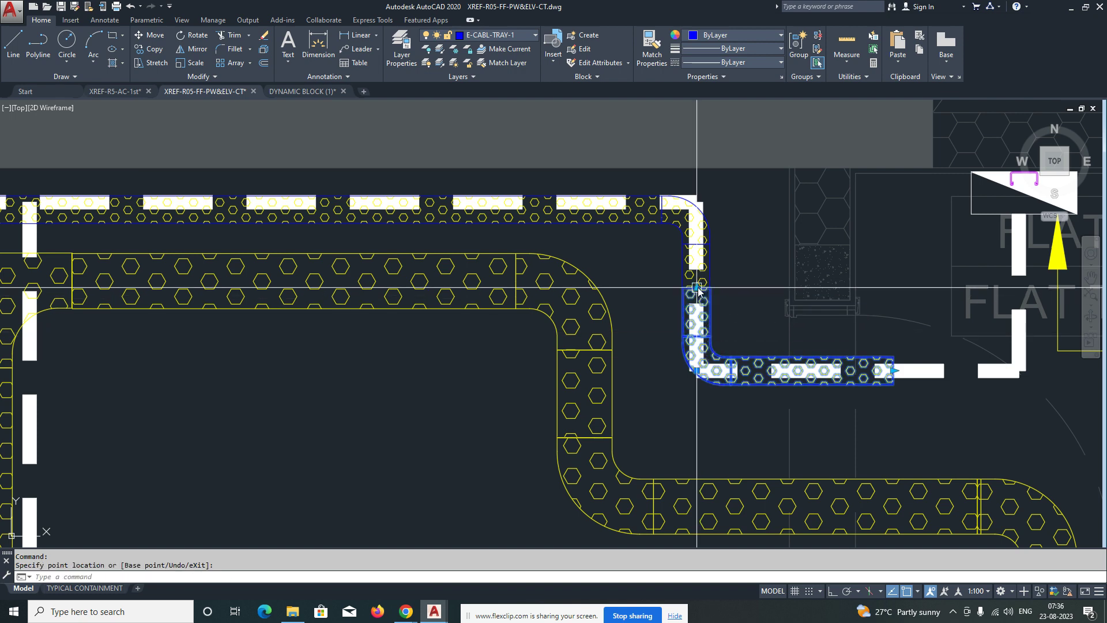
{"action": "key", "text": "Escape"}
Step: Copy the one-sided reducer fitting from the tray block library to the open area below the 150mm cable tray run
{"action": "scroll", "coordinate": [697, 291], "scroll_direction": "down", "scroll_amount": 10}
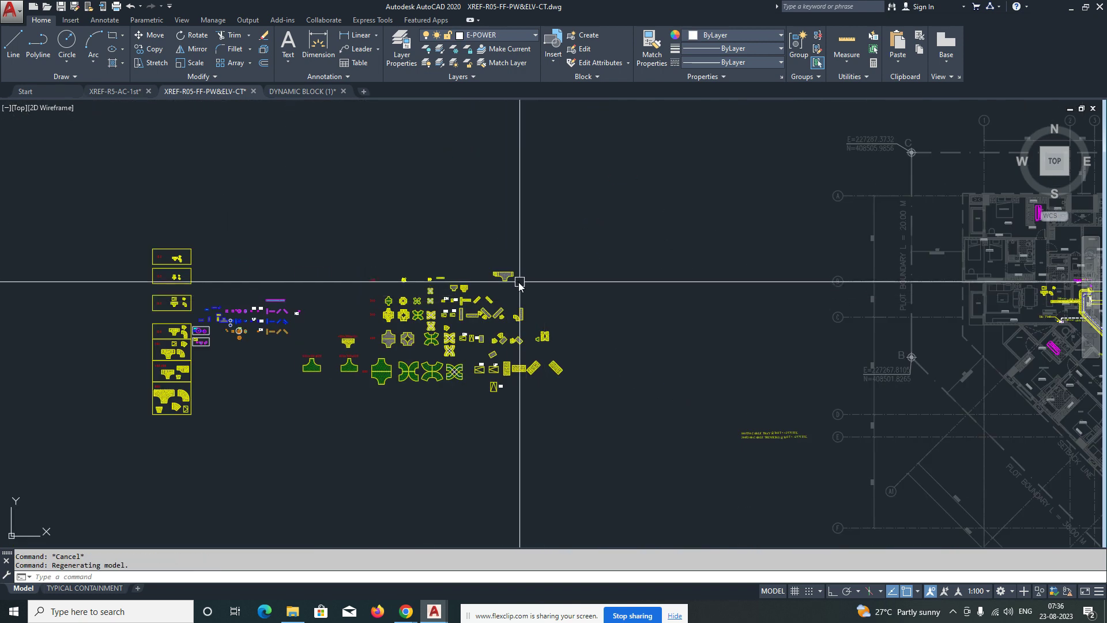
{"action": "scroll", "coordinate": [524, 282], "scroll_direction": "up", "scroll_amount": 6}
{"action": "scroll", "coordinate": [413, 255], "scroll_direction": "up", "scroll_amount": 6}
{"action": "left_click", "coordinate": [417, 252]}
{"action": "middle_click_drag", "start_coordinate": [420, 282], "coordinate": [430, 313]}
{"action": "type", "text": "co"}
{"action": "key", "text": "space"}
{"action": "left_click", "coordinate": [457, 260]}
{"action": "scroll", "coordinate": [327, 305], "scroll_direction": "down", "scroll_amount": 5}
{"action": "scroll", "coordinate": [456, 355], "scroll_direction": "up", "scroll_amount": 12}
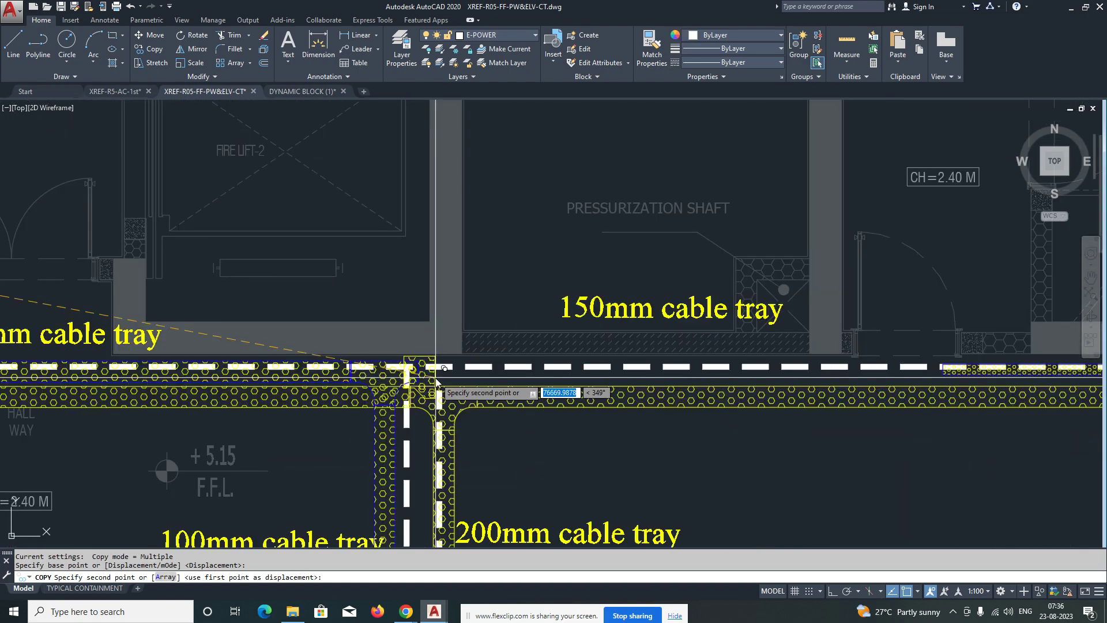
{"action": "scroll", "coordinate": [436, 377], "scroll_direction": "up", "scroll_amount": 4}
{"action": "scroll", "coordinate": [485, 361], "scroll_direction": "down", "scroll_amount": 6}
{"action": "middle_click_drag", "start_coordinate": [553, 404], "coordinate": [508, 355]}
{"action": "scroll", "coordinate": [508, 359], "scroll_direction": "up", "scroll_amount": 2}
{"action": "left_click", "coordinate": [509, 359]}
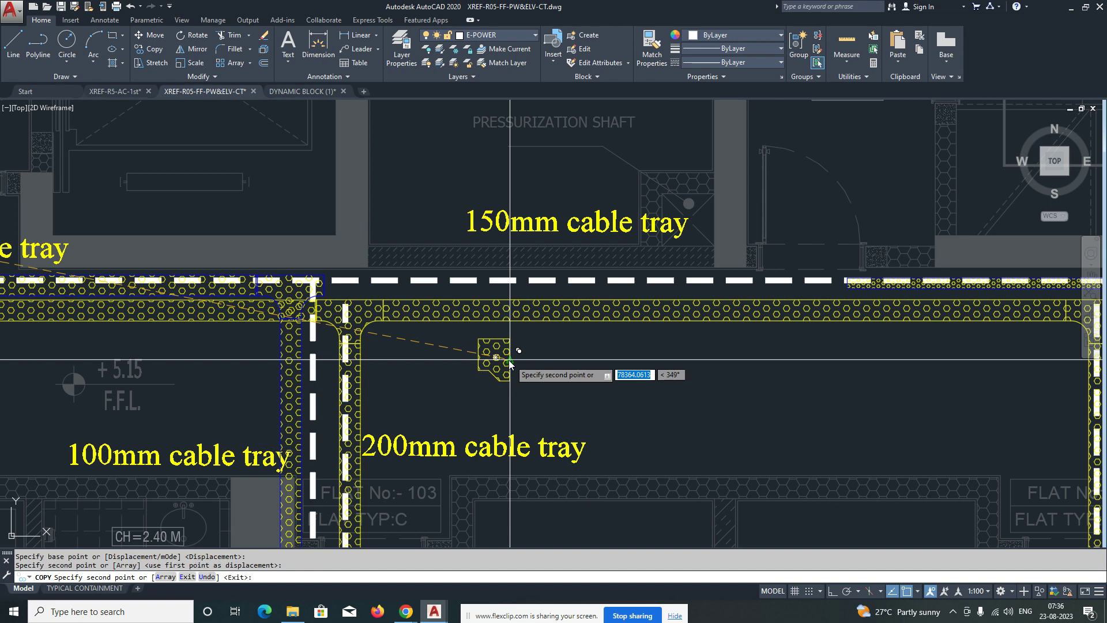
{"action": "scroll", "coordinate": [323, 284], "scroll_direction": "up", "scroll_amount": 4}
{"action": "key", "text": "Escape"}
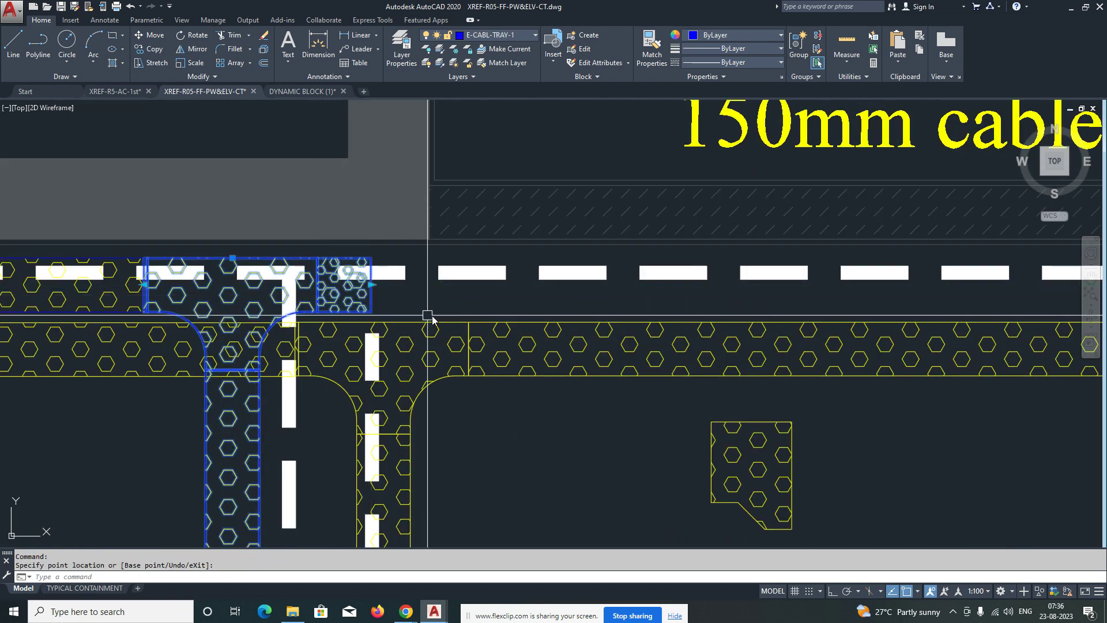
Step: Undo the last stretch of the blue tee's right outlet and extend that outlet only slightly instead
{"action": "left_click", "coordinate": [390, 304]}
{"action": "key", "text": "ctrl+z"}
{"action": "scroll", "coordinate": [415, 309], "scroll_direction": "down", "scroll_amount": 4}
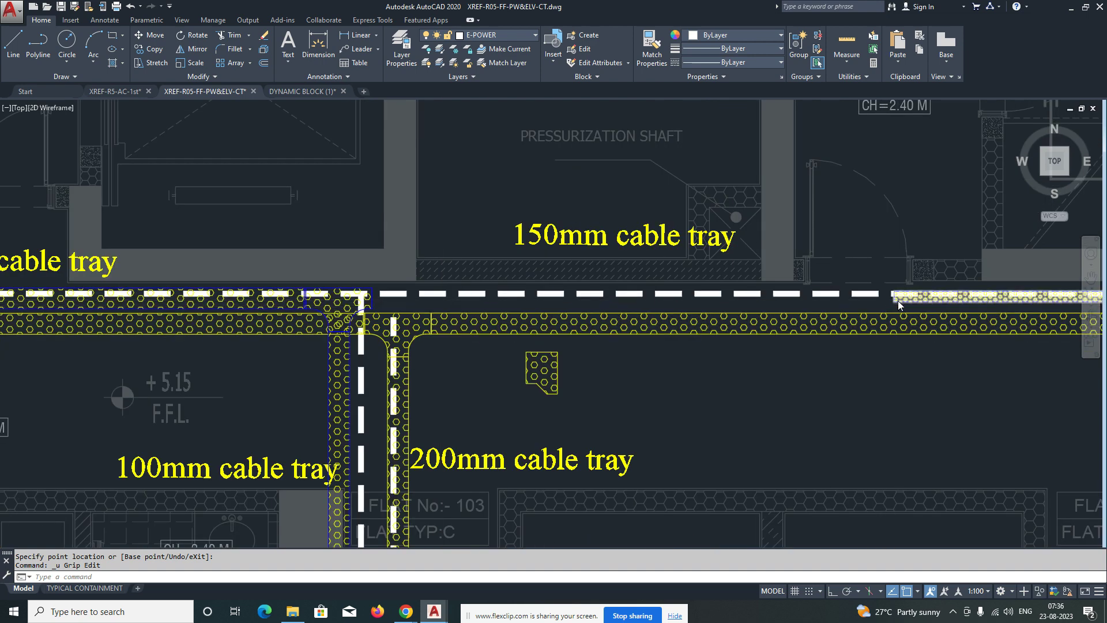
{"action": "scroll", "coordinate": [894, 303], "scroll_direction": "up", "scroll_amount": 4}
{"action": "scroll", "coordinate": [893, 306], "scroll_direction": "down", "scroll_amount": 4}
{"action": "scroll", "coordinate": [539, 305], "scroll_direction": "up", "scroll_amount": 4}
{"action": "left_click", "coordinate": [555, 305]}
{"action": "left_click", "coordinate": [553, 295]}
{"action": "left_click", "coordinate": [566, 295]}
{"action": "key", "text": "Escape"}
Step: Rotate the copied reducer 180 degrees about the midpoint of its left side with ortho on
{"action": "middle_click_drag", "start_coordinate": [770, 353], "coordinate": [487, 252]}
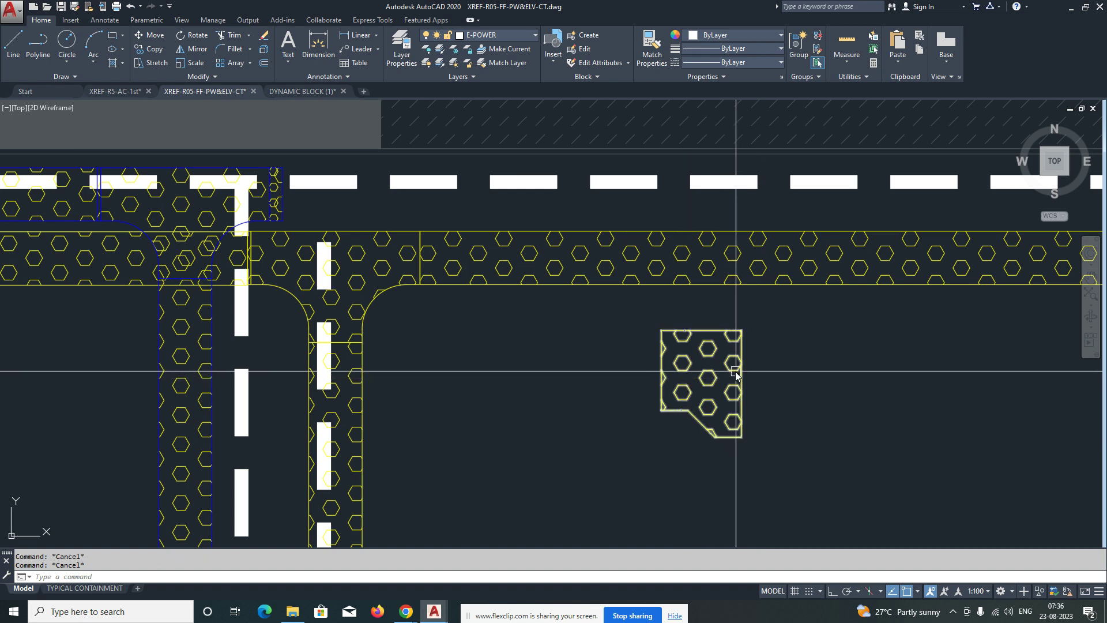
{"action": "key", "text": "Return"}
{"action": "left_click", "coordinate": [750, 365]}
{"action": "left_click", "coordinate": [707, 398]}
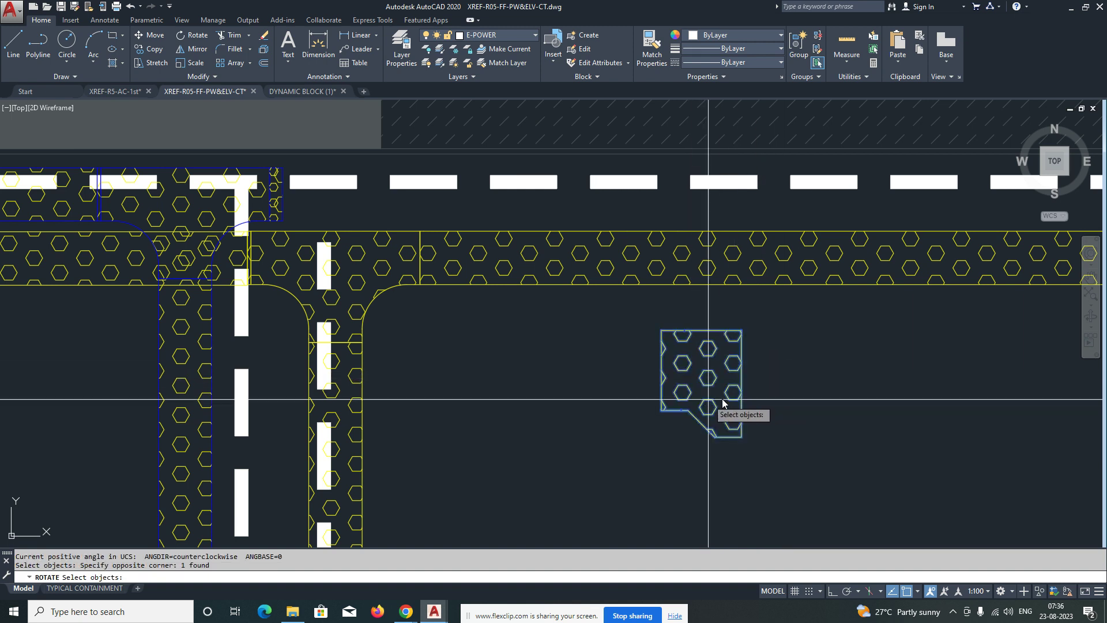
{"action": "key", "text": "Return"}
{"action": "left_click", "coordinate": [662, 375]}
{"action": "key", "text": "F8"}
{"action": "scroll", "coordinate": [753, 331], "scroll_direction": "up", "scroll_amount": 2}
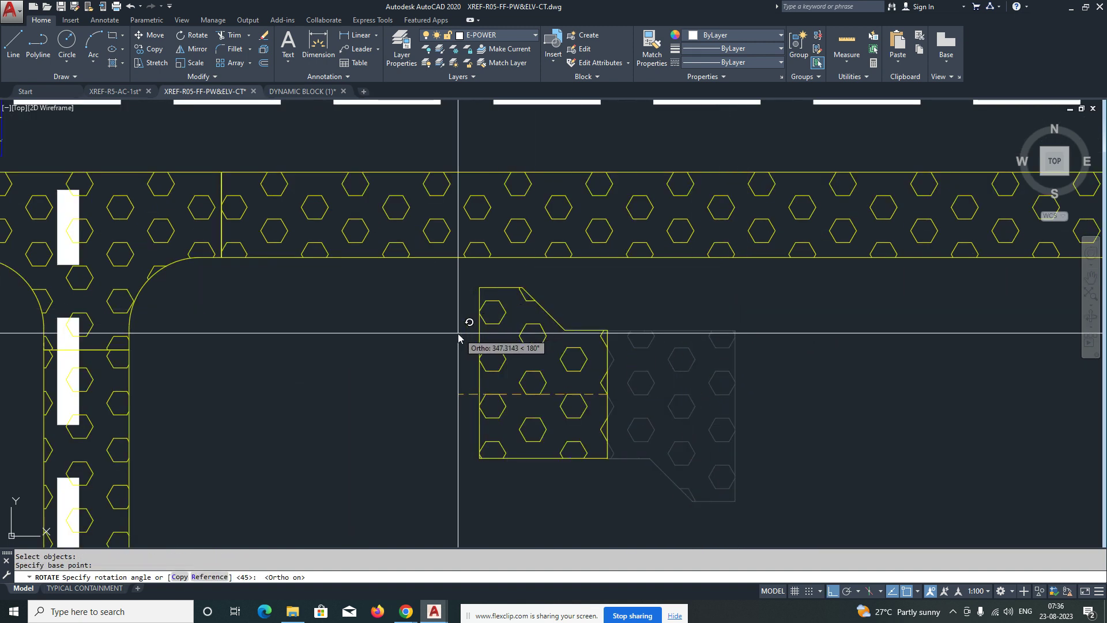
{"action": "scroll", "coordinate": [407, 355], "scroll_direction": "down", "scroll_amount": 3}
Step: Move the reducer by its lower-left corner to the right outlet of the blue tee
{"action": "left_click", "coordinate": [450, 387]}
{"action": "scroll", "coordinate": [274, 269], "scroll_direction": "up", "scroll_amount": 2}
{"action": "left_click", "coordinate": [249, 269]}
{"action": "middle_click_drag", "start_coordinate": [309, 269], "coordinate": [428, 329]}
{"action": "key", "text": "Escape"}
Step: Scale the reducer by reference from its lower-left corner so its left side matches the blue tee's outlet width
{"action": "type", "text": "sc"}
{"action": "key", "text": "Return"}
{"action": "left_click", "coordinate": [372, 328]}
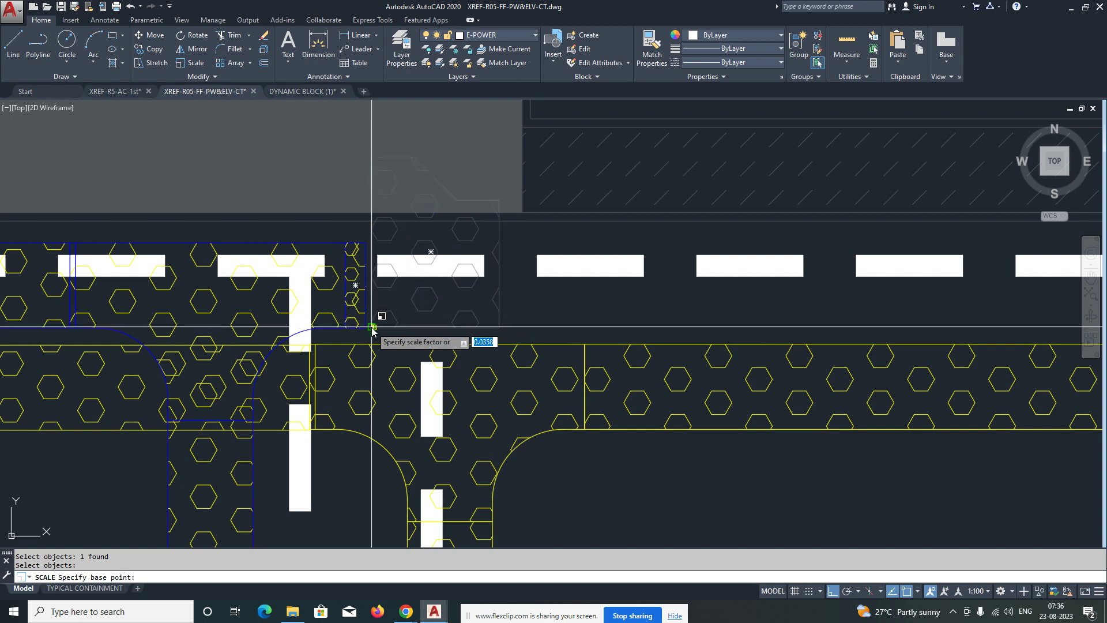
{"action": "left_click", "coordinate": [372, 329]}
{"action": "left_click", "coordinate": [372, 158]}
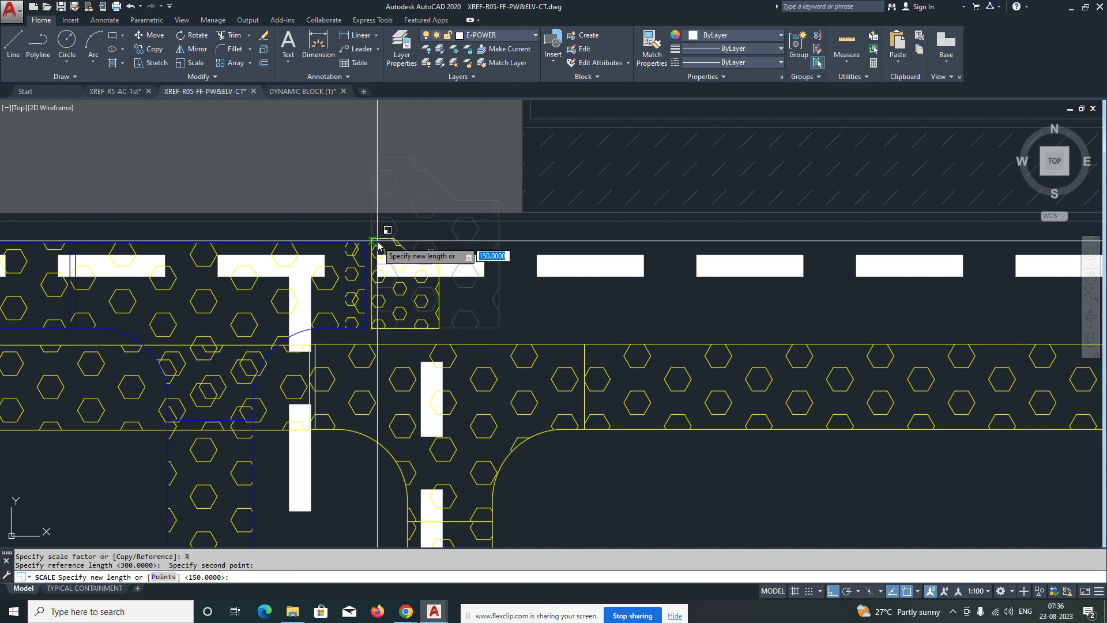
{"action": "left_click", "coordinate": [366, 242]}
Step: Move the reducer by its lower-left corner onto the lower corner of the blue tee's outlet
{"action": "key", "text": "Escape"}
{"action": "type", "text": "m"}
{"action": "key", "text": "Return"}
{"action": "left_click", "coordinate": [388, 305]}
{"action": "key", "text": "Return"}
{"action": "scroll", "coordinate": [373, 340], "scroll_direction": "up", "scroll_amount": 1}
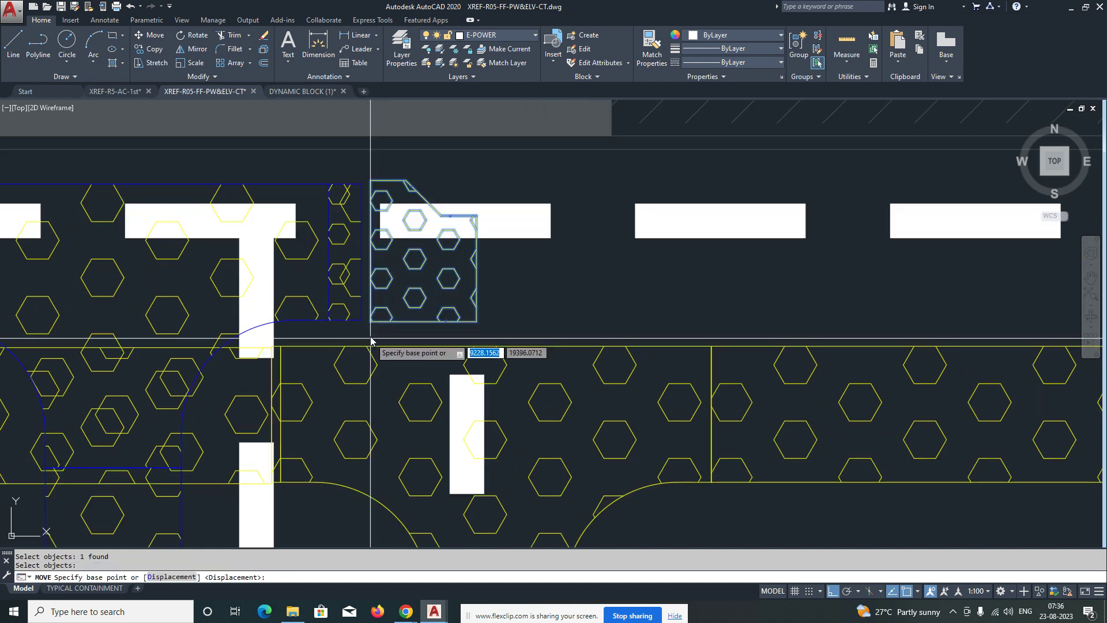
{"action": "left_click", "coordinate": [370, 322]}
{"action": "left_click", "coordinate": [361, 320]}
Step: Stretch the left end of the narrow blue corridor tray back to the right side of the reducer
{"action": "scroll", "coordinate": [423, 306], "scroll_direction": "down", "scroll_amount": 5}
{"action": "scroll", "coordinate": [789, 306], "scroll_direction": "up", "scroll_amount": 2}
{"action": "left_click", "coordinate": [688, 297]}
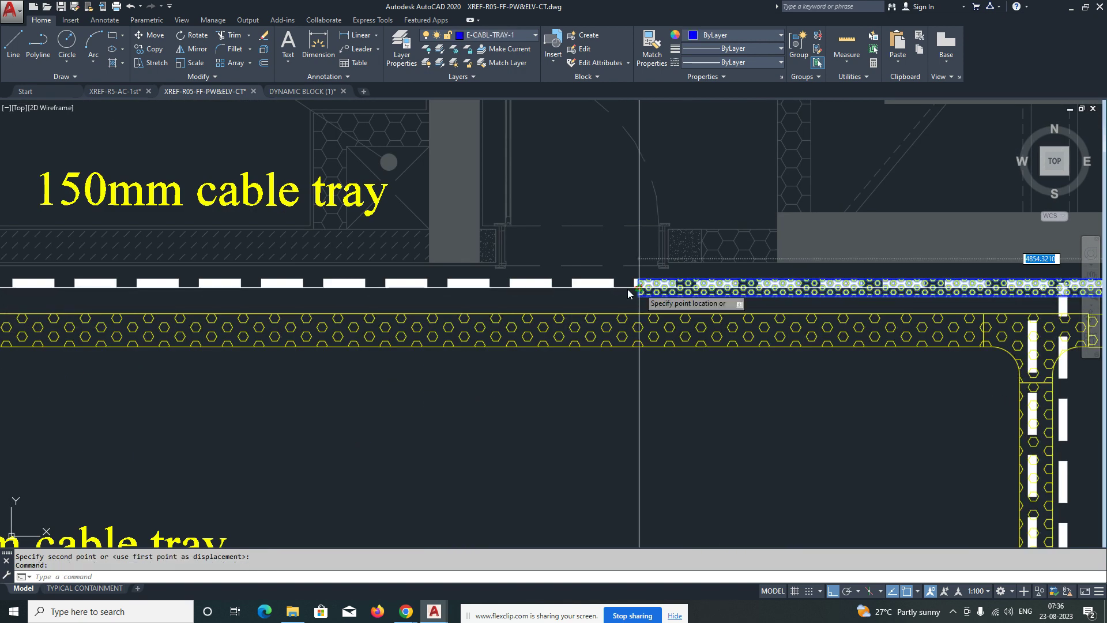
{"action": "middle_click_drag", "start_coordinate": [251, 300], "coordinate": [600, 300]}
{"action": "scroll", "coordinate": [211, 294], "scroll_direction": "up", "scroll_amount": 3}
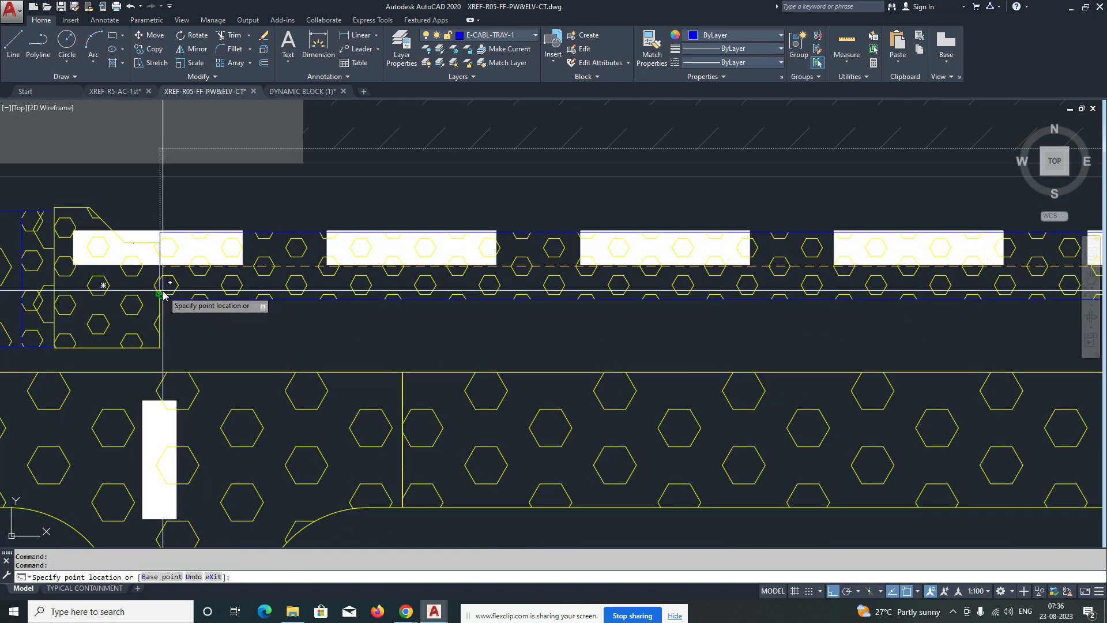
{"action": "left_click", "coordinate": [164, 302]}
{"action": "scroll", "coordinate": [435, 322], "scroll_direction": "down", "scroll_amount": 4}
{"action": "key", "text": "Escape"}
{"action": "scroll", "coordinate": [262, 332], "scroll_direction": "up", "scroll_amount": 1}
{"action": "scroll", "coordinate": [262, 333], "scroll_direction": "up", "scroll_amount": 2}
{"action": "scroll", "coordinate": [271, 321], "scroll_direction": "down", "scroll_amount": 2}
{"action": "scroll", "coordinate": [484, 310], "scroll_direction": "up", "scroll_amount": 3}
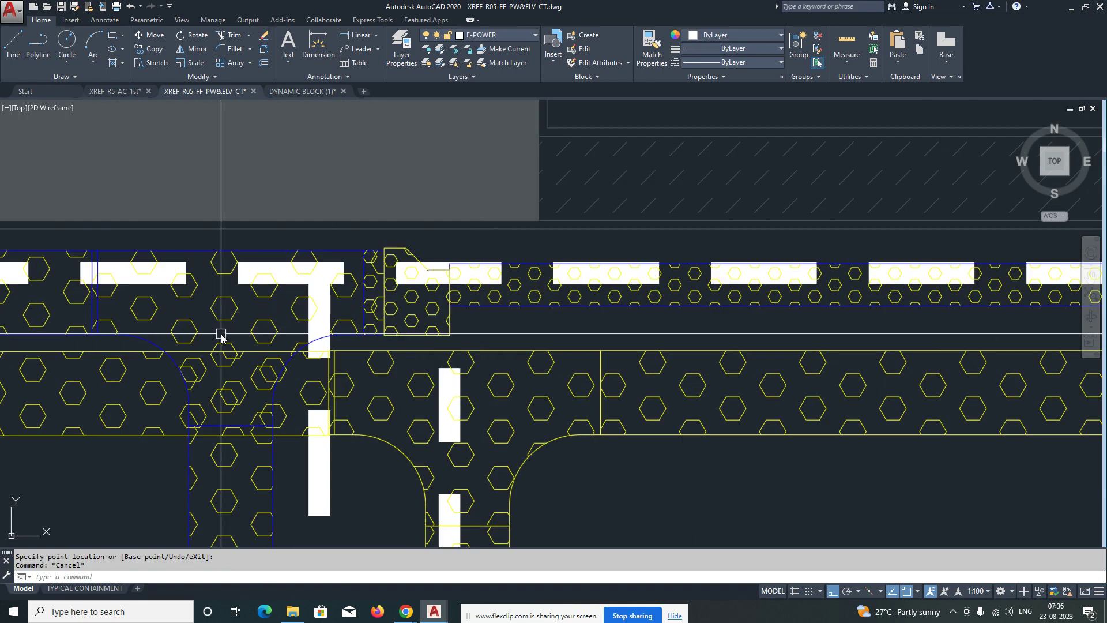
{"action": "type", "text": "I"}
{"action": "key", "text": "Return"}
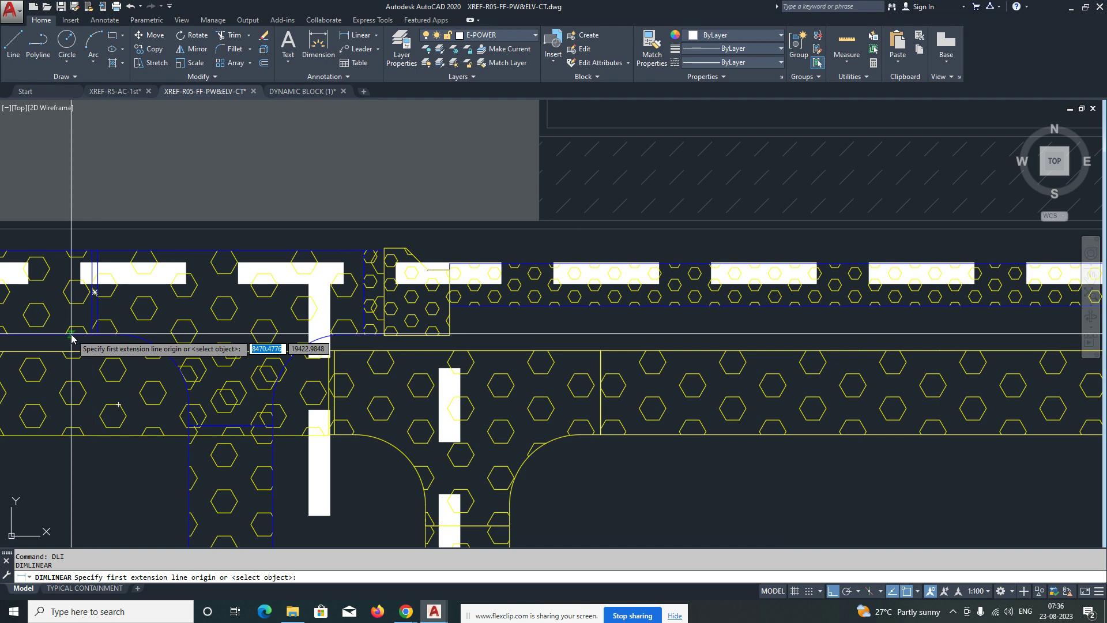
{"action": "middle_click_drag", "start_coordinate": [30, 344], "coordinate": [284, 345]}
{"action": "left_click", "coordinate": [285, 335]}
{"action": "left_click", "coordinate": [280, 248]}
{"action": "key", "text": "Escape"}
Step: Measure the widths of the wide and narrow blue corridor trays with linear dimensions
{"action": "key", "text": "space"}
{"action": "left_click", "coordinate": [284, 251]}
{"action": "left_click", "coordinate": [287, 335]}
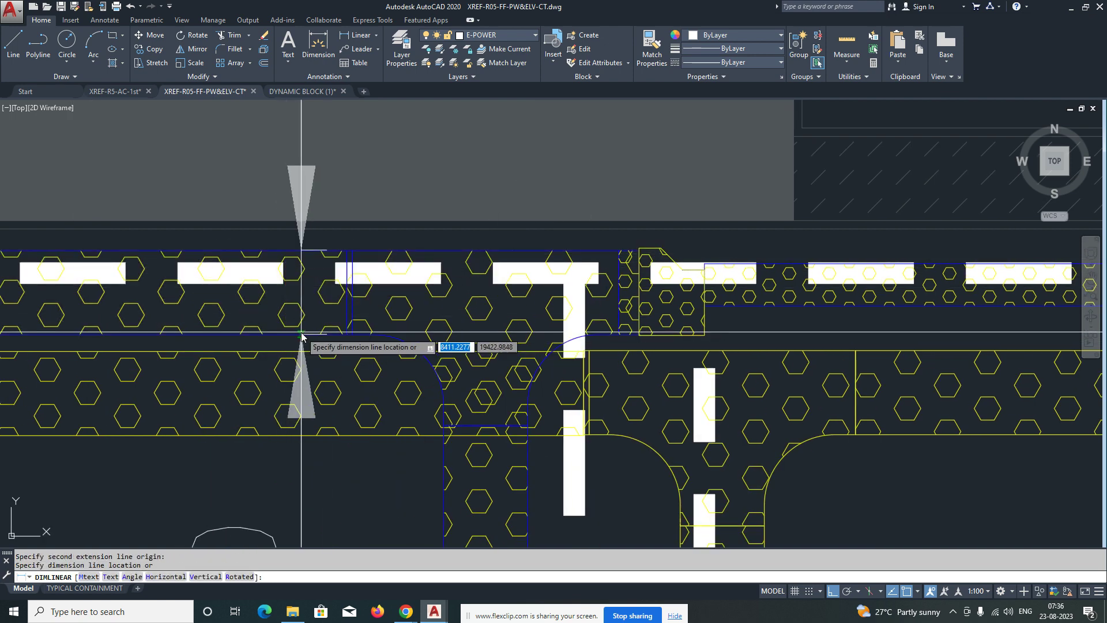
{"action": "scroll", "coordinate": [305, 330], "scroll_direction": "down", "scroll_amount": 4}
{"action": "key", "text": "Escape"}
{"action": "scroll", "coordinate": [353, 330], "scroll_direction": "up", "scroll_amount": 4}
{"action": "key", "text": "space"}
{"action": "left_click", "coordinate": [380, 330]}
{"action": "left_click", "coordinate": [379, 289]}
{"action": "scroll", "coordinate": [405, 313], "scroll_direction": "down", "scroll_amount": 2}
{"action": "key", "text": "Escape"}
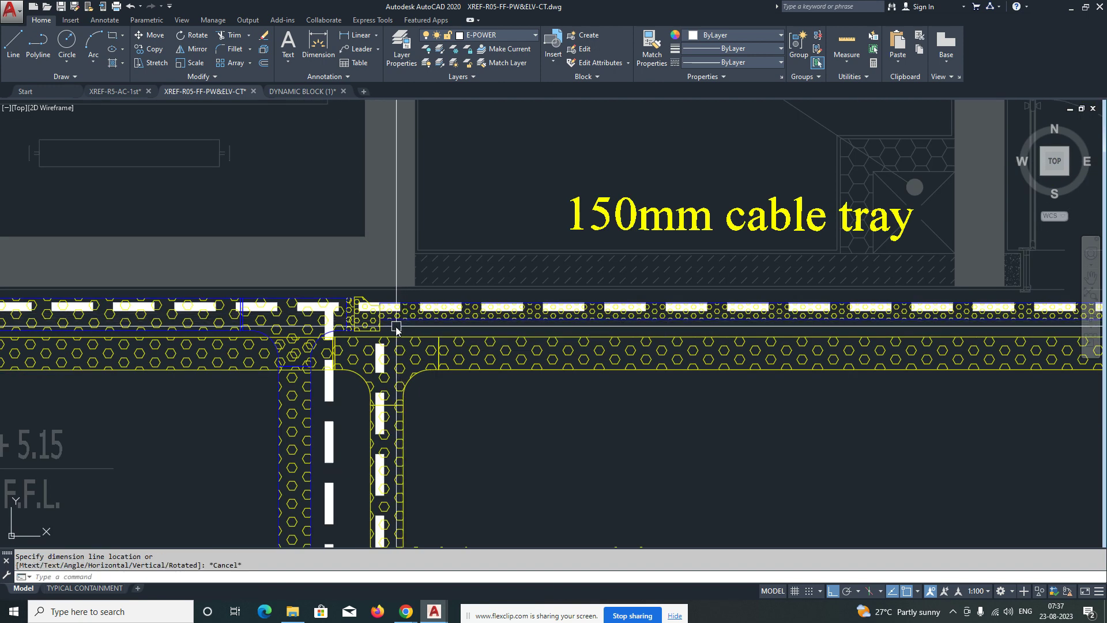
Step: Erase the reducer between the blue tee and the narrow corridor tray
{"action": "scroll", "coordinate": [396, 324], "scroll_direction": "up", "scroll_amount": 4}
{"action": "scroll", "coordinate": [392, 321], "scroll_direction": "up", "scroll_amount": 2}
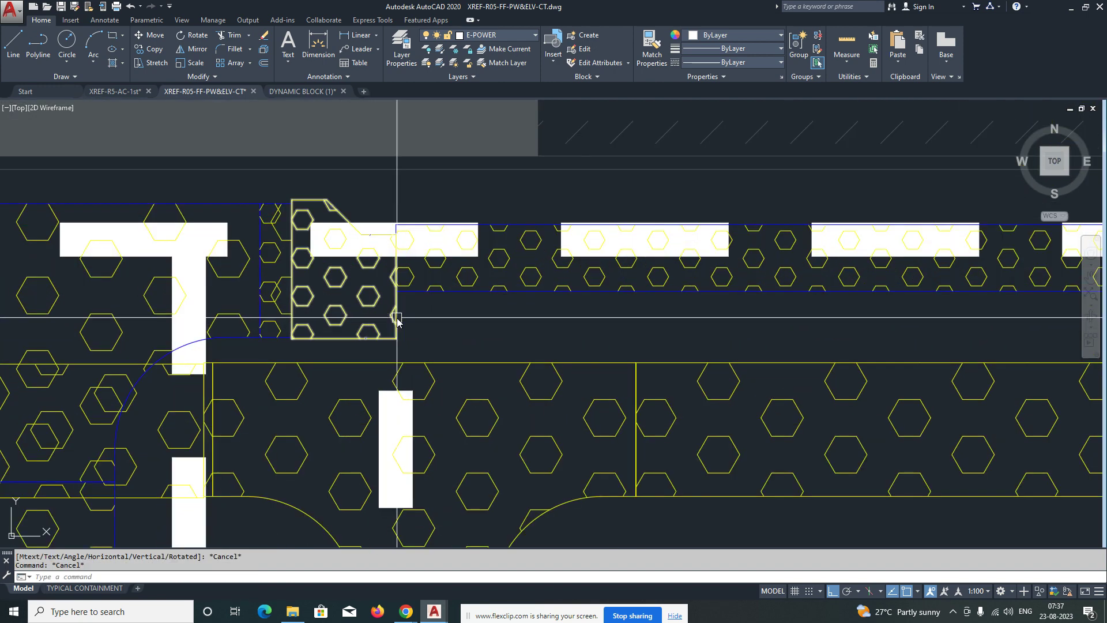
{"action": "scroll", "coordinate": [430, 302], "scroll_direction": "down", "scroll_amount": 7}
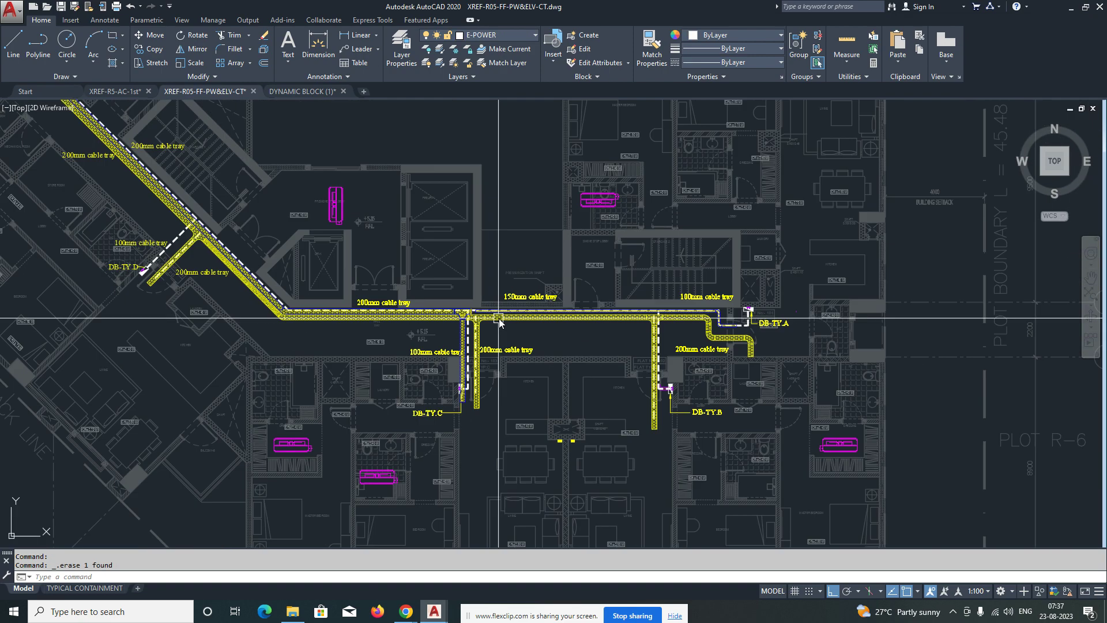
Step: Examine the cable tray fittings library for a reducer that suits the blue tee and the narrow tray
{"action": "scroll", "coordinate": [82, 280], "scroll_direction": "up", "scroll_amount": 5}
{"action": "middle_click_drag", "start_coordinate": [48, 267], "coordinate": [483, 348]}
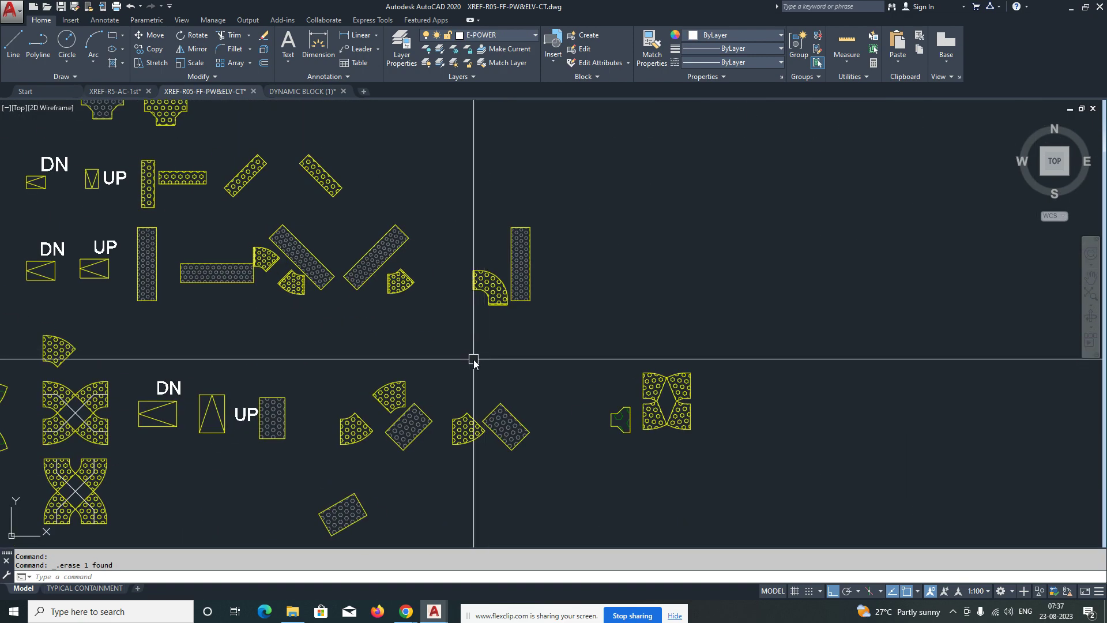
{"action": "scroll", "coordinate": [475, 357], "scroll_direction": "down", "scroll_amount": 3}
{"action": "scroll", "coordinate": [536, 344], "scroll_direction": "down", "scroll_amount": 2}
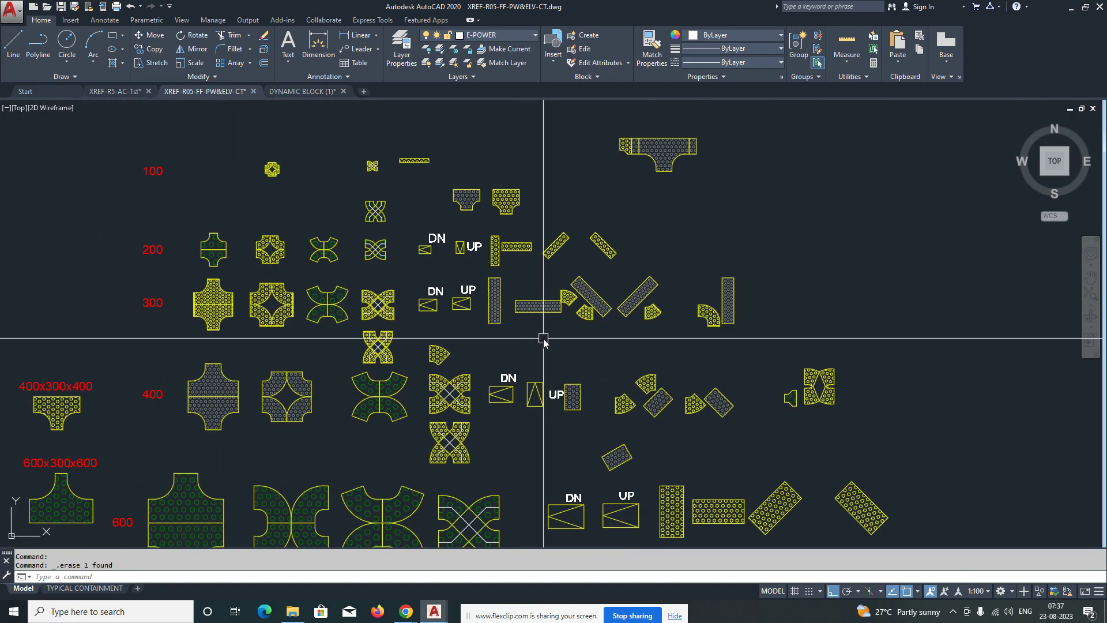
{"action": "scroll", "coordinate": [417, 312], "scroll_direction": "down", "scroll_amount": 4}
{"action": "middle_click_drag", "start_coordinate": [221, 377], "coordinate": [309, 348]}
{"action": "scroll", "coordinate": [288, 342], "scroll_direction": "up", "scroll_amount": 6}
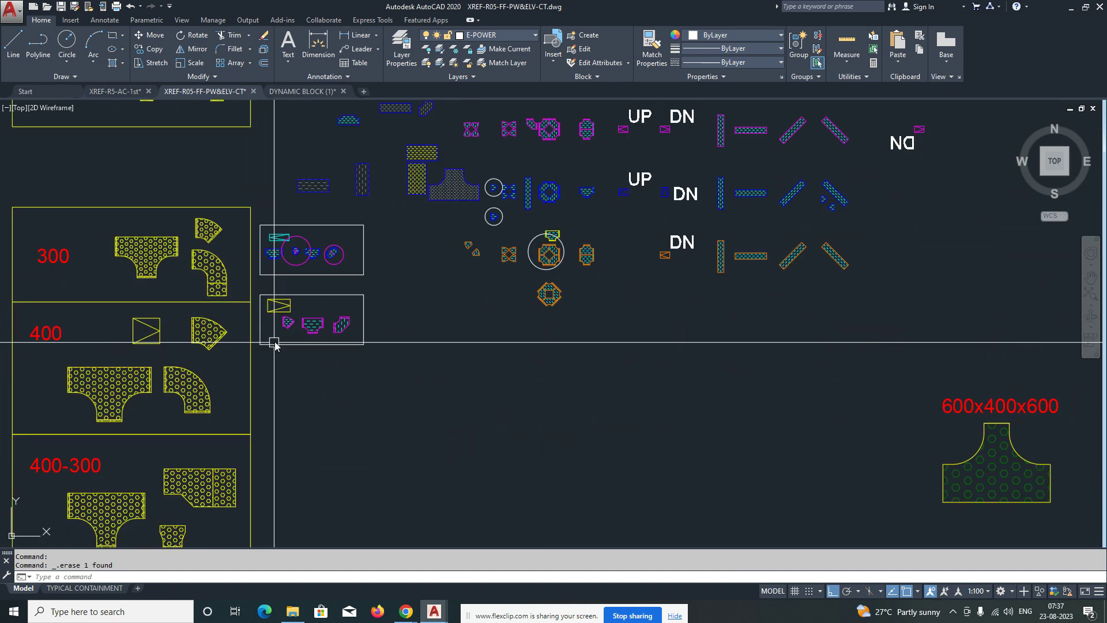
{"action": "scroll", "coordinate": [359, 330], "scroll_direction": "down", "scroll_amount": 2}
{"action": "scroll", "coordinate": [335, 301], "scroll_direction": "up", "scroll_amount": 1}
{"action": "scroll", "coordinate": [361, 293], "scroll_direction": "down", "scroll_amount": 3}
{"action": "scroll", "coordinate": [319, 228], "scroll_direction": "up", "scroll_amount": 2}
{"action": "scroll", "coordinate": [336, 198], "scroll_direction": "down", "scroll_amount": 3}
{"action": "scroll", "coordinate": [331, 210], "scroll_direction": "up", "scroll_amount": 3}
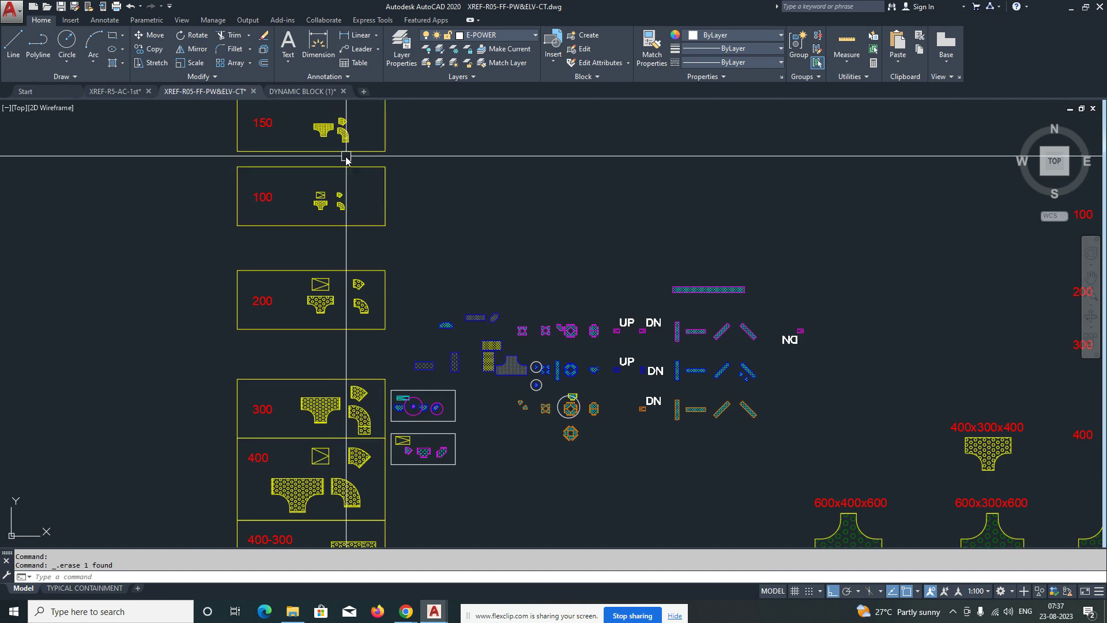
{"action": "scroll", "coordinate": [408, 271], "scroll_direction": "down", "scroll_amount": 5}
{"action": "scroll", "coordinate": [512, 224], "scroll_direction": "up", "scroll_amount": 5}
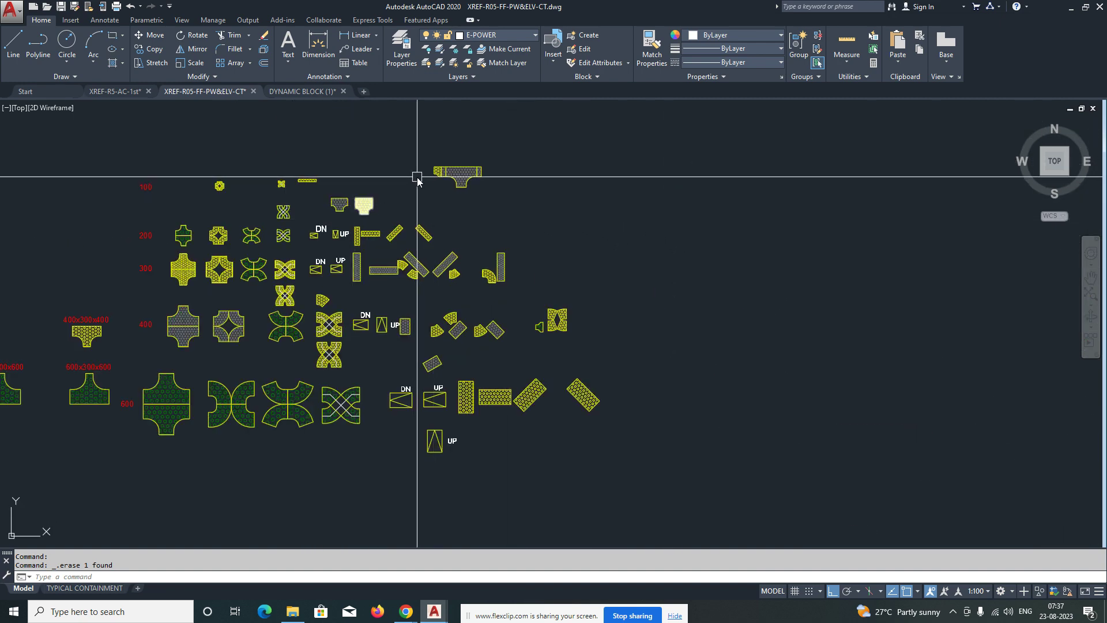
{"action": "scroll", "coordinate": [347, 190], "scroll_direction": "up", "scroll_amount": 2}
{"action": "middle_click_drag", "start_coordinate": [464, 182], "coordinate": [469, 248]}
{"action": "key", "text": "Escape"}
{"action": "key", "text": "Escape"}
{"action": "scroll", "coordinate": [485, 222], "scroll_direction": "up", "scroll_amount": 6}
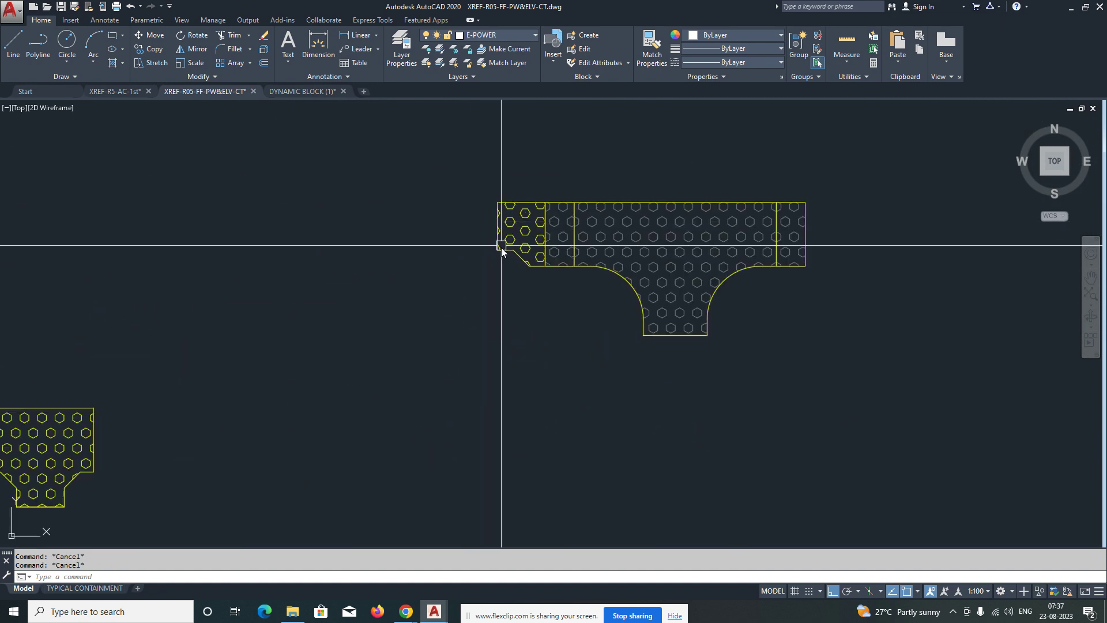
{"action": "scroll", "coordinate": [424, 300], "scroll_direction": "down", "scroll_amount": 15}
{"action": "scroll", "coordinate": [434, 300], "scroll_direction": "up", "scroll_amount": 15}
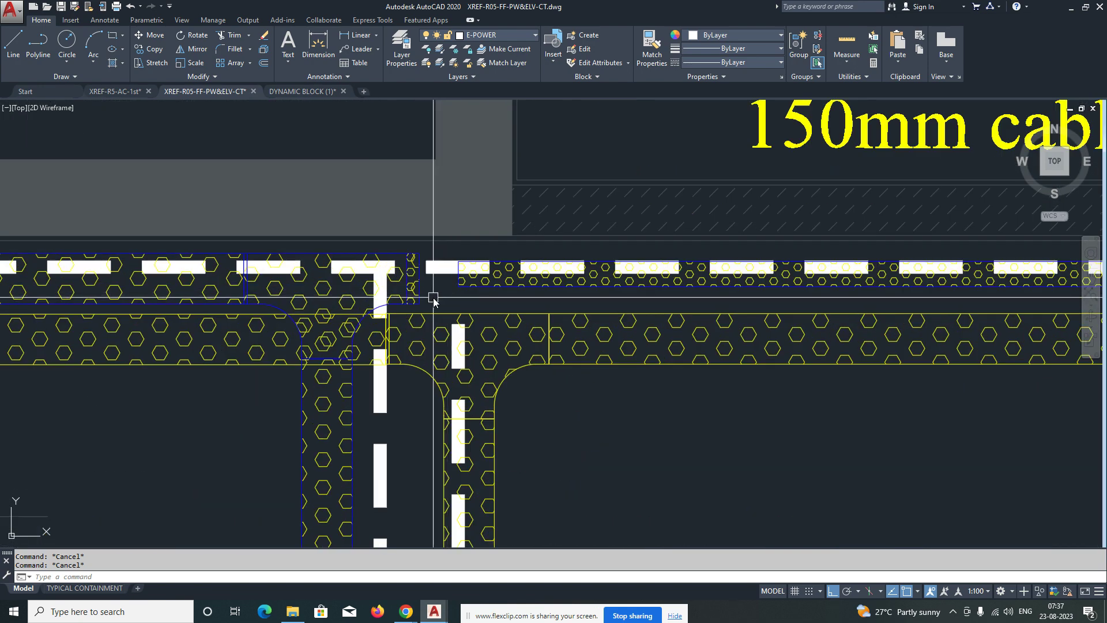
Step: Draw a tapered reducer outline as a polyline joining the blue tee's outlet corners to the narrow tray's end corners
{"action": "type", "text": "pl"}
{"action": "key", "text": "Return"}
{"action": "scroll", "coordinate": [424, 267], "scroll_direction": "up", "scroll_amount": 2}
{"action": "left_click", "coordinate": [418, 252]}
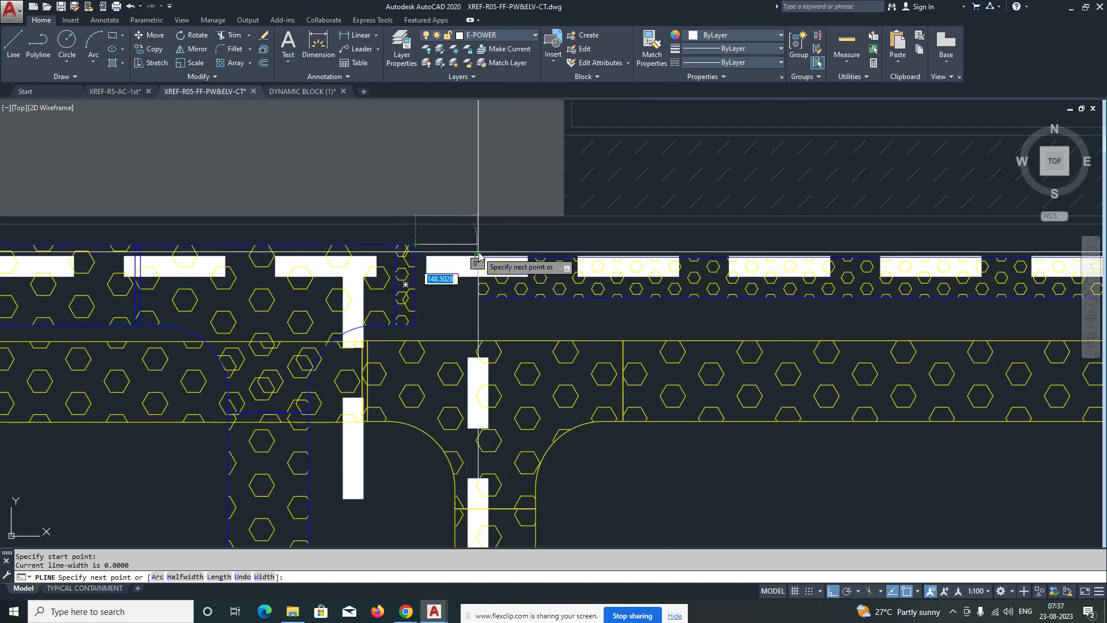
{"action": "left_click", "coordinate": [478, 255]}
{"action": "left_click", "coordinate": [478, 297]}
{"action": "left_click", "coordinate": [416, 245]}
{"action": "key", "text": "Escape"}
Step: Match the properties of the new reducer outline to those of the narrow blue tray
{"action": "type", "text": "ma"}
{"action": "key", "text": "Return"}
{"action": "left_click", "coordinate": [513, 297]}
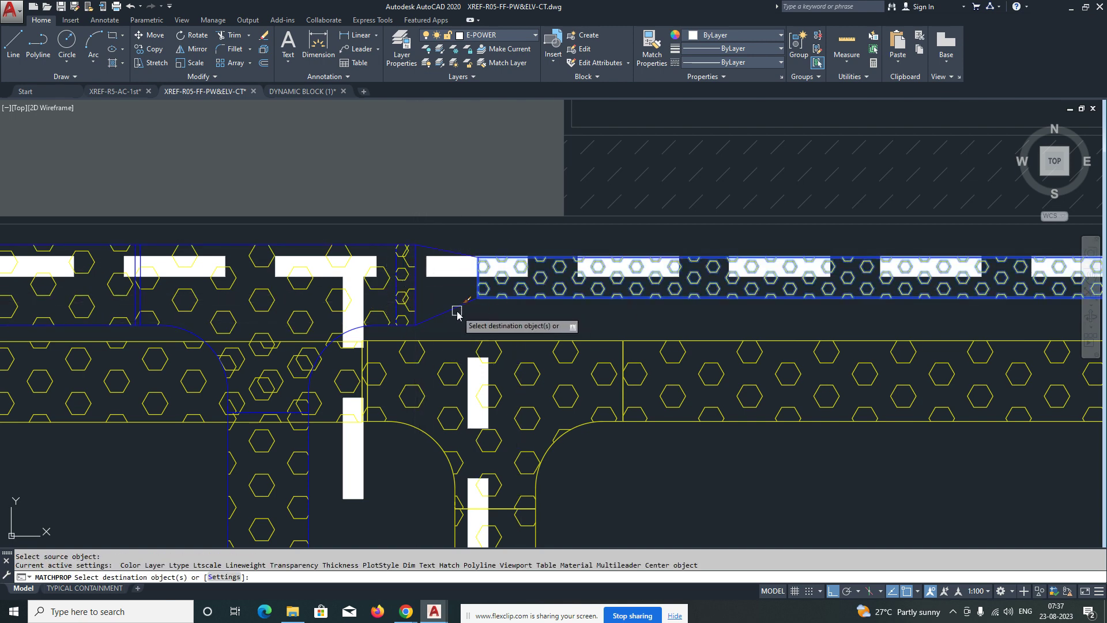
{"action": "key", "text": "Escape"}
Step: Mirror the narrow blue tray's lower bend across a vertical axis to form an upward turn near DB-TY.A, keeping the source
{"action": "scroll", "coordinate": [438, 308], "scroll_direction": "down", "scroll_amount": 5}
{"action": "scroll", "coordinate": [816, 339], "scroll_direction": "up", "scroll_amount": 4}
{"action": "middle_click_drag", "start_coordinate": [816, 338], "coordinate": [407, 304]}
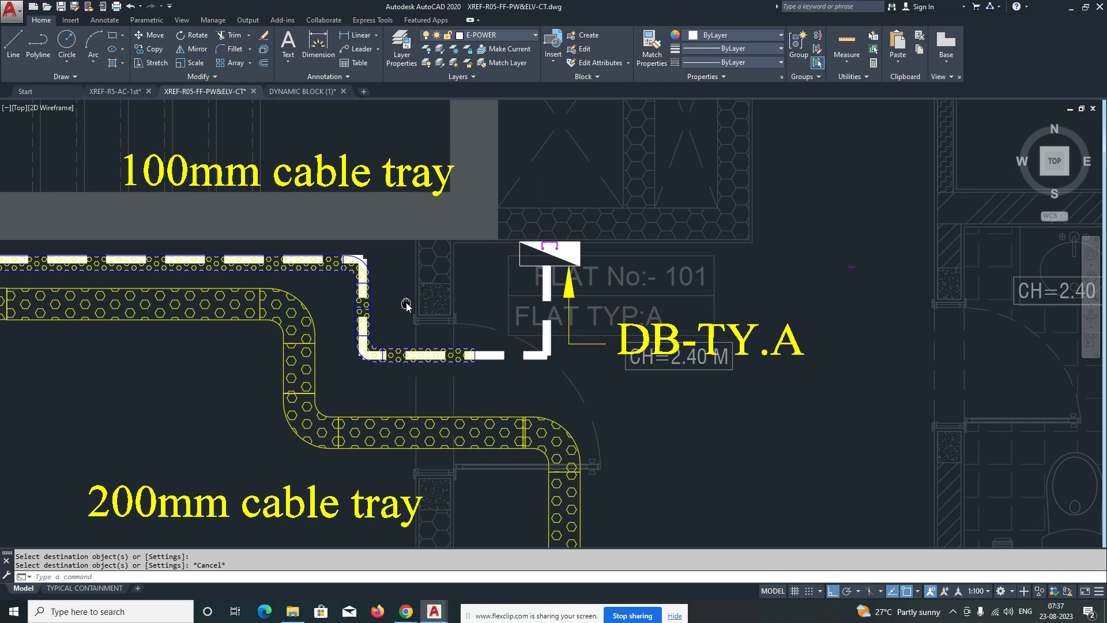
{"action": "scroll", "coordinate": [470, 357], "scroll_direction": "up", "scroll_amount": 2}
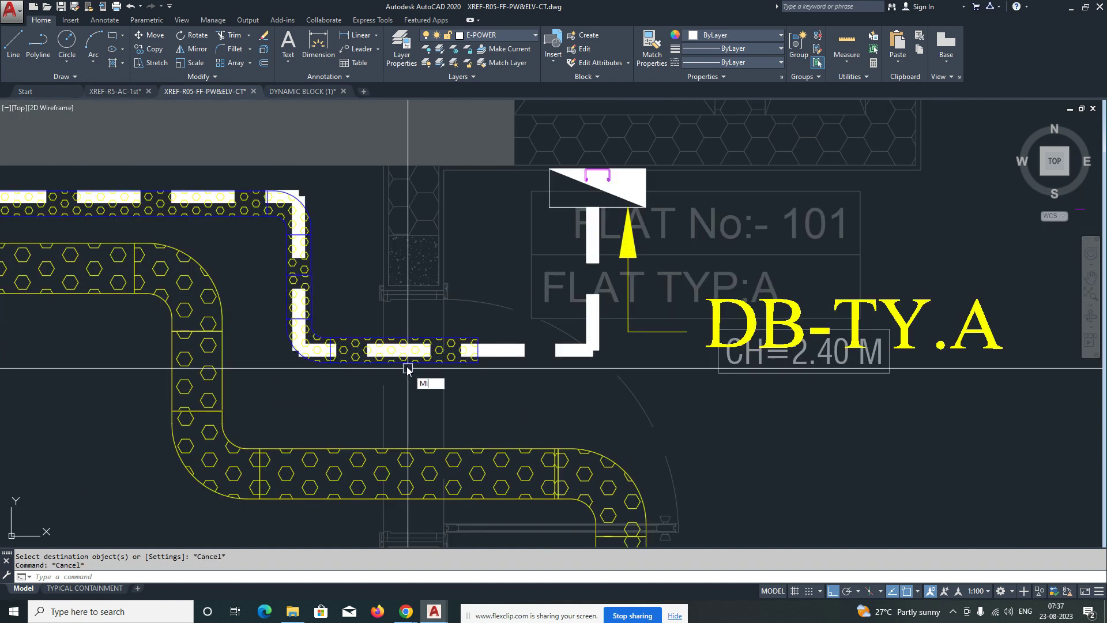
{"action": "key", "text": "Return"}
{"action": "left_click", "coordinate": [415, 364]}
{"action": "left_click", "coordinate": [414, 400]}
{"action": "key", "text": "Return"}
{"action": "key", "text": "Escape"}
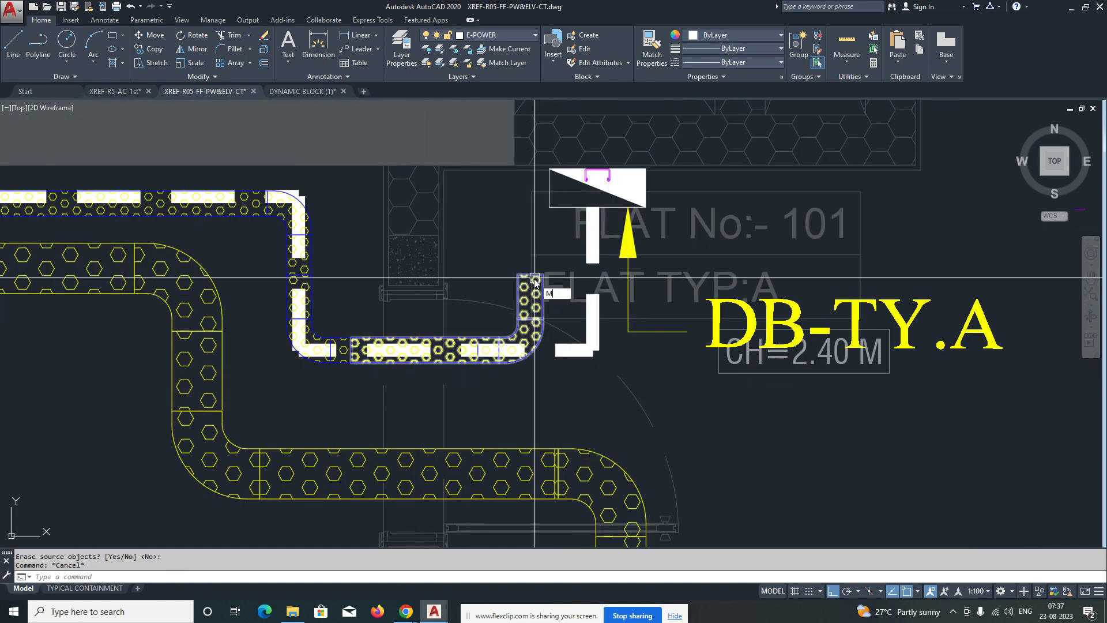
Step: Move the mirrored bend by its upper end towards the dashed drop line at DB-TY.A
{"action": "type", "text": "m"}
{"action": "key", "text": "Return"}
{"action": "left_click", "coordinate": [536, 277]}
{"action": "key", "text": "Return"}
{"action": "left_click", "coordinate": [534, 277]}
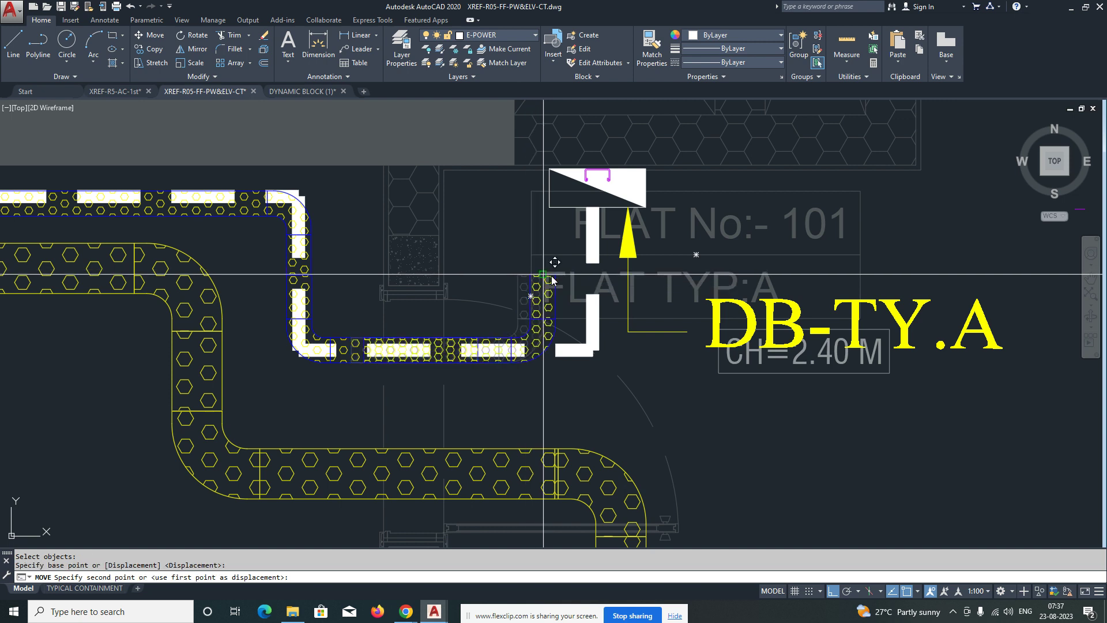
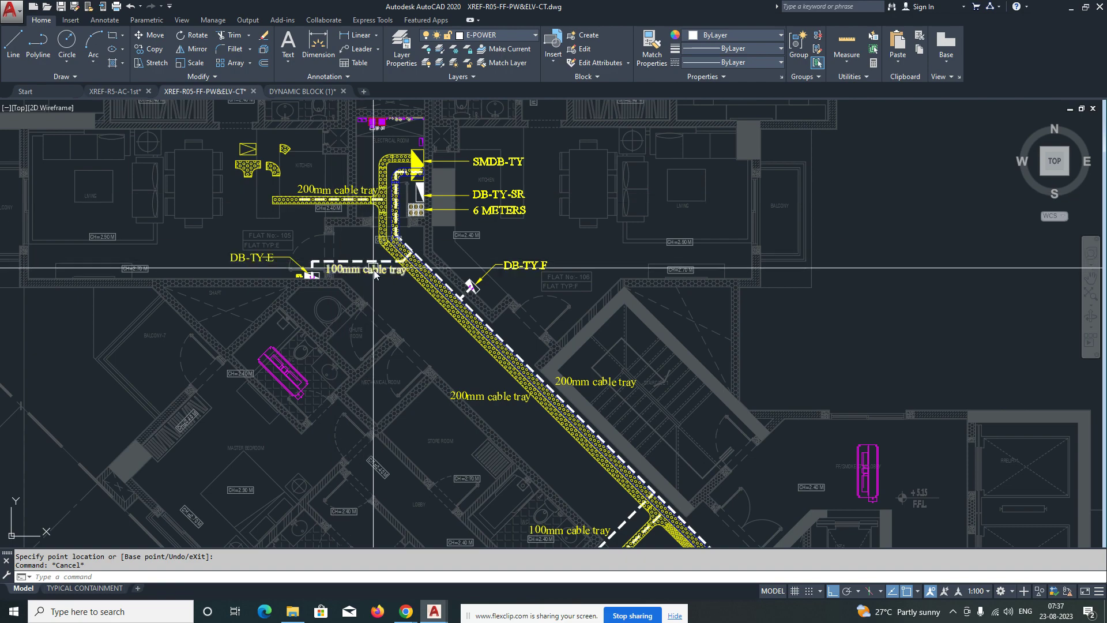
Step: Copy the blue tee with its DB-TY.C branch to the diagonal tray junction for DB-TY.D
{"action": "scroll", "coordinate": [854, 419], "scroll_direction": "up", "scroll_amount": 3}
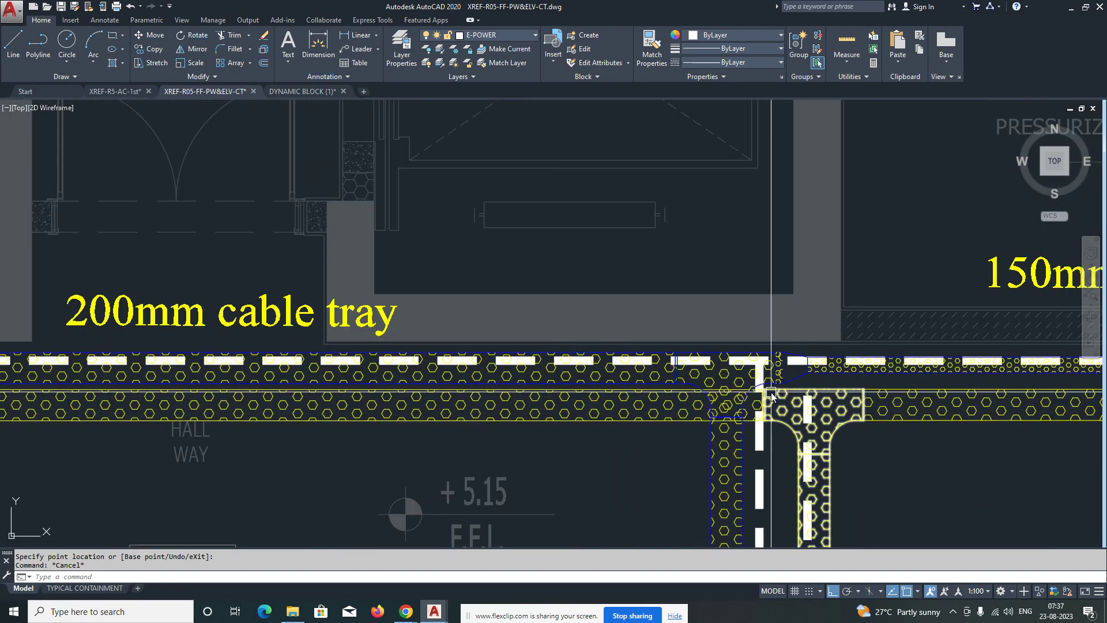
{"action": "key", "text": "Return"}
{"action": "left_click", "coordinate": [742, 390]}
{"action": "key", "text": "Return"}
{"action": "left_click", "coordinate": [744, 396]}
{"action": "scroll", "coordinate": [779, 415], "scroll_direction": "down", "scroll_amount": 2}
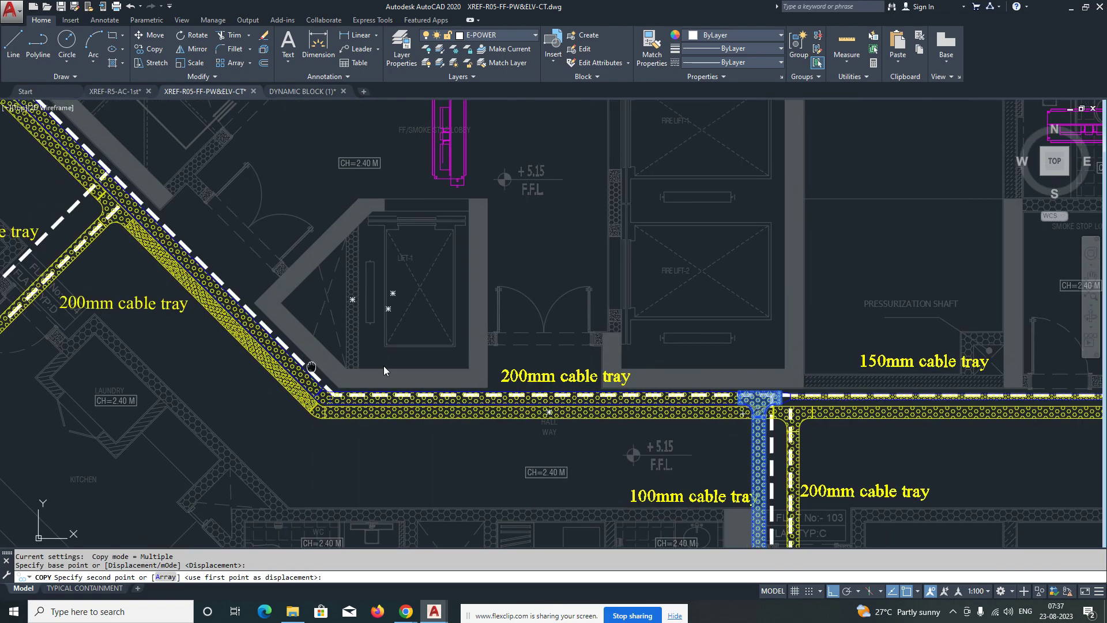
{"action": "middle_click_drag", "start_coordinate": [118, 237], "coordinate": [349, 247]}
{"action": "scroll", "coordinate": [352, 256], "scroll_direction": "up", "scroll_amount": 5}
{"action": "left_click", "coordinate": [346, 262]}
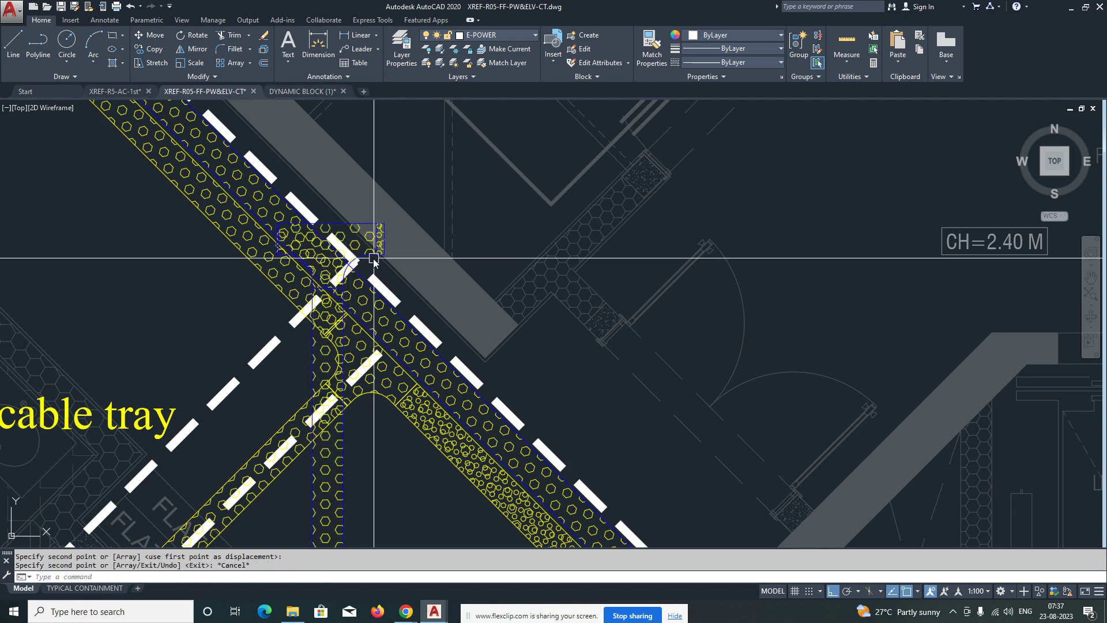
{"action": "key", "text": "Escape"}
{"action": "key", "text": "Escape"}
Step: Align the copied blue tee with the slope of the diagonal blue tray without scaling it
{"action": "scroll", "coordinate": [354, 264], "scroll_direction": "up", "scroll_amount": 5}
{"action": "type", "text": "AL"}
{"action": "key", "text": "Return"}
{"action": "left_click", "coordinate": [354, 258]}
{"action": "key", "text": "Return"}
{"action": "scroll", "coordinate": [202, 265], "scroll_direction": "up", "scroll_amount": 1}
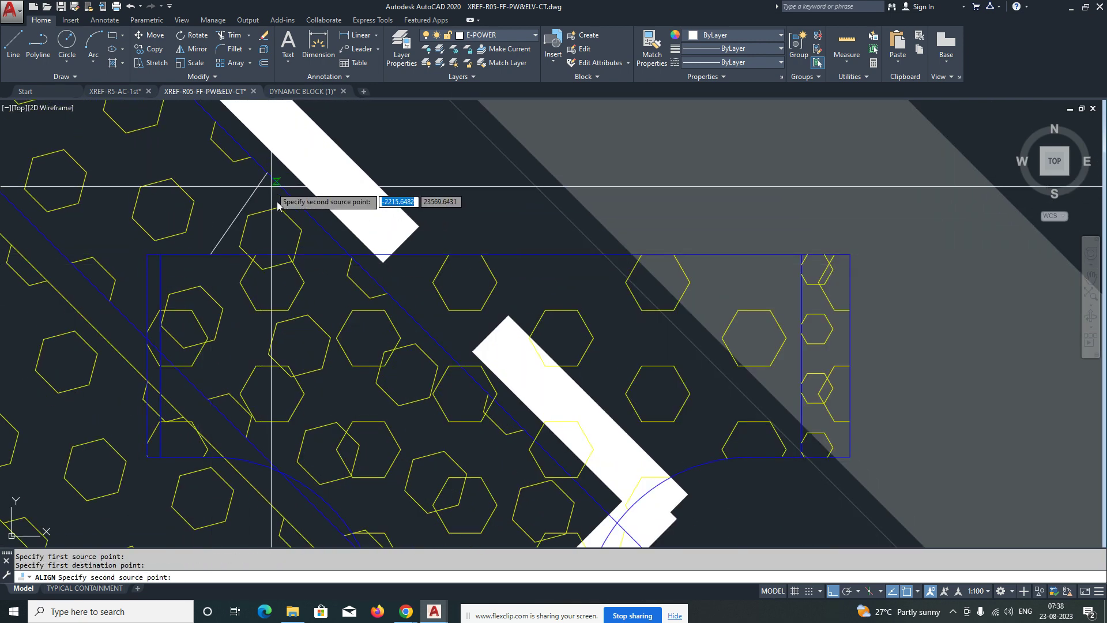
{"action": "key", "text": "Escape"}
Step: Move the aligned tee onto the diagonal blue tray so its edges line up at the DB-TY.D branch
{"action": "scroll", "coordinate": [340, 236], "scroll_direction": "down", "scroll_amount": 5}
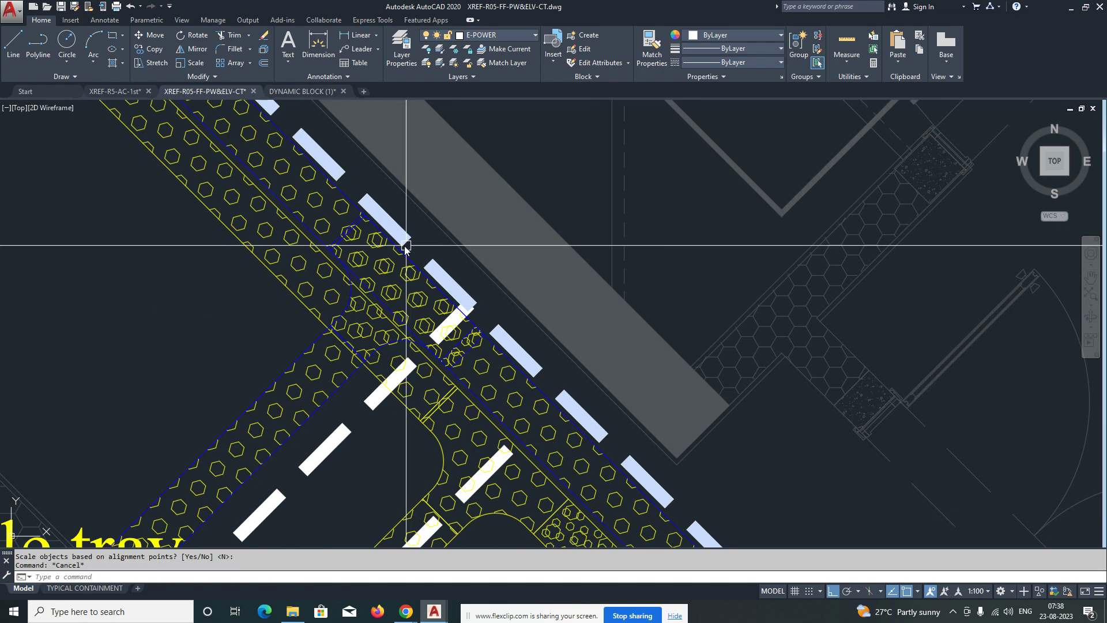
{"action": "type", "text": "M"}
{"action": "key", "text": "Return"}
{"action": "scroll", "coordinate": [325, 367], "scroll_direction": "up", "scroll_amount": 6}
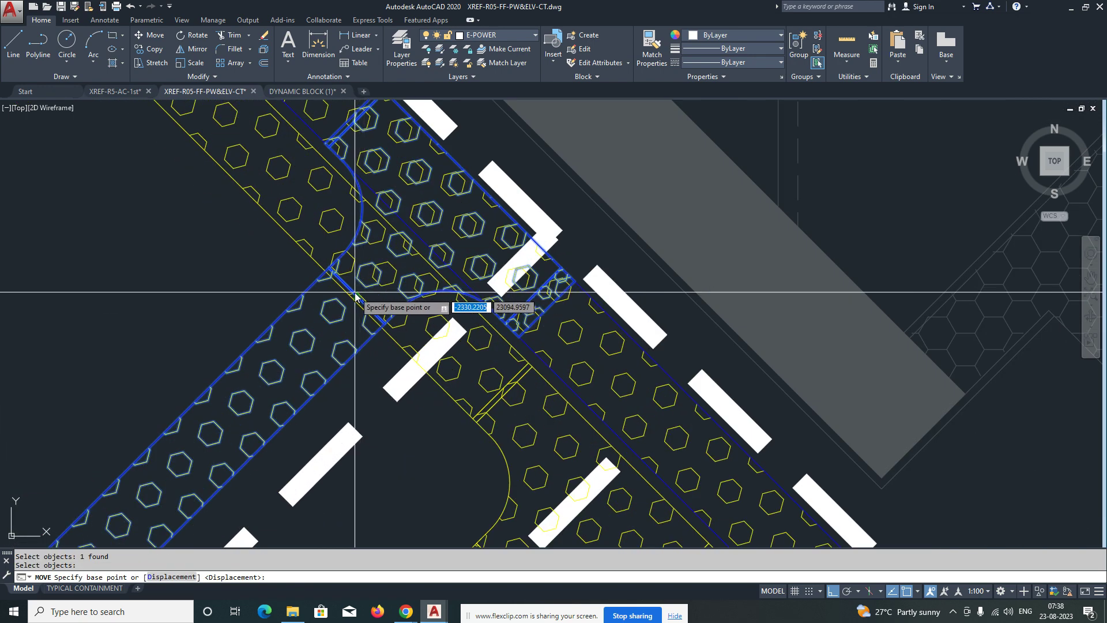
{"action": "left_click", "coordinate": [357, 294]}
{"action": "scroll", "coordinate": [452, 167], "scroll_direction": "up", "scroll_amount": 6}
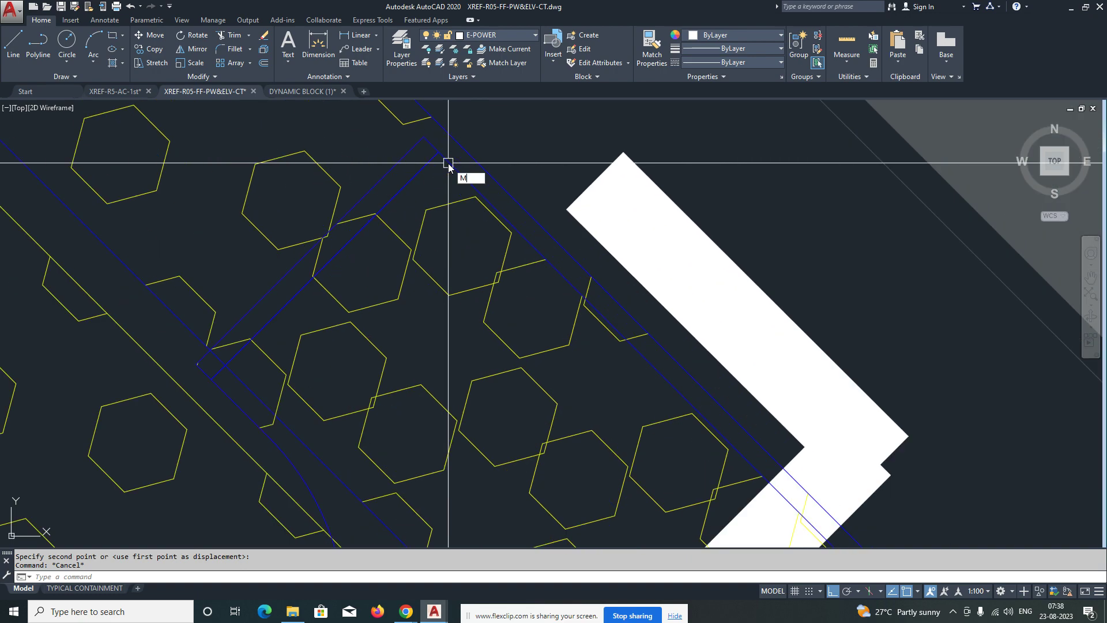
{"action": "left_click", "coordinate": [468, 154]}
Step: Shorten the blue branch tray so that it ends at DB-TY.D
{"action": "scroll", "coordinate": [495, 196], "scroll_direction": "down", "scroll_amount": 9}
{"action": "scroll", "coordinate": [349, 379], "scroll_direction": "down", "scroll_amount": 2}
{"action": "middle_click_drag", "start_coordinate": [349, 379], "coordinate": [571, 211]}
{"action": "scroll", "coordinate": [472, 330], "scroll_direction": "up", "scroll_amount": 4}
{"action": "left_click", "coordinate": [423, 379]}
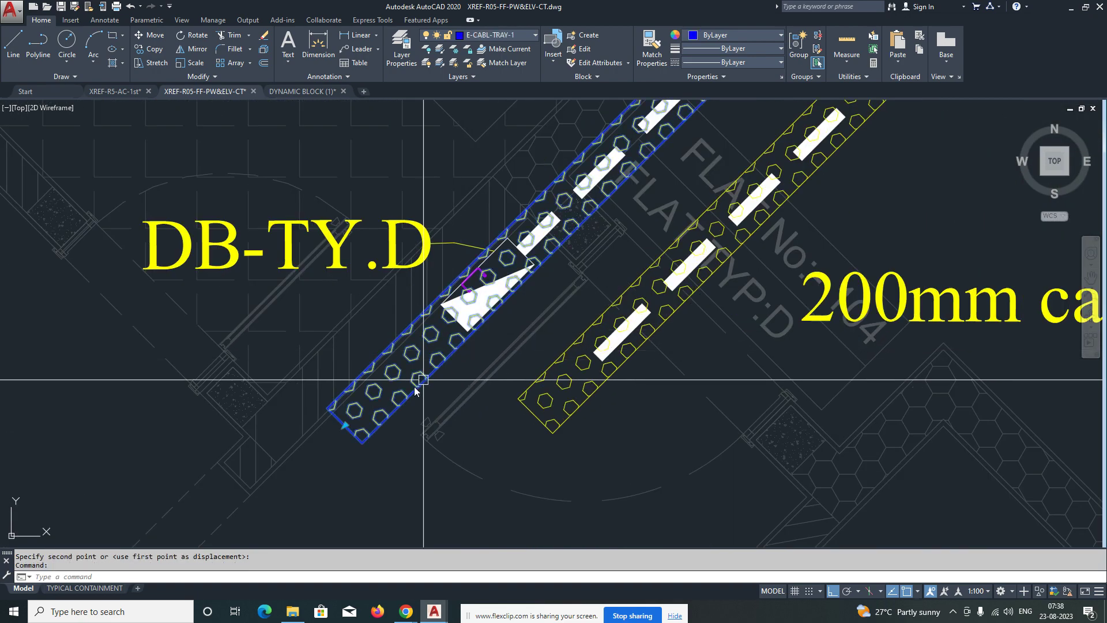
{"action": "left_click", "coordinate": [344, 426]}
{"action": "key", "text": "Escape"}
Step: Copy the blue tee and its DB-TY.D branch up the diagonal run to the DB-TY.E junction
{"action": "scroll", "coordinate": [520, 256], "scroll_direction": "down", "scroll_amount": 5}
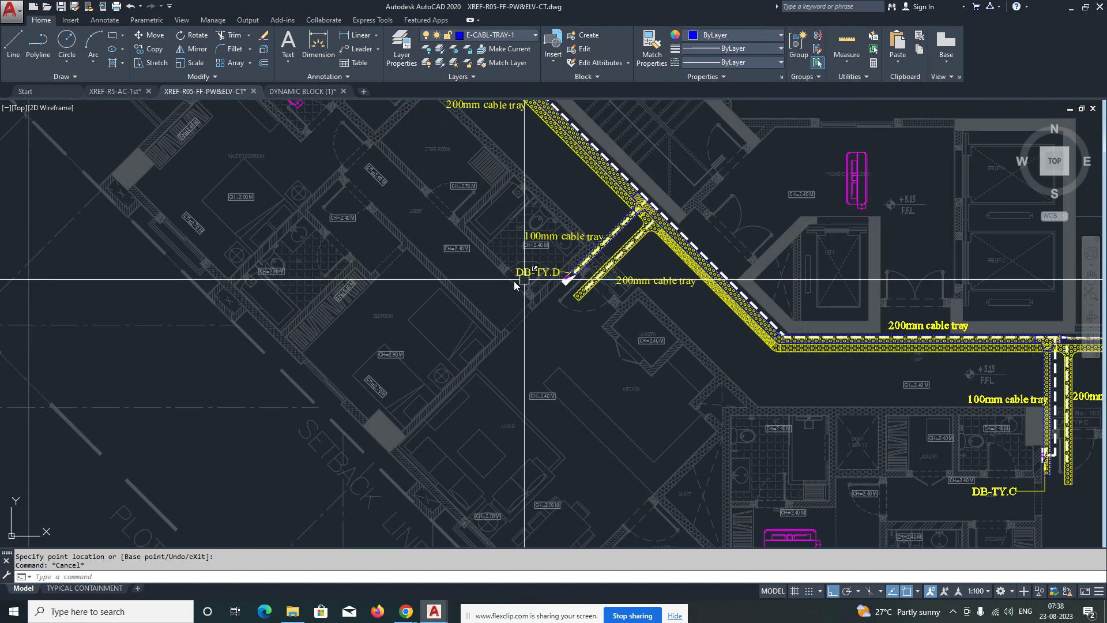
{"action": "scroll", "coordinate": [444, 242], "scroll_direction": "up", "scroll_amount": 4}
{"action": "key", "text": "Escape"}
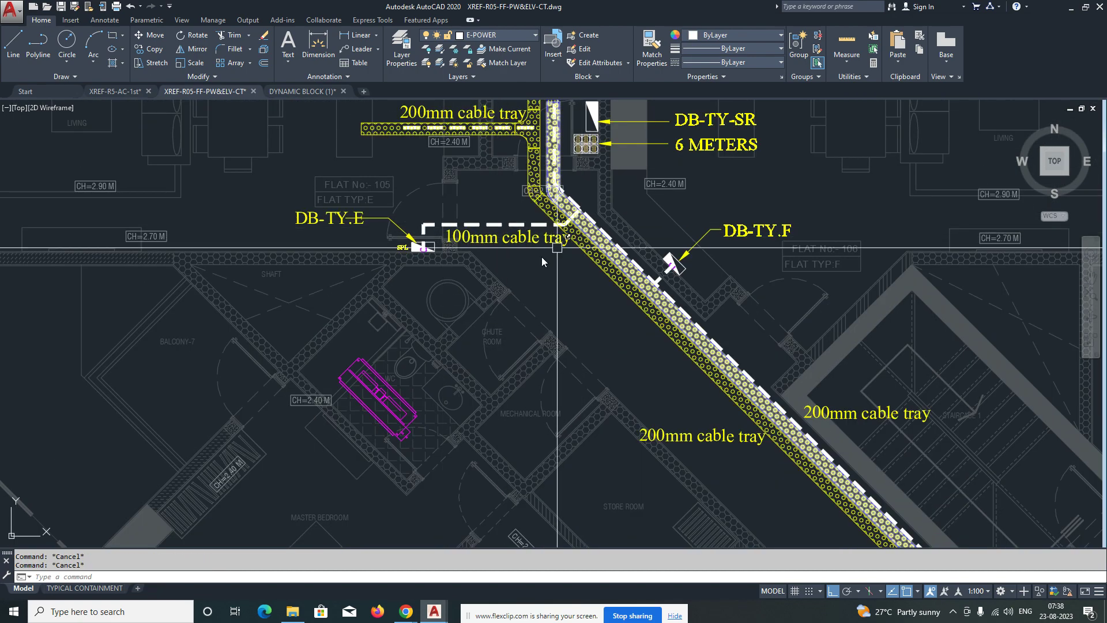
{"action": "scroll", "coordinate": [555, 230], "scroll_direction": "down", "scroll_amount": 4}
{"action": "scroll", "coordinate": [608, 332], "scroll_direction": "up", "scroll_amount": 6}
{"action": "type", "text": "co"}
{"action": "key", "text": "space"}
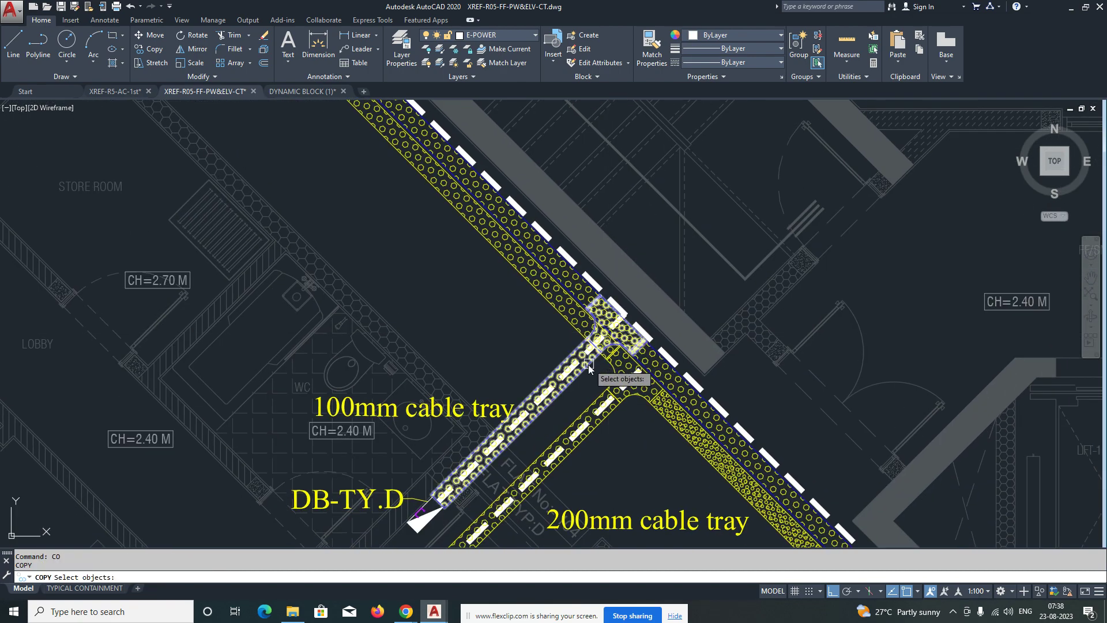
{"action": "scroll", "coordinate": [589, 363], "scroll_direction": "up", "scroll_amount": 2}
{"action": "left_click", "coordinate": [589, 368]}
{"action": "key", "text": "space"}
{"action": "left_click", "coordinate": [589, 364]}
{"action": "scroll", "coordinate": [568, 369], "scroll_direction": "down", "scroll_amount": 4}
{"action": "scroll", "coordinate": [412, 260], "scroll_direction": "up", "scroll_amount": 2}
{"action": "scroll", "coordinate": [412, 260], "scroll_direction": "down", "scroll_amount": 3}
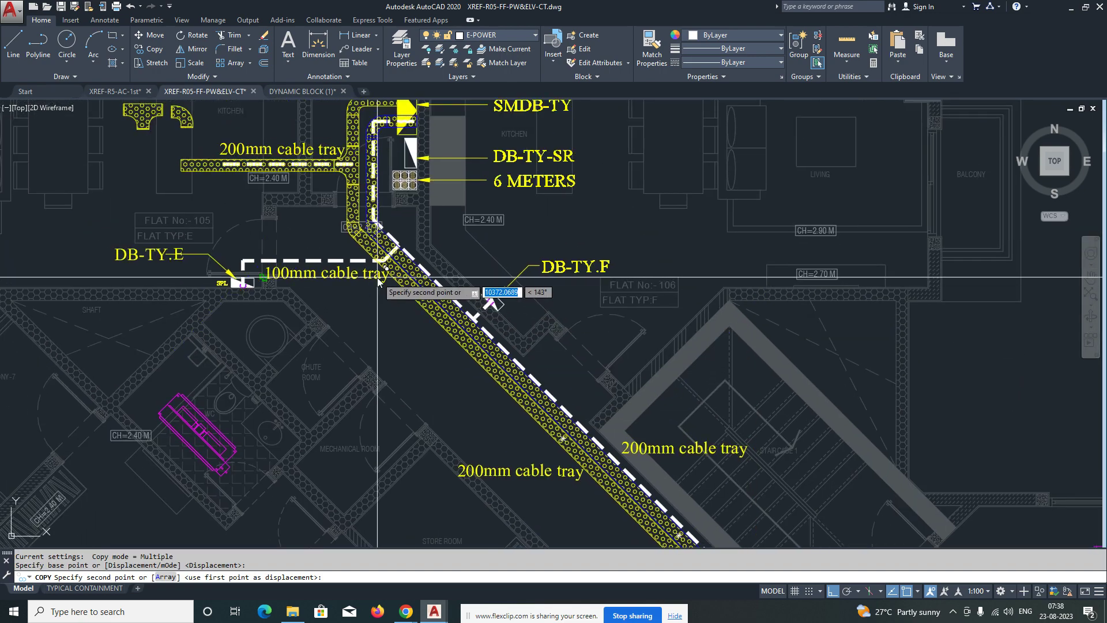
{"action": "scroll", "coordinate": [410, 228], "scroll_direction": "up", "scroll_amount": 4}
{"action": "key", "text": "Escape"}
{"action": "key", "text": "Escape"}
{"action": "key", "text": "Escape"}
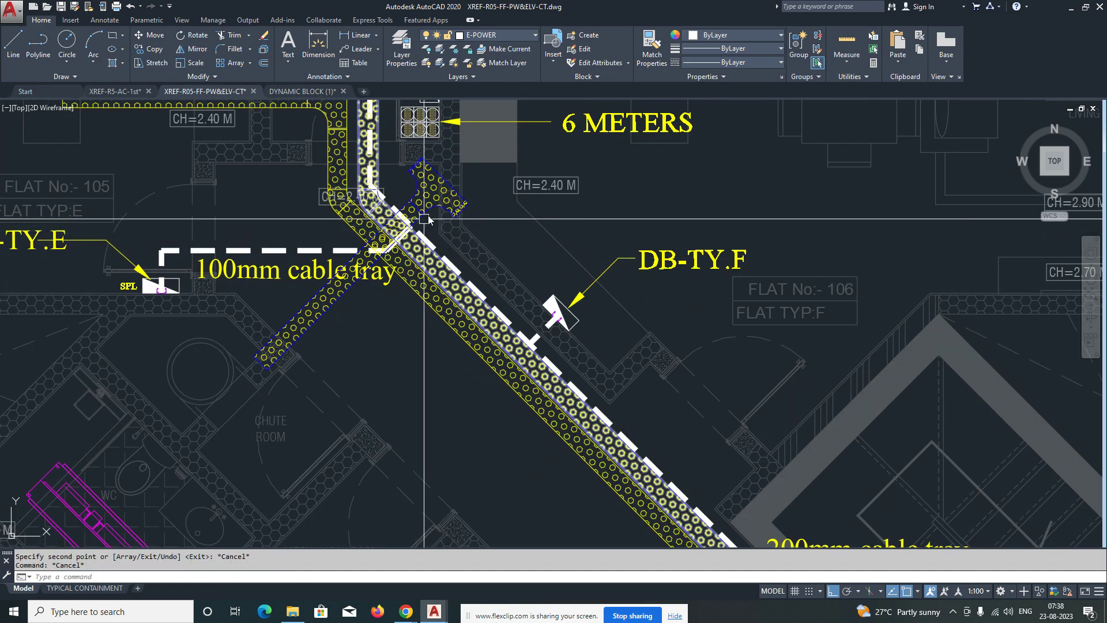
Step: Move the copied tee by its corner onto the upper end of the diagonal blue tray at the DB-TY.E junction
{"action": "scroll", "coordinate": [432, 210], "scroll_direction": "up", "scroll_amount": 2}
{"action": "type", "text": "m"}
{"action": "key", "text": "space"}
{"action": "left_click", "coordinate": [466, 180]}
{"action": "key", "text": "space"}
{"action": "left_click", "coordinate": [517, 204]}
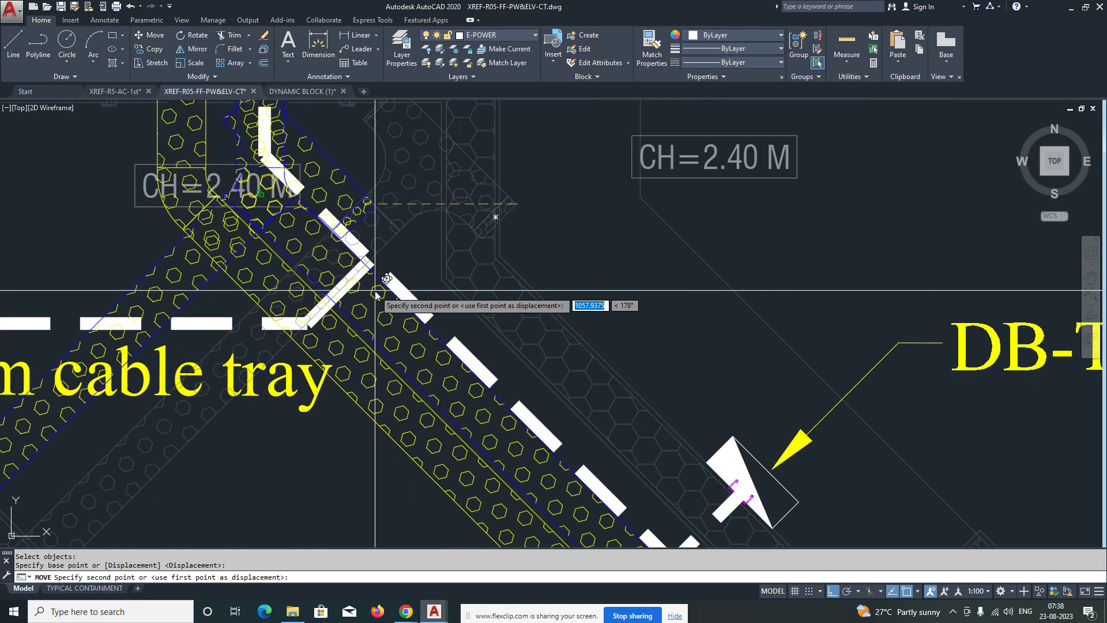
{"action": "scroll", "coordinate": [376, 291], "scroll_direction": "up", "scroll_amount": 2}
{"action": "left_click", "coordinate": [387, 267]}
{"action": "key", "text": "Escape"}
Step: Shorten the copied tee's diagonal branch to a short stub beside the yellow tray near DB-TY.E
{"action": "scroll", "coordinate": [479, 256], "scroll_direction": "down", "scroll_amount": 3}
{"action": "middle_click_drag", "start_coordinate": [381, 301], "coordinate": [513, 204]}
{"action": "left_click", "coordinate": [407, 320]}
{"action": "left_click", "coordinate": [396, 300]}
{"action": "left_click", "coordinate": [283, 413]}
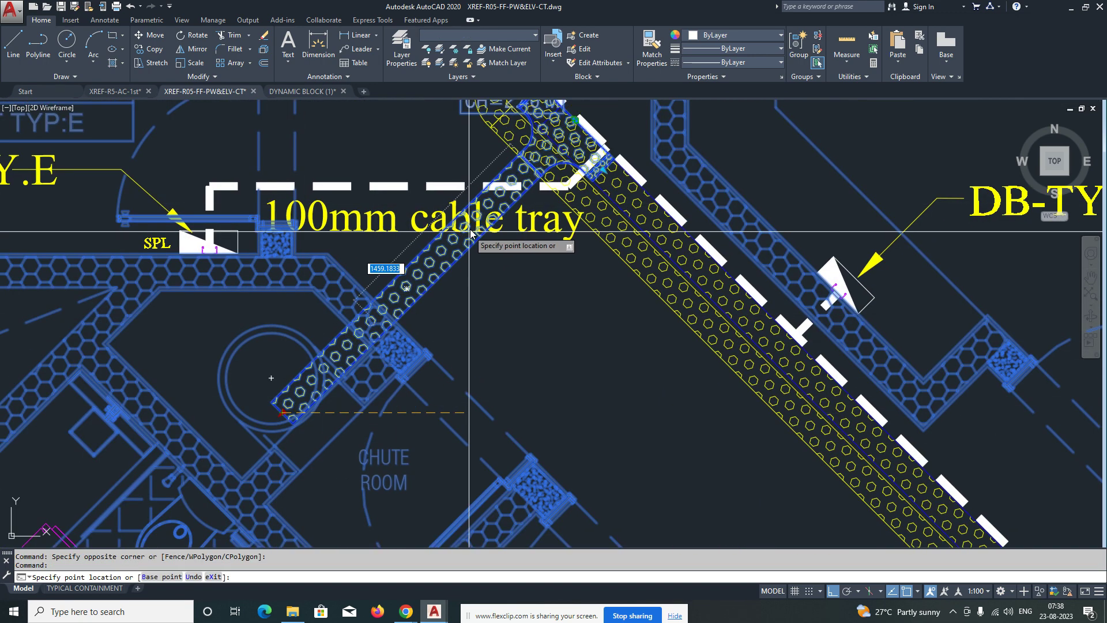
{"action": "scroll", "coordinate": [474, 219], "scroll_direction": "up", "scroll_amount": 1}
{"action": "middle_click_drag", "start_coordinate": [464, 173], "coordinate": [424, 337]}
{"action": "left_click", "coordinate": [458, 235]}
{"action": "key", "text": "Escape"}
{"action": "scroll", "coordinate": [499, 304], "scroll_direction": "down", "scroll_amount": 2}
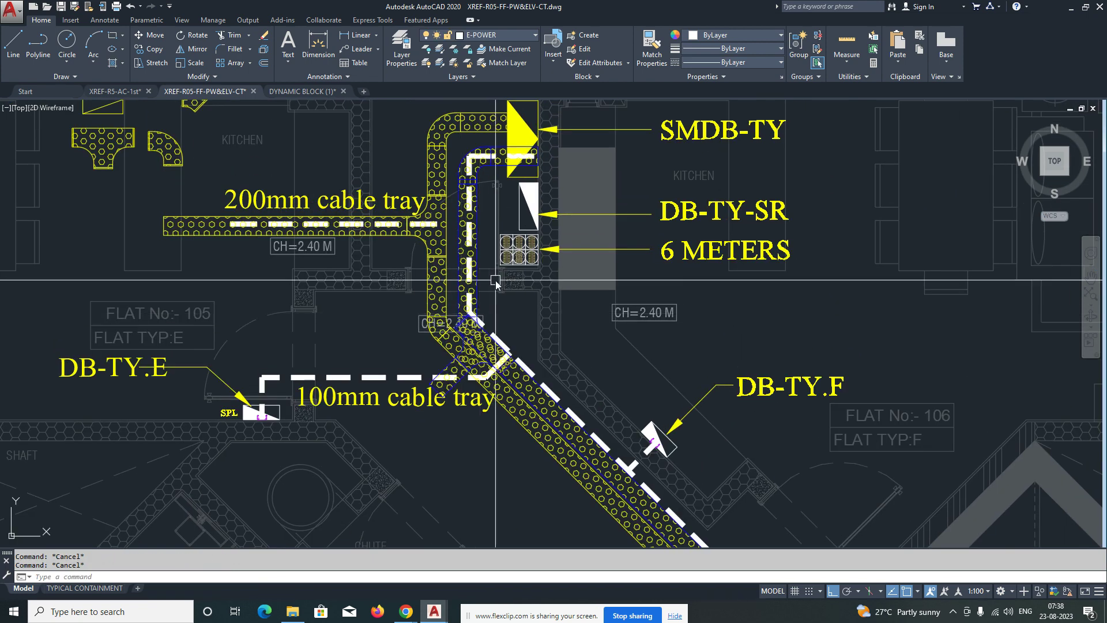
{"action": "scroll", "coordinate": [478, 165], "scroll_direction": "up", "scroll_amount": 4}
{"action": "type", "text": "CO"}
{"action": "key", "text": "space"}
{"action": "left_click", "coordinate": [490, 176]}
{"action": "scroll", "coordinate": [491, 177], "scroll_direction": "down", "scroll_amount": 8}
{"action": "key", "text": "Escape"}
Step: Copy the 45-degree bend from the sample fittings to the end of the diagonal stub near DB-TY.E
{"action": "scroll", "coordinate": [368, 162], "scroll_direction": "up", "scroll_amount": 4}
{"action": "key", "text": "space"}
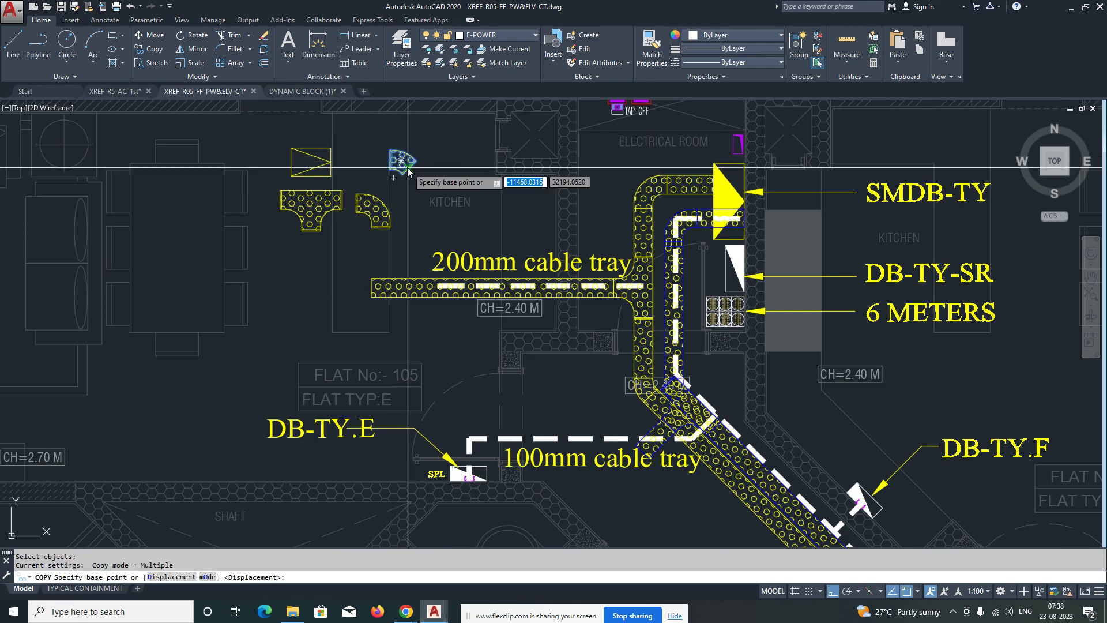
{"action": "left_click", "coordinate": [407, 168]}
{"action": "scroll", "coordinate": [438, 255], "scroll_direction": "down", "scroll_amount": 1}
{"action": "scroll", "coordinate": [568, 326], "scroll_direction": "up", "scroll_amount": 6}
{"action": "left_click", "coordinate": [534, 295]}
{"action": "key", "text": "Escape"}
{"action": "key", "text": "Escape"}
{"action": "key", "text": "Escape"}
Step: Rotate the copied bend near the diagonal stub's end
{"action": "type", "text": "RO"}
{"action": "key", "text": "space"}
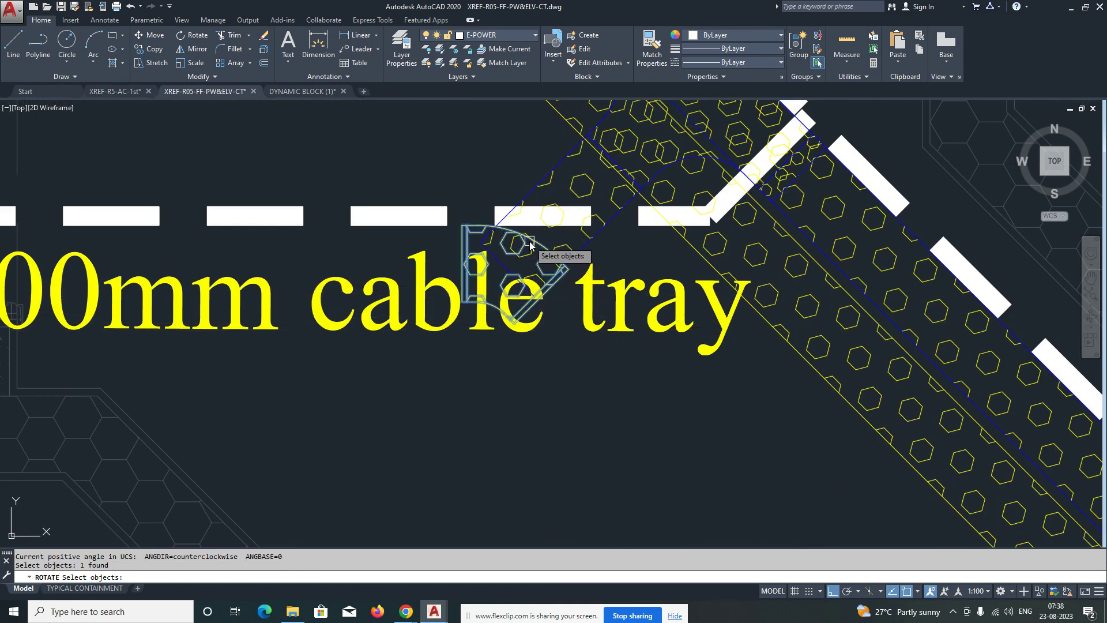
{"action": "key", "text": "space"}
{"action": "left_click", "coordinate": [530, 240]}
{"action": "left_click", "coordinate": [512, 420]}
Step: Align the copied bend's end with the open end of the diagonal DB-TY.E stub, without scaling it
{"action": "type", "text": "M"}
{"action": "key", "text": "space"}
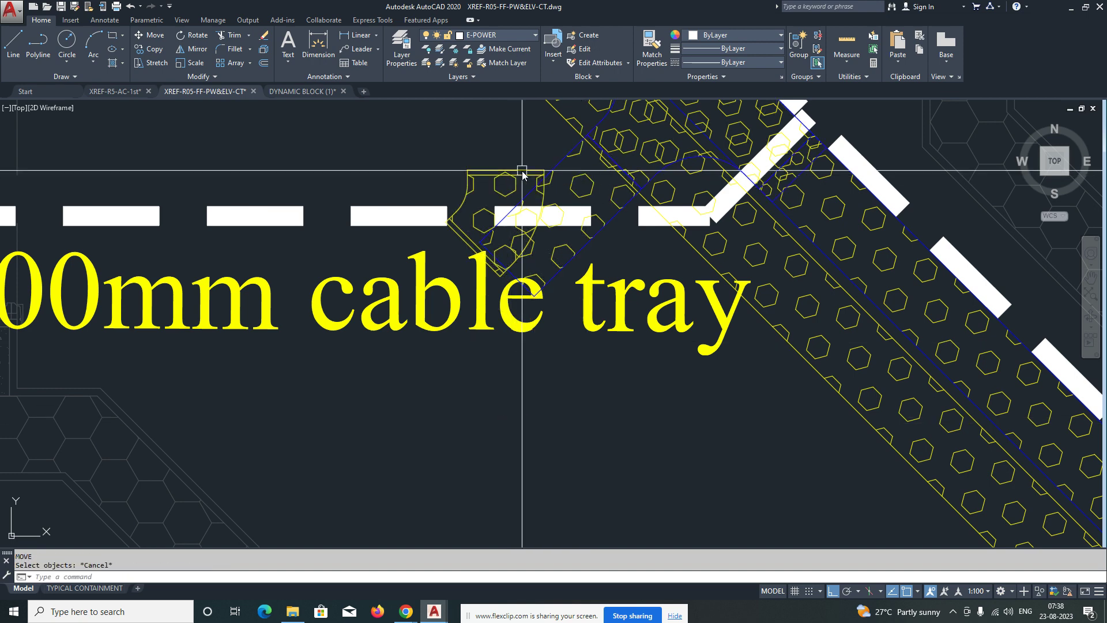
{"action": "key", "text": "Return"}
{"action": "left_click", "coordinate": [469, 171]}
{"action": "scroll", "coordinate": [479, 179], "scroll_direction": "up", "scroll_amount": 3}
{"action": "left_click", "coordinate": [488, 249]}
{"action": "scroll", "coordinate": [489, 249], "scroll_direction": "down", "scroll_amount": 5}
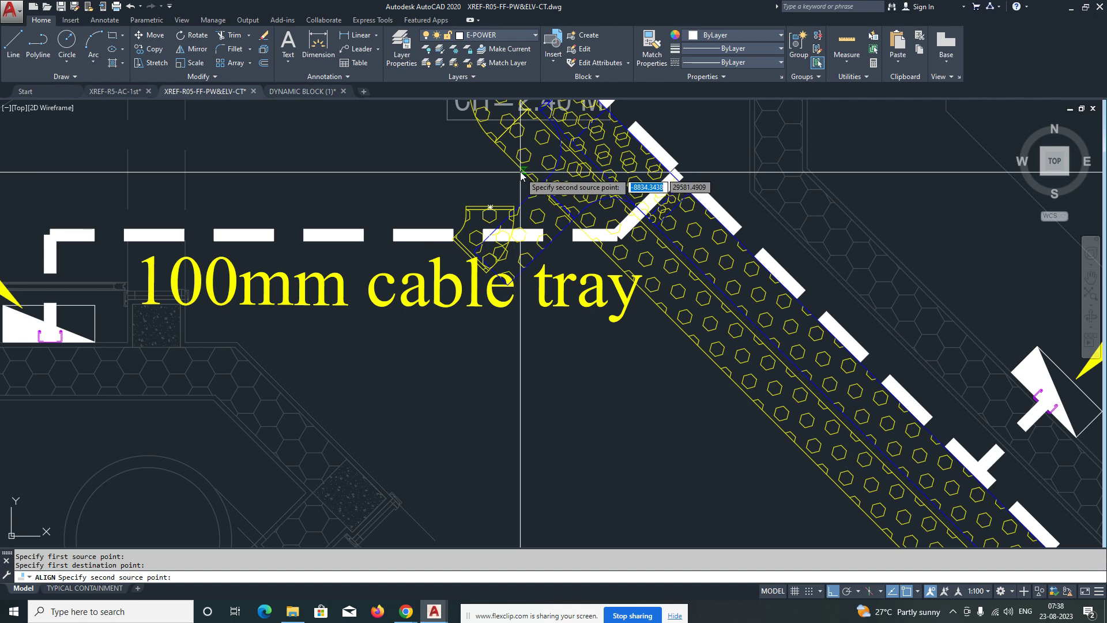
{"action": "scroll", "coordinate": [526, 179], "scroll_direction": "up", "scroll_amount": 5}
{"action": "left_click", "coordinate": [519, 410]}
{"action": "key", "text": "Return"}
{"action": "key", "text": "Return"}
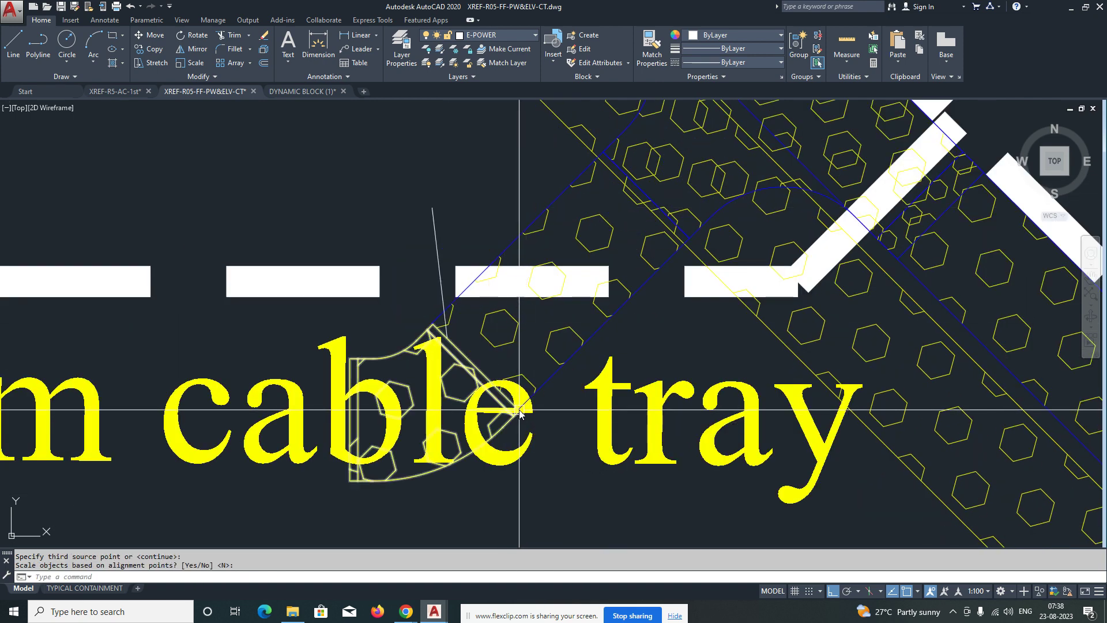
Step: Stretch the aligned bend's horizontal leg across to the DB-TY.E board
{"action": "scroll", "coordinate": [664, 301], "scroll_direction": "down", "scroll_amount": 4}
{"action": "left_click", "coordinate": [636, 340]}
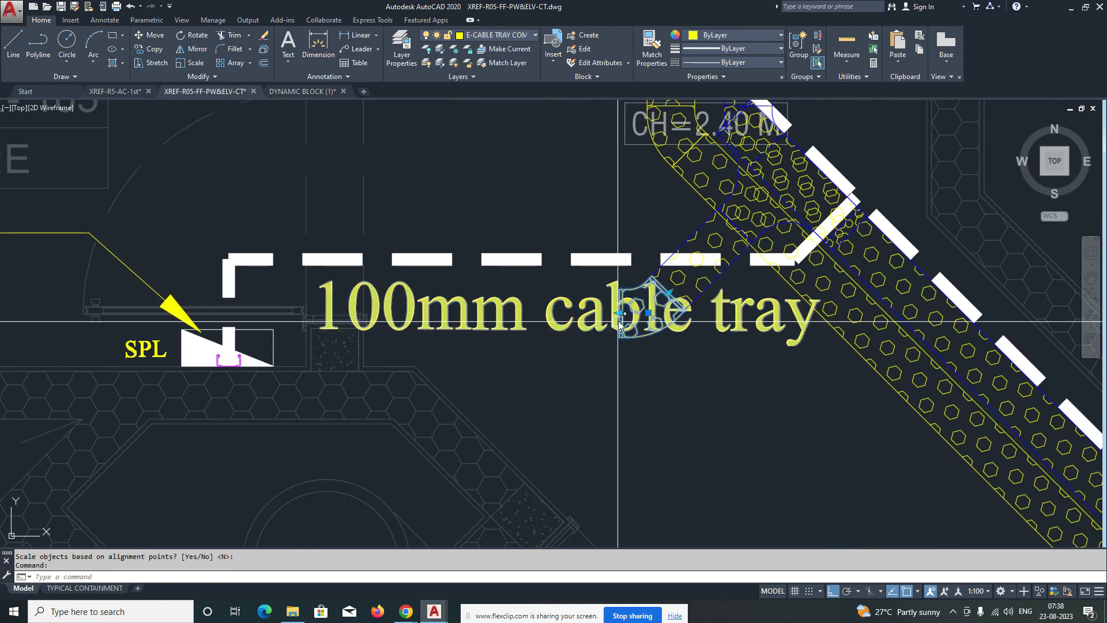
{"action": "left_click", "coordinate": [620, 312]}
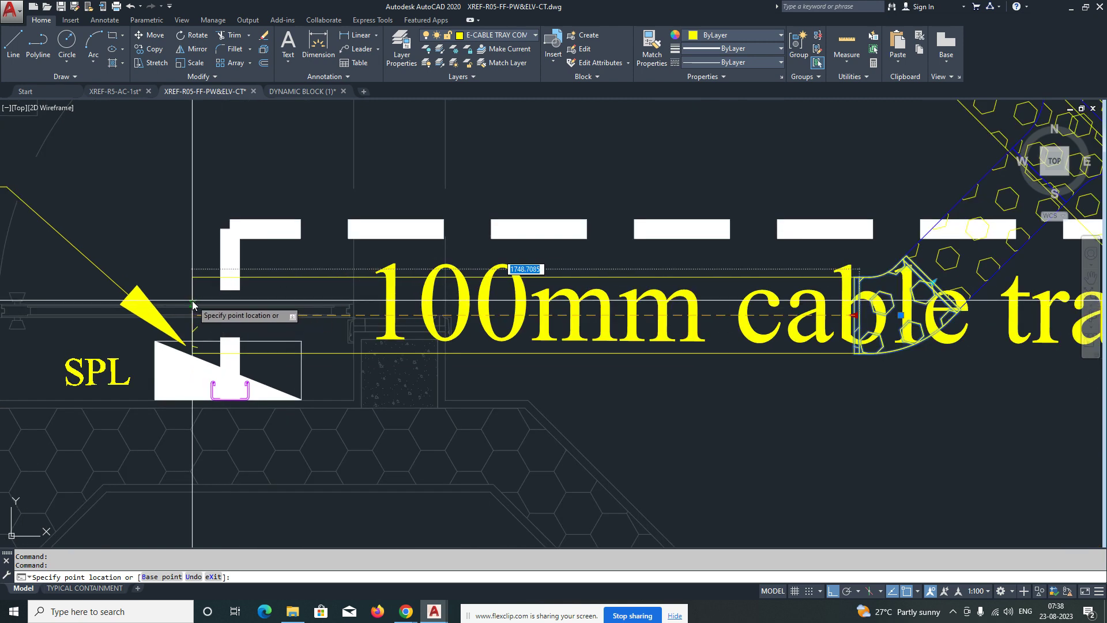
{"action": "scroll", "coordinate": [228, 313], "scroll_direction": "down", "scroll_amount": 2}
{"action": "key", "text": "Escape"}
{"action": "key", "text": "Escape"}
Step: Erase the 100mm cable tray label near DB-TY.E and match the new horizontal tray's properties to the blue tray
{"action": "left_click", "coordinate": [598, 333]}
{"action": "type", "text": "m"}
{"action": "key", "text": "Return"}
{"action": "left_click", "coordinate": [586, 330]}
{"action": "left_click", "coordinate": [575, 427]}
{"action": "type", "text": "e"}
{"action": "key", "text": "Return"}
{"action": "left_click", "coordinate": [574, 306]}
{"action": "left_click", "coordinate": [538, 351]}
{"action": "left_click", "coordinate": [526, 323]}
{"action": "key", "text": "Escape"}
{"action": "scroll", "coordinate": [539, 349], "scroll_direction": "down", "scroll_amount": 3}
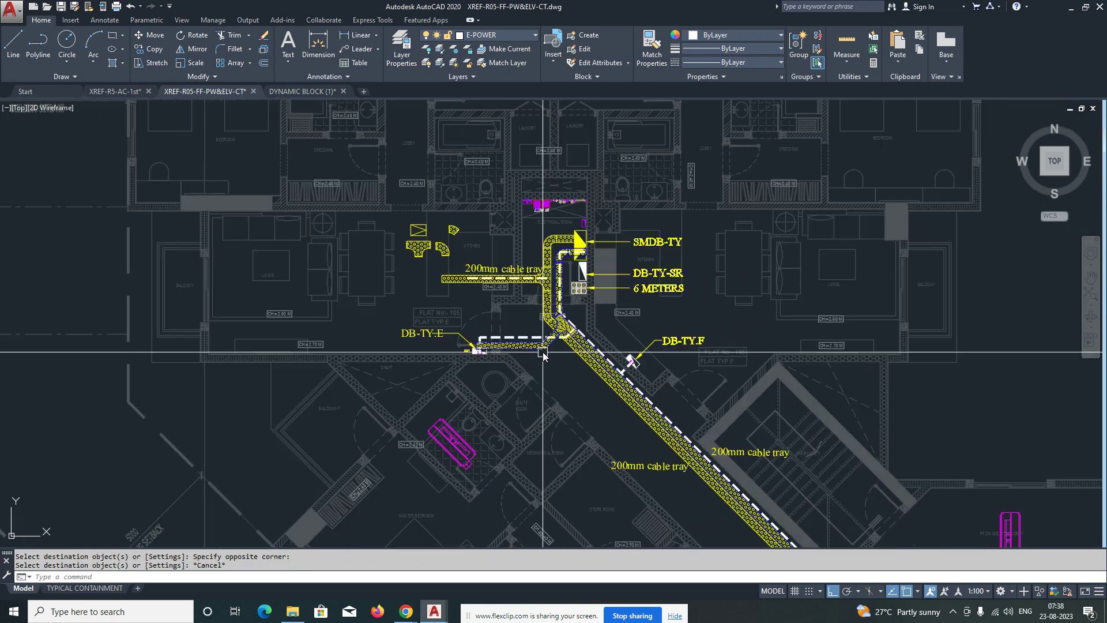
Step: Select all objects similar to the white dashed cable route line and delete them
{"action": "scroll", "coordinate": [512, 284], "scroll_direction": "up", "scroll_amount": 5}
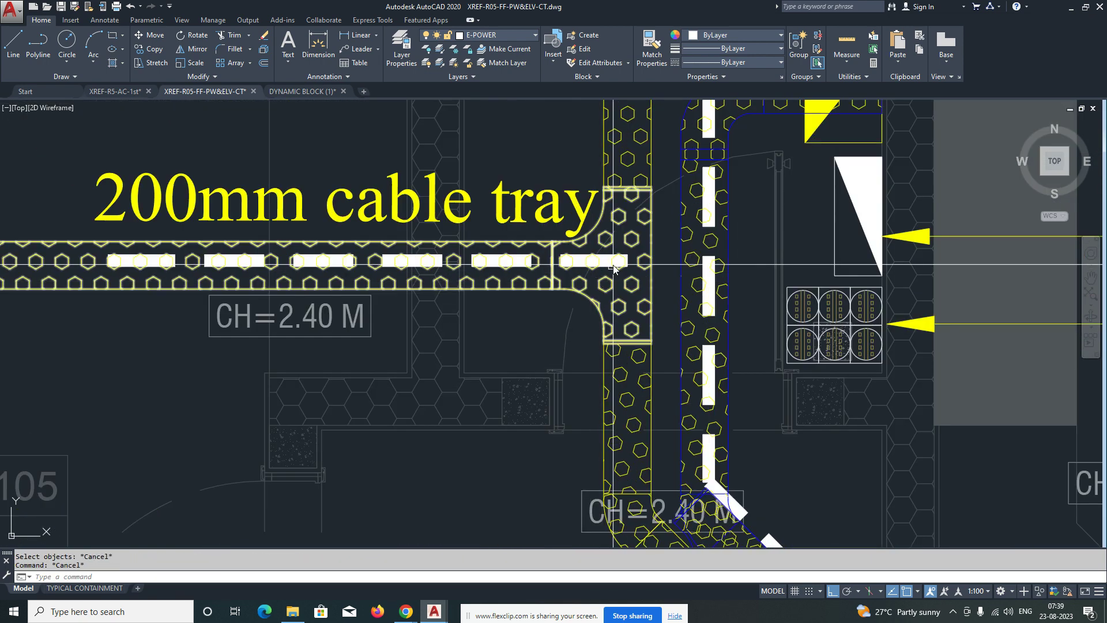
{"action": "key", "text": "Escape"}
{"action": "scroll", "coordinate": [614, 267], "scroll_direction": "up", "scroll_amount": 5}
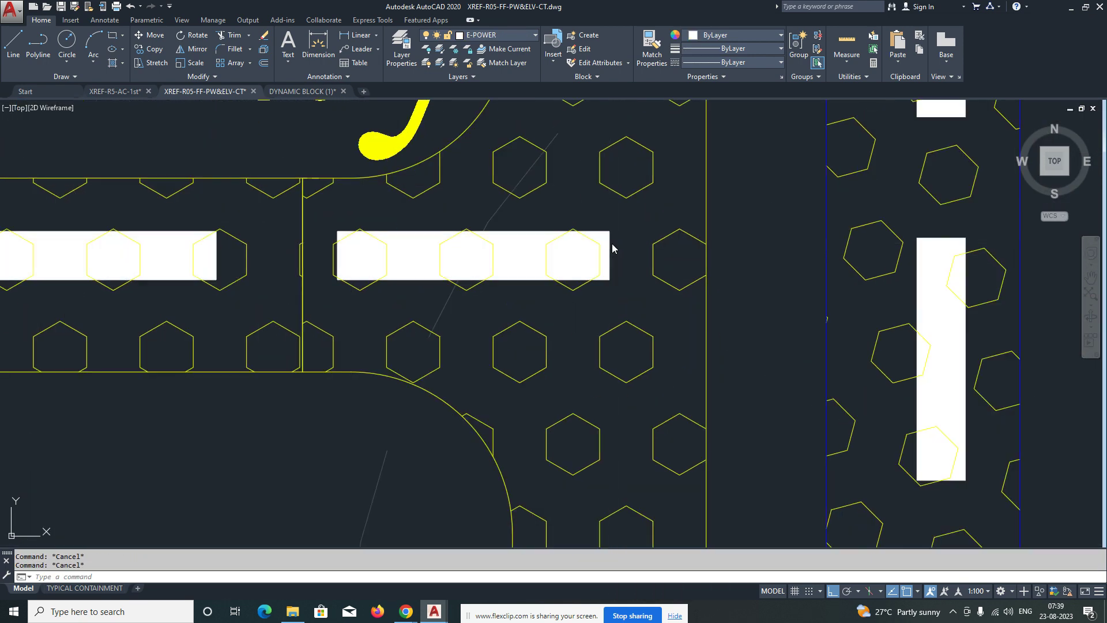
{"action": "left_click", "coordinate": [613, 247]}
{"action": "right_click", "coordinate": [613, 247]}
{"action": "left_click", "coordinate": [663, 440]}
{"action": "key", "text": "Delete"}
{"action": "scroll", "coordinate": [544, 341], "scroll_direction": "down", "scroll_amount": 6}
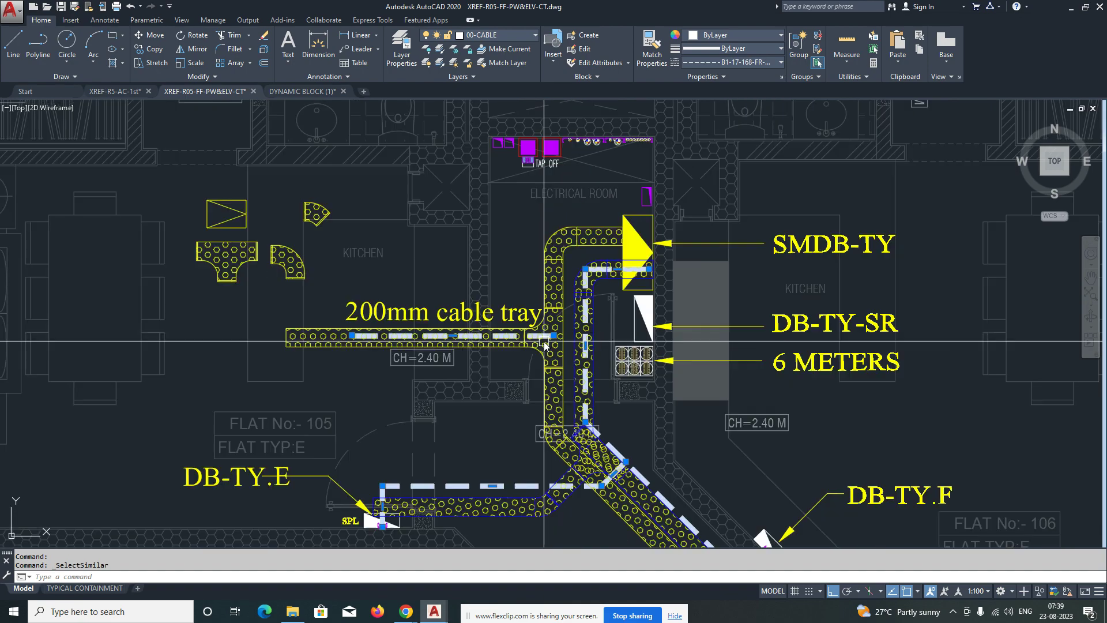
{"action": "scroll", "coordinate": [532, 368], "scroll_direction": "down", "scroll_amount": 3}
{"action": "scroll", "coordinate": [496, 294], "scroll_direction": "up", "scroll_amount": 8}
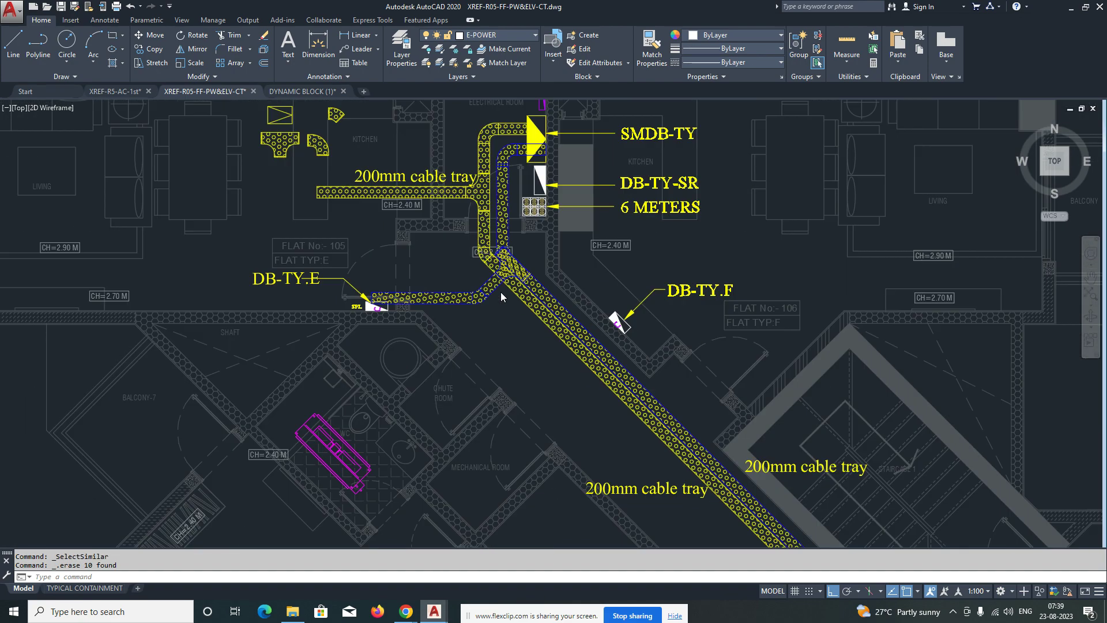
Step: Make the blue tray's layer E-CABL-TRAY-1 current and change its layer colour to red
{"action": "left_click", "coordinate": [500, 49]}
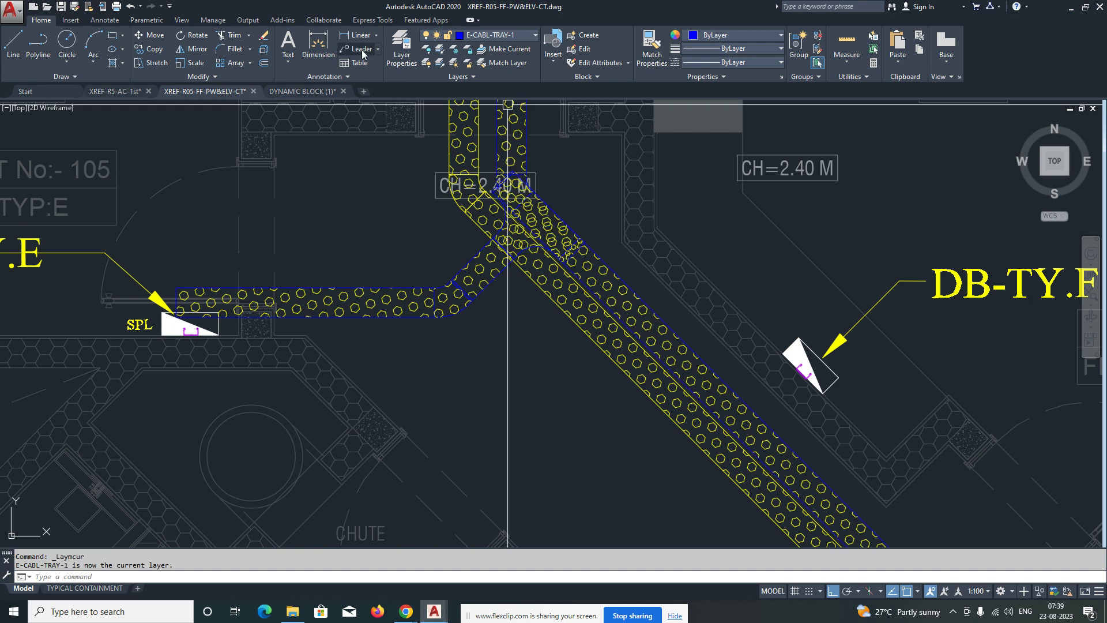
{"action": "left_click", "coordinate": [401, 48]}
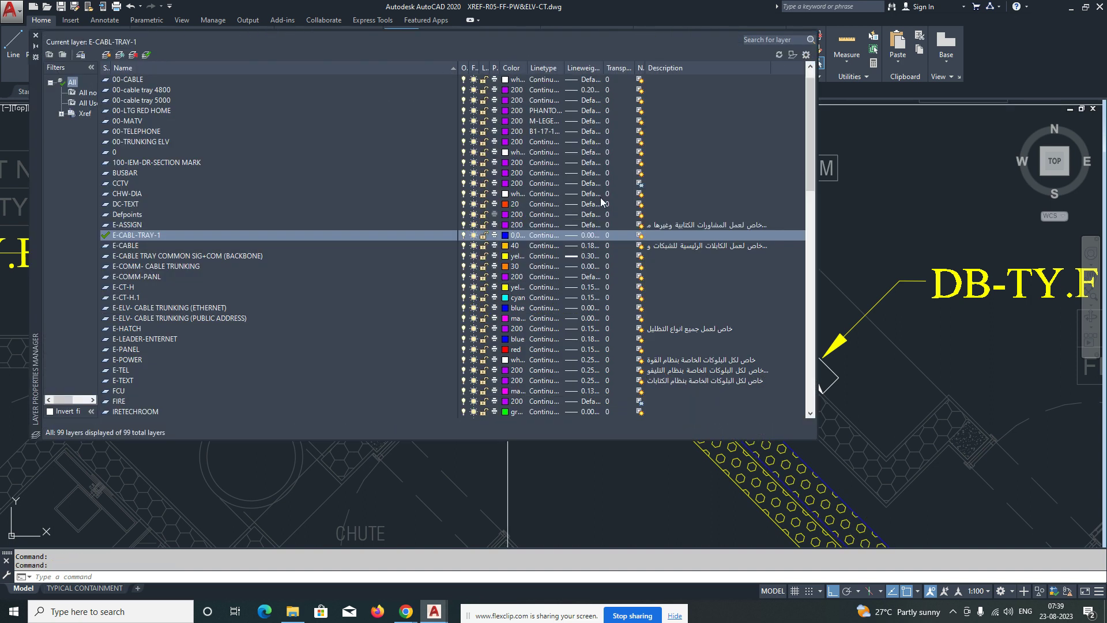
{"action": "left_click", "coordinate": [513, 235]}
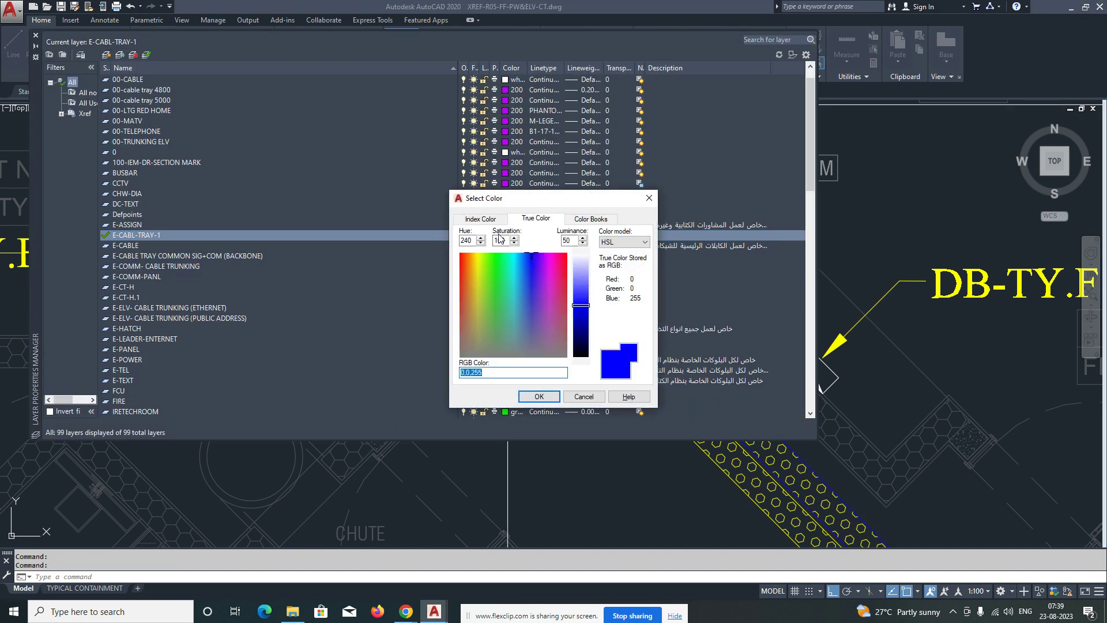
{"action": "left_click", "coordinate": [480, 219]}
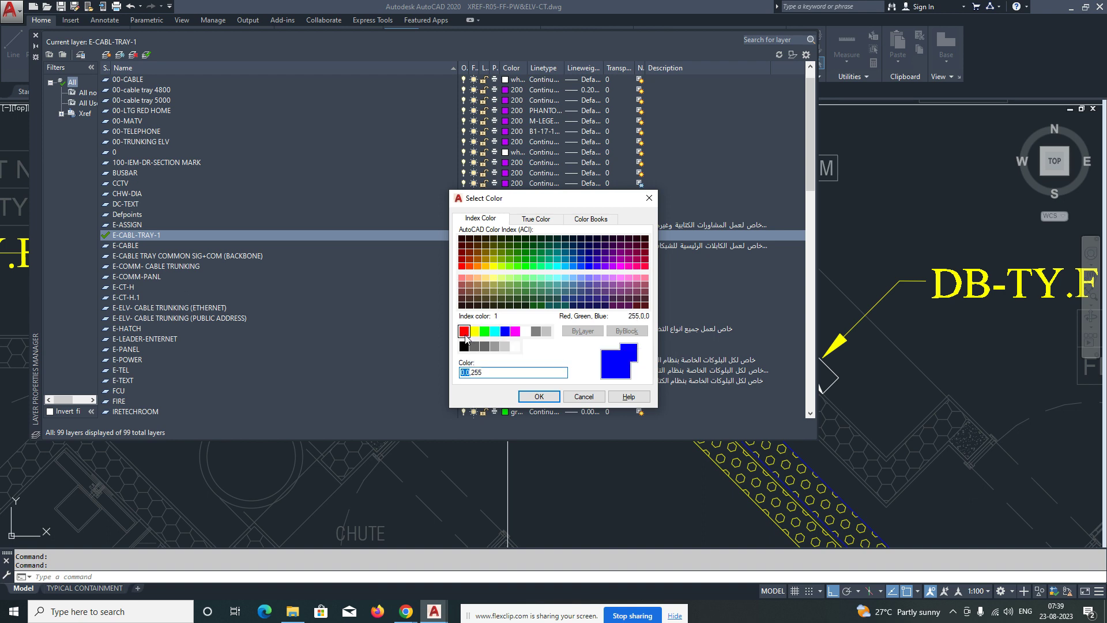
{"action": "left_click", "coordinate": [539, 397]}
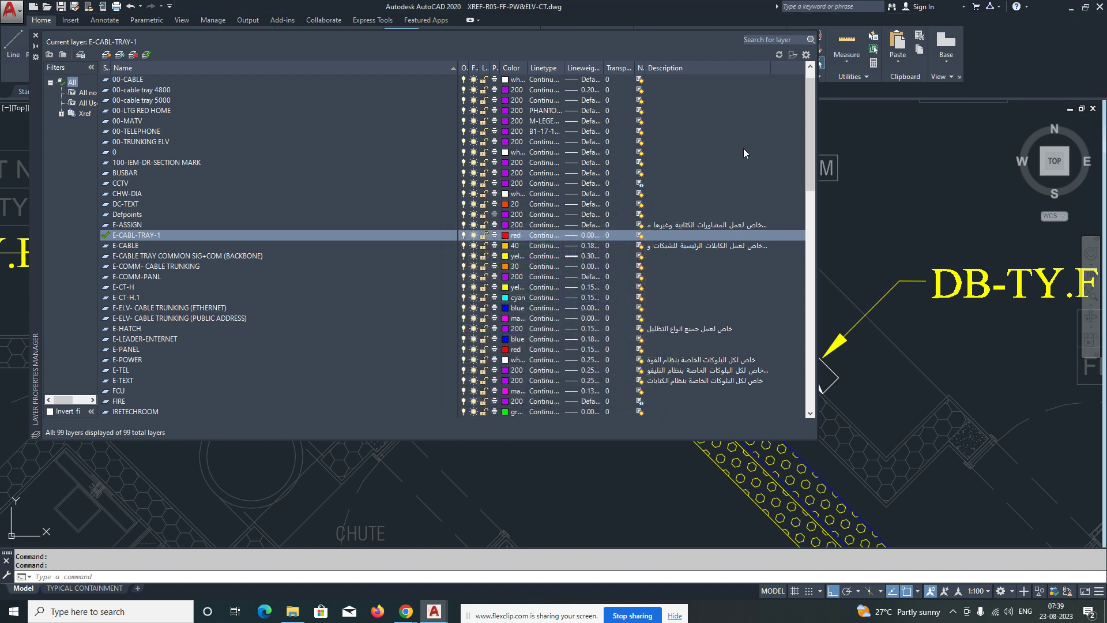
{"action": "left_click", "coordinate": [36, 35]}
{"action": "scroll", "coordinate": [489, 322], "scroll_direction": "down", "scroll_amount": 5}
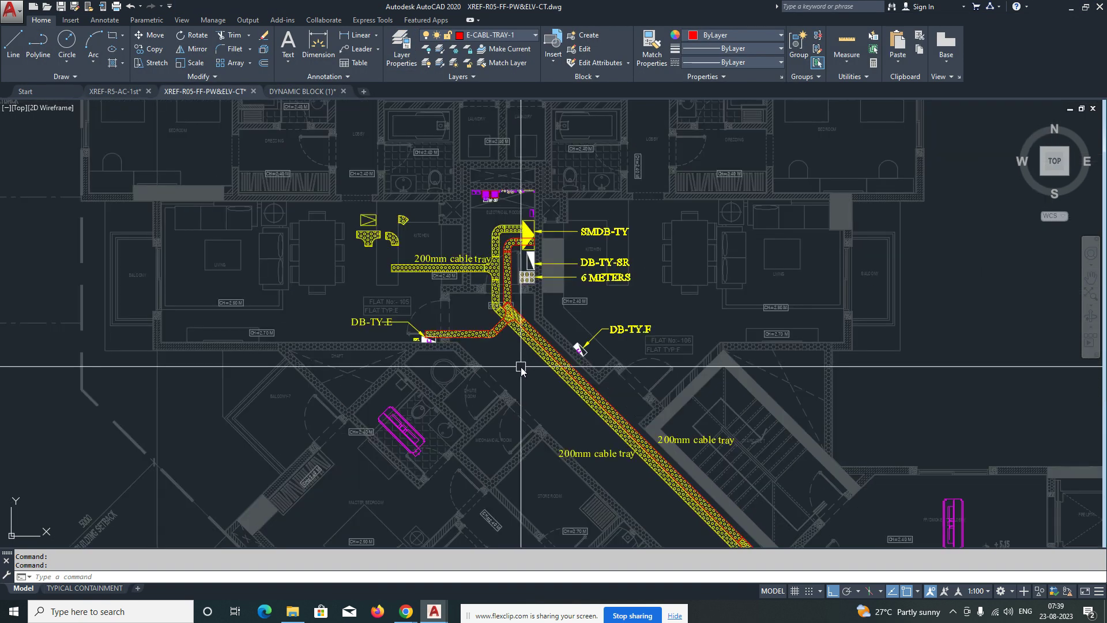
{"action": "scroll", "coordinate": [375, 234], "scroll_direction": "down", "scroll_amount": 4}
Step: Erase the 200mm cable tray labels beside the yellow branch and along the diagonal run
{"action": "scroll", "coordinate": [442, 255], "scroll_direction": "up", "scroll_amount": 8}
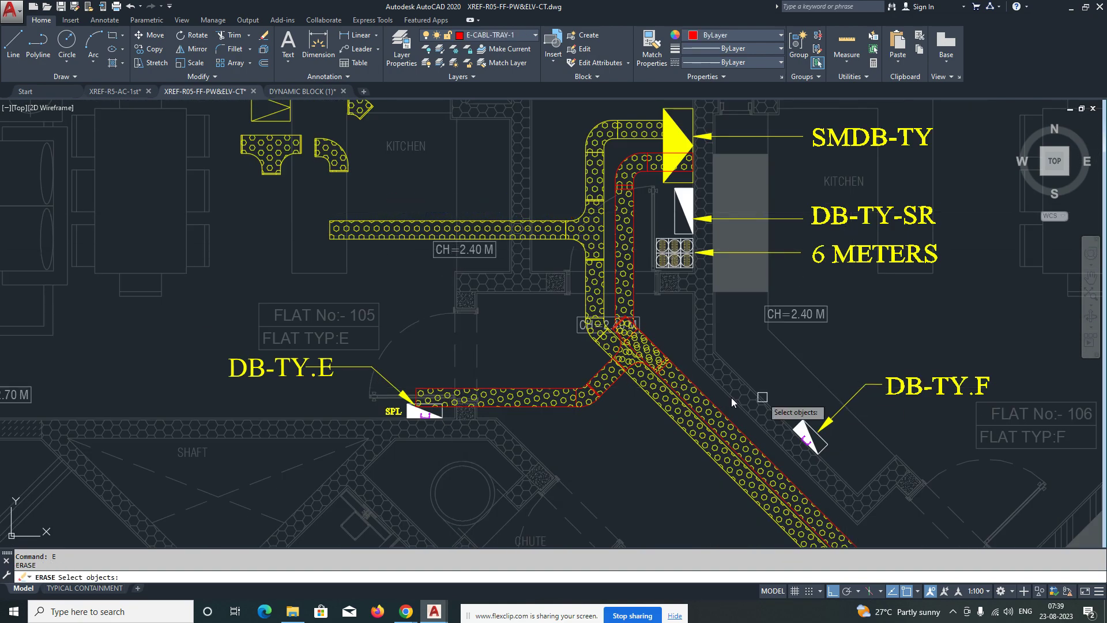
{"action": "scroll", "coordinate": [490, 414], "scroll_direction": "down", "scroll_amount": 5}
{"action": "key", "text": "Escape"}
{"action": "scroll", "coordinate": [571, 496], "scroll_direction": "up", "scroll_amount": 3}
{"action": "type", "text": "e"}
{"action": "left_click", "coordinate": [569, 475]}
{"action": "type", "text": "e"}
{"action": "left_click", "coordinate": [705, 458]}
{"action": "key", "text": "space"}
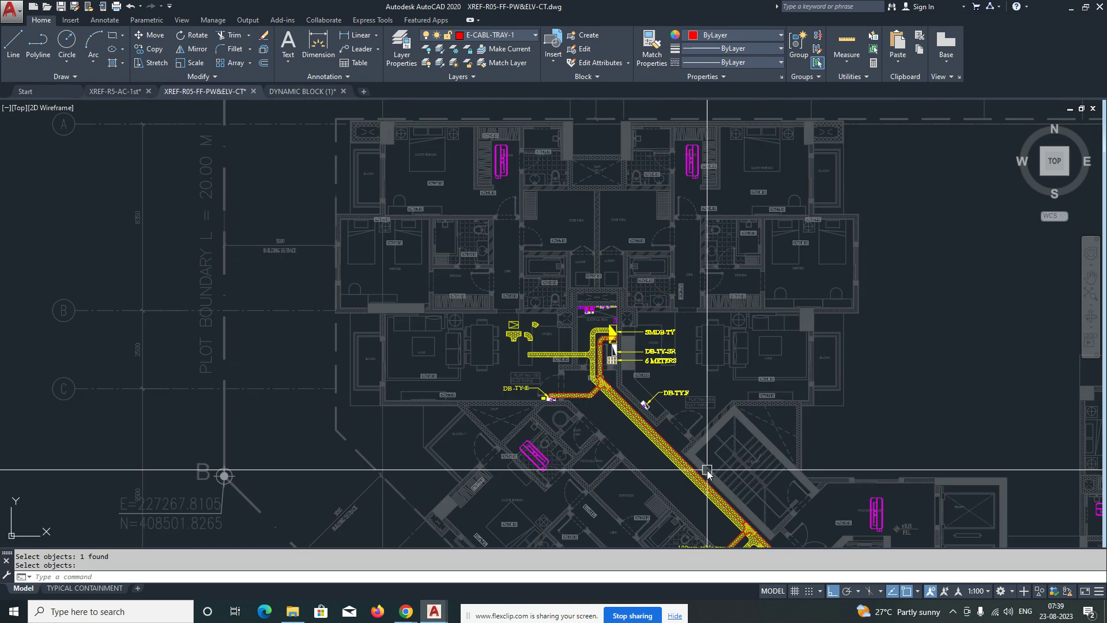
Step: Erase the remaining 100mm, 150mm and 200mm cable tray labels around DB-TY.D and DB-TY.C
{"action": "middle_click_drag", "start_coordinate": [707, 470], "coordinate": [484, 230]}
{"action": "scroll", "coordinate": [568, 347], "scroll_direction": "up", "scroll_amount": 2}
{"action": "type", "text": "e"}
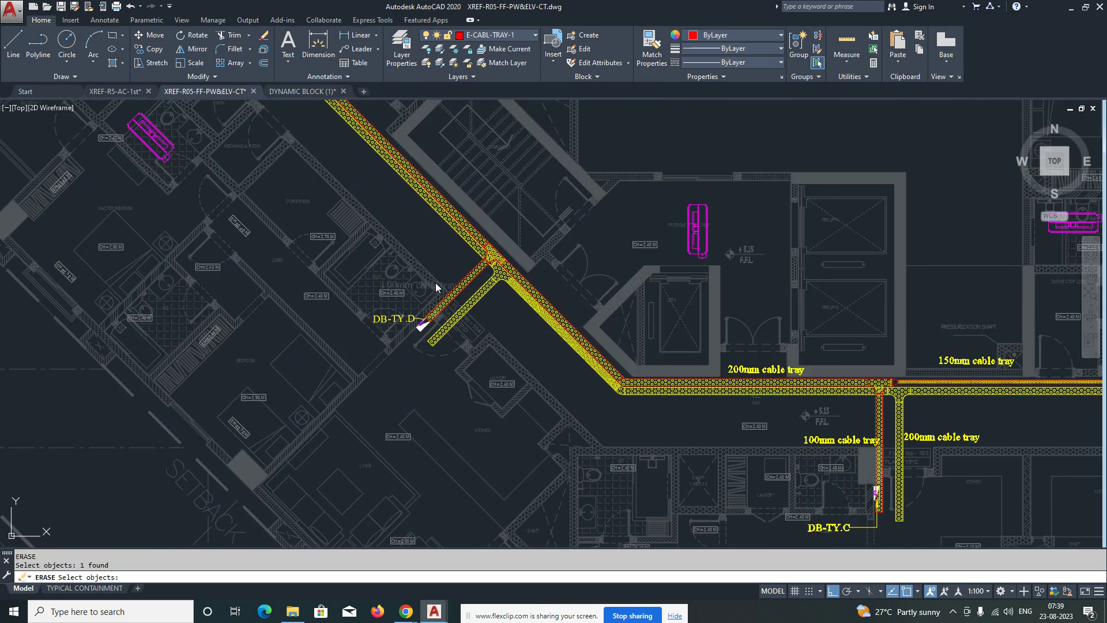
{"action": "scroll", "coordinate": [762, 372], "scroll_direction": "up", "scroll_amount": 3}
{"action": "key", "text": "Return"}
{"action": "middle_click_drag", "start_coordinate": [869, 473], "coordinate": [380, 362]}
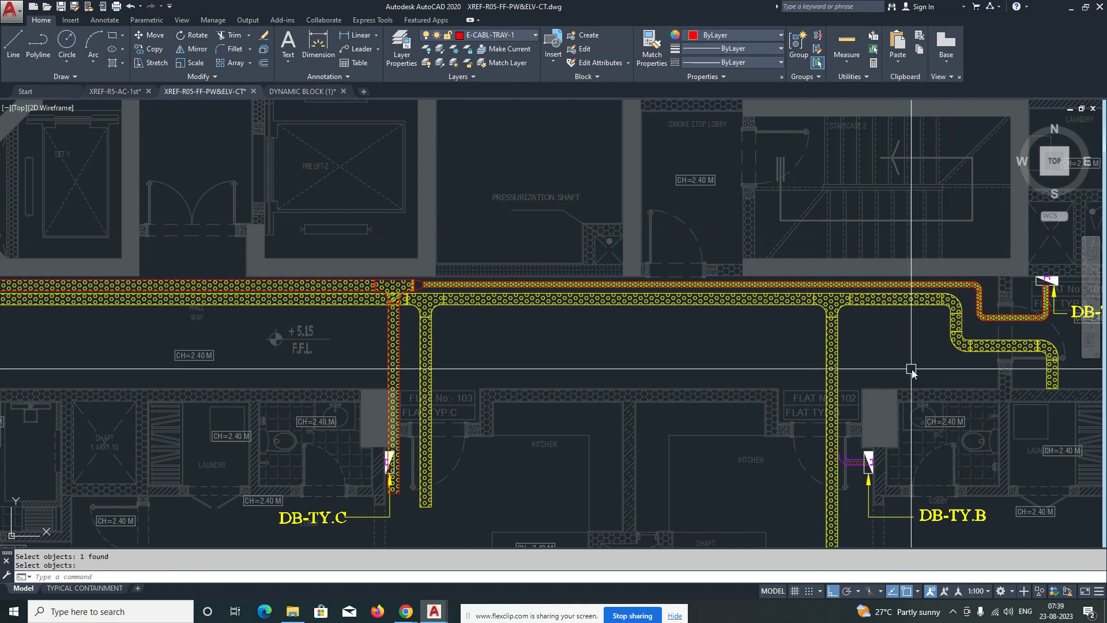
Step: Dimension the vertical clearances from the lower edges of the yellow tray and the narrow red tray to the kitchen wall
{"action": "key", "text": "Escape"}
{"action": "scroll", "coordinate": [911, 369], "scroll_direction": "down", "scroll_amount": 5}
{"action": "scroll", "coordinate": [673, 279], "scroll_direction": "up", "scroll_amount": 5}
{"action": "middle_click_drag", "start_coordinate": [580, 304], "coordinate": [583, 332]}
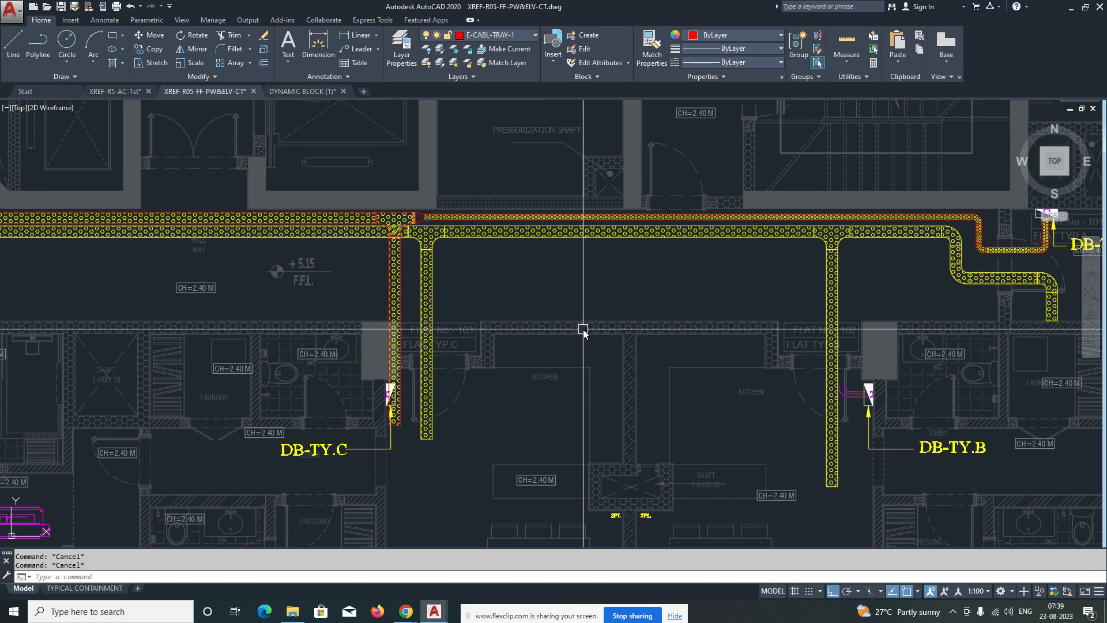
{"action": "type", "text": "LI"}
{"action": "key", "text": "Return"}
{"action": "scroll", "coordinate": [534, 258], "scroll_direction": "up", "scroll_amount": 2}
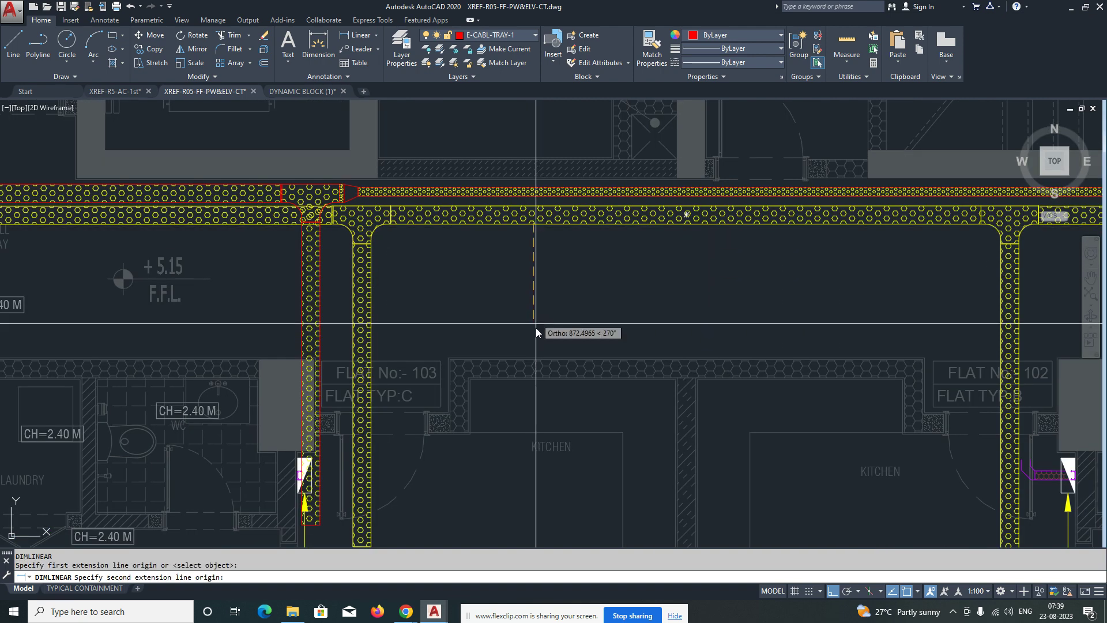
{"action": "left_click", "coordinate": [533, 358]}
{"action": "left_click", "coordinate": [545, 340]}
{"action": "key", "text": "Escape"}
{"action": "key", "text": "Return"}
{"action": "left_click", "coordinate": [573, 197]}
{"action": "left_click", "coordinate": [573, 359]}
{"action": "left_click", "coordinate": [588, 341]}
{"action": "key", "text": "Escape"}
Step: Dimension the vertical clearance from the yellow tray to the hallway wall on the DB-TY.D side of DB-TY.C
{"action": "scroll", "coordinate": [588, 341], "scroll_direction": "down", "scroll_amount": 5}
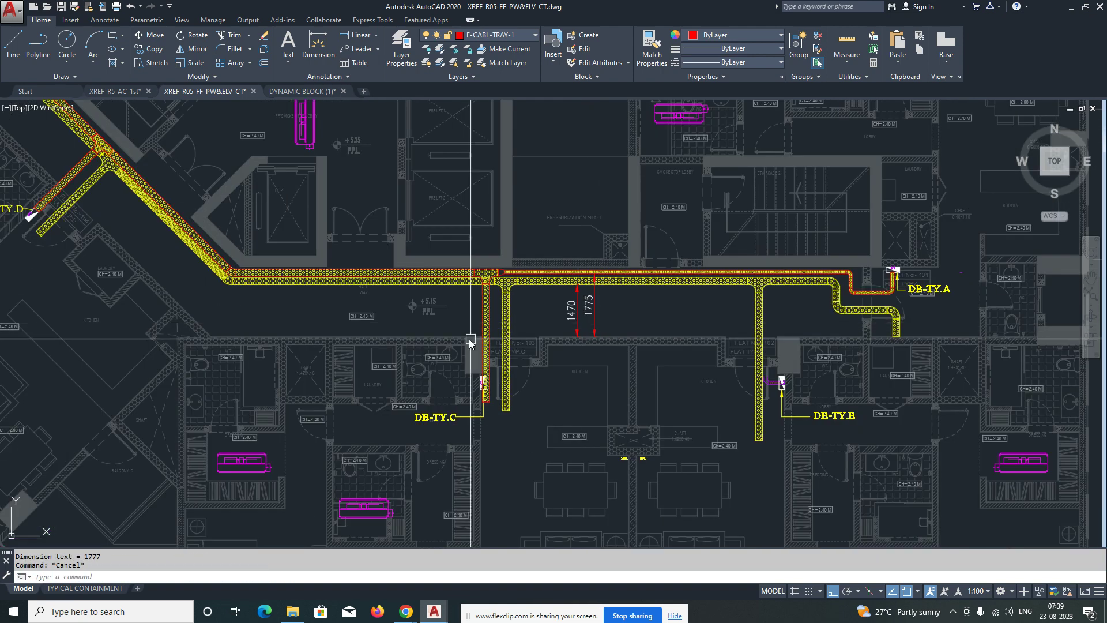
{"action": "key", "text": "Return"}
{"action": "left_click", "coordinate": [418, 278]}
{"action": "left_click", "coordinate": [418, 334]}
{"action": "left_click", "coordinate": [443, 318]}
{"action": "key", "text": "Escape"}
Step: Pull the lower diagonal end of the yellow DB-TY.D tee back from the hallway bend towards its branch
{"action": "scroll", "coordinate": [443, 318], "scroll_direction": "up", "scroll_amount": 6}
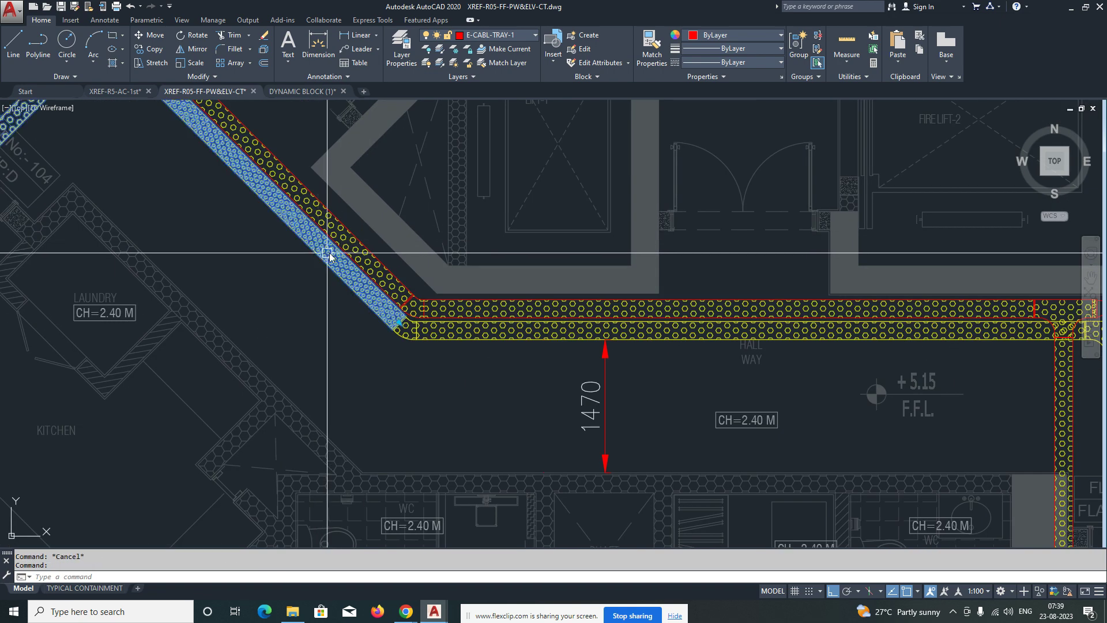
{"action": "middle_click_drag", "start_coordinate": [220, 124], "coordinate": [279, 208]}
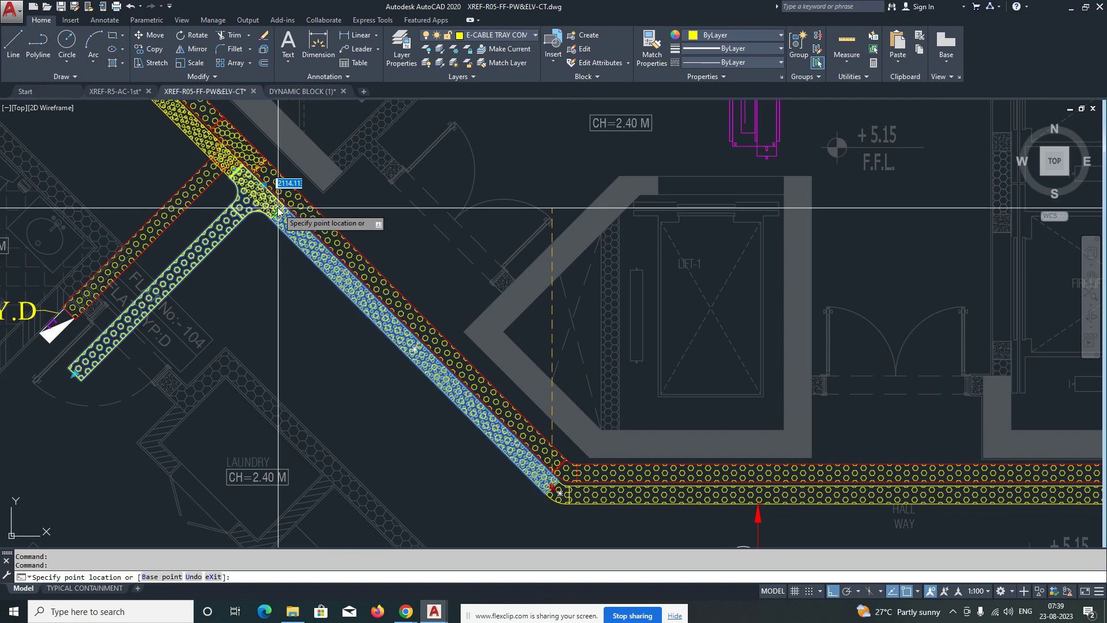
{"action": "scroll", "coordinate": [280, 208], "scroll_direction": "up", "scroll_amount": 5}
{"action": "left_click", "coordinate": [301, 258]}
{"action": "scroll", "coordinate": [366, 244], "scroll_direction": "down", "scroll_amount": 4}
{"action": "scroll", "coordinate": [369, 276], "scroll_direction": "down", "scroll_amount": 3}
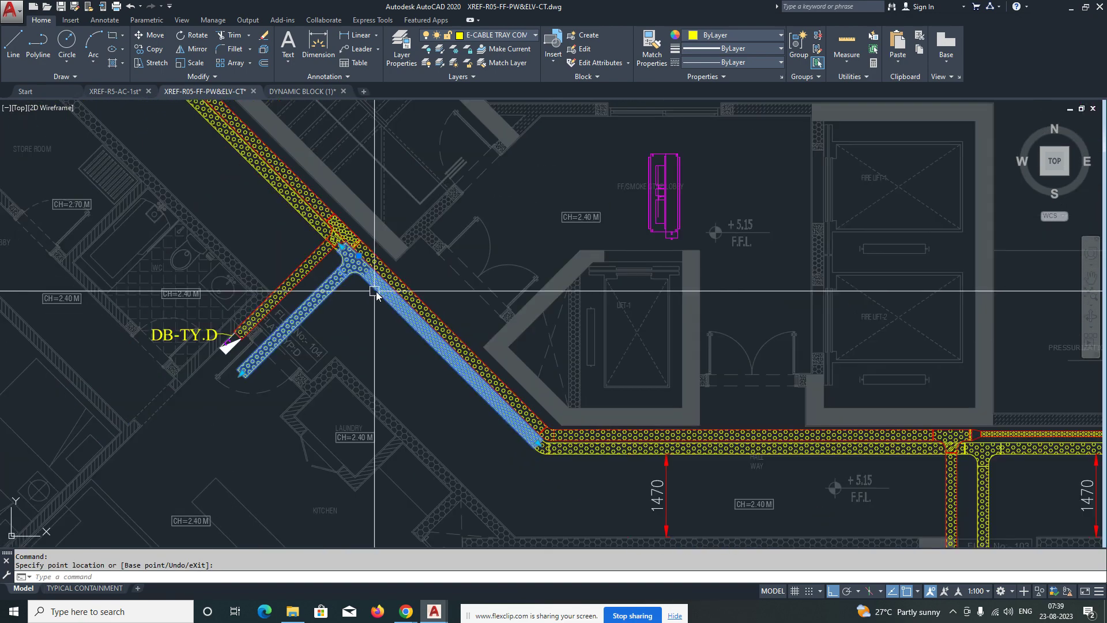
{"action": "scroll", "coordinate": [563, 457], "scroll_direction": "up", "scroll_amount": 5}
{"action": "scroll", "coordinate": [352, 219], "scroll_direction": "up", "scroll_amount": 3}
{"action": "middle_click_drag", "start_coordinate": [352, 220], "coordinate": [462, 336]}
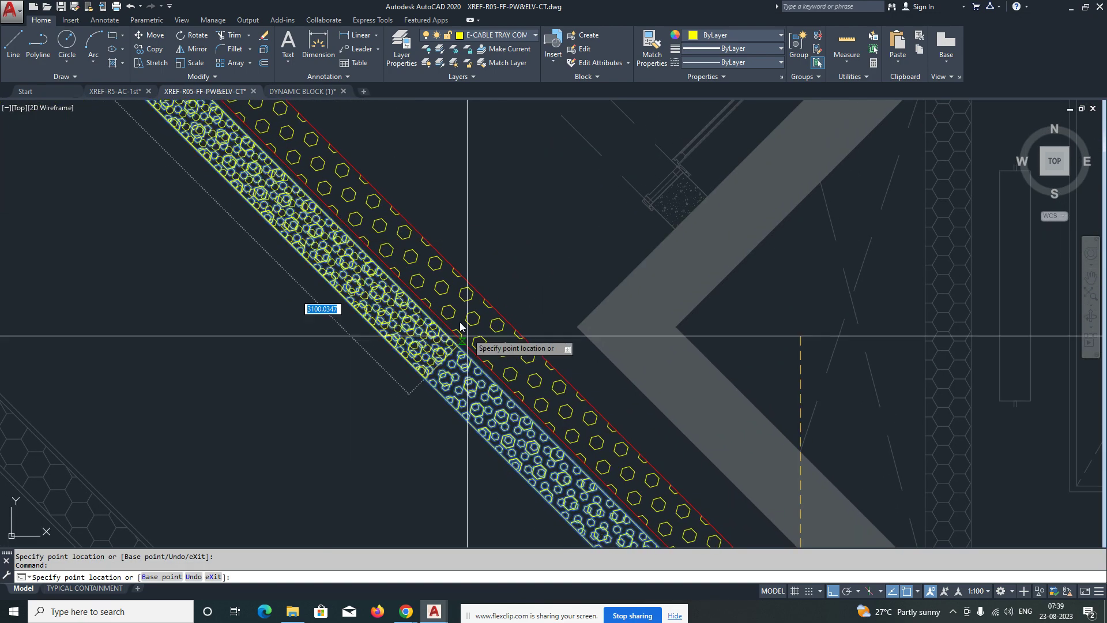
{"action": "middle_click_drag", "start_coordinate": [250, 186], "coordinate": [487, 309]}
{"action": "scroll", "coordinate": [349, 202], "scroll_direction": "up", "scroll_amount": 4}
{"action": "middle_click_drag", "start_coordinate": [334, 131], "coordinate": [374, 278]}
{"action": "scroll", "coordinate": [371, 233], "scroll_direction": "up", "scroll_amount": 4}
{"action": "left_click", "coordinate": [371, 240]}
{"action": "scroll", "coordinate": [441, 243], "scroll_direction": "down", "scroll_amount": 9}
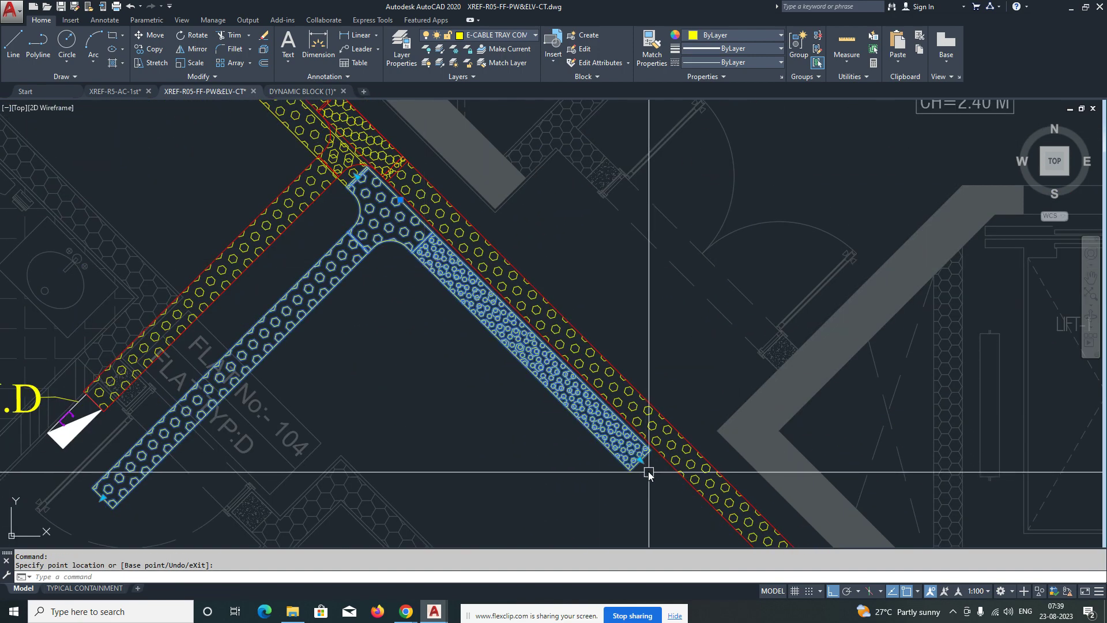
Step: Shorten the yellow tee's lower diagonal end further to a short stub just past the DB-TY.D branch
{"action": "left_click", "coordinate": [640, 460]}
{"action": "scroll", "coordinate": [463, 273], "scroll_direction": "up", "scroll_amount": 5}
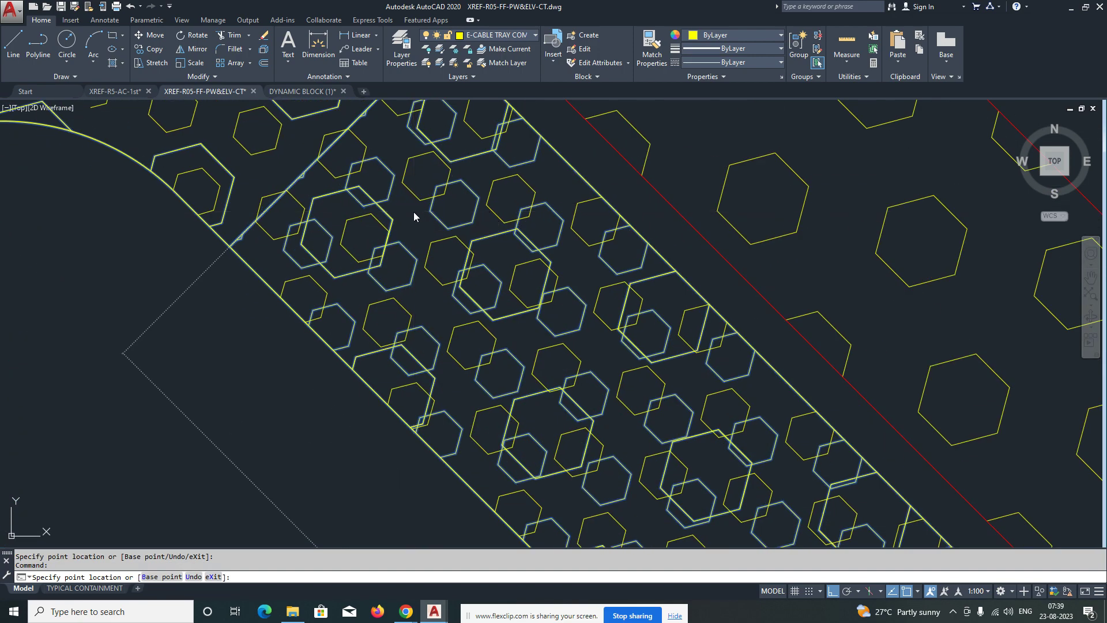
{"action": "scroll", "coordinate": [413, 216], "scroll_direction": "down", "scroll_amount": 4}
{"action": "left_click", "coordinate": [688, 521]}
{"action": "scroll", "coordinate": [433, 304], "scroll_direction": "down", "scroll_amount": 3}
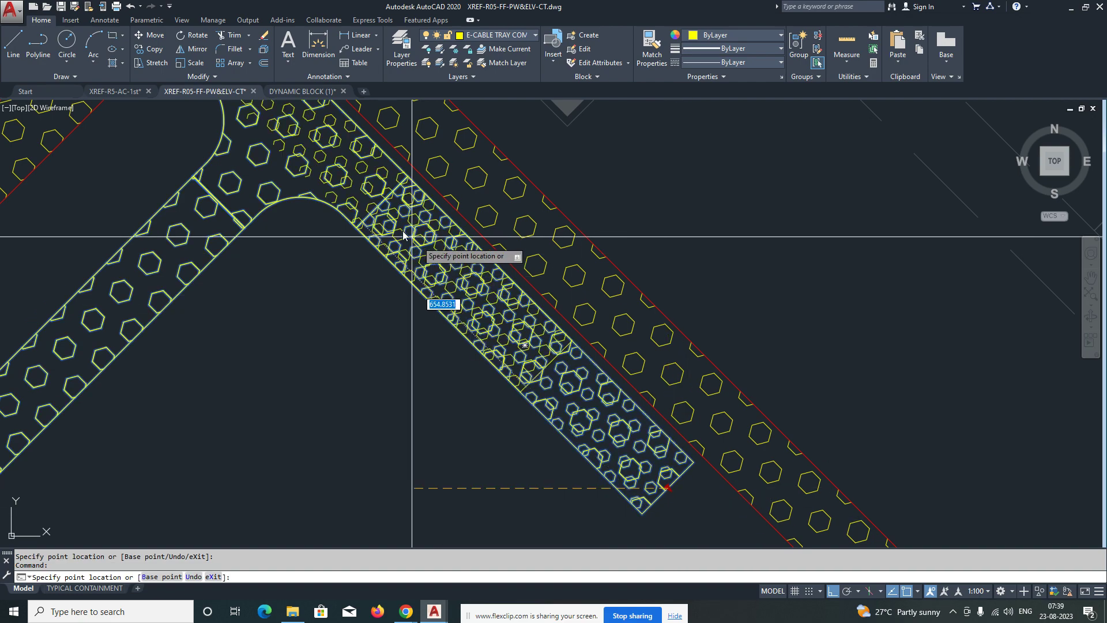
{"action": "scroll", "coordinate": [407, 210], "scroll_direction": "up", "scroll_amount": 7}
{"action": "scroll", "coordinate": [396, 253], "scroll_direction": "down", "scroll_amount": 8}
{"action": "scroll", "coordinate": [433, 280], "scroll_direction": "up", "scroll_amount": 2}
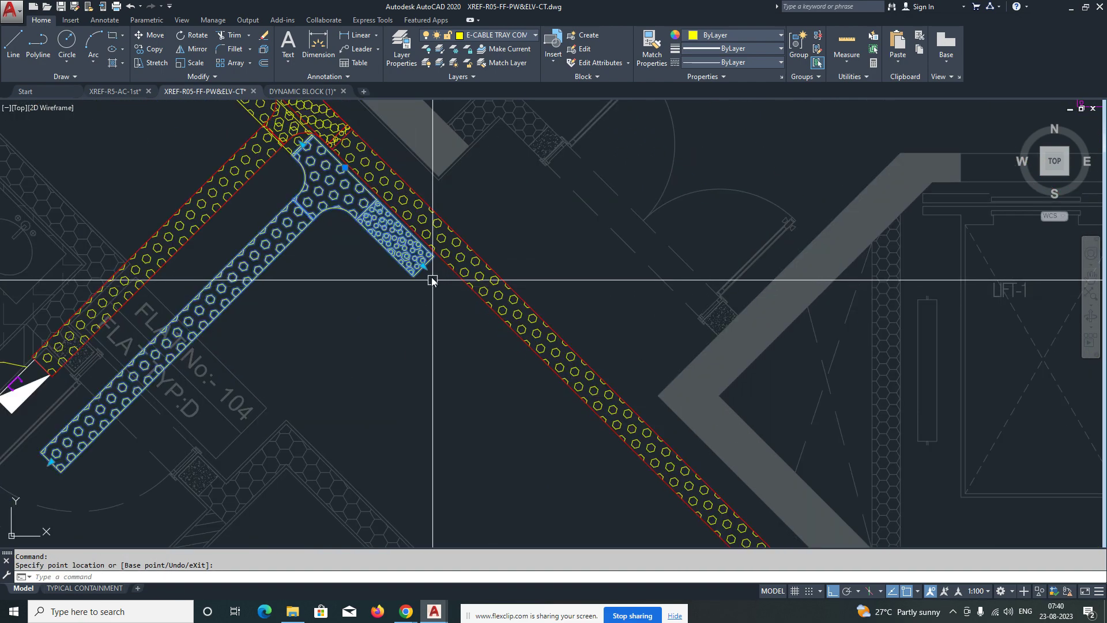
{"action": "scroll", "coordinate": [424, 266], "scroll_direction": "up", "scroll_amount": 6}
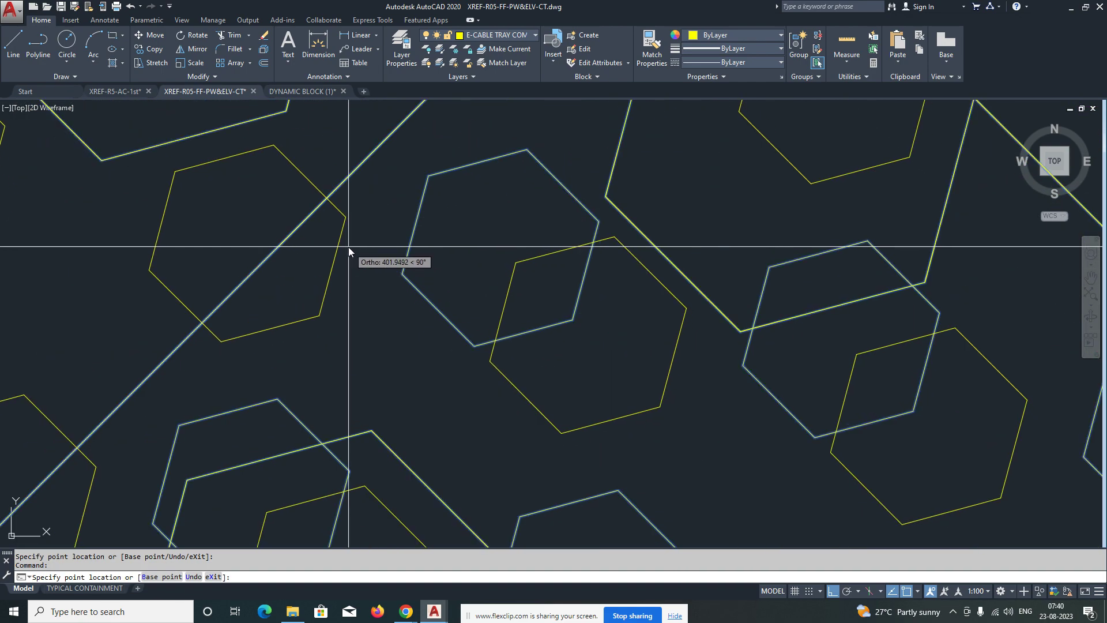
{"action": "scroll", "coordinate": [375, 254], "scroll_direction": "down", "scroll_amount": 10}
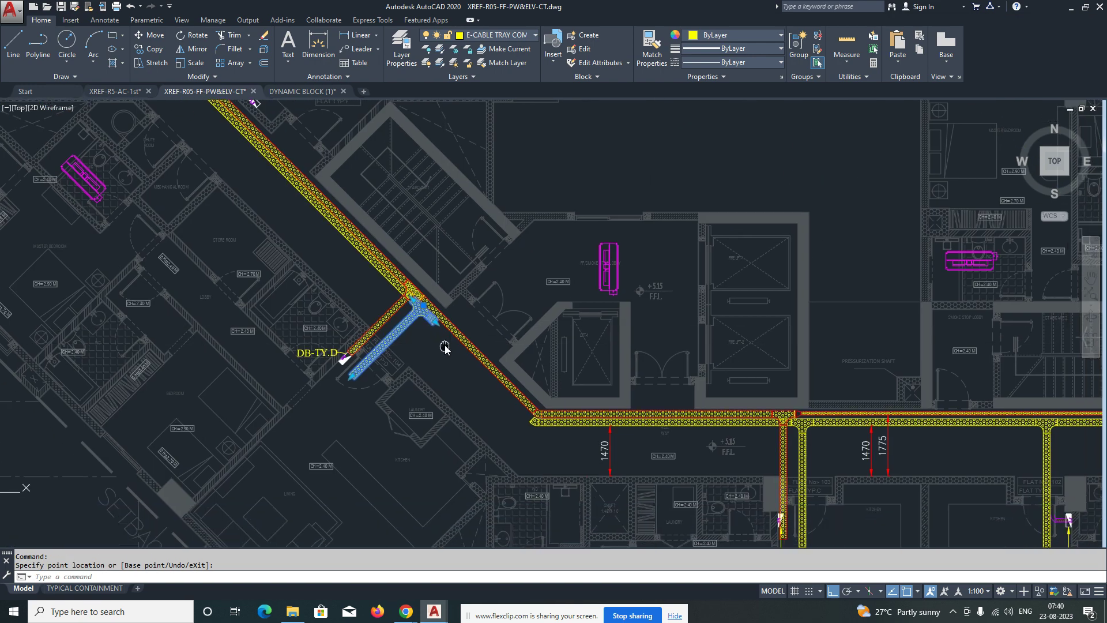
Step: Extend the yellow diagonal straight tray from the hallway bend up to the end of the DB-TY.D tee
{"action": "scroll", "coordinate": [561, 414], "scroll_direction": "up", "scroll_amount": 5}
{"action": "key", "text": "Escape"}
{"action": "left_click", "coordinate": [577, 397]}
{"action": "left_click", "coordinate": [581, 394]}
{"action": "middle_click_drag", "start_coordinate": [305, 201], "coordinate": [477, 410]}
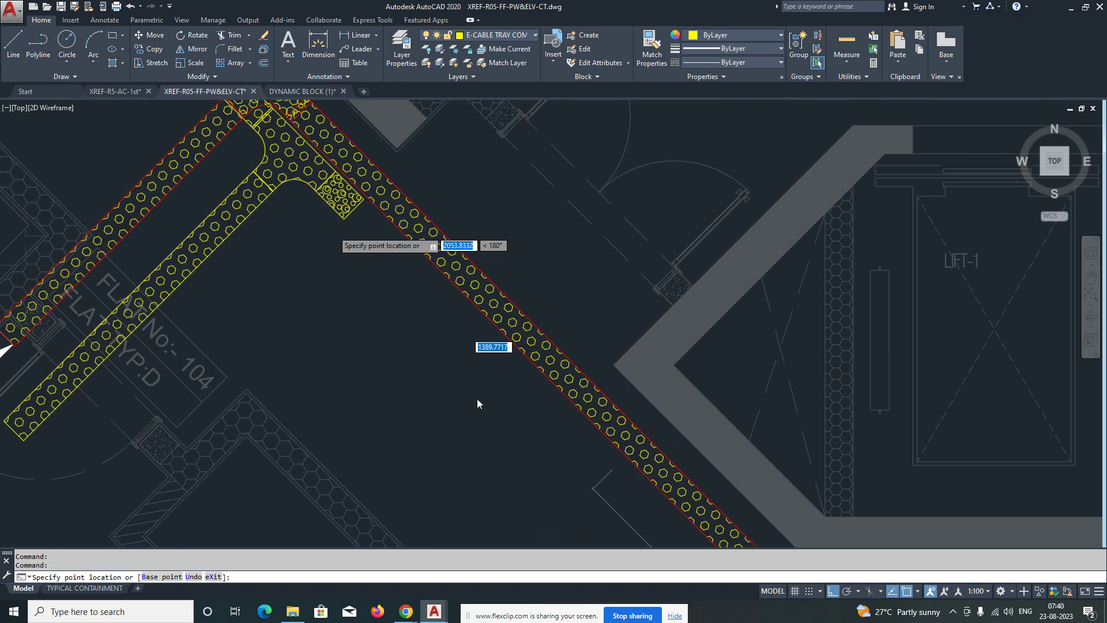
{"action": "scroll", "coordinate": [383, 221], "scroll_direction": "up", "scroll_amount": 2}
{"action": "key", "text": "Escape"}
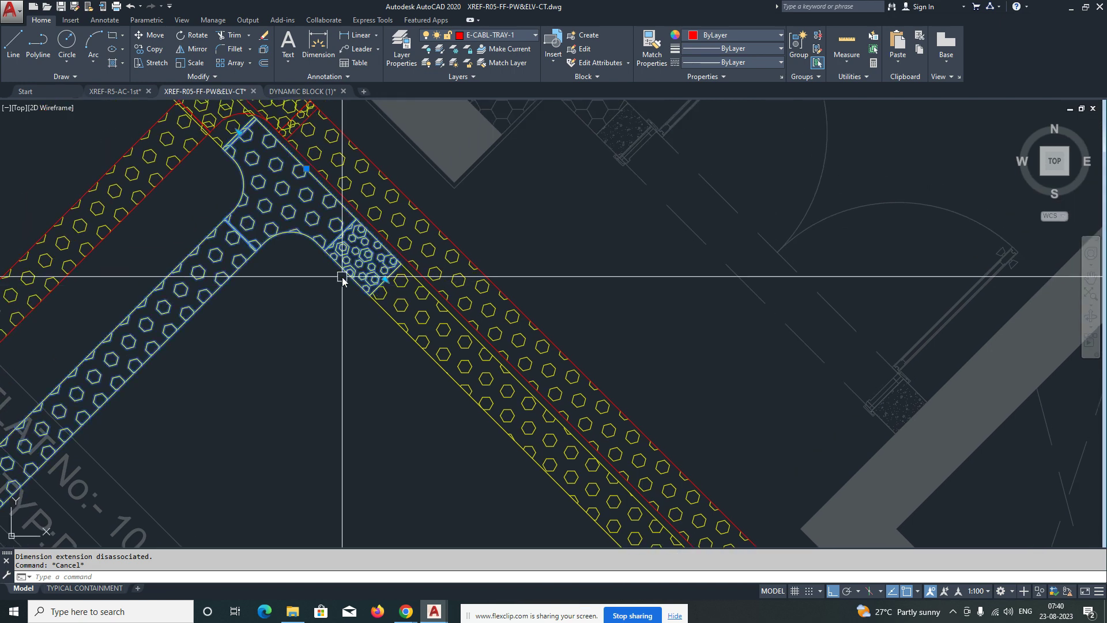
Step: Trim back the yellow tee's stub towards its branch, stretching its end freely with object snap off
{"action": "scroll", "coordinate": [382, 272], "scroll_direction": "up", "scroll_amount": 5}
{"action": "left_click", "coordinate": [443, 308]}
{"action": "scroll", "coordinate": [289, 185], "scroll_direction": "down", "scroll_amount": 1}
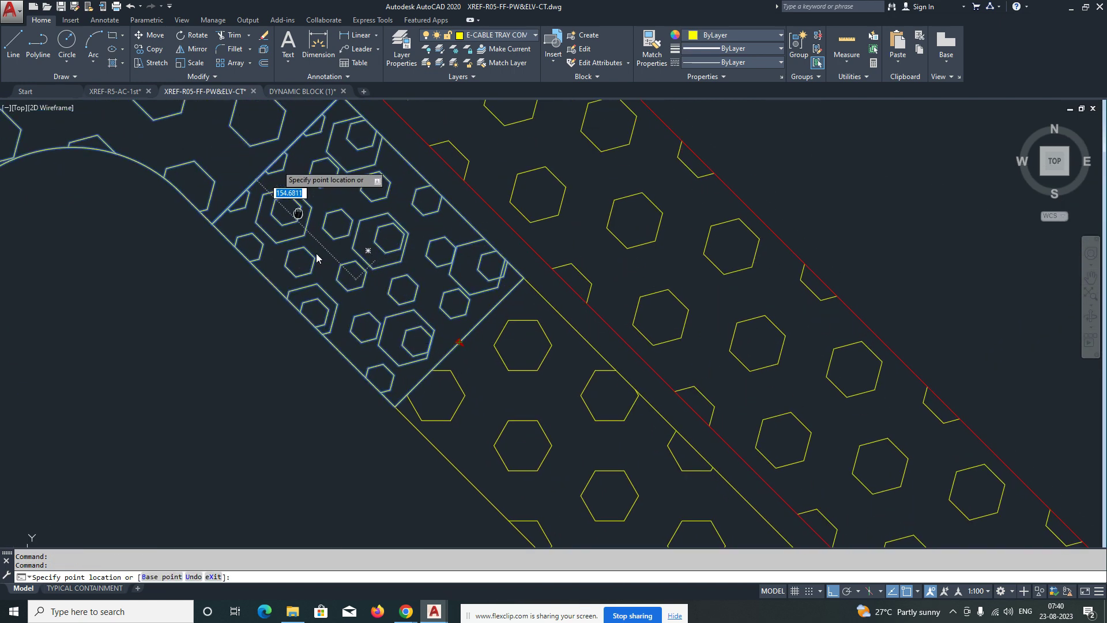
{"action": "scroll", "coordinate": [339, 243], "scroll_direction": "up", "scroll_amount": 4}
{"action": "key", "text": "F3"}
{"action": "left_click", "coordinate": [326, 235]}
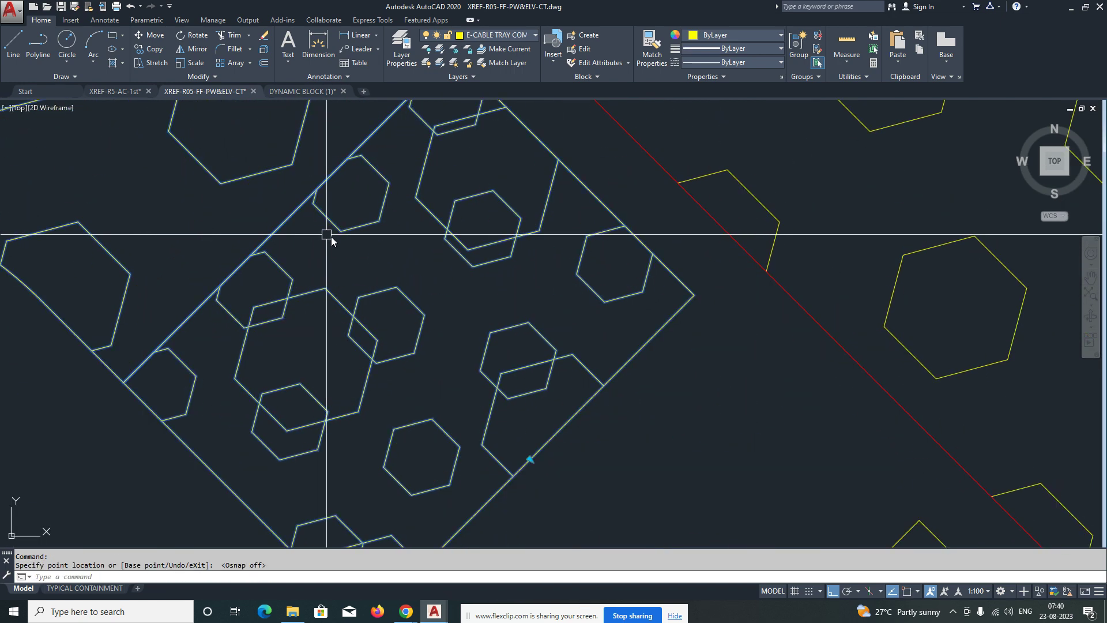
{"action": "scroll", "coordinate": [525, 461], "scroll_direction": "down", "scroll_amount": 5}
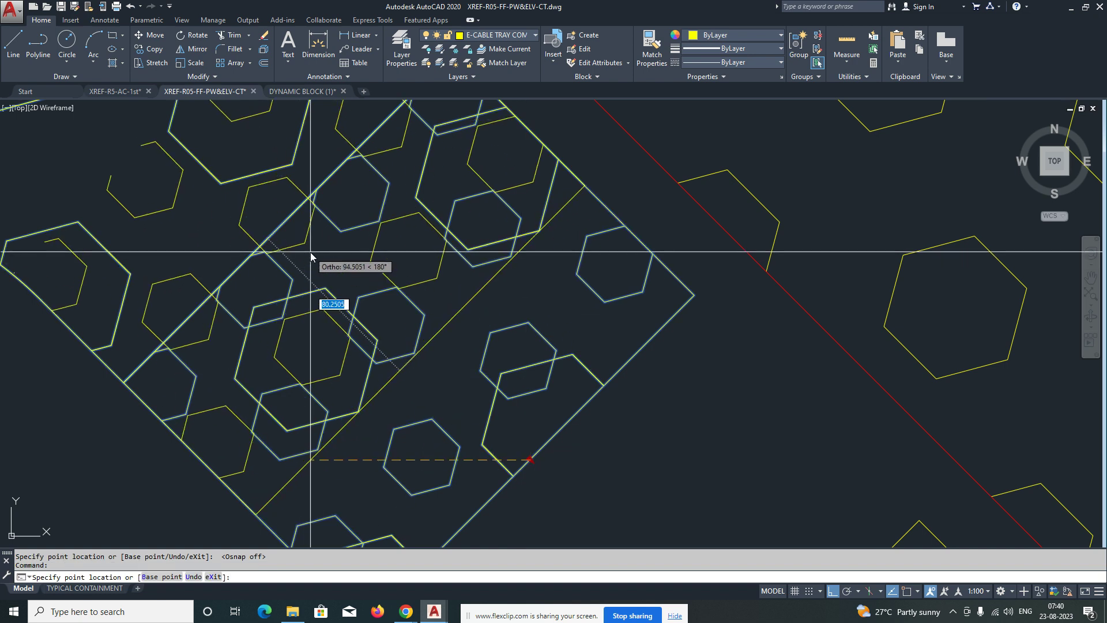
{"action": "key", "text": "Escape"}
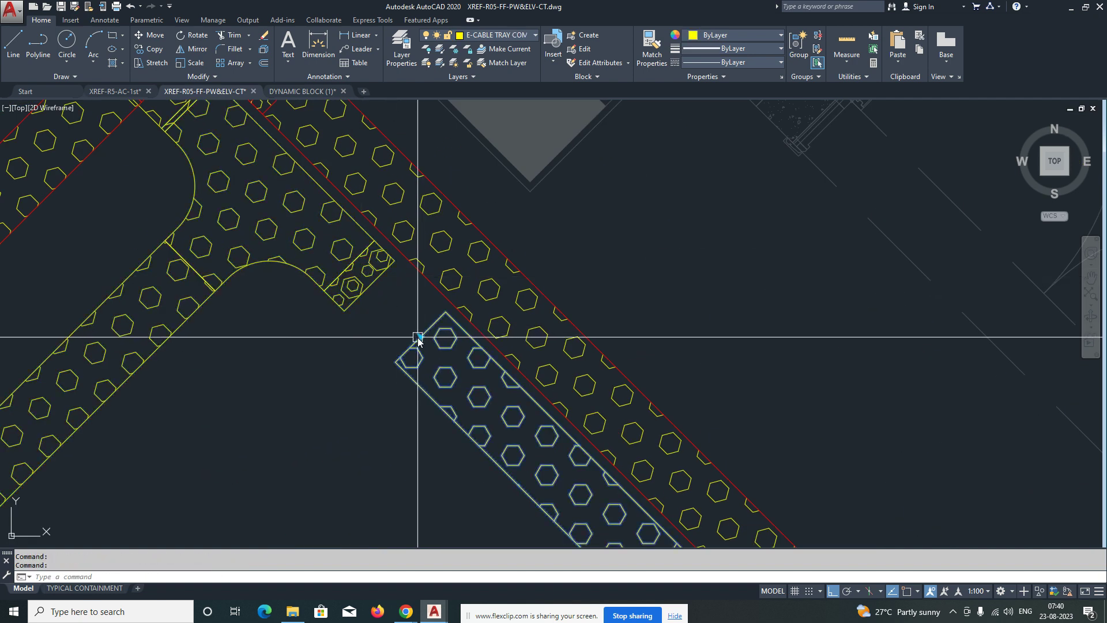
Step: Stretch the yellow diagonal straight tray's upper end to close the gap at the shortened tee stub
{"action": "left_click", "coordinate": [420, 337]}
{"action": "left_click", "coordinate": [420, 337]}
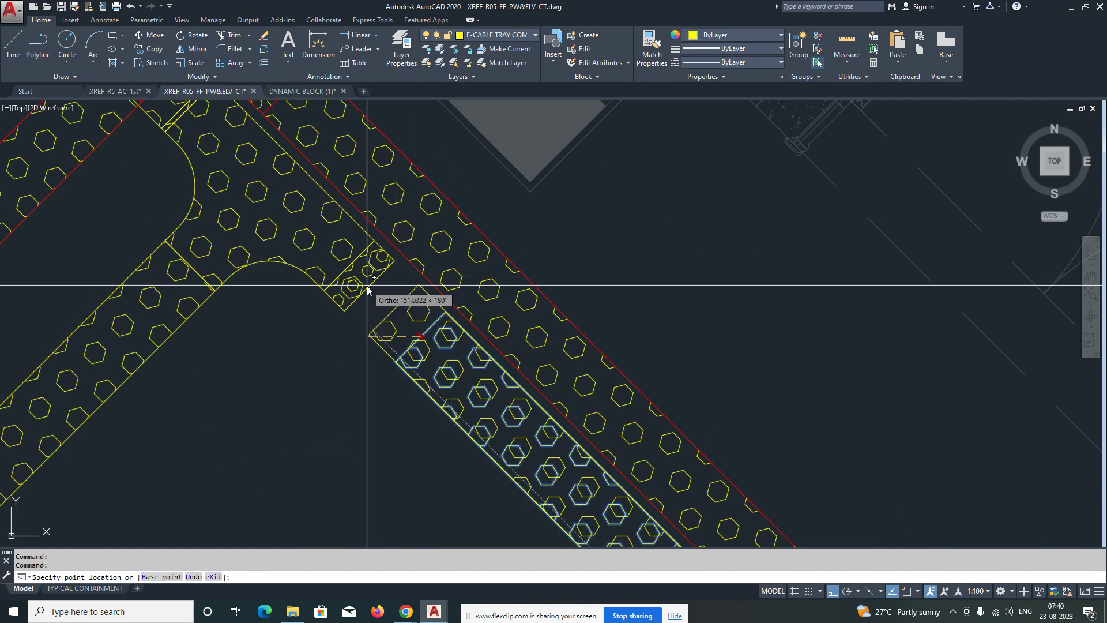
{"action": "scroll", "coordinate": [375, 291], "scroll_direction": "down", "scroll_amount": 2}
{"action": "key", "text": "F3"}
{"action": "scroll", "coordinate": [404, 277], "scroll_direction": "down", "scroll_amount": 4}
{"action": "key", "text": "Escape"}
Step: Add an aligned dimension from the yellow DB-TY.D branch's lower edge to the laundry wall corner
{"action": "scroll", "coordinate": [417, 276], "scroll_direction": "down", "scroll_amount": 4}
{"action": "scroll", "coordinate": [413, 306], "scroll_direction": "up", "scroll_amount": 2}
{"action": "scroll", "coordinate": [523, 354], "scroll_direction": "up", "scroll_amount": 1}
{"action": "key", "text": "Escape"}
{"action": "scroll", "coordinate": [459, 334], "scroll_direction": "up", "scroll_amount": 2}
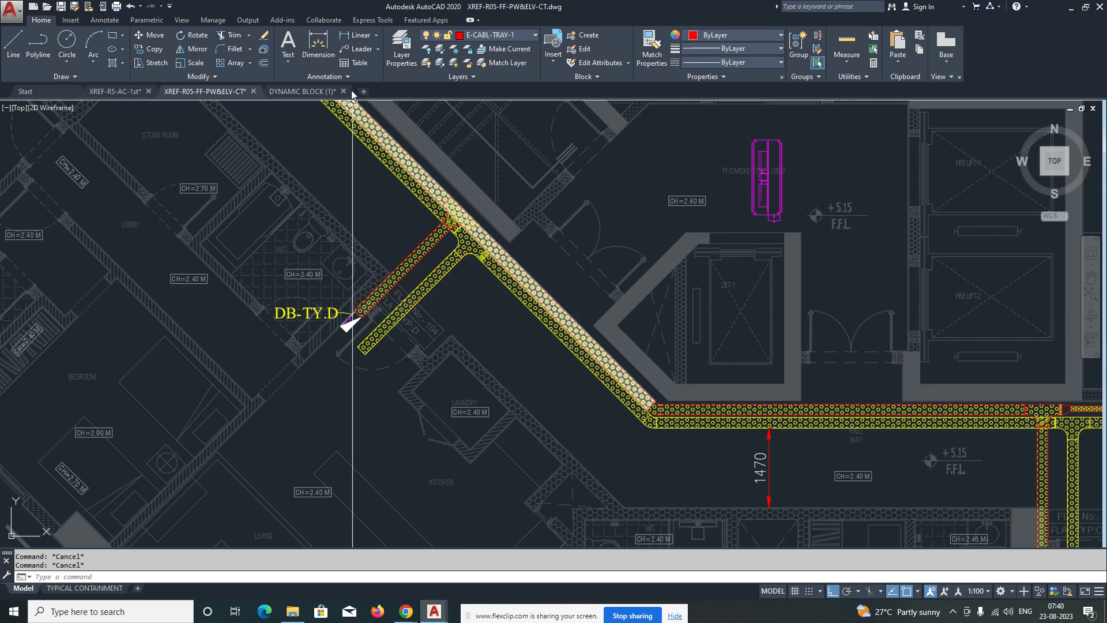
{"action": "left_click", "coordinate": [376, 37]}
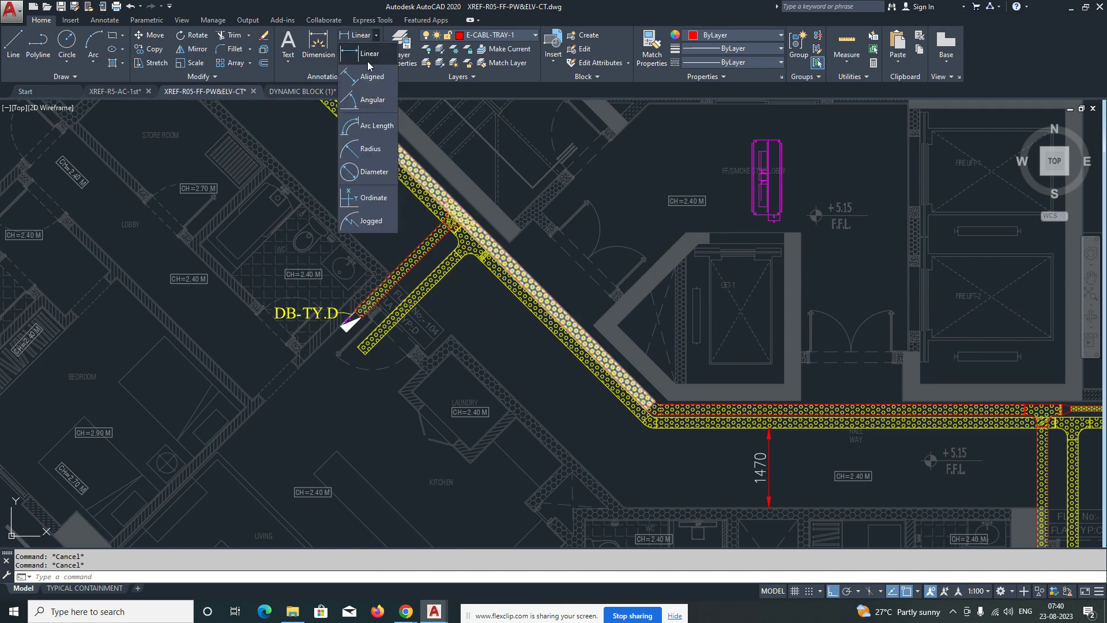
{"action": "left_click", "coordinate": [367, 80]}
{"action": "scroll", "coordinate": [410, 361], "scroll_direction": "up", "scroll_amount": 4}
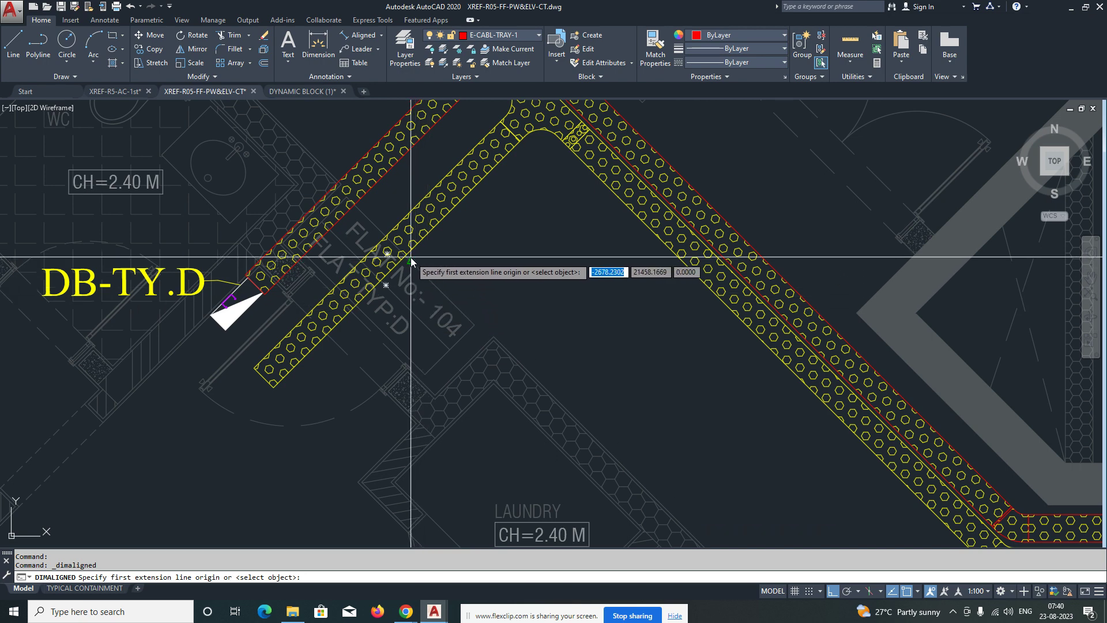
{"action": "scroll", "coordinate": [408, 260], "scroll_direction": "up", "scroll_amount": 2}
{"action": "left_click", "coordinate": [365, 246]}
{"action": "left_click", "coordinate": [506, 376]}
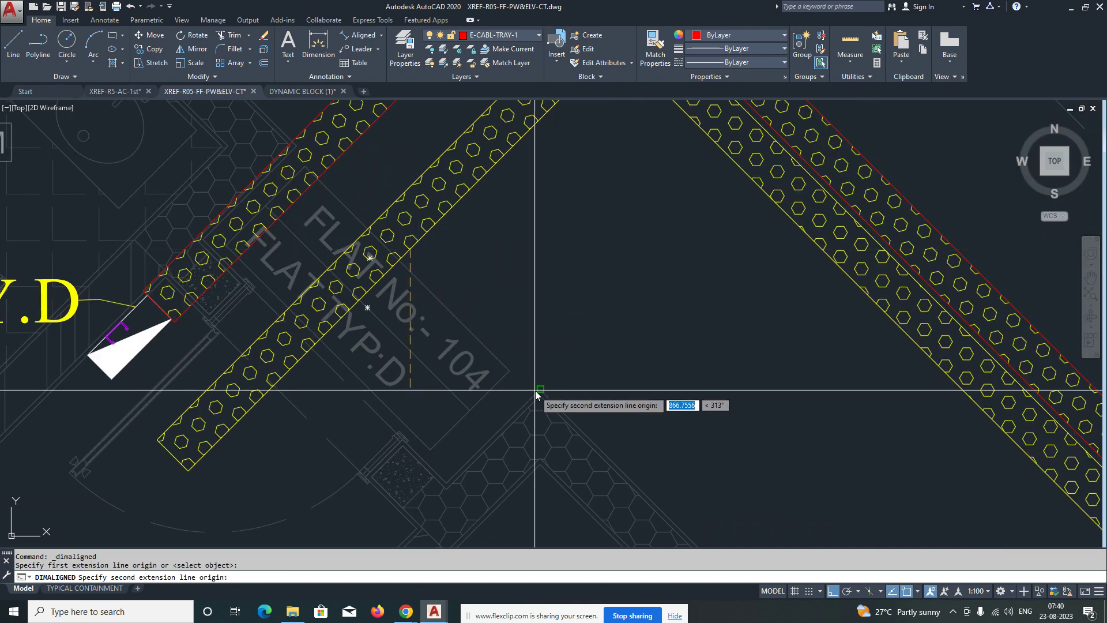
{"action": "left_click", "coordinate": [565, 340]}
Step: Add an aligned dimension from the yellow diagonal tray's lower edge to the store room wall
{"action": "key", "text": "Return"}
{"action": "scroll", "coordinate": [556, 320], "scroll_direction": "down", "scroll_amount": 8}
{"action": "scroll", "coordinate": [406, 311], "scroll_direction": "up", "scroll_amount": 5}
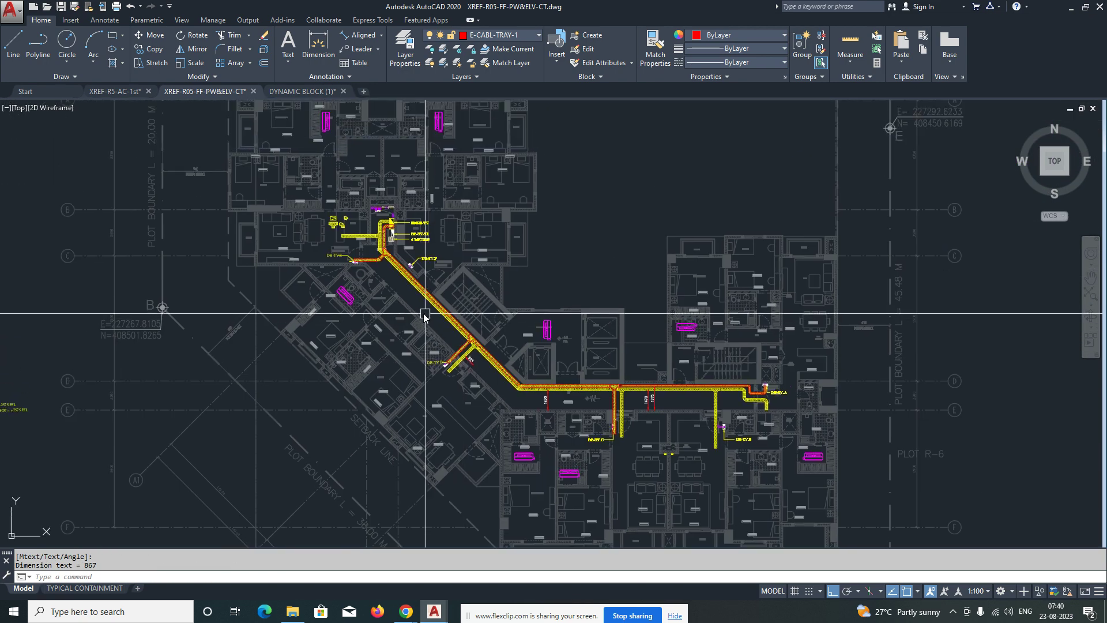
{"action": "left_click", "coordinate": [405, 314]}
{"action": "left_click", "coordinate": [438, 269]}
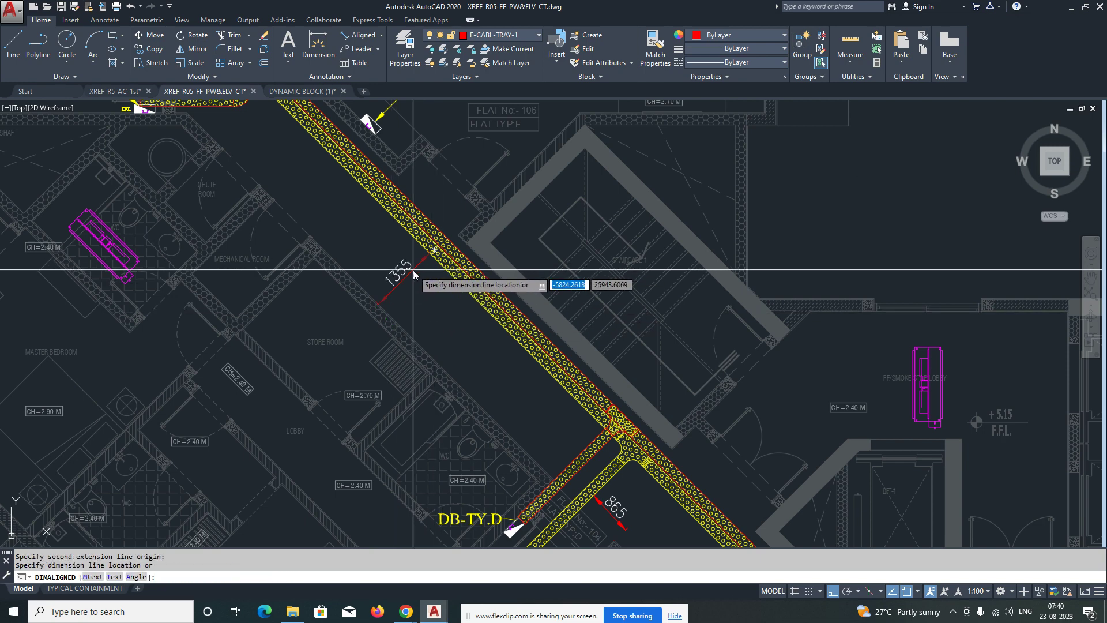
Step: Delete the loose spare tray fittings lying in the Flat 105 kitchen near the SMDB-TY branch
{"action": "middle_click_drag", "start_coordinate": [183, 126], "coordinate": [301, 259]}
{"action": "middle_click_drag", "start_coordinate": [245, 167], "coordinate": [317, 241]}
{"action": "middle_click_drag", "start_coordinate": [279, 169], "coordinate": [309, 258]}
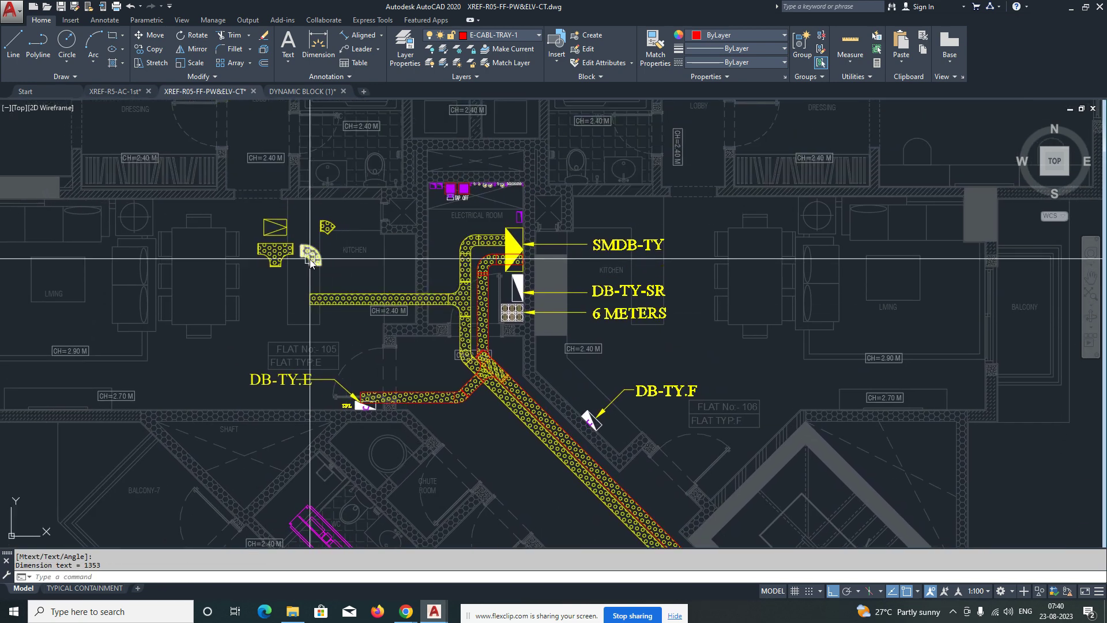
{"action": "left_click", "coordinate": [246, 212]}
{"action": "left_click", "coordinate": [362, 278]}
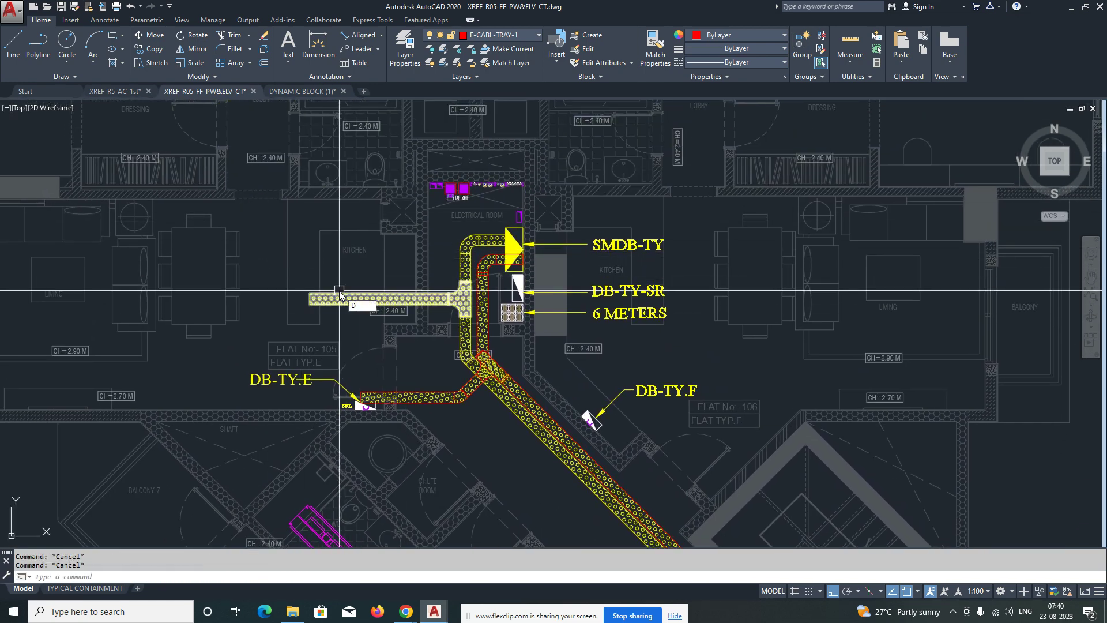
Step: Add a vertical linear dimension from the horizontal yellow branch in the Flat 105 kitchen up to the wall above it
{"action": "left_click", "coordinate": [353, 299]}
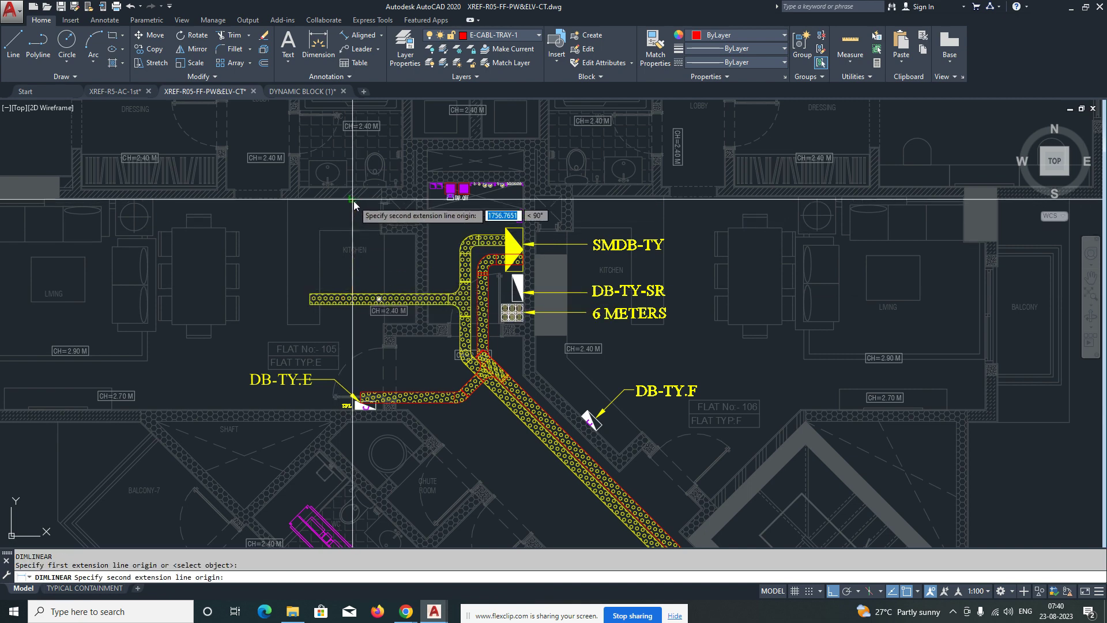
{"action": "left_click", "coordinate": [353, 199]}
{"action": "scroll", "coordinate": [339, 263], "scroll_direction": "up", "scroll_amount": 4}
{"action": "left_click", "coordinate": [333, 269]}
{"action": "key", "text": "Escape"}
{"action": "type", "text": "d"}
{"action": "key", "text": "Return"}
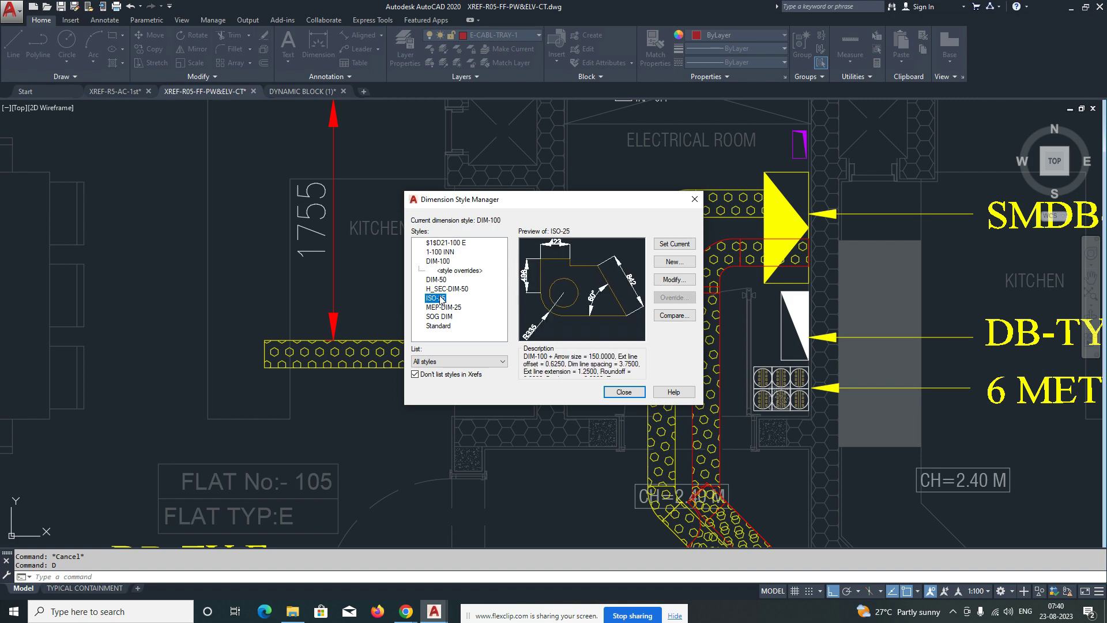
{"action": "key", "text": "Escape"}
Step: Move the two cable tray and cable trunking notes from outside the plan into the master bedroom area beside the diagonal run
{"action": "scroll", "coordinate": [406, 306], "scroll_direction": "down", "scroll_amount": 8}
{"action": "scroll", "coordinate": [455, 343], "scroll_direction": "up", "scroll_amount": 5}
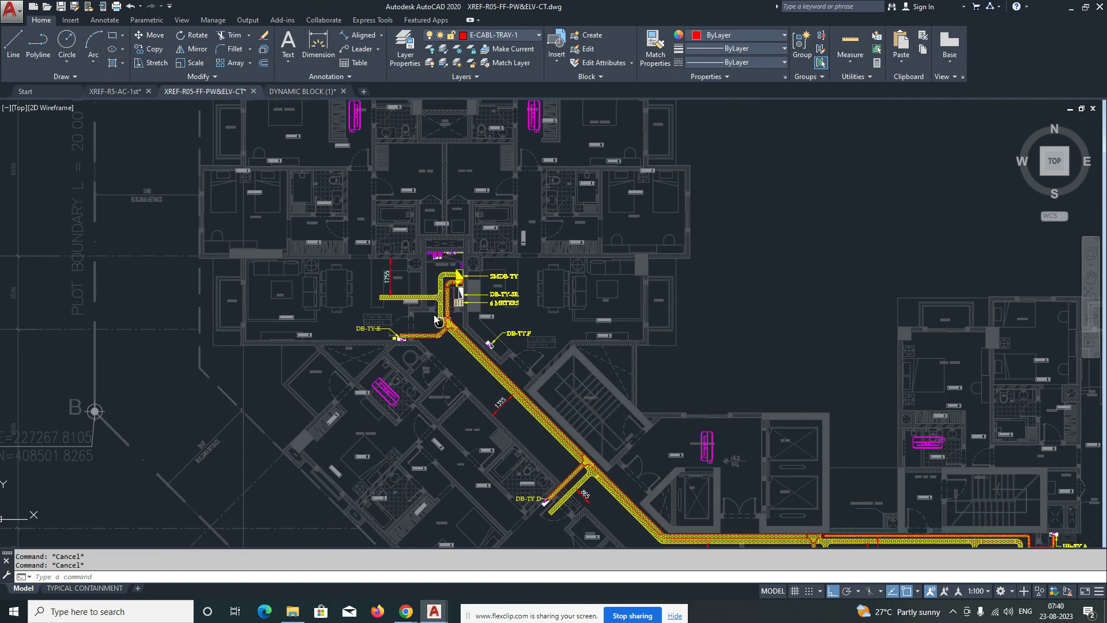
{"action": "scroll", "coordinate": [452, 281], "scroll_direction": "down", "scroll_amount": 6}
{"action": "scroll", "coordinate": [300, 297], "scroll_direction": "down", "scroll_amount": 1}
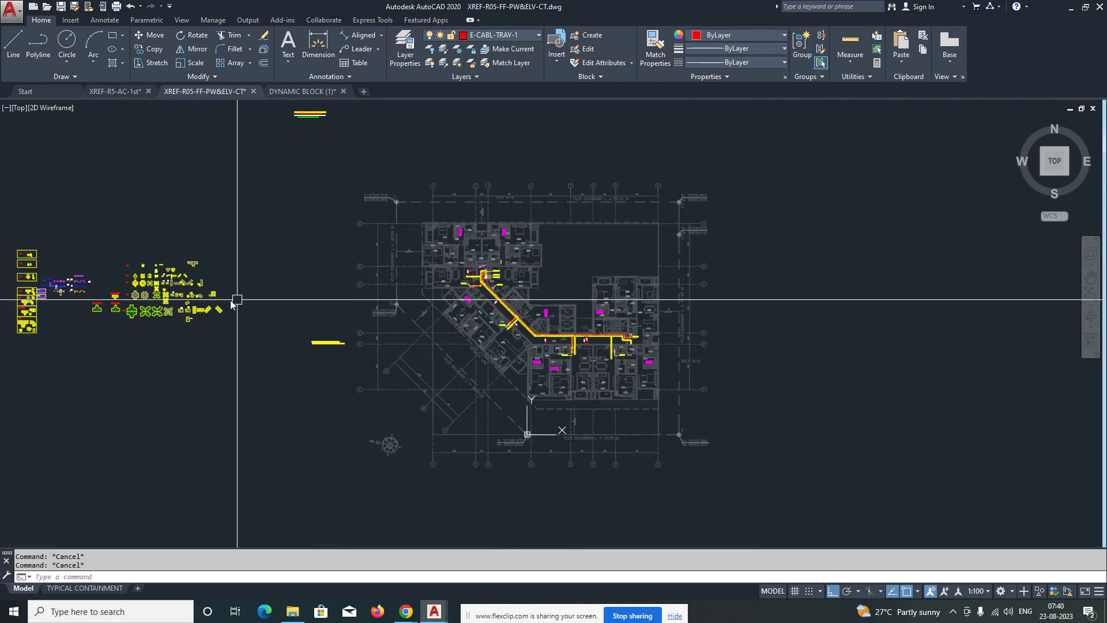
{"action": "scroll", "coordinate": [316, 338], "scroll_direction": "up", "scroll_amount": 4}
{"action": "type", "text": "m"}
{"action": "key", "text": "space"}
{"action": "left_click", "coordinate": [344, 329]}
{"action": "left_click", "coordinate": [271, 398]}
{"action": "key", "text": "space"}
{"action": "left_click", "coordinate": [297, 383]}
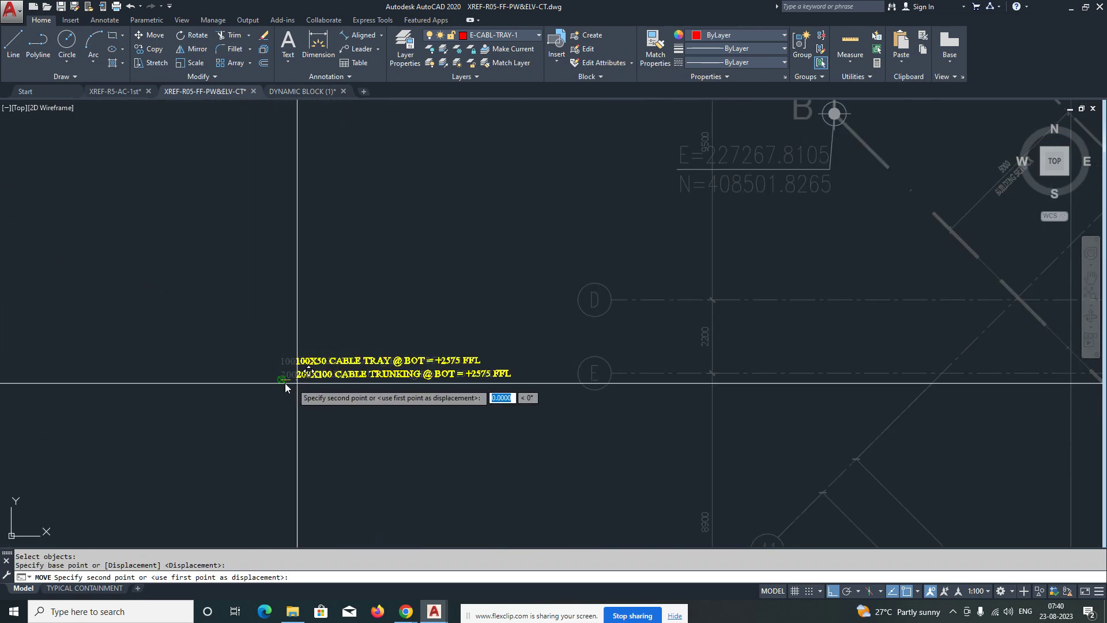
{"action": "scroll", "coordinate": [226, 389], "scroll_direction": "down", "scroll_amount": 2}
{"action": "key", "text": "F8"}
{"action": "scroll", "coordinate": [548, 304], "scroll_direction": "up", "scroll_amount": 6}
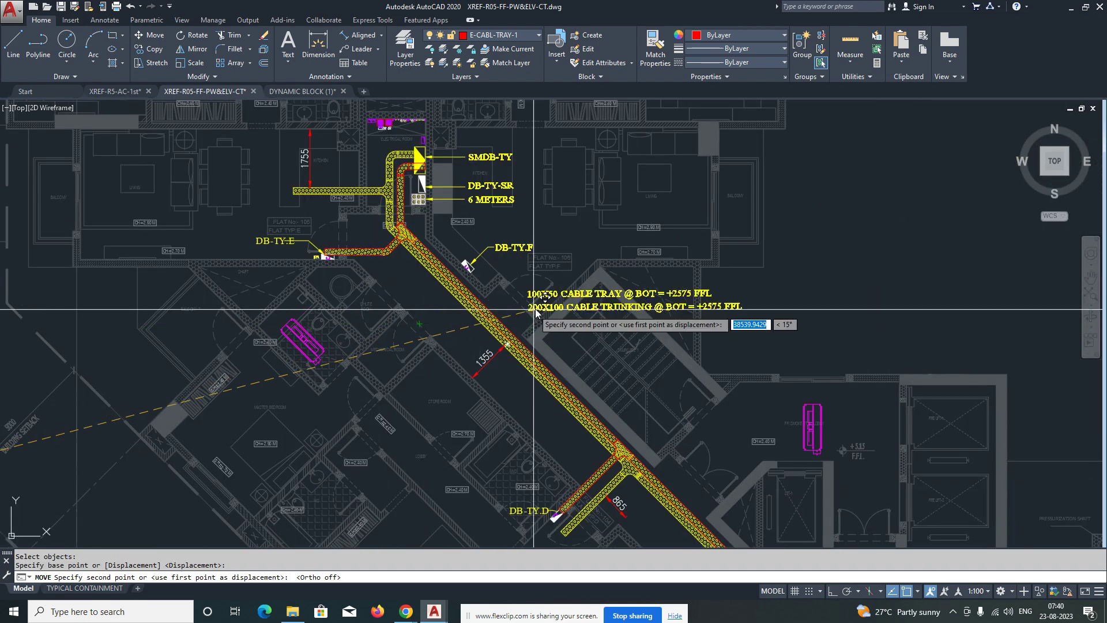
{"action": "scroll", "coordinate": [673, 289], "scroll_direction": "down", "scroll_amount": 2}
{"action": "scroll", "coordinate": [336, 379], "scroll_direction": "up", "scroll_amount": 2}
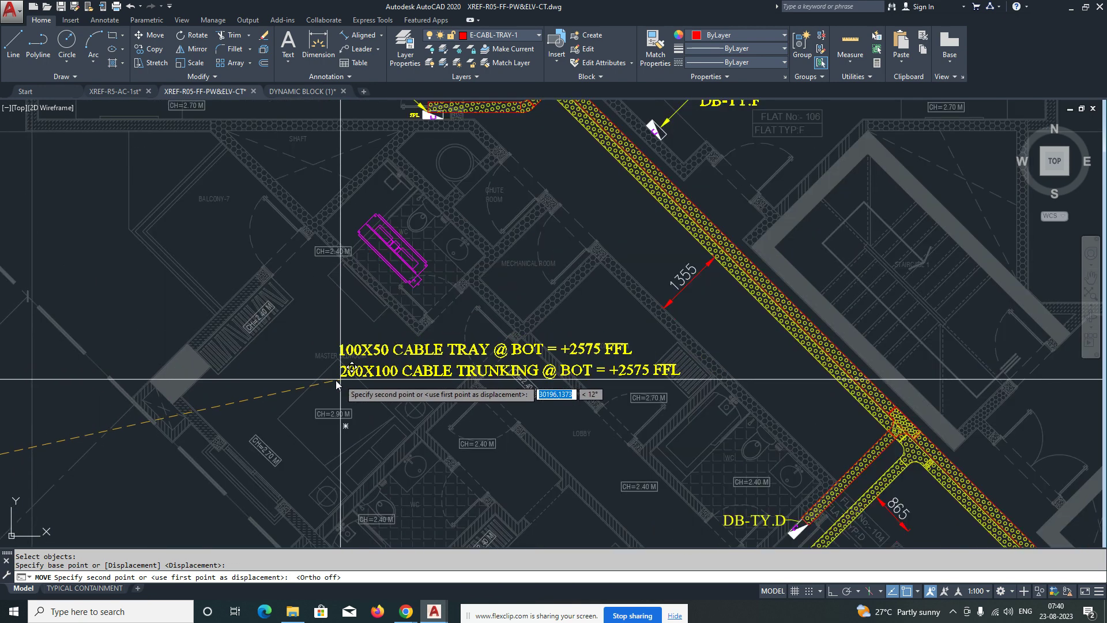
{"action": "key", "text": "Escape"}
Step: Change the cable tray note's size from 100X50 to 200X50
{"action": "double_click", "coordinate": [361, 360]}
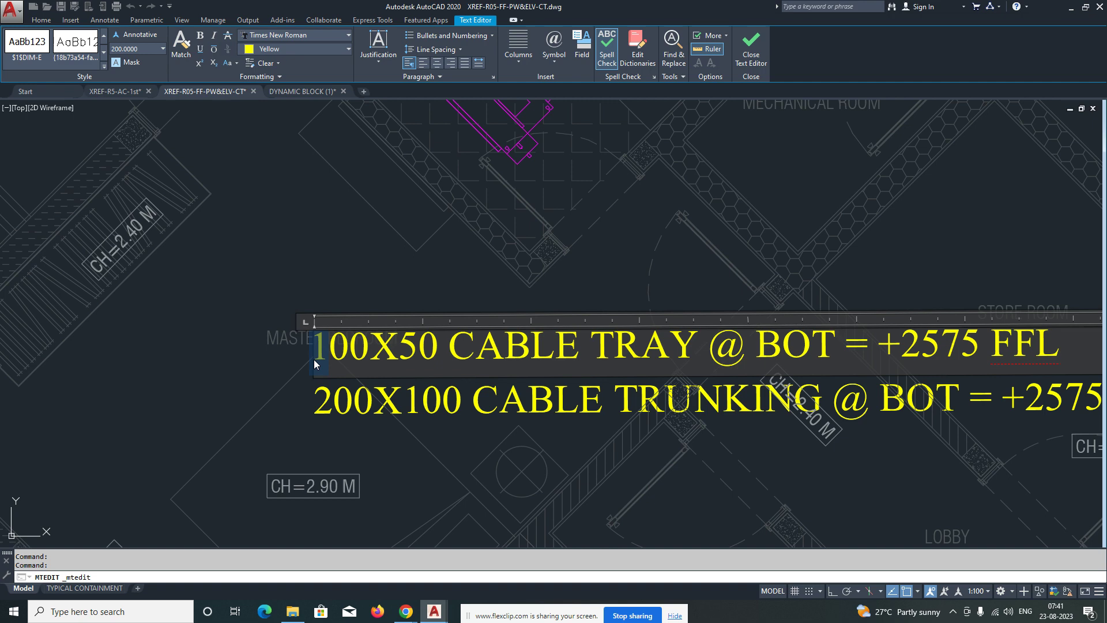
{"action": "type", "text": "2"}
{"action": "key", "text": "Escape"}
{"action": "key", "text": "Escape"}
Step: Set the cable trunking note's bottom level to +2700 FFL
{"action": "scroll", "coordinate": [580, 343], "scroll_direction": "up", "scroll_amount": 4}
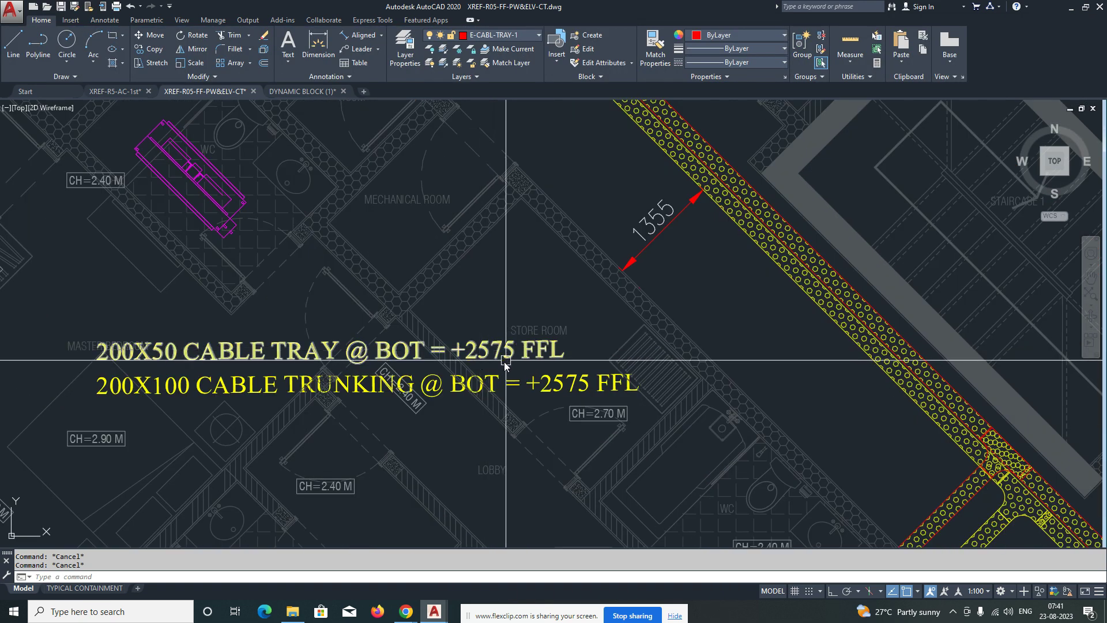
{"action": "middle_click_drag", "start_coordinate": [490, 366], "coordinate": [586, 341]}
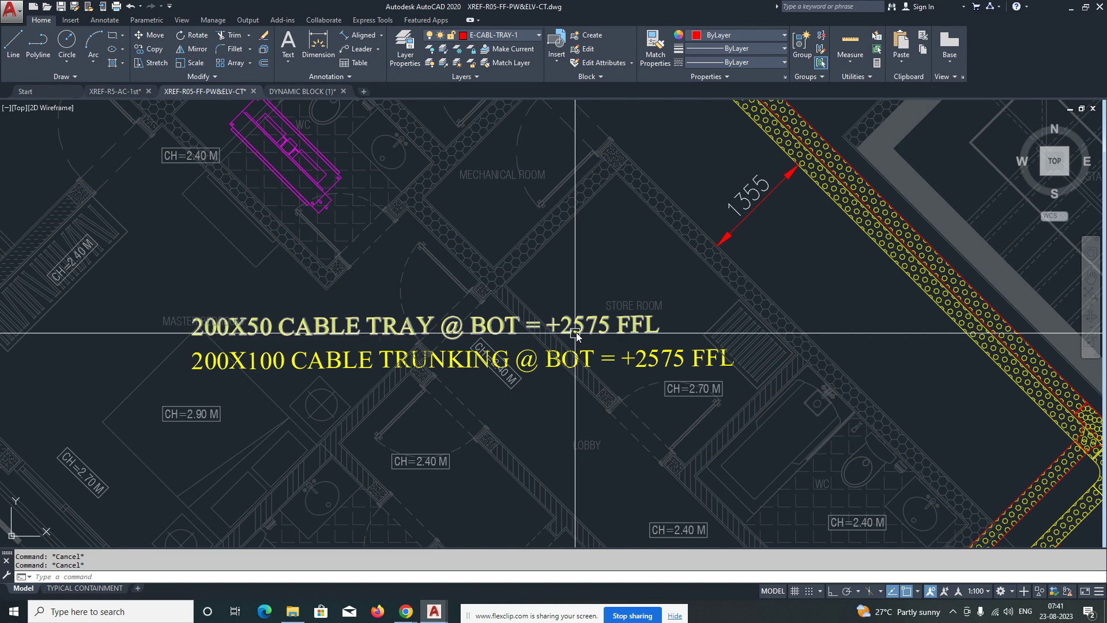
{"action": "double_click", "coordinate": [649, 365]}
{"action": "left_click_drag", "start_coordinate": [647, 363], "coordinate": [685, 362]}
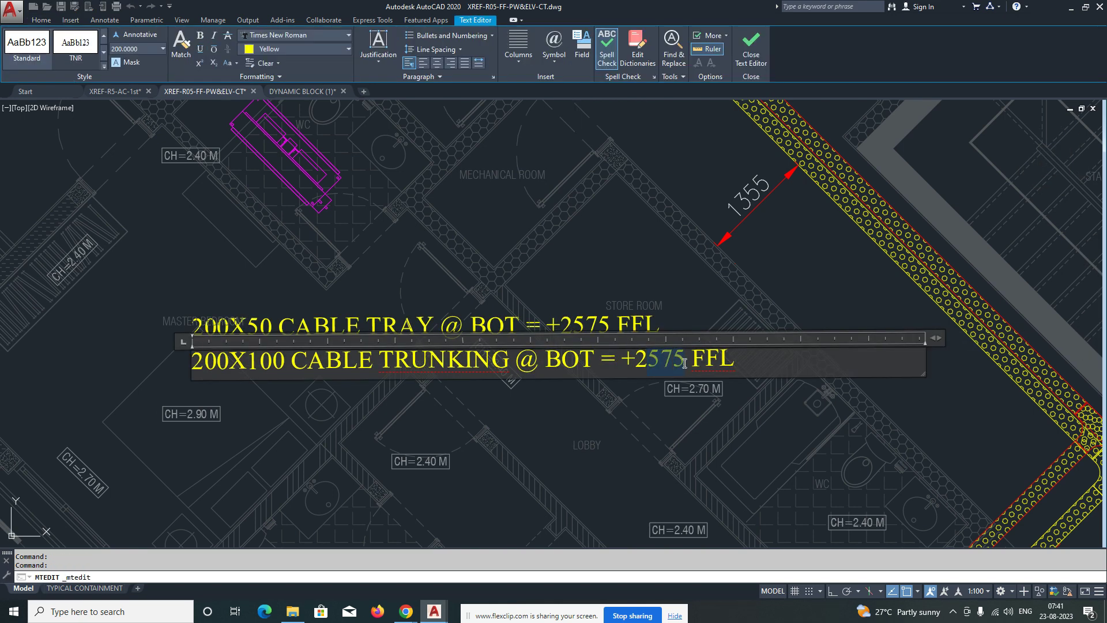
{"action": "left_click", "coordinate": [584, 427]}
{"action": "key", "text": "Escape"}
Step: Move both cable notes across the diagonal run to the open area beyond the staircase
{"action": "scroll", "coordinate": [544, 390], "scroll_direction": "down", "scroll_amount": 1}
{"action": "middle_click_drag", "start_coordinate": [570, 323], "coordinate": [524, 392]}
{"action": "key", "text": "Escape"}
{"action": "key", "text": "Return"}
{"action": "left_click", "coordinate": [337, 442]}
{"action": "middle_click_drag", "start_coordinate": [819, 312], "coordinate": [622, 356]}
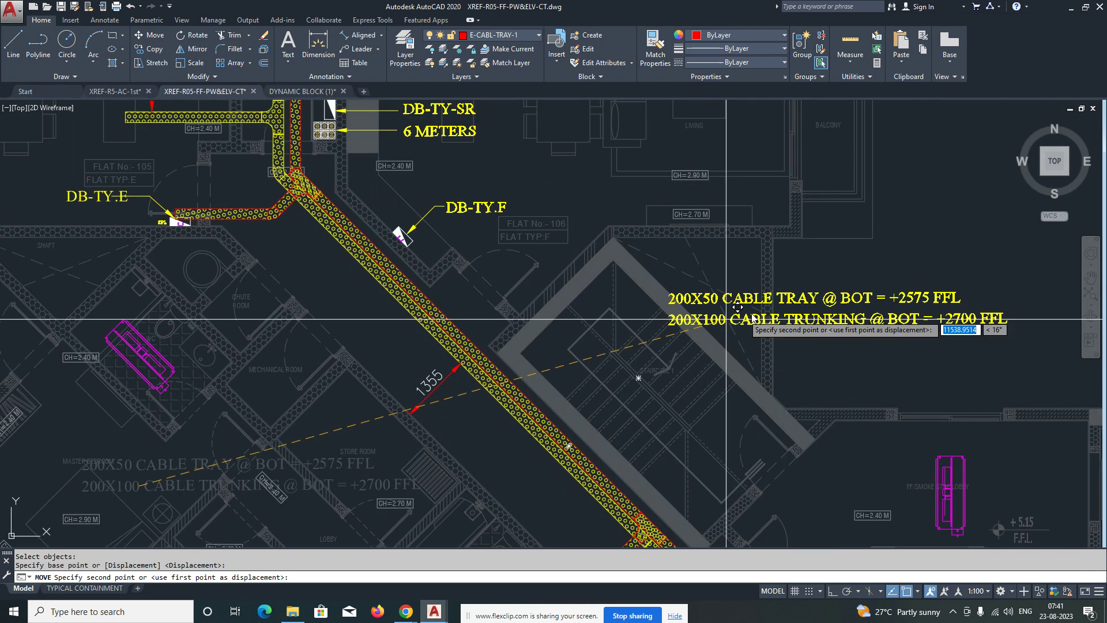
{"action": "left_click", "coordinate": [829, 310]}
{"action": "key", "text": "Escape"}
Step: Draw a leader from the diagonal tray run near DB-TY.F, angled up past the staircase with a horizontal landing
{"action": "middle_click_drag", "start_coordinate": [525, 359], "coordinate": [465, 369]}
{"action": "type", "text": "LE"}
{"action": "key", "text": "Return"}
{"action": "left_click", "coordinate": [402, 346]}
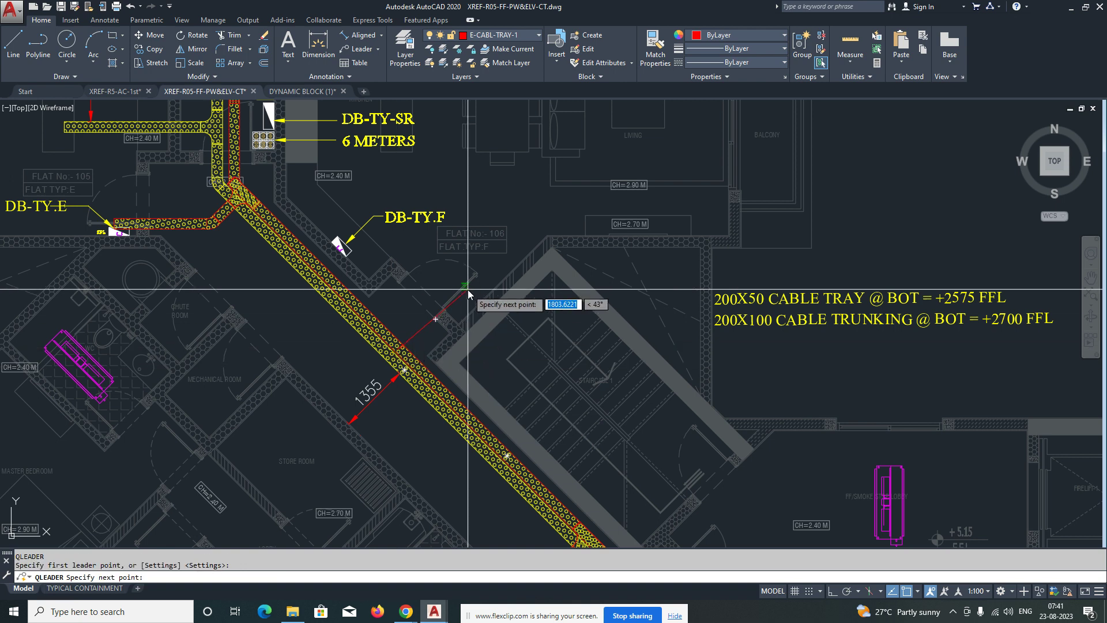
{"action": "left_click", "coordinate": [535, 208]}
{"action": "key", "text": "F8"}
{"action": "left_click", "coordinate": [864, 234]}
{"action": "middle_click_drag", "start_coordinate": [864, 233], "coordinate": [702, 243]}
{"action": "key", "text": "Escape"}
Step: Move the 200X50 cable tray note to the end of the leader's horizontal landing
{"action": "type", "text": "m"}
{"action": "key", "text": "Return"}
{"action": "left_click", "coordinate": [626, 314]}
{"action": "key", "text": "Return"}
{"action": "left_click", "coordinate": [552, 316]}
{"action": "key", "text": "F8"}
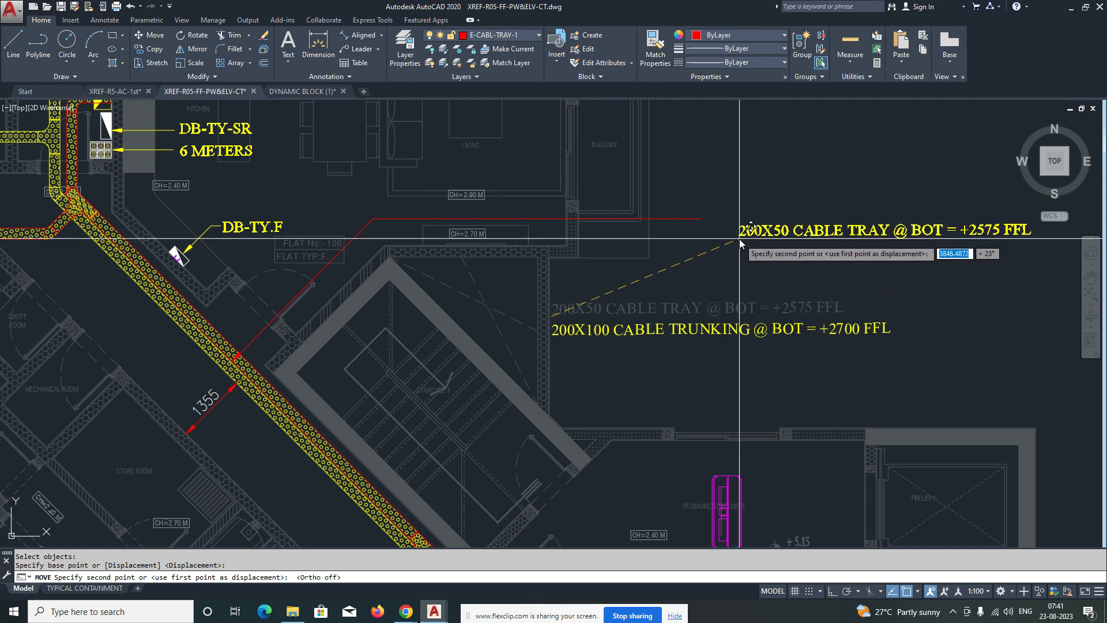
{"action": "scroll", "coordinate": [741, 234], "scroll_direction": "up", "scroll_amount": 1}
{"action": "left_click", "coordinate": [681, 228]}
{"action": "scroll", "coordinate": [680, 229], "scroll_direction": "down", "scroll_amount": 1}
{"action": "key", "text": "Escape"}
Step: Draw a second leader from the diagonal tray run across the staircase, with its horizontal landing below the first one
{"action": "middle_click_drag", "start_coordinate": [499, 297], "coordinate": [646, 242]}
{"action": "key", "text": "Escape"}
{"action": "type", "text": "Le"}
{"action": "key", "text": "Return"}
{"action": "left_click", "coordinate": [420, 362]}
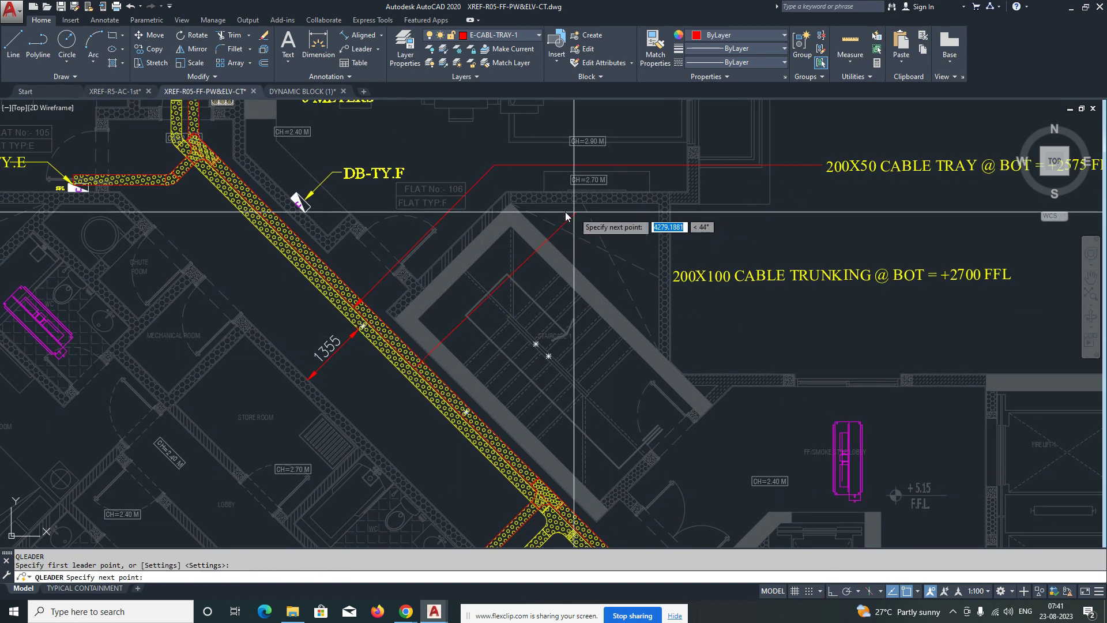
{"action": "key", "text": "F8"}
{"action": "scroll", "coordinate": [551, 214], "scroll_direction": "up", "scroll_amount": 2}
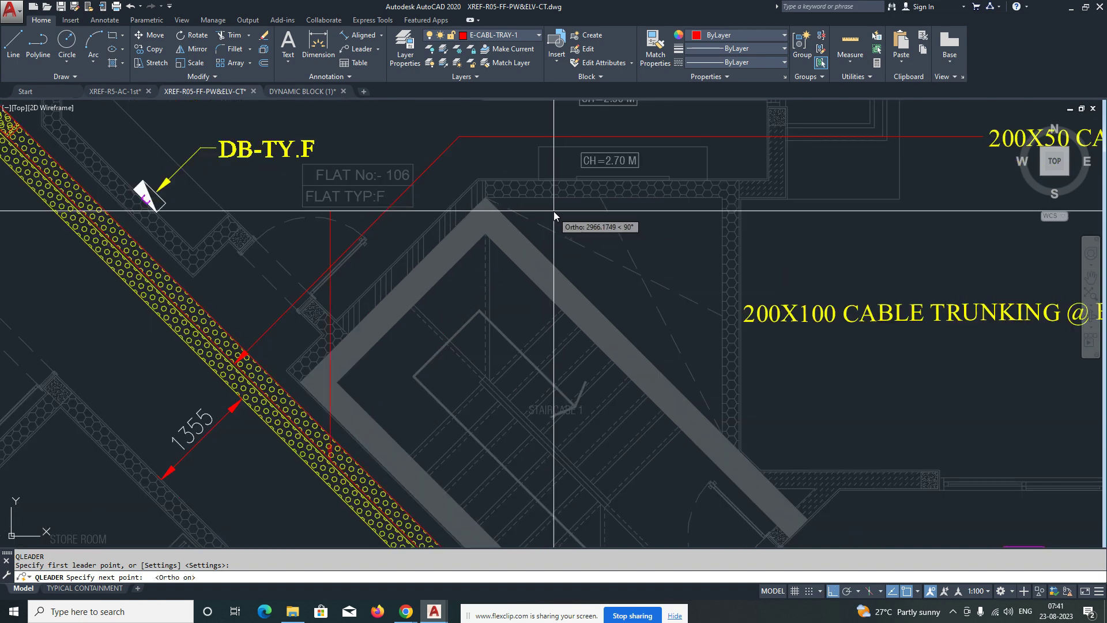
{"action": "key", "text": "F8"}
{"action": "left_click", "coordinate": [550, 215]}
{"action": "key", "text": "F8"}
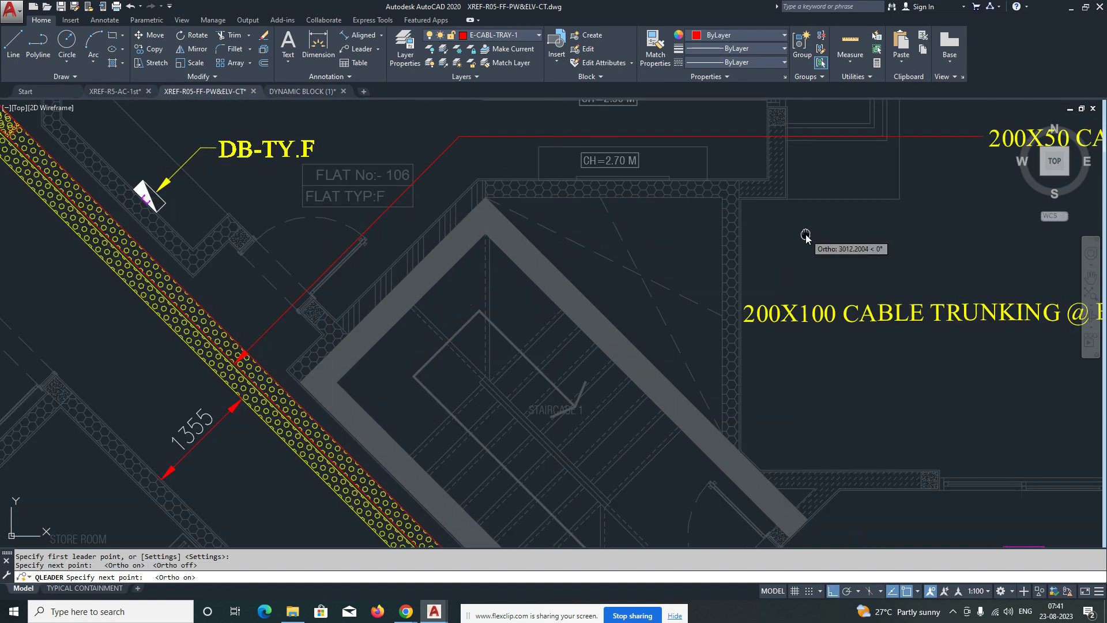
{"action": "middle_click_drag", "start_coordinate": [994, 237], "coordinate": [657, 237]}
{"action": "left_click", "coordinate": [656, 237]}
{"action": "key", "text": "Escape"}
Step: Move the 200X100 cable trunking note to the end of the second leader's landing
{"action": "type", "text": "m"}
{"action": "key", "text": "Return"}
{"action": "left_click", "coordinate": [532, 322]}
{"action": "key", "text": "Return"}
{"action": "left_click", "coordinate": [528, 319]}
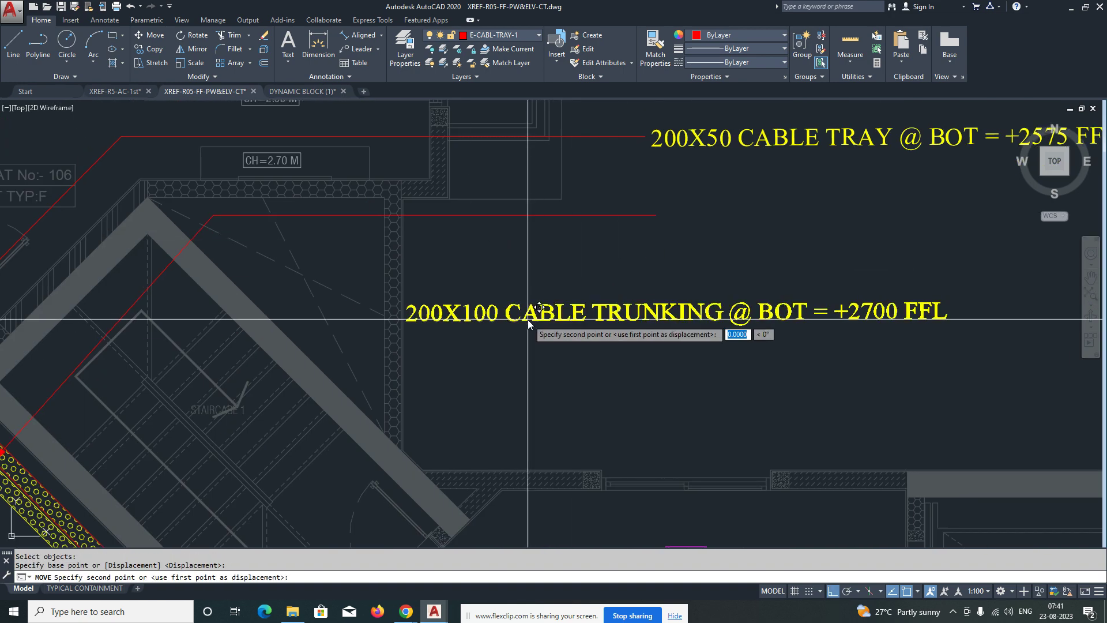
{"action": "key", "text": "F8"}
{"action": "left_click", "coordinate": [778, 226]}
{"action": "scroll", "coordinate": [667, 240], "scroll_direction": "down", "scroll_amount": 3}
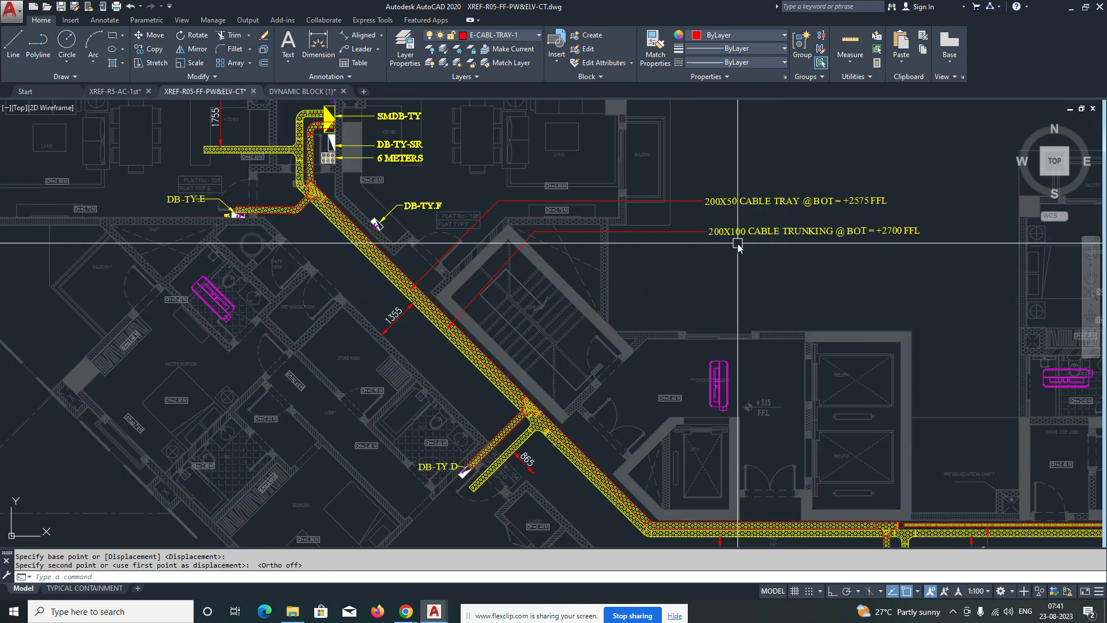
Step: Stretch both notes and their leader ends closer to the staircase, shortening the horizontal landings
{"action": "key", "text": "Escape"}
{"action": "type", "text": "s"}
{"action": "key", "text": "Return"}
{"action": "left_click", "coordinate": [852, 188]}
{"action": "left_click", "coordinate": [571, 268]}
{"action": "key", "text": "Return"}
{"action": "left_click", "coordinate": [610, 272]}
{"action": "left_click", "coordinate": [545, 276]}
{"action": "key", "text": "Escape"}
{"action": "scroll", "coordinate": [644, 218], "scroll_direction": "up", "scroll_amount": 2}
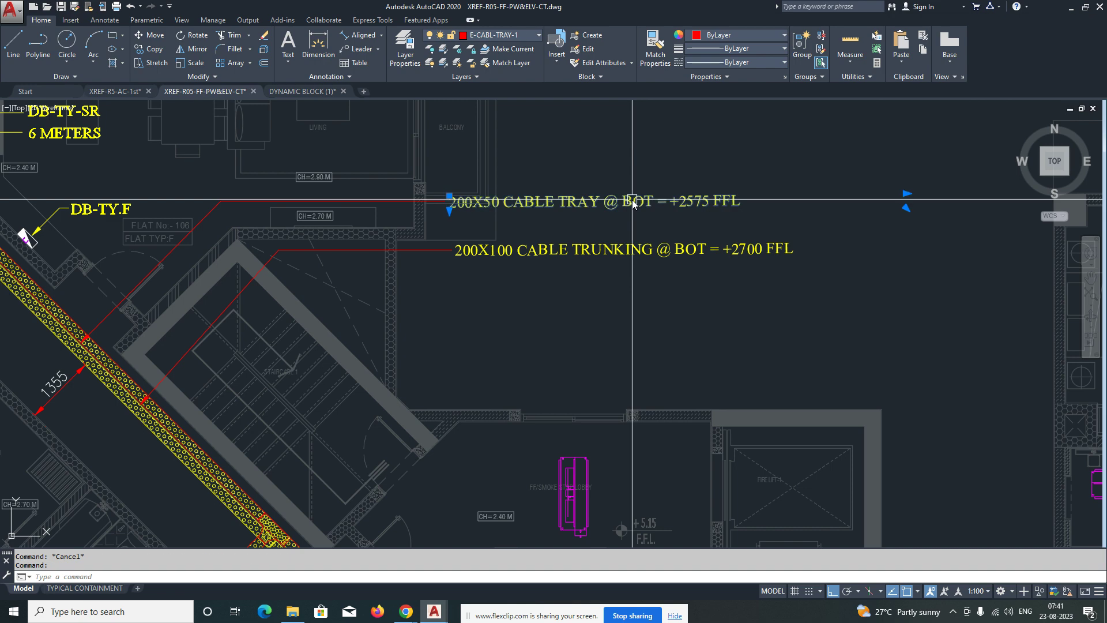
Step: Break the 200X50 cable tray and 200X100 cable trunking notes into two lines, starting the second line at "@ BOT"
{"action": "double_click", "coordinate": [611, 207]}
{"action": "left_click", "coordinate": [607, 206]}
{"action": "key", "text": "Return"}
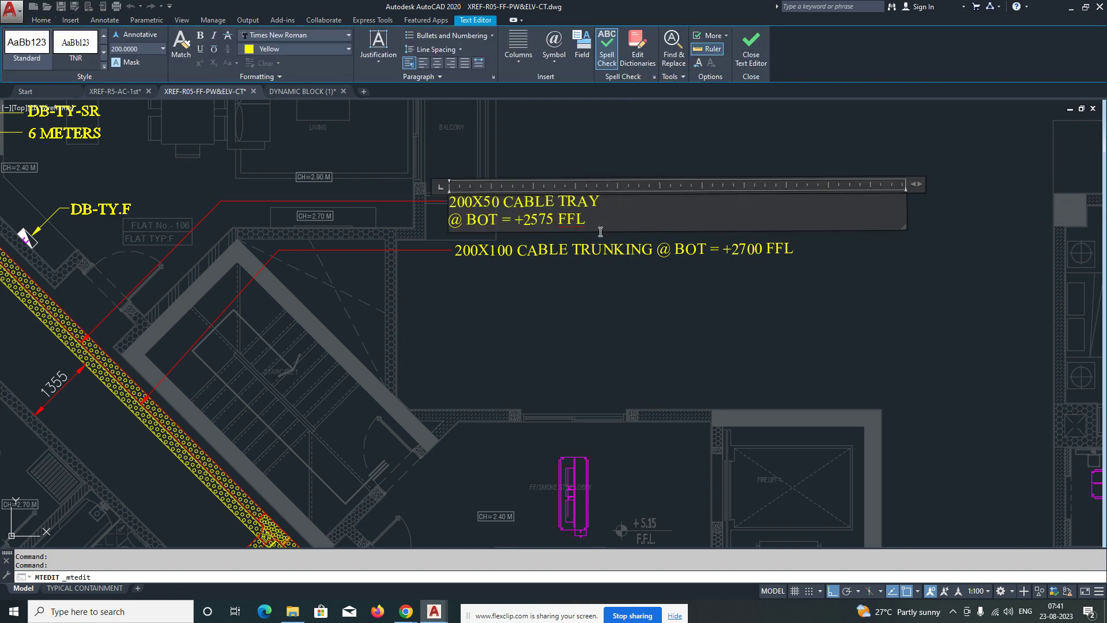
{"action": "left_click", "coordinate": [606, 267]}
{"action": "double_click", "coordinate": [606, 248]}
{"action": "key", "text": "Return"}
{"action": "key", "text": "Escape"}
{"action": "key", "text": "Escape"}
{"action": "scroll", "coordinate": [541, 341], "scroll_direction": "down", "scroll_amount": 5}
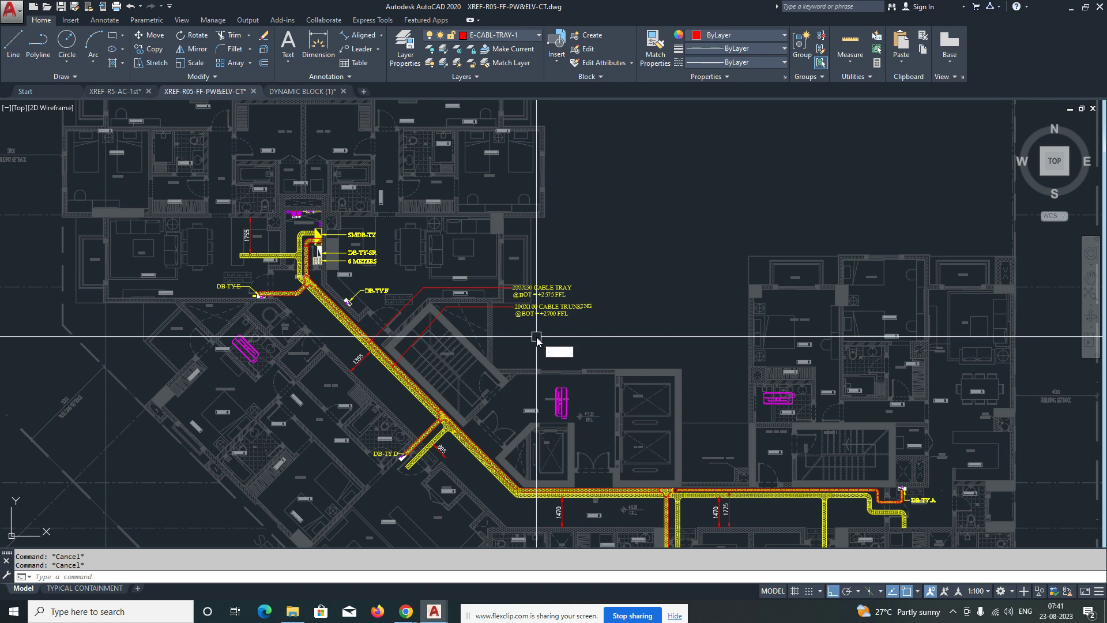
Step: Copy both two-line notes from beside the staircase to the area above the horizontal tray run
{"action": "left_click", "coordinate": [544, 292]}
{"action": "key", "text": "space"}
{"action": "left_click", "coordinate": [537, 290]}
{"action": "middle_click_drag", "start_coordinate": [676, 384], "coordinate": [539, 245]}
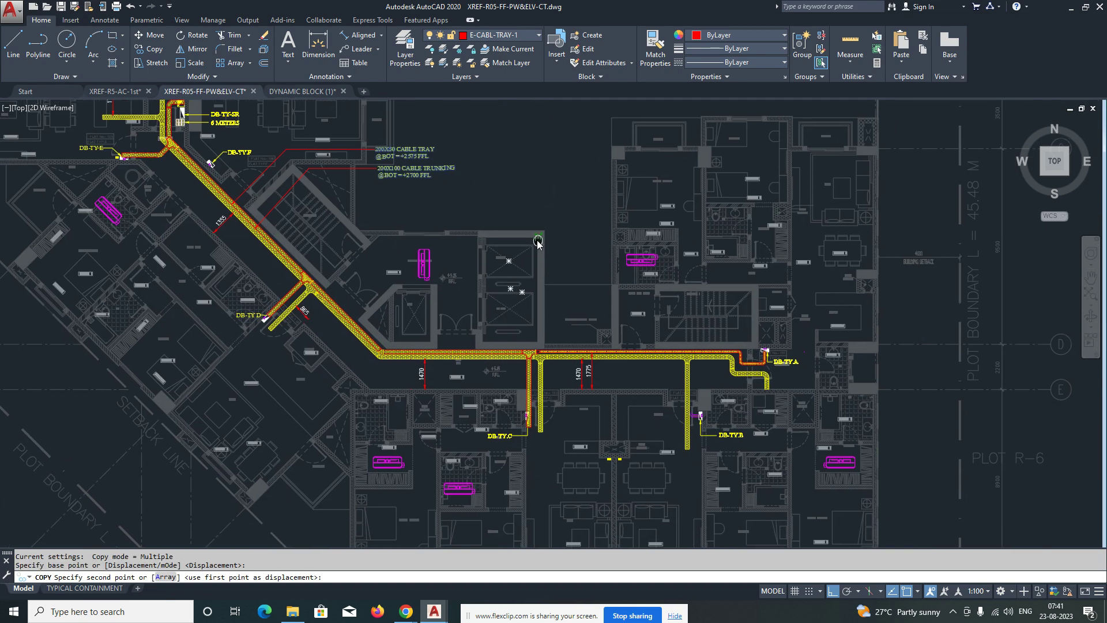
{"action": "middle_click_drag", "start_coordinate": [536, 394], "coordinate": [538, 341]}
{"action": "key", "text": "F8"}
{"action": "scroll", "coordinate": [577, 238], "scroll_direction": "up", "scroll_amount": 2}
{"action": "left_click", "coordinate": [577, 231]}
{"action": "key", "text": "Escape"}
Step: Move the two copied notes into the pressurization shaft beside Fire Lift-2
{"action": "scroll", "coordinate": [531, 298], "scroll_direction": "up", "scroll_amount": 1}
{"action": "type", "text": "m"}
{"action": "key", "text": "space"}
{"action": "left_click", "coordinate": [554, 288]}
{"action": "key", "text": "space"}
{"action": "left_click", "coordinate": [538, 358]}
{"action": "left_click", "coordinate": [528, 353]}
{"action": "key", "text": "Escape"}
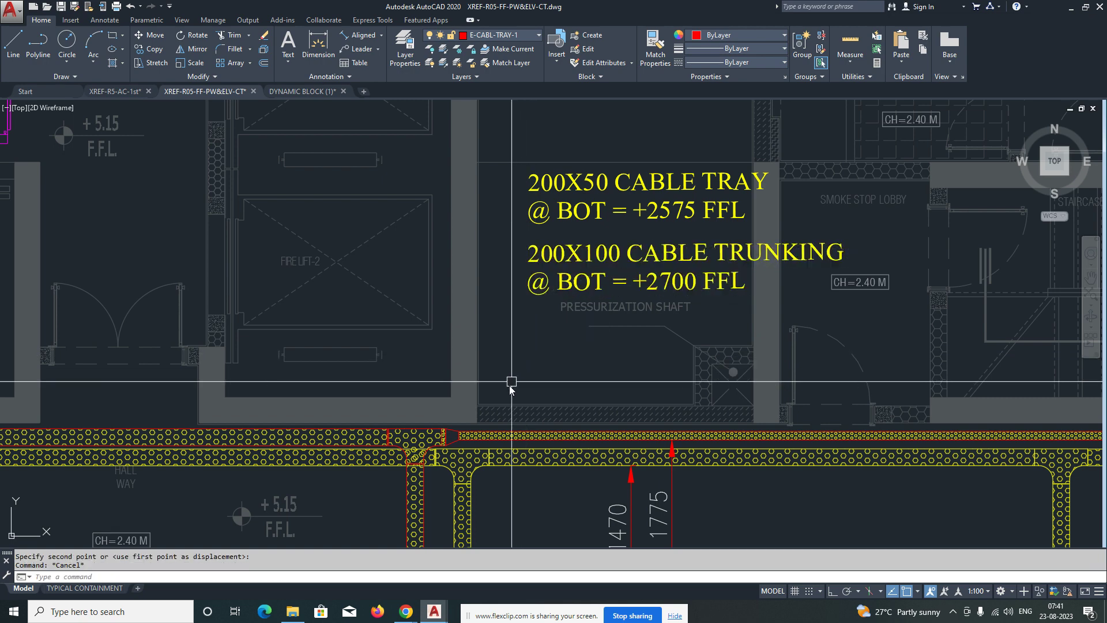
Step: Draw a right-angled leader from the narrow red tray up to the copied cable tray note in the pressurization shaft
{"action": "middle_click_drag", "start_coordinate": [518, 372], "coordinate": [495, 337]}
{"action": "type", "text": "le"}
{"action": "key", "text": "space"}
{"action": "left_click", "coordinate": [475, 399]}
{"action": "key", "text": "F8"}
{"action": "scroll", "coordinate": [483, 147], "scroll_direction": "up", "scroll_amount": 2}
{"action": "left_click", "coordinate": [486, 126]}
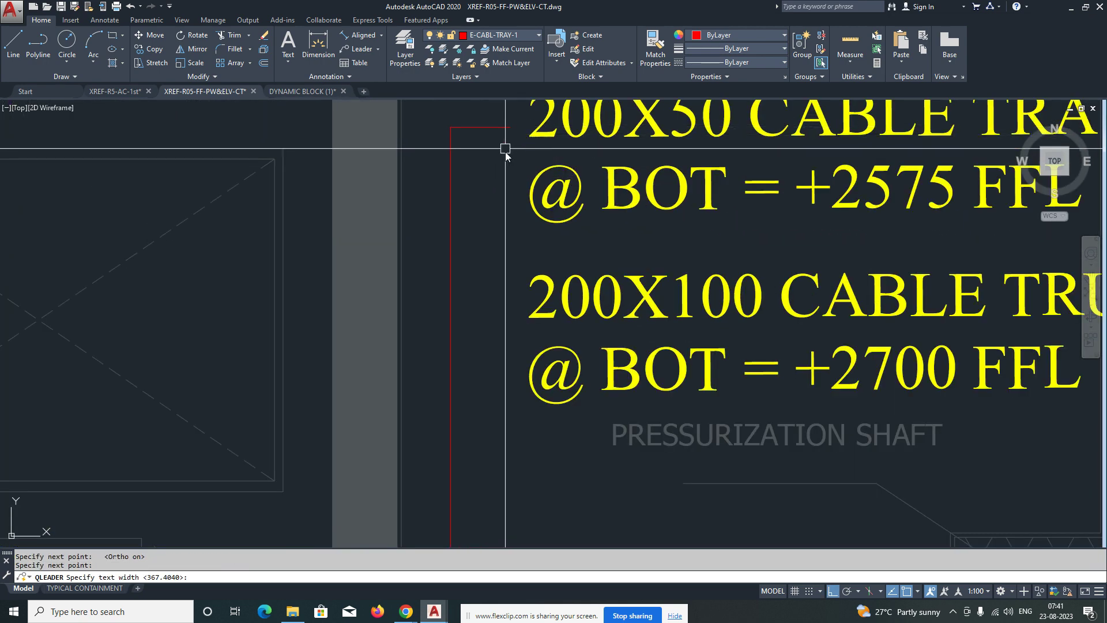
{"action": "key", "text": "Escape"}
Step: Draw a second right-angled leader from the yellow run up to the 200X100 cable trunking note in the pressurization shaft
{"action": "key", "text": "space"}
{"action": "scroll", "coordinate": [505, 151], "scroll_direction": "down", "scroll_amount": 3}
{"action": "scroll", "coordinate": [499, 436], "scroll_direction": "up", "scroll_amount": 1}
{"action": "middle_click_drag", "start_coordinate": [509, 246], "coordinate": [509, 359]}
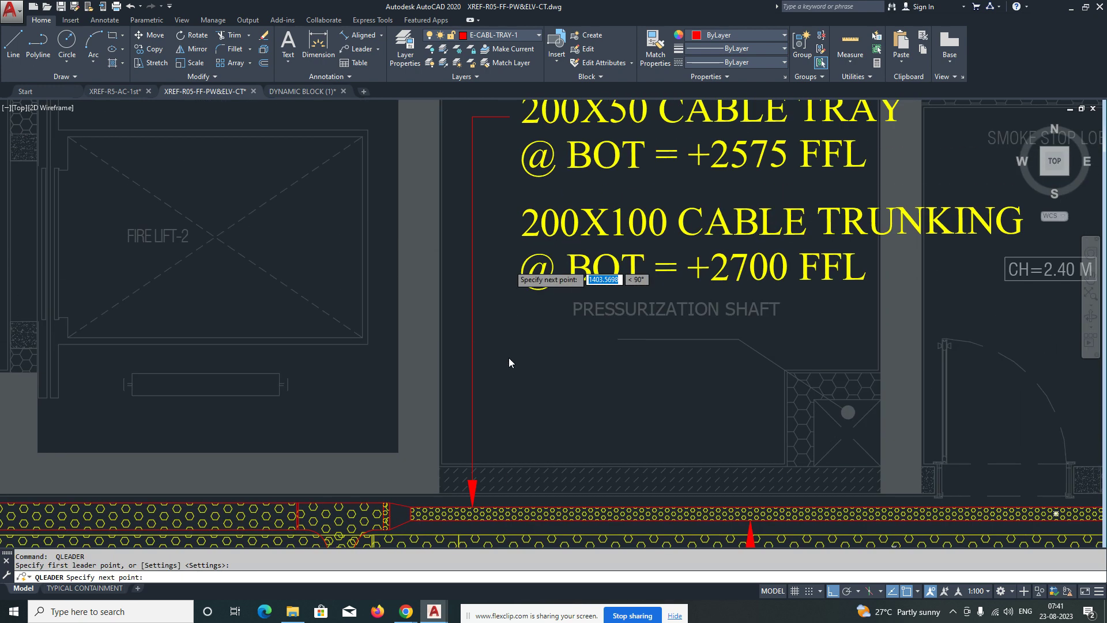
{"action": "scroll", "coordinate": [504, 233], "scroll_direction": "up", "scroll_amount": 1}
{"action": "left_click", "coordinate": [501, 224]}
{"action": "left_click", "coordinate": [521, 224]}
{"action": "key", "text": "Escape"}
{"action": "scroll", "coordinate": [519, 265], "scroll_direction": "down", "scroll_amount": 2}
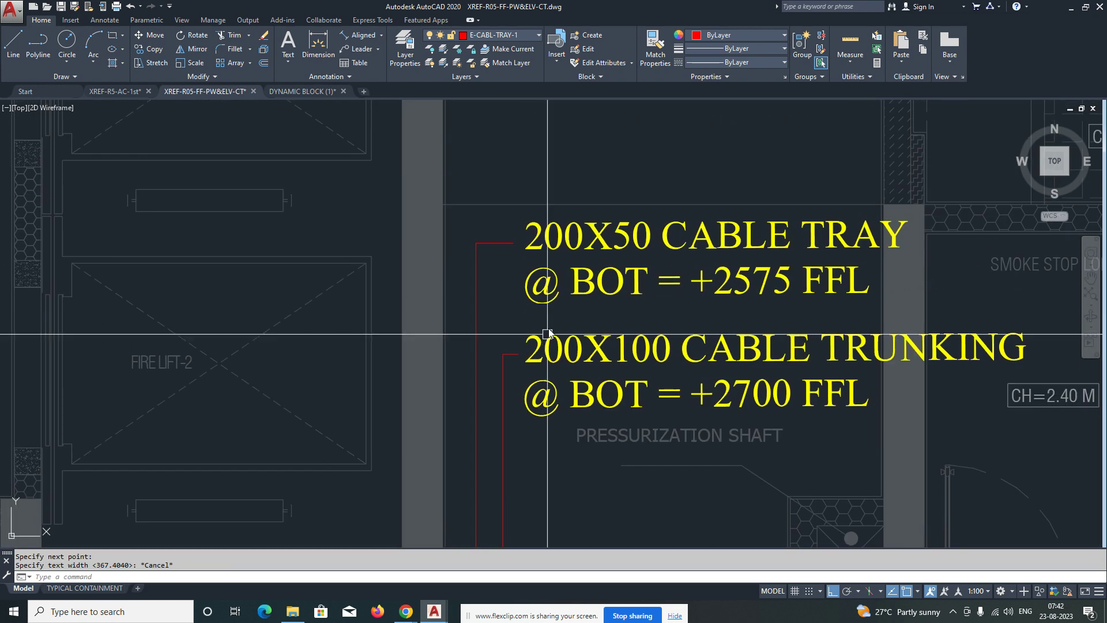
Step: Change the cable tray size in the pressurization shaft note to 100X50
{"action": "double_click", "coordinate": [541, 245]}
{"action": "key", "text": "BackSpace"}
{"action": "type", "text": "1"}
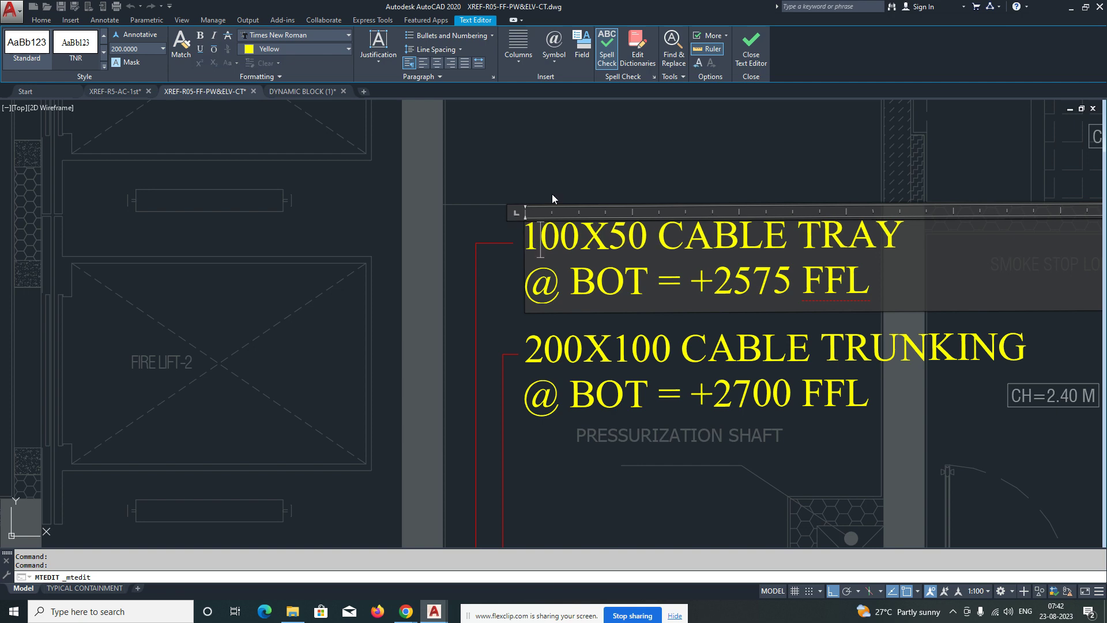
{"action": "key", "text": "Escape"}
Step: Copy the tray and trunking notes from the pressurization shaft to the laundry and kitchen area below DB-TY.D
{"action": "scroll", "coordinate": [551, 271], "scroll_direction": "down", "scroll_amount": 3}
{"action": "type", "text": "co"}
{"action": "key", "text": "space"}
{"action": "left_click", "coordinate": [555, 269]}
{"action": "left_click", "coordinate": [579, 237]}
{"action": "key", "text": "space"}
{"action": "left_click", "coordinate": [579, 239]}
{"action": "scroll", "coordinate": [649, 432], "scroll_direction": "down", "scroll_amount": 1}
{"action": "middle_click_drag", "start_coordinate": [649, 432], "coordinate": [697, 386]}
{"action": "middle_click_drag", "start_coordinate": [527, 355], "coordinate": [639, 355]}
{"action": "key", "text": "F8"}
{"action": "scroll", "coordinate": [465, 338], "scroll_direction": "up", "scroll_amount": 4}
{"action": "left_click", "coordinate": [379, 321]}
{"action": "key", "text": "Escape"}
Step: Change the cable tray size in the note below DB-TY.D to 200X50
{"action": "scroll", "coordinate": [382, 297], "scroll_direction": "up", "scroll_amount": 2}
{"action": "double_click", "coordinate": [381, 297]}
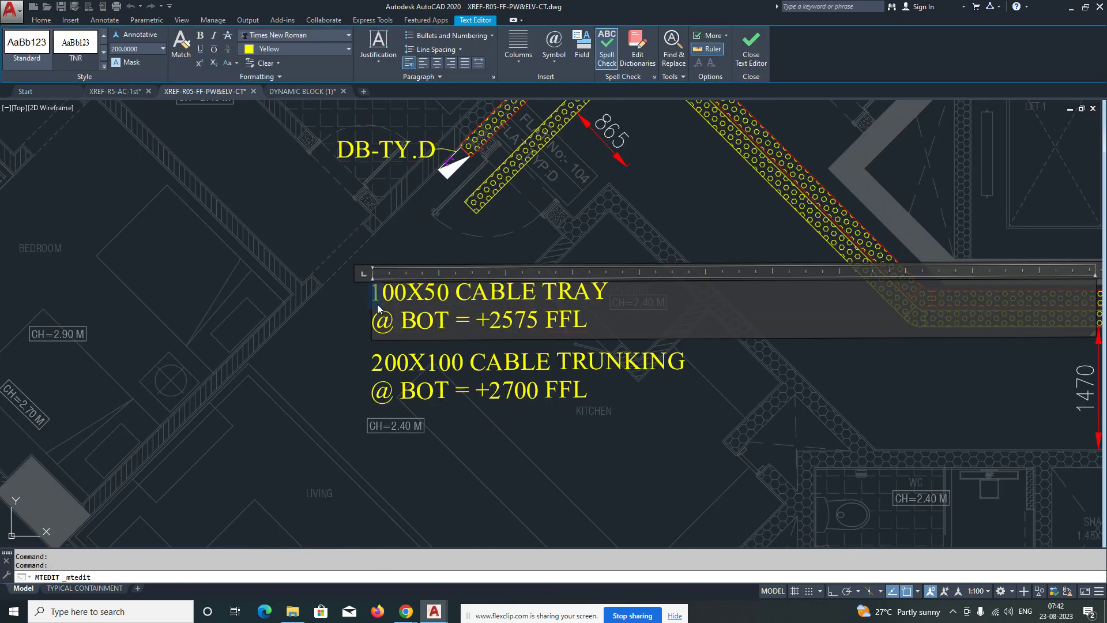
{"action": "left_click", "coordinate": [353, 352]}
Step: Draw a right-angled leader from the red tray on the diagonal run to the 200X50 note below DB-TY.D
{"action": "middle_click_drag", "start_coordinate": [736, 314], "coordinate": [657, 353]}
{"action": "type", "text": "LE"}
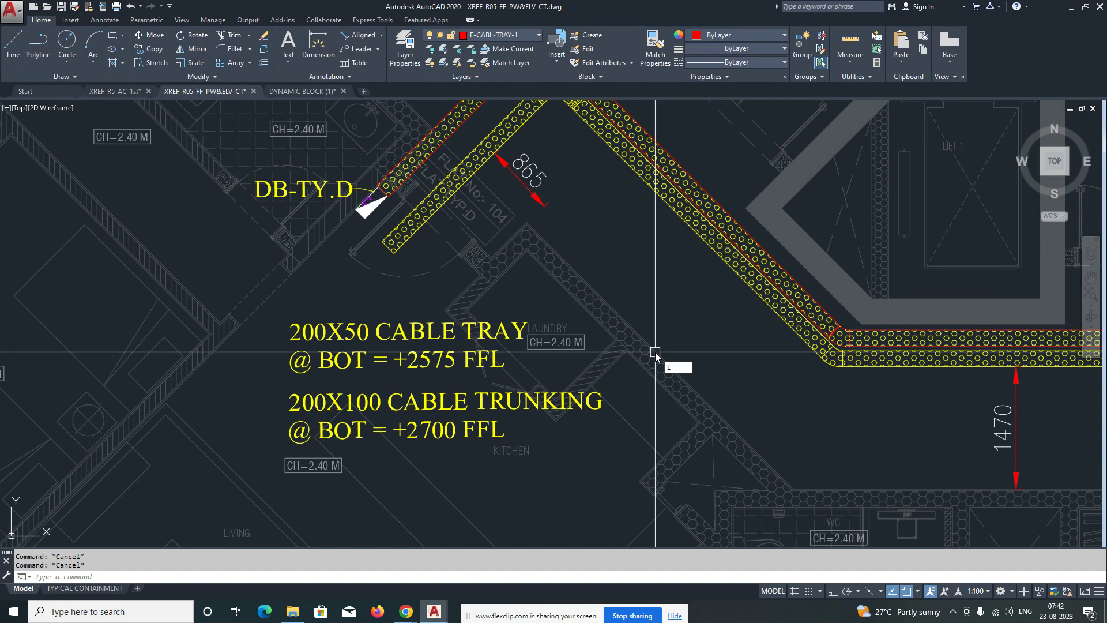
{"action": "key", "text": "Return"}
{"action": "left_click", "coordinate": [717, 203]}
{"action": "key", "text": "F8"}
{"action": "left_click", "coordinate": [690, 331]}
{"action": "left_click", "coordinate": [532, 303]}
{"action": "scroll", "coordinate": [531, 302], "scroll_direction": "up", "scroll_amount": 2}
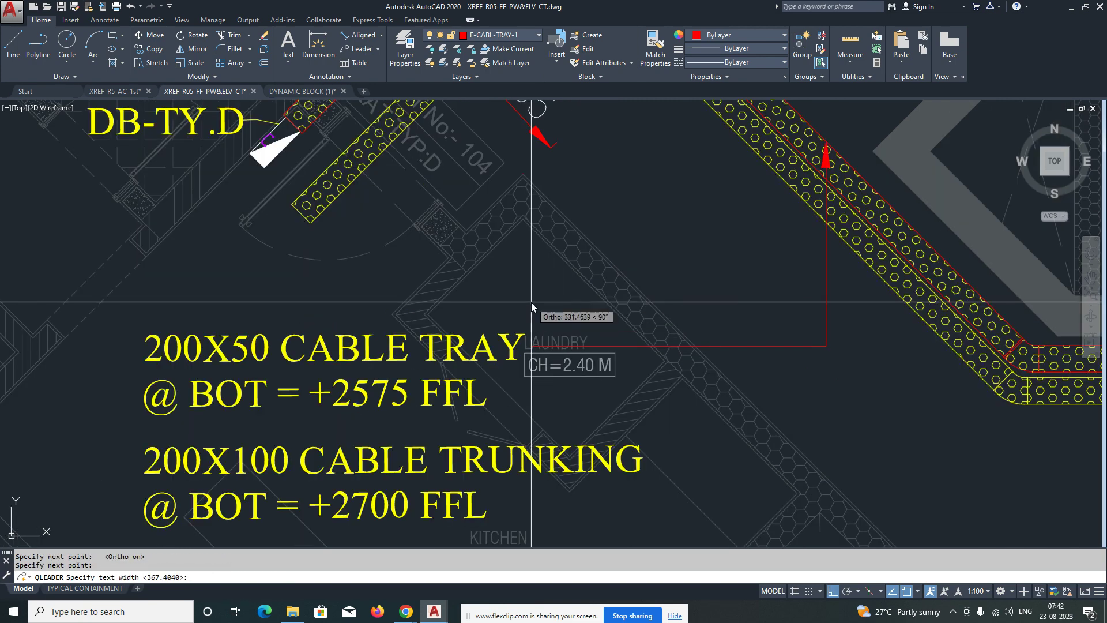
{"action": "key", "text": "Escape"}
Step: Draw a second right-angled leader from the yellow diagonal run to the 200X100 trunking note below DB-TY.D
{"action": "middle_click_drag", "start_coordinate": [837, 385], "coordinate": [734, 322]}
{"action": "right_click", "coordinate": [732, 323]}
{"action": "left_click", "coordinate": [767, 349]}
{"action": "left_click", "coordinate": [789, 226]}
{"action": "left_click", "coordinate": [798, 394]}
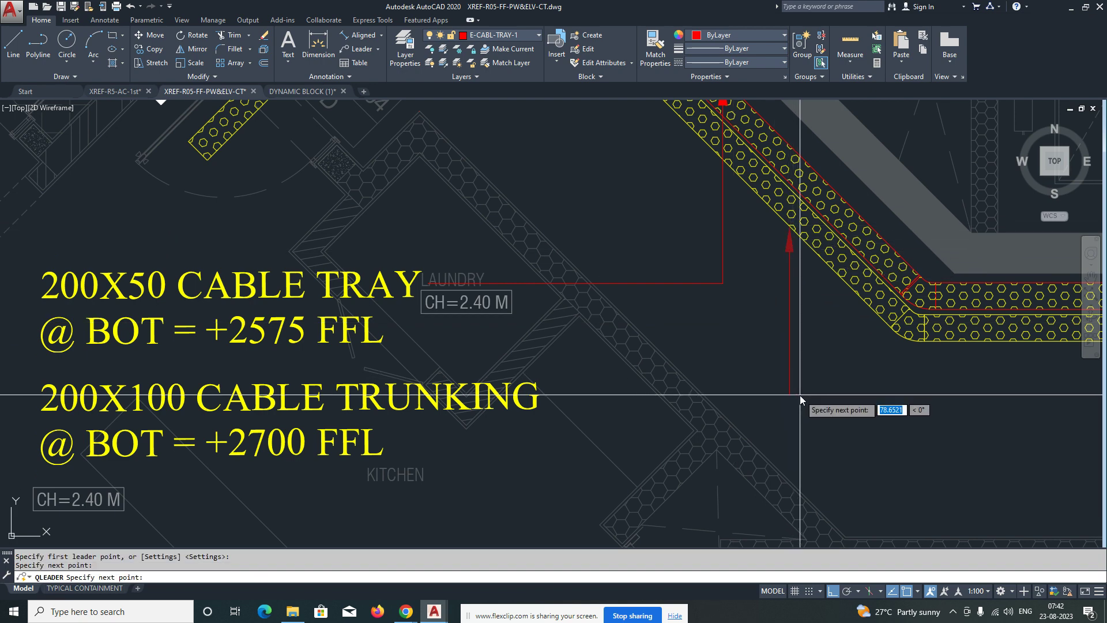
{"action": "left_click", "coordinate": [542, 471]}
{"action": "key", "text": "Escape"}
{"action": "scroll", "coordinate": [557, 325], "scroll_direction": "down", "scroll_amount": 6}
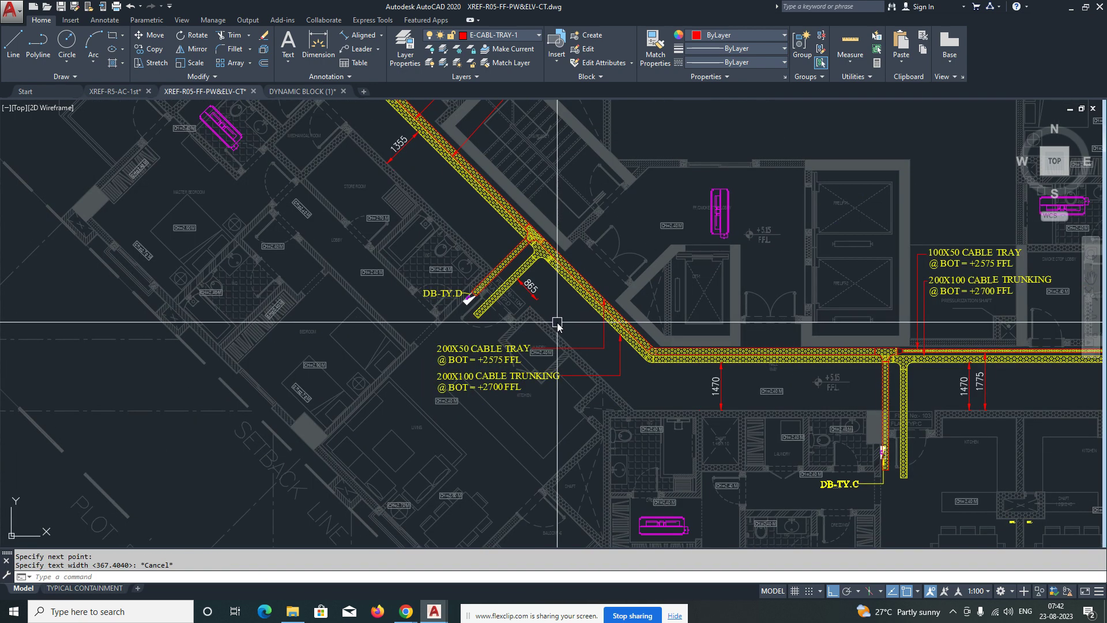
Step: Stretch the elbows of both leaders below DB-TY.D toward their notes, slanting the arrow segments and shortening the landings
{"action": "scroll", "coordinate": [602, 347], "scroll_direction": "up", "scroll_amount": 5}
{"action": "key", "text": "Escape"}
{"action": "type", "text": "s"}
{"action": "key", "text": "space"}
{"action": "left_click", "coordinate": [629, 402]}
{"action": "left_click", "coordinate": [603, 375]}
{"action": "key", "text": "space"}
{"action": "left_click", "coordinate": [688, 411]}
{"action": "left_click", "coordinate": [637, 414]}
{"action": "key", "text": "space"}
{"action": "scroll", "coordinate": [582, 316], "scroll_direction": "up", "scroll_amount": 1}
{"action": "key", "text": "Return"}
{"action": "left_click", "coordinate": [767, 411]}
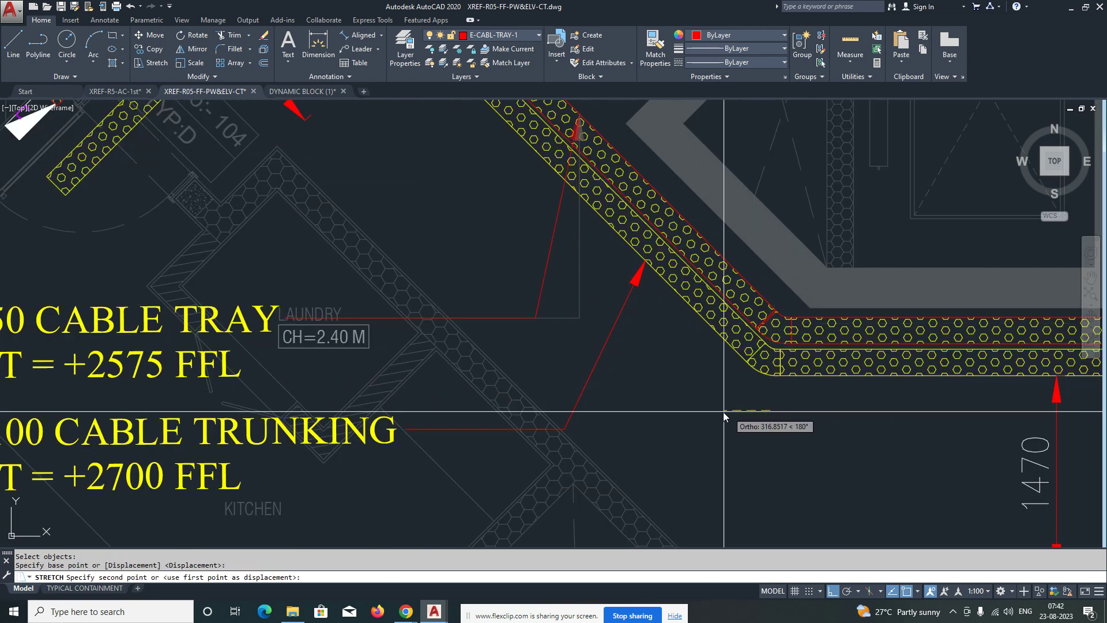
{"action": "key", "text": "Escape"}
{"action": "key", "text": "Escape"}
{"action": "scroll", "coordinate": [681, 408], "scroll_direction": "down", "scroll_amount": 3}
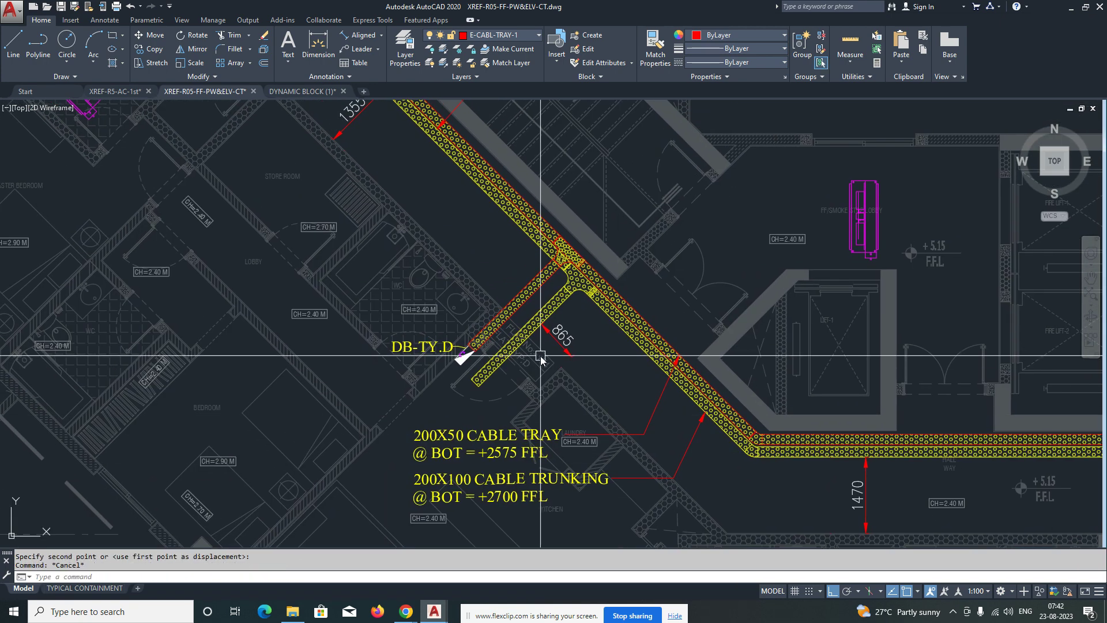
{"action": "left_click", "coordinate": [451, 480]}
{"action": "key", "text": "Return"}
{"action": "left_click", "coordinate": [443, 486]}
{"action": "middle_click_drag", "start_coordinate": [377, 345], "coordinate": [438, 423]}
{"action": "key", "text": "F7"}
{"action": "scroll", "coordinate": [370, 365], "scroll_direction": "up", "scroll_amount": 1}
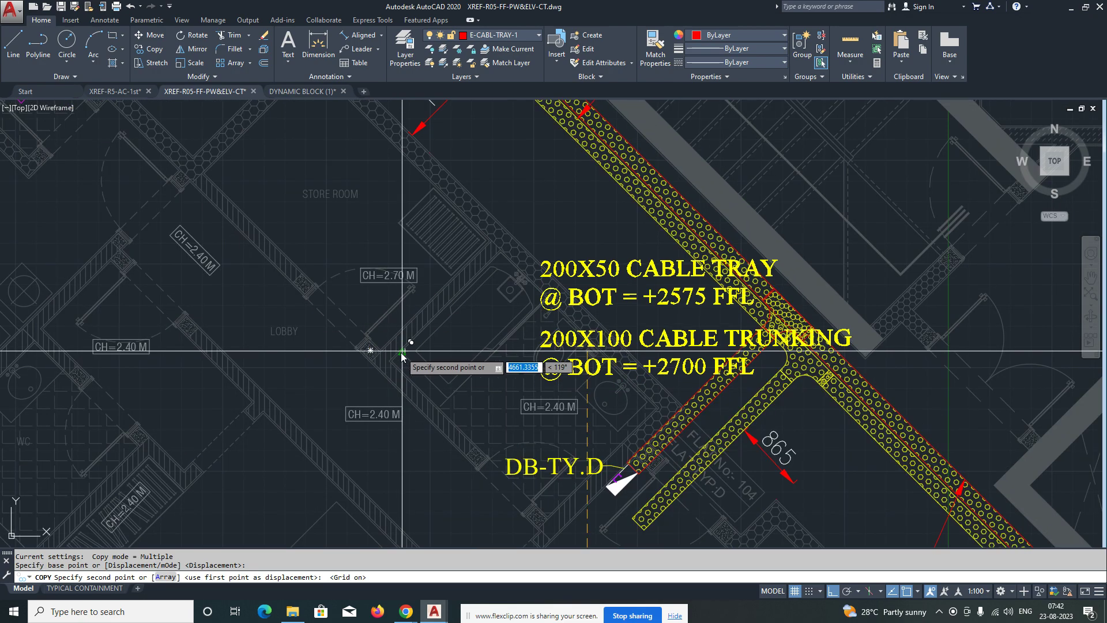
{"action": "scroll", "coordinate": [450, 359], "scroll_direction": "down", "scroll_amount": 4}
{"action": "key", "text": "Escape"}
{"action": "key", "text": "Escape"}
{"action": "key", "text": "Escape"}
{"action": "scroll", "coordinate": [453, 361], "scroll_direction": "up", "scroll_amount": 2}
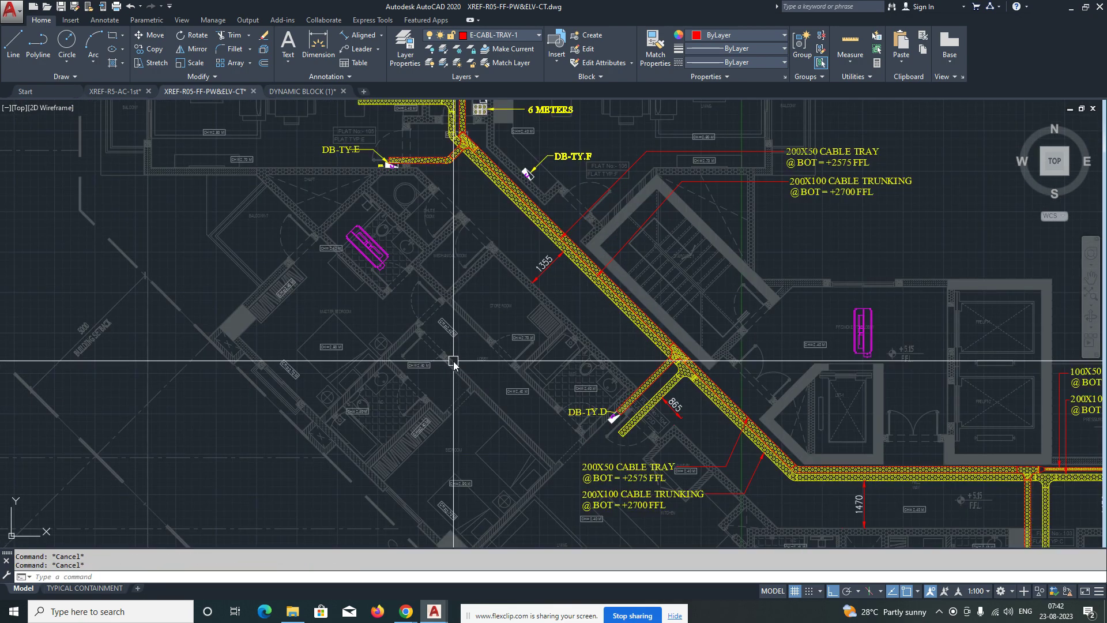
{"action": "scroll", "coordinate": [517, 356], "scroll_direction": "down", "scroll_amount": 3}
{"action": "scroll", "coordinate": [514, 357], "scroll_direction": "up", "scroll_amount": 3}
{"action": "key", "text": "F7"}
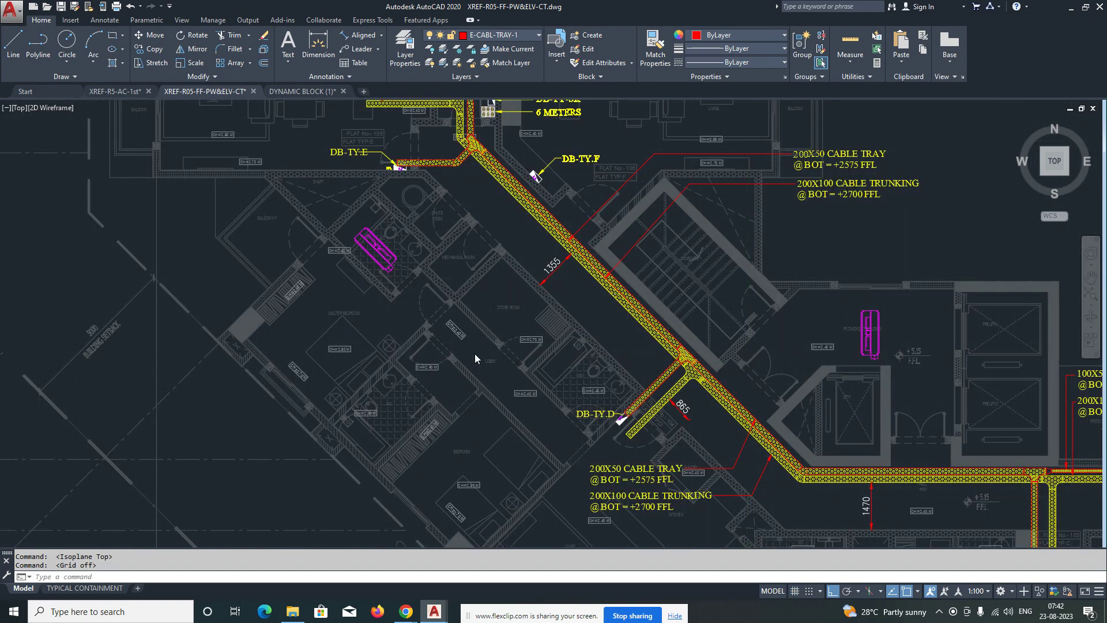
Step: Examine the complete tray and trunking layout with its notes across the floor plan
{"action": "scroll", "coordinate": [488, 364], "scroll_direction": "down", "scroll_amount": 8}
{"action": "scroll", "coordinate": [288, 328], "scroll_direction": "up", "scroll_amount": 5}
{"action": "scroll", "coordinate": [583, 346], "scroll_direction": "down", "scroll_amount": 8}
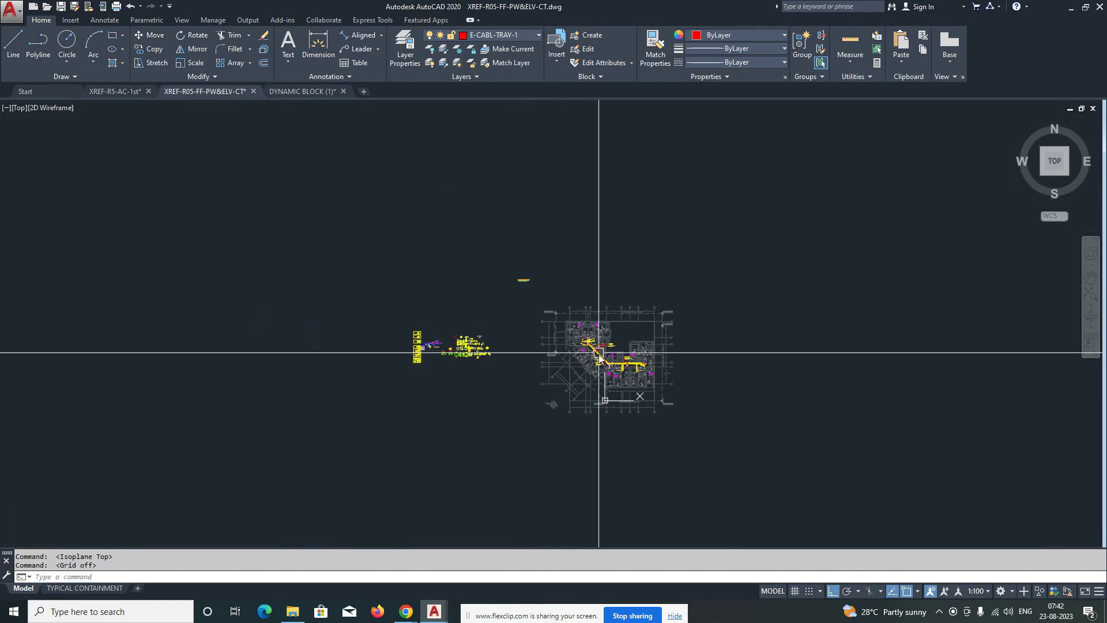
{"action": "scroll", "coordinate": [580, 327], "scroll_direction": "up", "scroll_amount": 12}
{"action": "scroll", "coordinate": [581, 327], "scroll_direction": "up", "scroll_amount": 1}
{"action": "scroll", "coordinate": [328, 240], "scroll_direction": "down", "scroll_amount": 2}
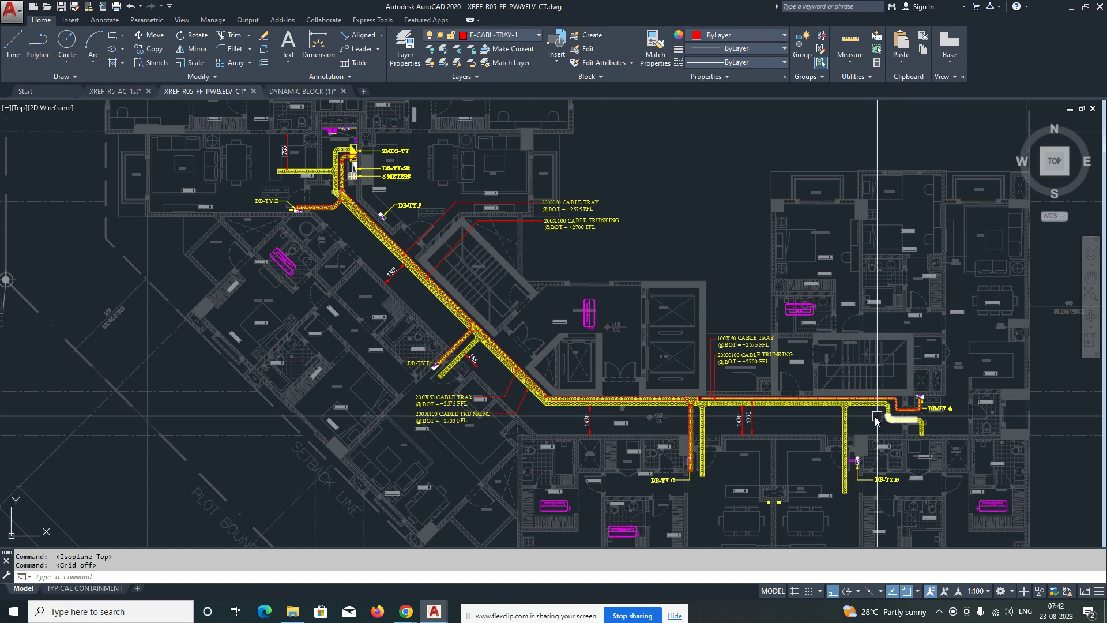
{"action": "scroll", "coordinate": [588, 331], "scroll_direction": "up", "scroll_amount": 4}
{"action": "scroll", "coordinate": [549, 284], "scroll_direction": "down", "scroll_amount": 8}
{"action": "scroll", "coordinate": [594, 314], "scroll_direction": "up", "scroll_amount": 2}
{"action": "scroll", "coordinate": [531, 289], "scroll_direction": "down", "scroll_amount": 5}
{"action": "scroll", "coordinate": [576, 271], "scroll_direction": "up", "scroll_amount": 10}
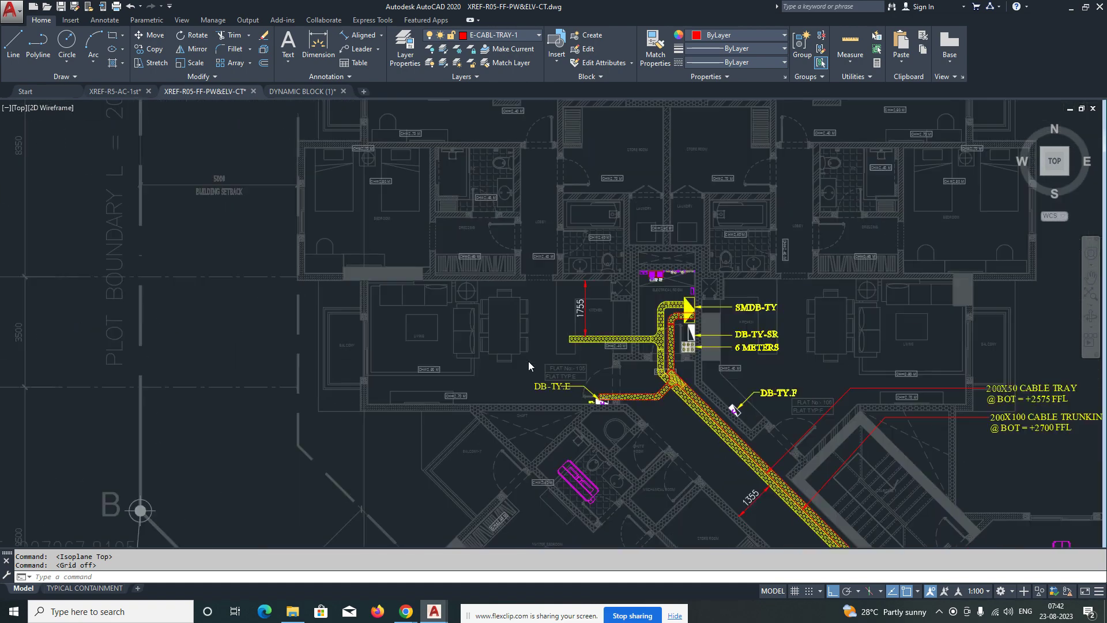
Step: Draw a vertical polyline from the magenta unit near the upper lobby down to the living room wall west of DB-TY.E
{"action": "type", "text": "PL"}
{"action": "key", "text": "Return"}
{"action": "left_click", "coordinate": [493, 114]}
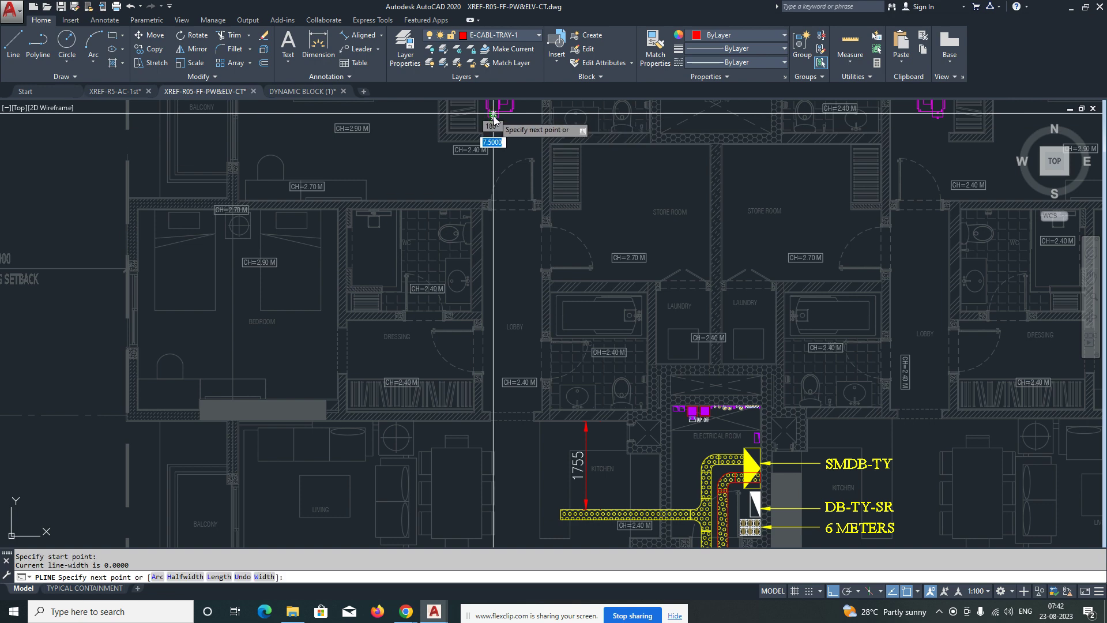
{"action": "scroll", "coordinate": [494, 128], "scroll_direction": "down", "scroll_amount": 1}
{"action": "key", "text": "F8"}
{"action": "scroll", "coordinate": [487, 410], "scroll_direction": "up", "scroll_amount": 2}
{"action": "key", "text": "F8"}
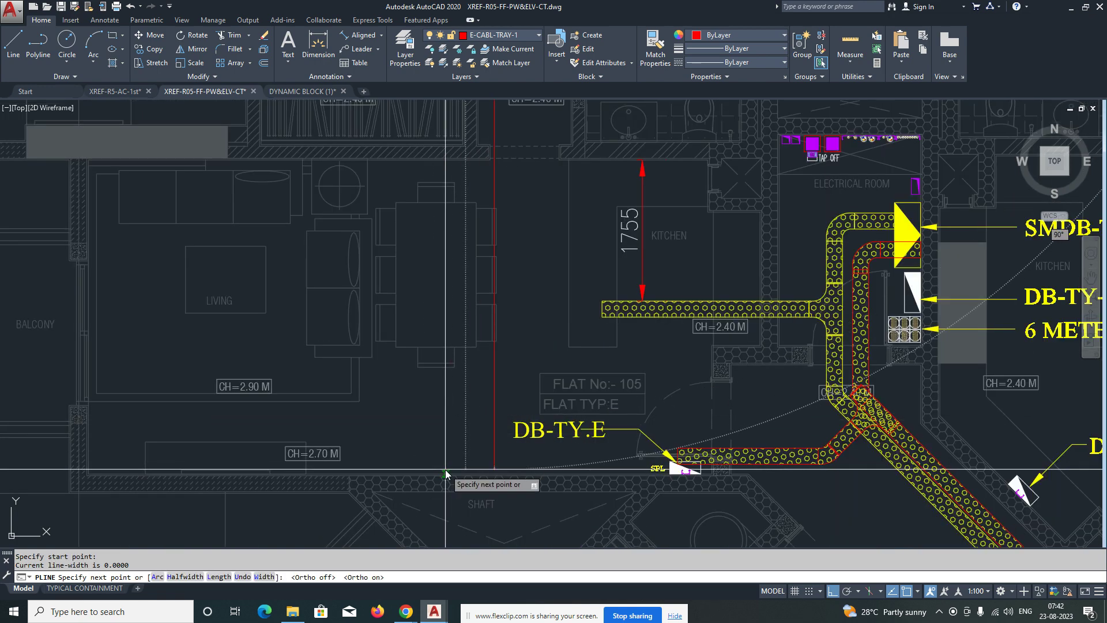
{"action": "left_click", "coordinate": [494, 461]}
{"action": "scroll", "coordinate": [639, 473], "scroll_direction": "up", "scroll_amount": 1}
{"action": "key", "text": "Escape"}
Step: Draw a horizontal polyline west from DB-TY.E and join it to the vertical polyline with Fillet
{"action": "key", "text": "Return"}
{"action": "left_click", "coordinate": [687, 464]}
{"action": "left_click", "coordinate": [317, 463]}
{"action": "key", "text": "Escape"}
{"action": "type", "text": "F"}
{"action": "key", "text": "Return"}
{"action": "left_click", "coordinate": [405, 435]}
{"action": "scroll", "coordinate": [439, 456], "scroll_direction": "down", "scroll_amount": 3}
Step: Set the global width of the L-shaped polyline from DB-TY.E to 100
{"action": "key", "text": "Escape"}
{"action": "type", "text": "MA"}
{"action": "key", "text": "Return"}
{"action": "scroll", "coordinate": [545, 387], "scroll_direction": "down", "scroll_amount": 2}
{"action": "key", "text": "Escape"}
{"action": "left_click", "coordinate": [497, 397]}
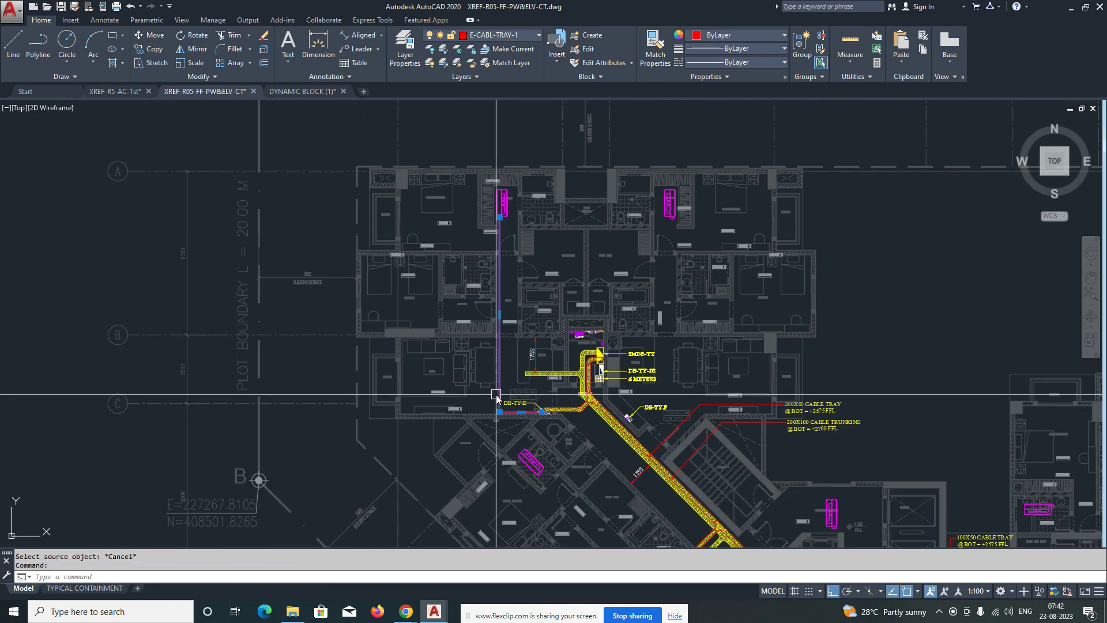
{"action": "scroll", "coordinate": [496, 396], "scroll_direction": "up", "scroll_amount": 1}
{"action": "key", "text": "ctrl+1"}
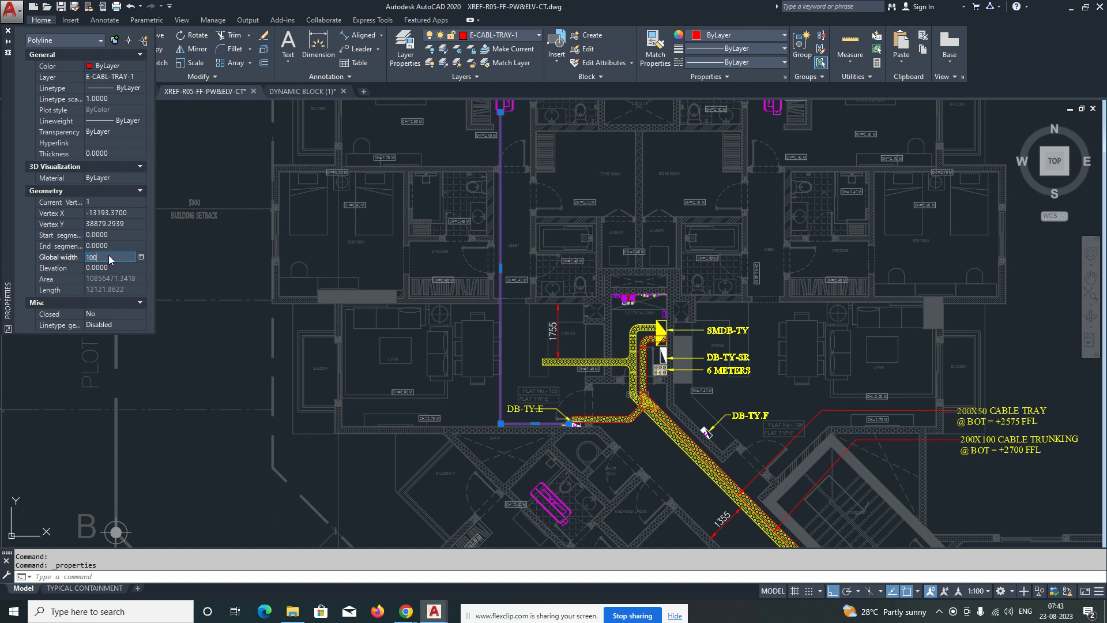
{"action": "key", "text": "Return"}
{"action": "key", "text": "Escape"}
{"action": "scroll", "coordinate": [537, 325], "scroll_direction": "down", "scroll_amount": 8}
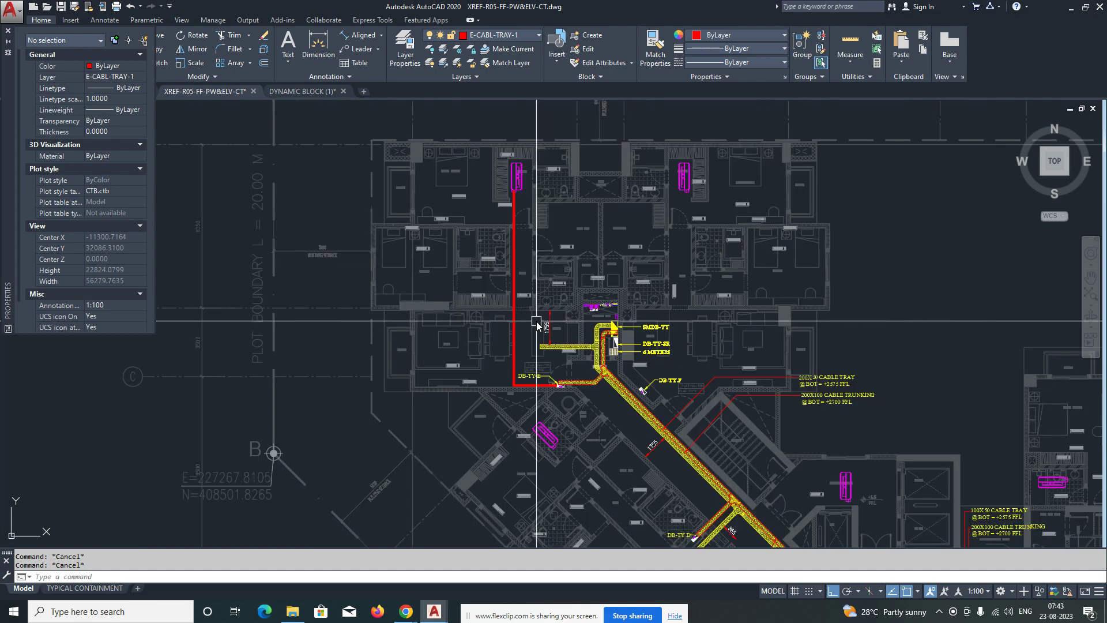
Step: Erase the wide red L-shaped polyline running from DB-TY.E to the upper lobby
{"action": "scroll", "coordinate": [523, 333], "scroll_direction": "up", "scroll_amount": 4}
{"action": "left_click", "coordinate": [511, 337]}
{"action": "key", "text": "Return"}
{"action": "scroll", "coordinate": [599, 334], "scroll_direction": "down", "scroll_amount": 1}
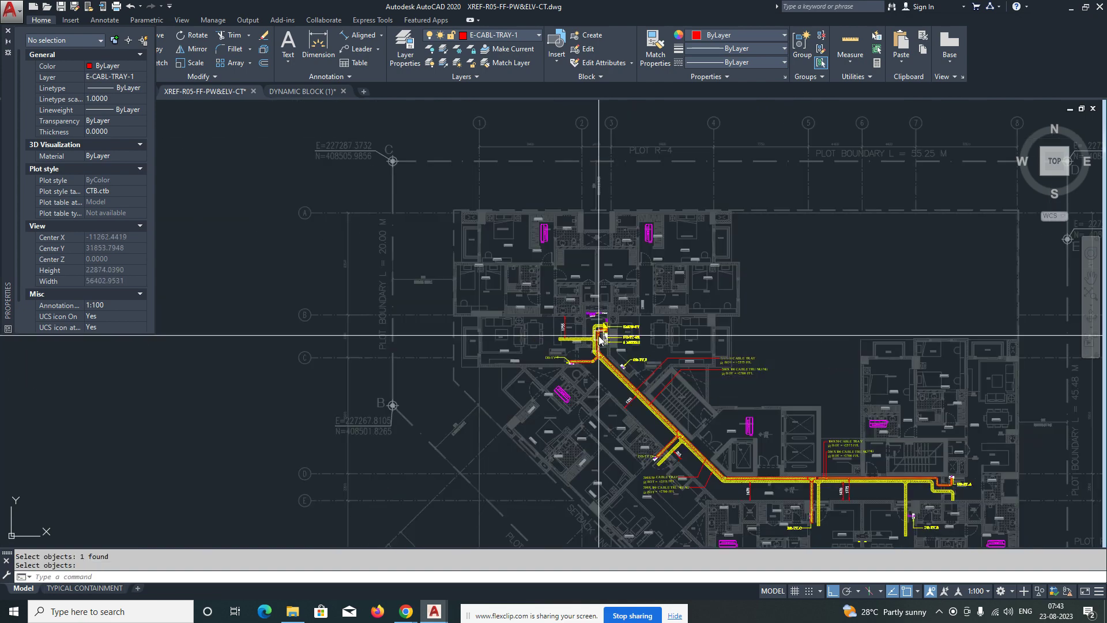
{"action": "scroll", "coordinate": [583, 331], "scroll_direction": "up", "scroll_amount": 4}
{"action": "scroll", "coordinate": [571, 332], "scroll_direction": "down", "scroll_amount": 3}
{"action": "scroll", "coordinate": [531, 260], "scroll_direction": "up", "scroll_amount": 7}
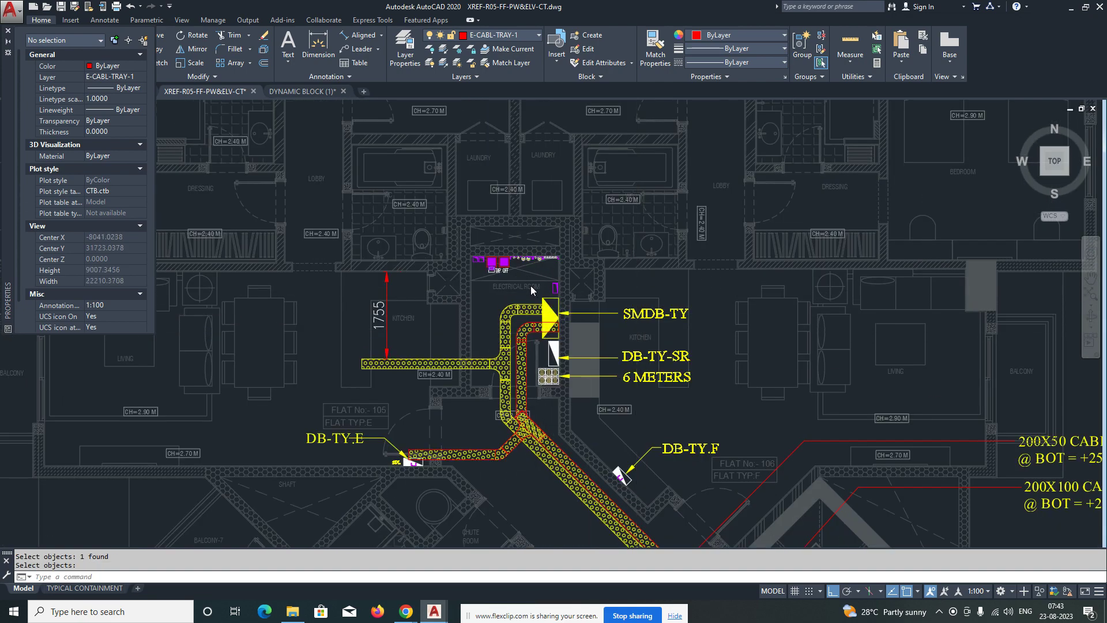
Step: Close the Properties palette to clear the drawing area around the four title text lines
{"action": "scroll", "coordinate": [531, 260], "scroll_direction": "down", "scroll_amount": 3}
{"action": "scroll", "coordinate": [531, 260], "scroll_direction": "up", "scroll_amount": 3}
{"action": "scroll", "coordinate": [531, 260], "scroll_direction": "down", "scroll_amount": 8}
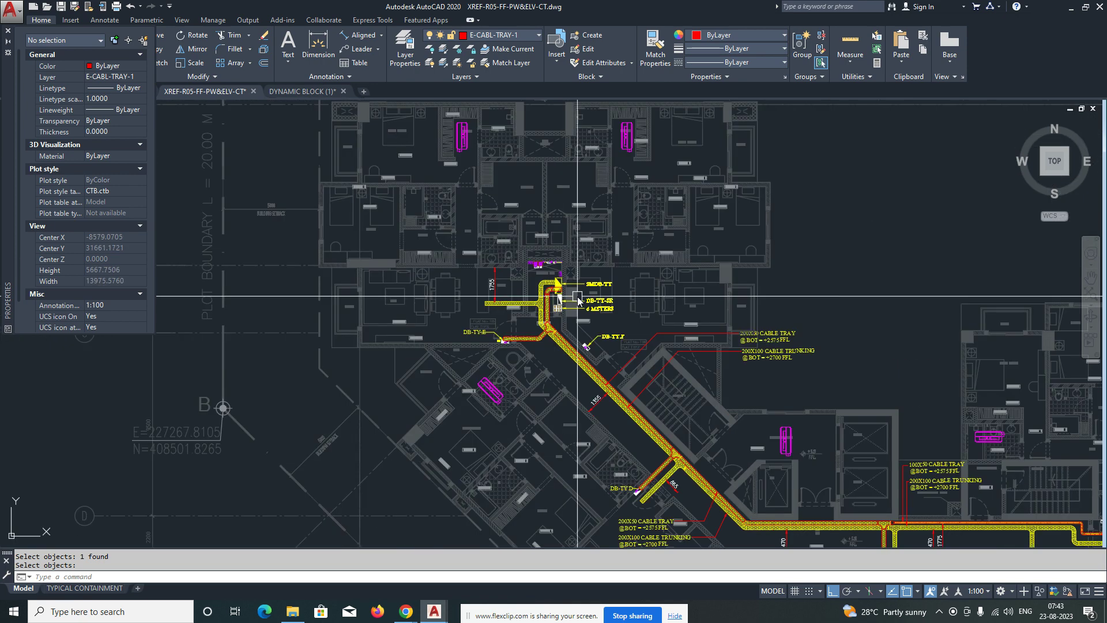
{"action": "scroll", "coordinate": [435, 223], "scroll_direction": "up", "scroll_amount": 6}
{"action": "scroll", "coordinate": [402, 251], "scroll_direction": "up", "scroll_amount": 4}
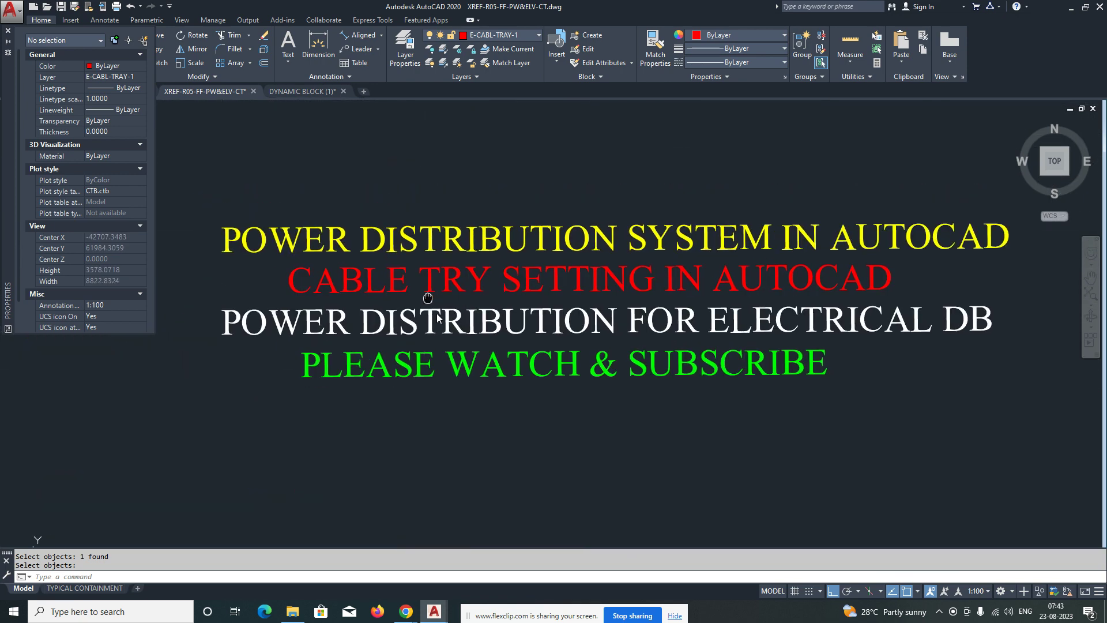
{"action": "left_click", "coordinate": [7, 30]}
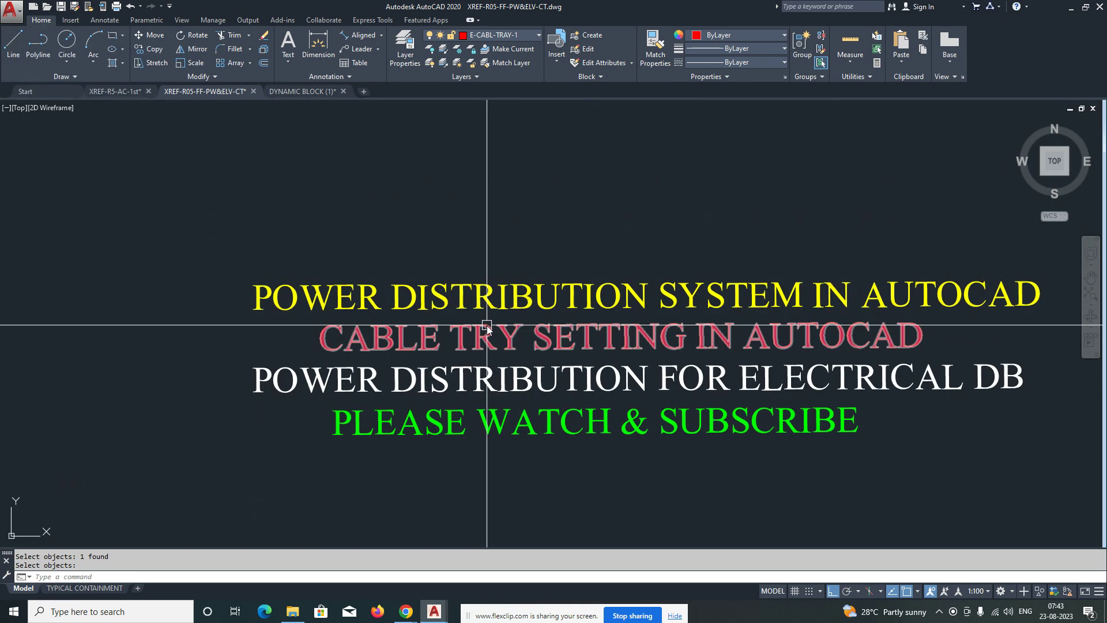
Step: Move the four title text lines together a very short distance to the west
{"action": "middle_click_drag", "start_coordinate": [486, 322], "coordinate": [426, 265]}
{"action": "type", "text": "M"}
{"action": "key", "text": "Return"}
{"action": "left_click", "coordinate": [710, 436]}
{"action": "left_click", "coordinate": [563, 233]}
{"action": "key", "text": "Return"}
{"action": "left_click", "coordinate": [665, 439]}
{"action": "left_click", "coordinate": [660, 440]}
{"action": "key", "text": "Escape"}
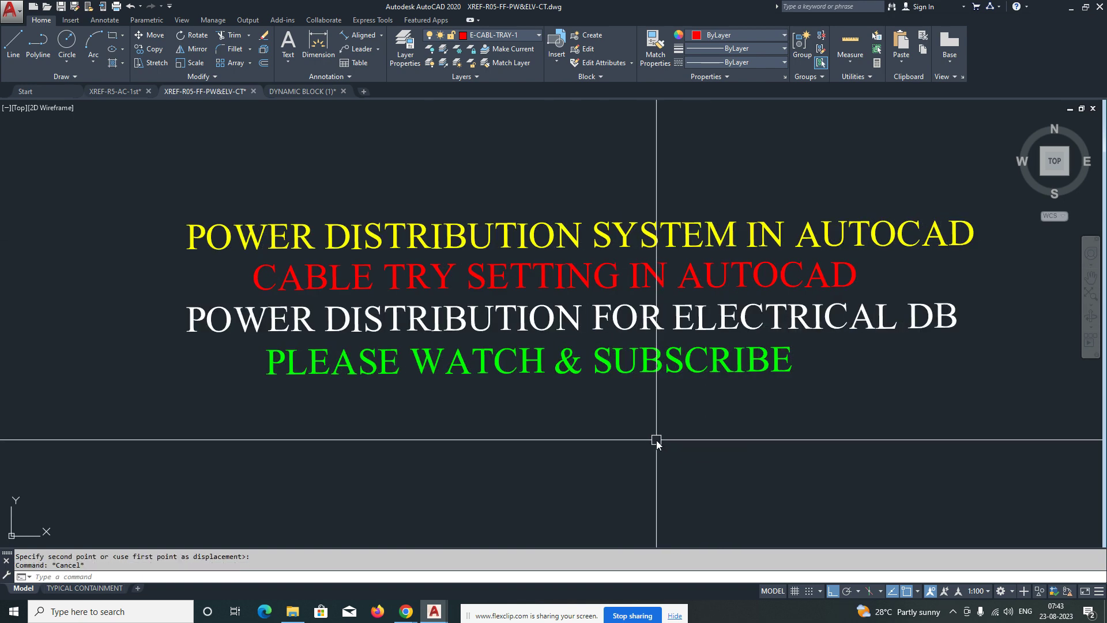
Step: Zoom to a window enclosing the four title text lines so they fill the view
{"action": "scroll", "coordinate": [571, 325], "scroll_direction": "up", "scroll_amount": 2}
{"action": "scroll", "coordinate": [571, 324], "scroll_direction": "down", "scroll_amount": 2}
{"action": "middle_click_drag", "start_coordinate": [573, 326], "coordinate": [575, 328]}
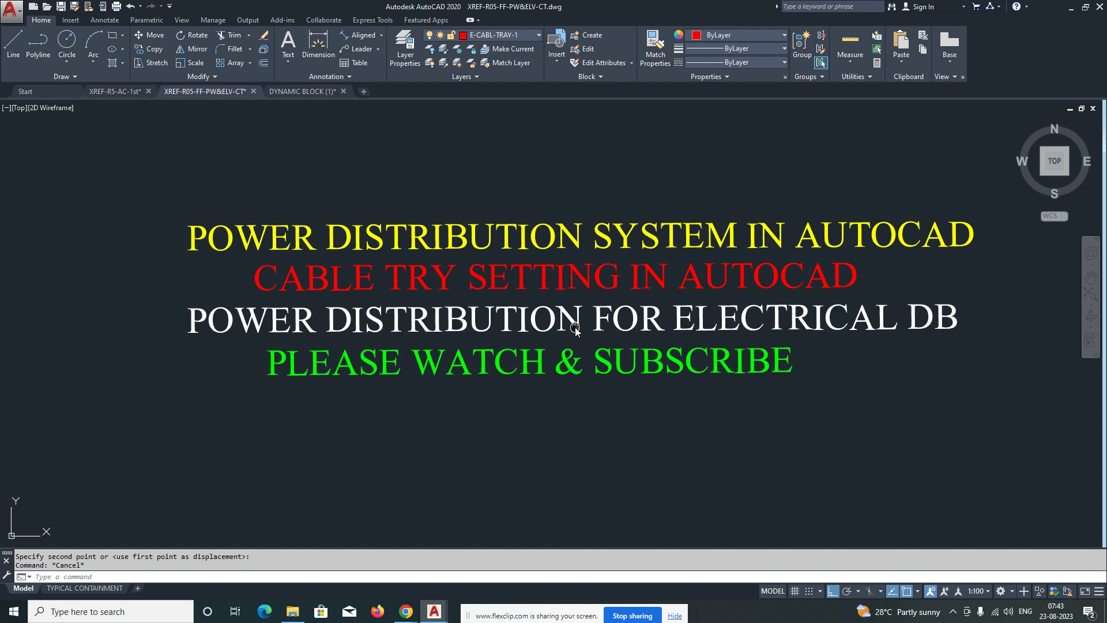
{"action": "type", "text": "z"}
{"action": "key", "text": "Return"}
{"action": "left_click", "coordinate": [178, 219]}
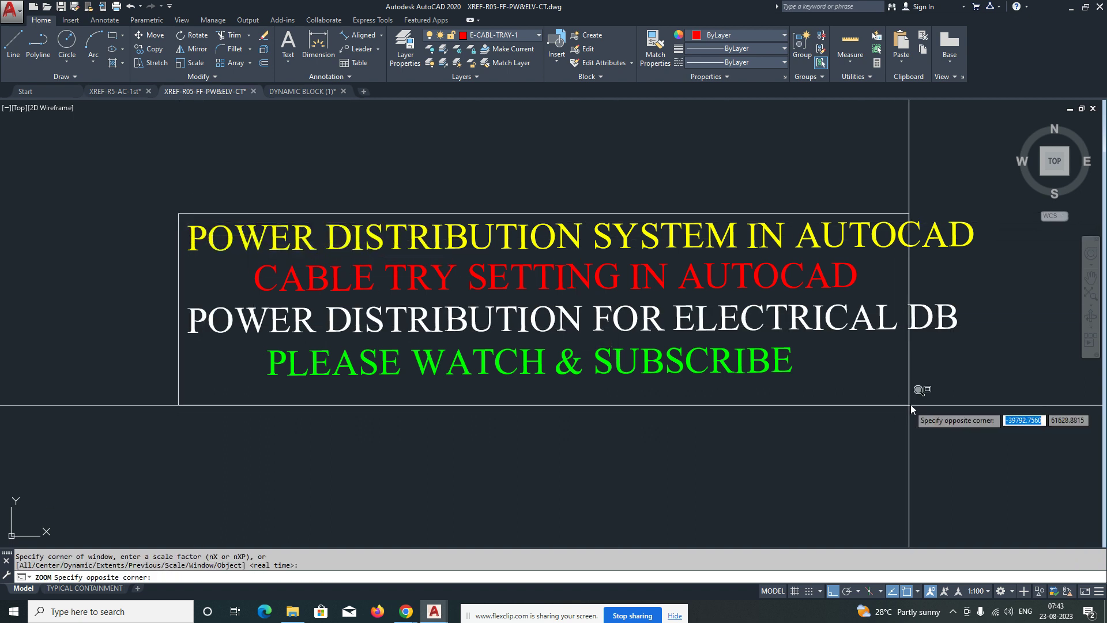
{"action": "left_click", "coordinate": [985, 386]}
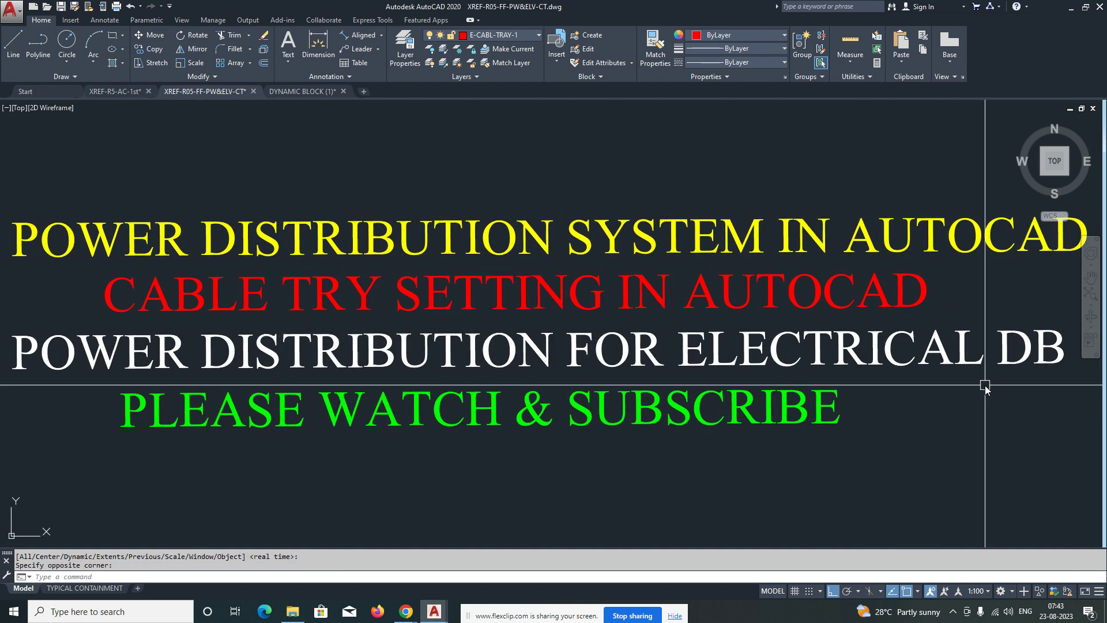